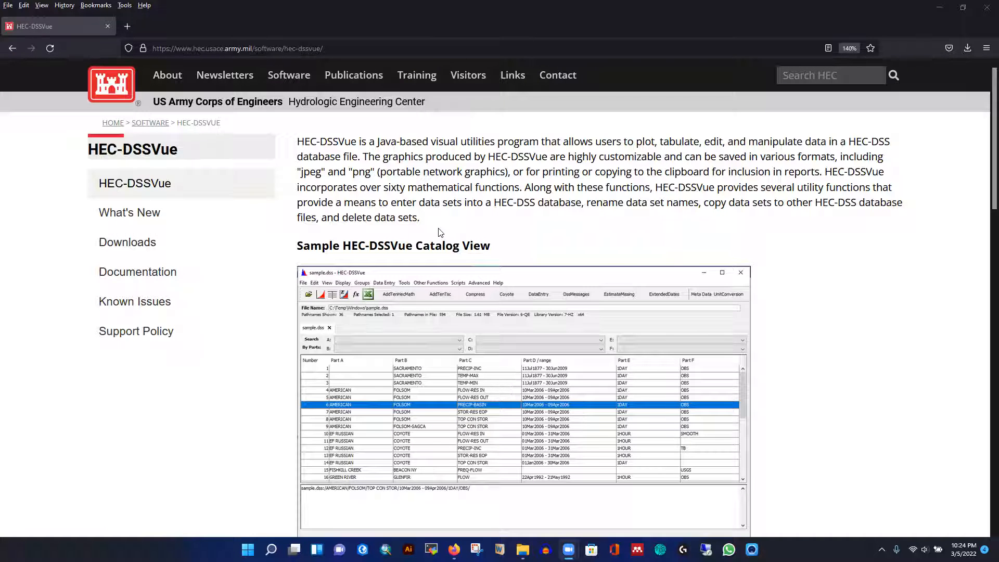
Step: Open the HEC-DSSVue downloads page, and launch the installed HEC-DSSVue 3.2.3 application
left_click(139, 246)
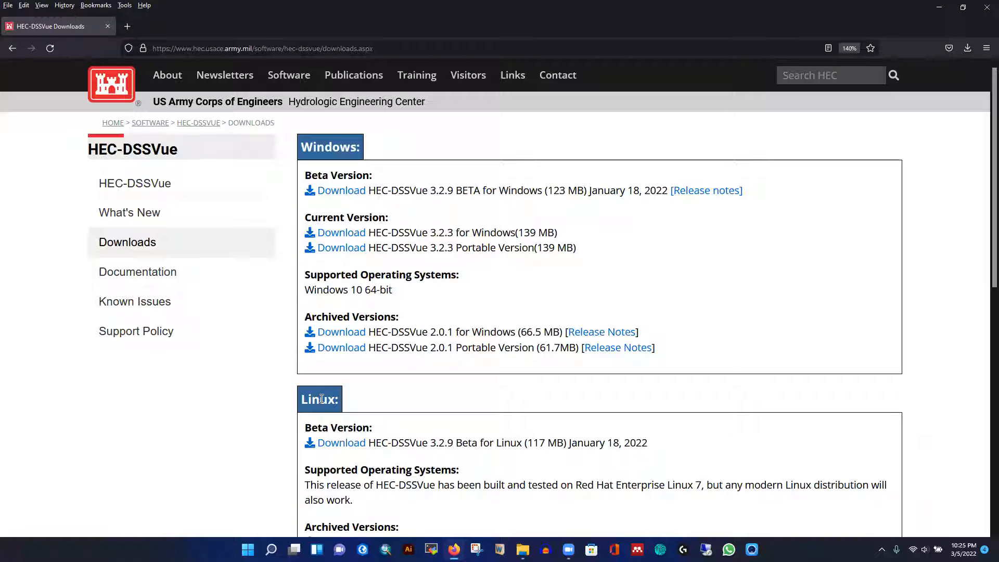
left_click(248, 551)
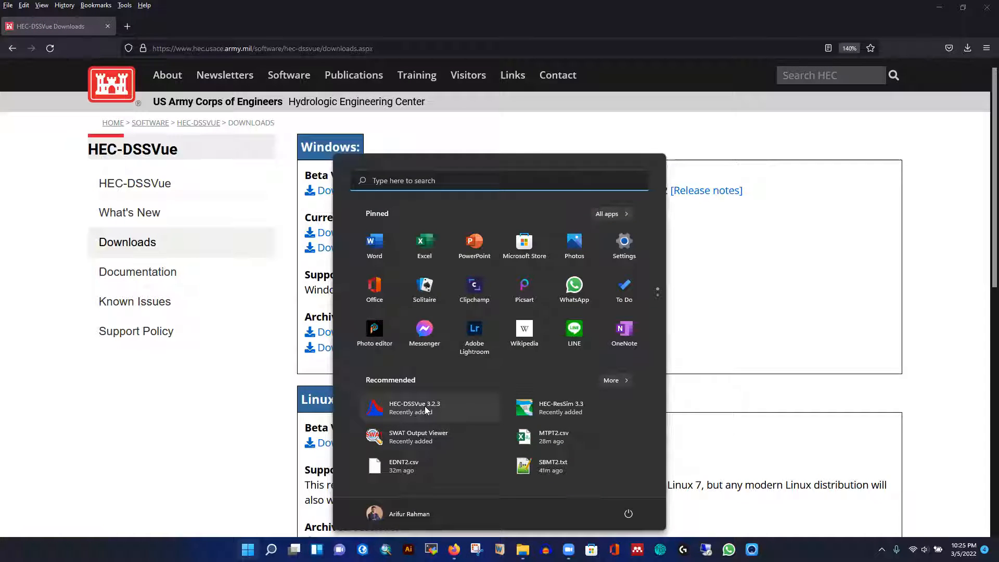
left_click(425, 406)
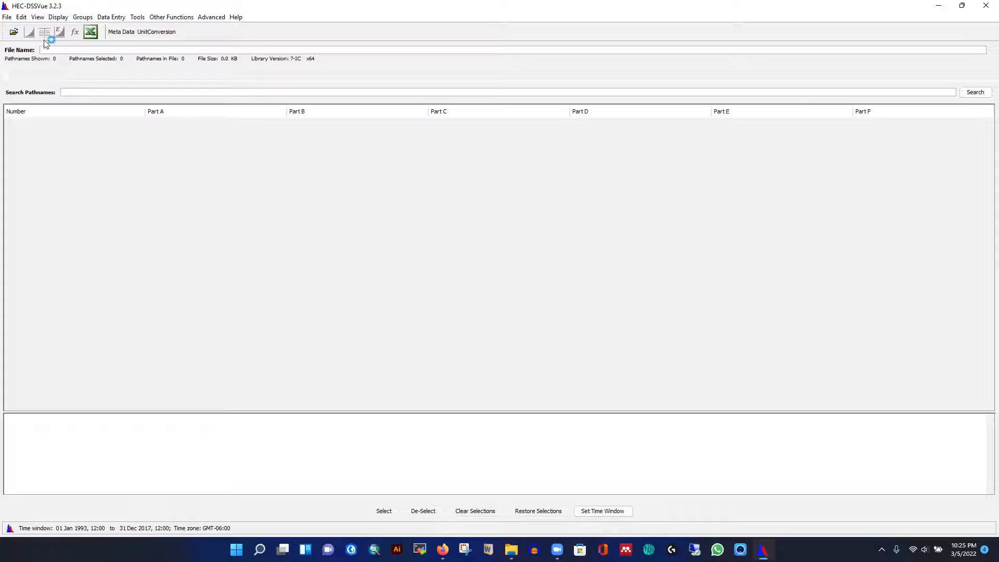
Step: Create a new version 7 DSS file named Simulated in the Hourly_Flow_NWM folder
left_click(6, 18)
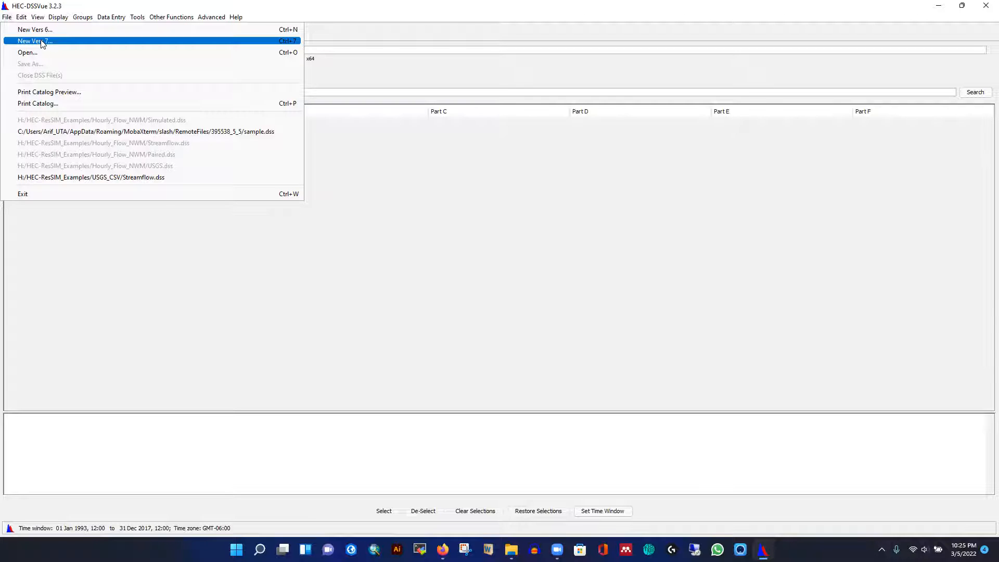
left_click(43, 41)
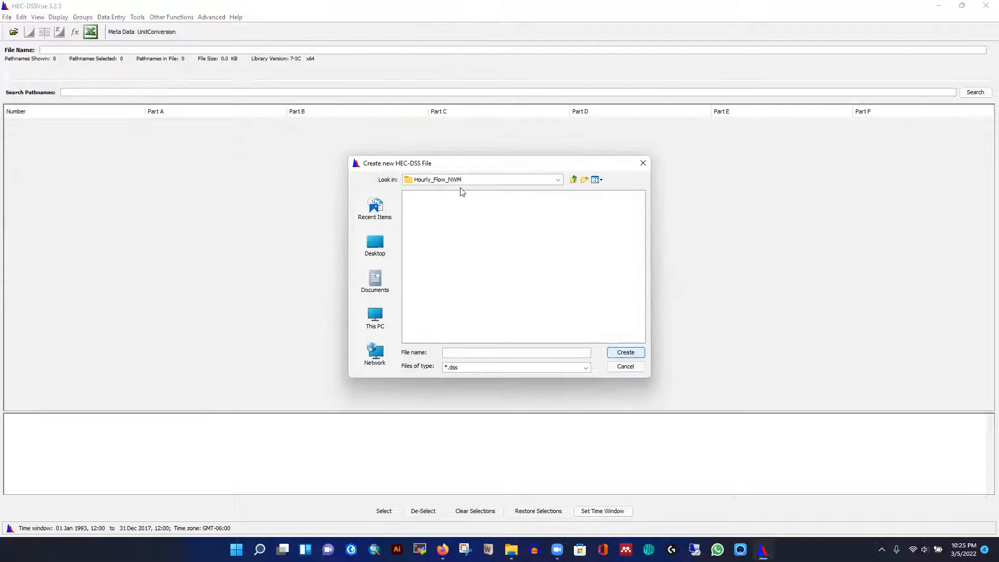
left_click_drag(489, 171, 436, 128)
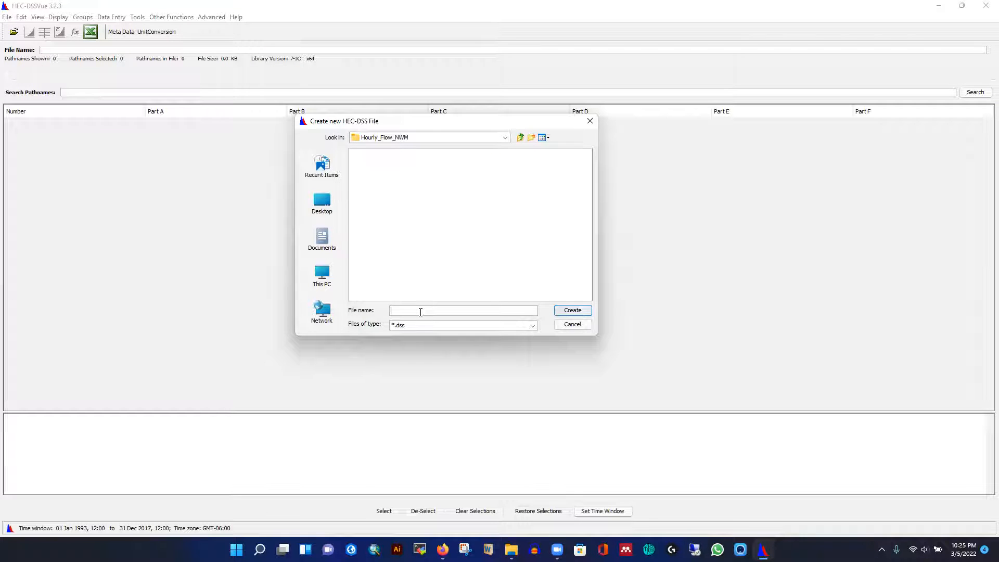
type("Simulated")
left_click(576, 312)
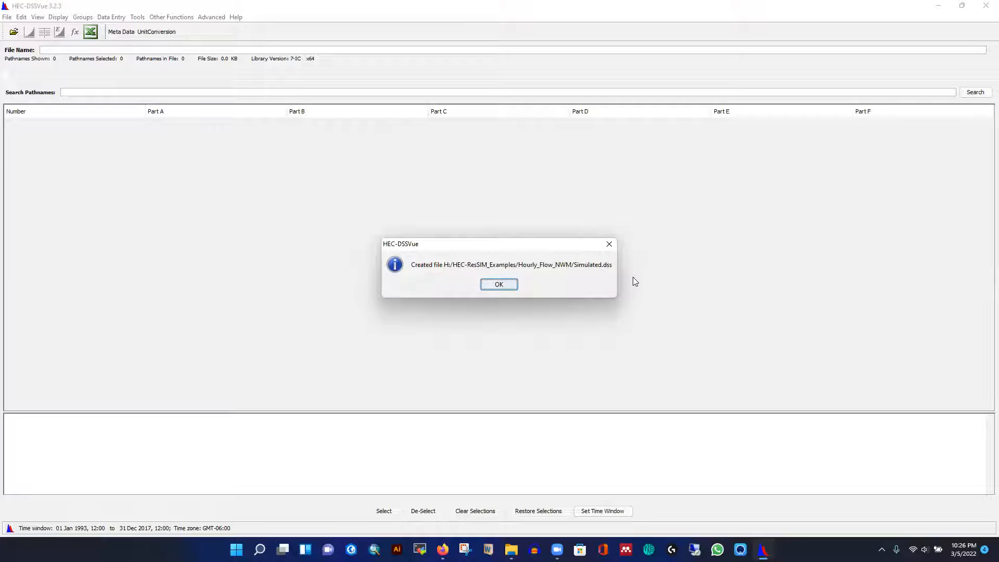
left_click(512, 288)
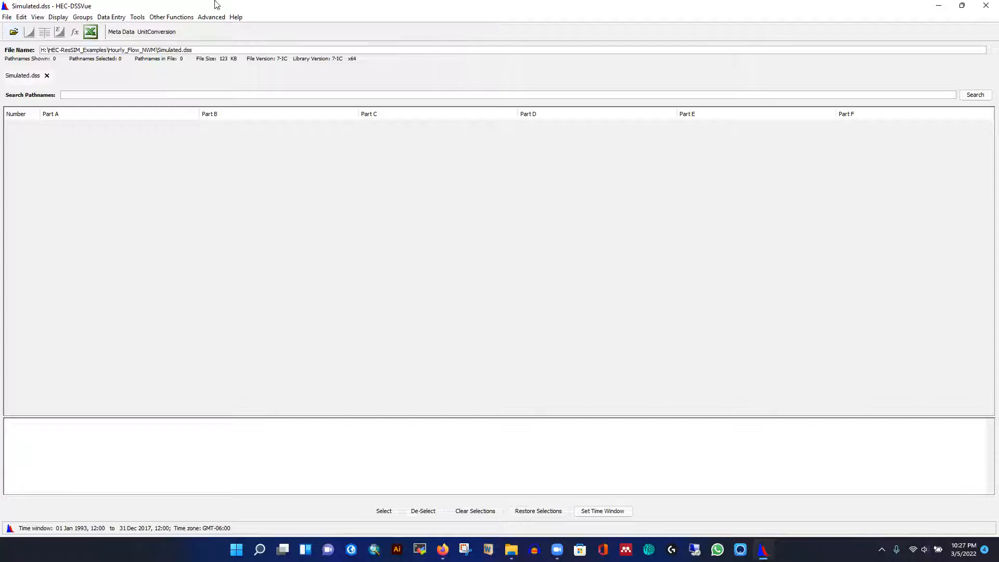
Step: Start a manual time series data entry for the Simulated.dss file
left_click(109, 18)
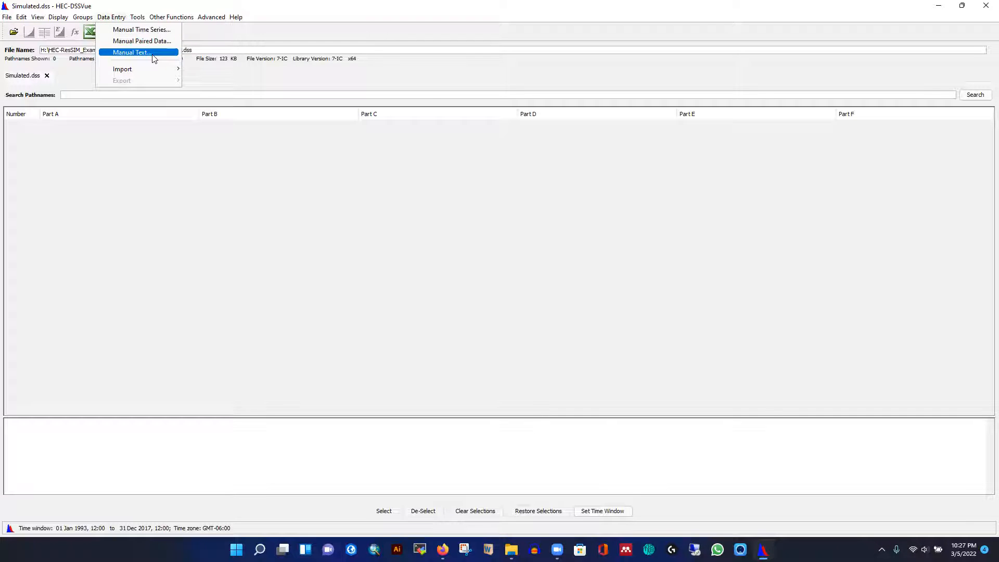
mouse_move(128, 70)
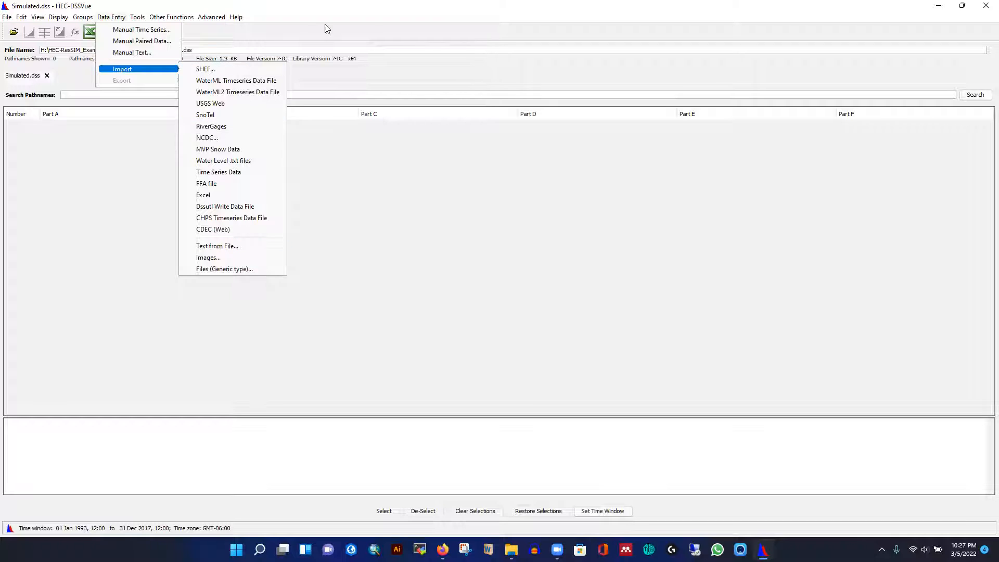
left_click(297, 18)
left_click(110, 19)
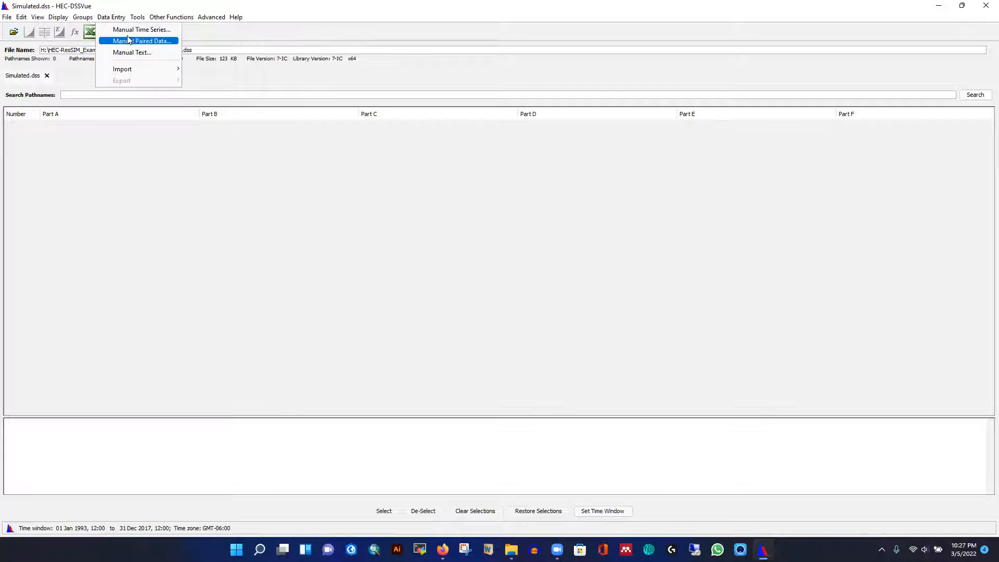
left_click(131, 32)
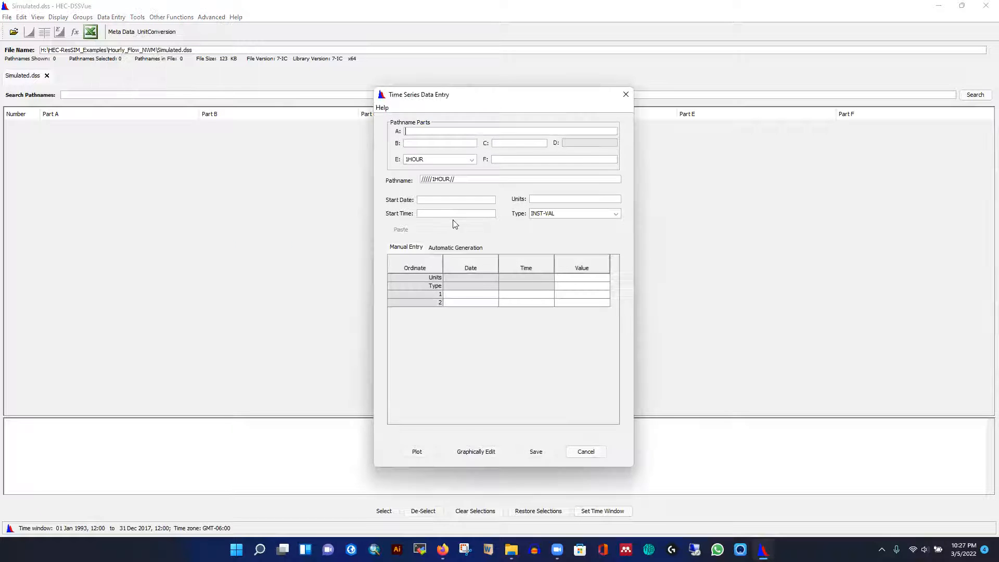
left_click_drag(430, 101, 369, 90)
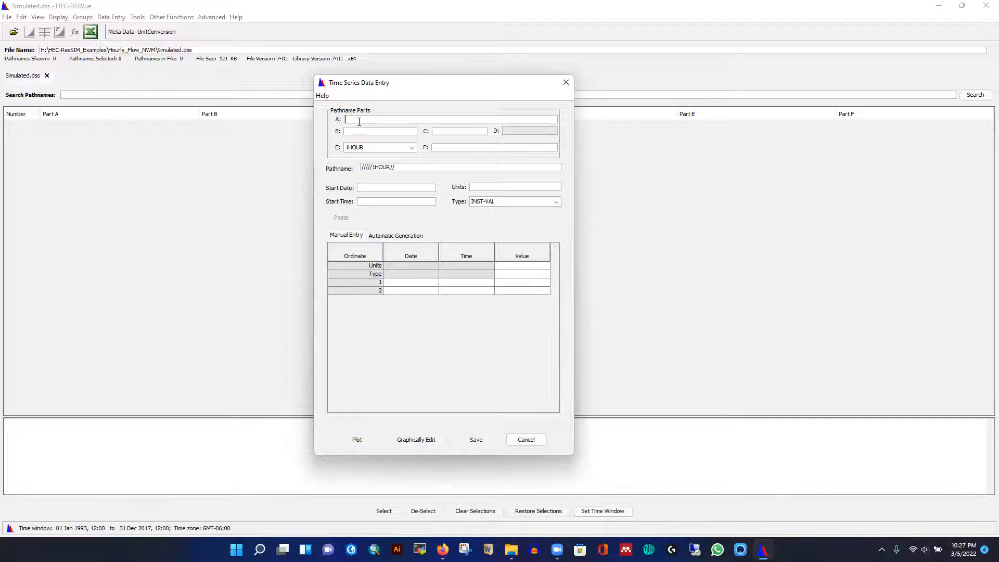
Step: Fill in the pathname parts: A Matagorda, B EDNT2, C Simulated, E 1HOUR and F NWM
type("Matamorda")
left_click(367, 134)
type("EDNT2")
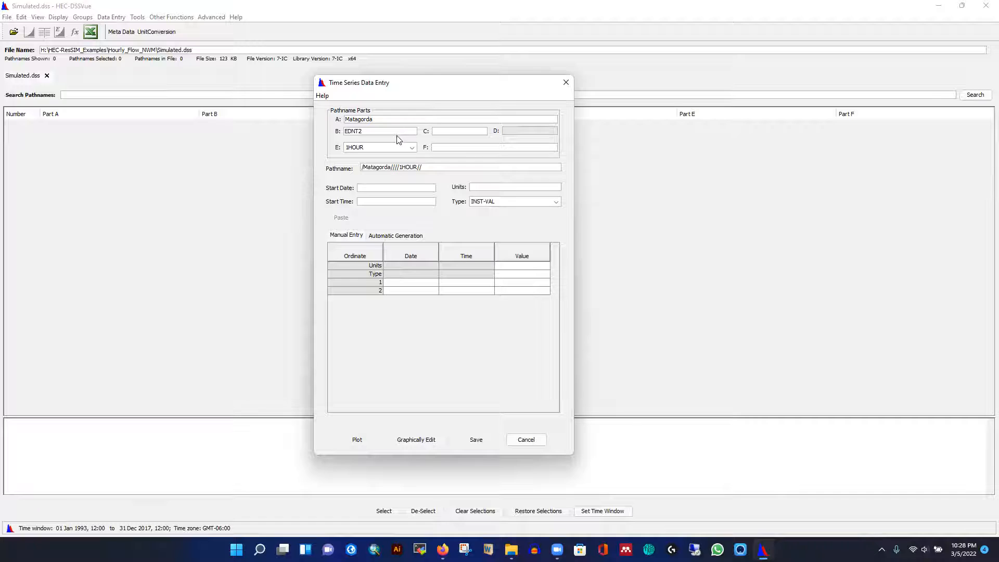
left_click(454, 131)
type("Simulated")
left_click(415, 149)
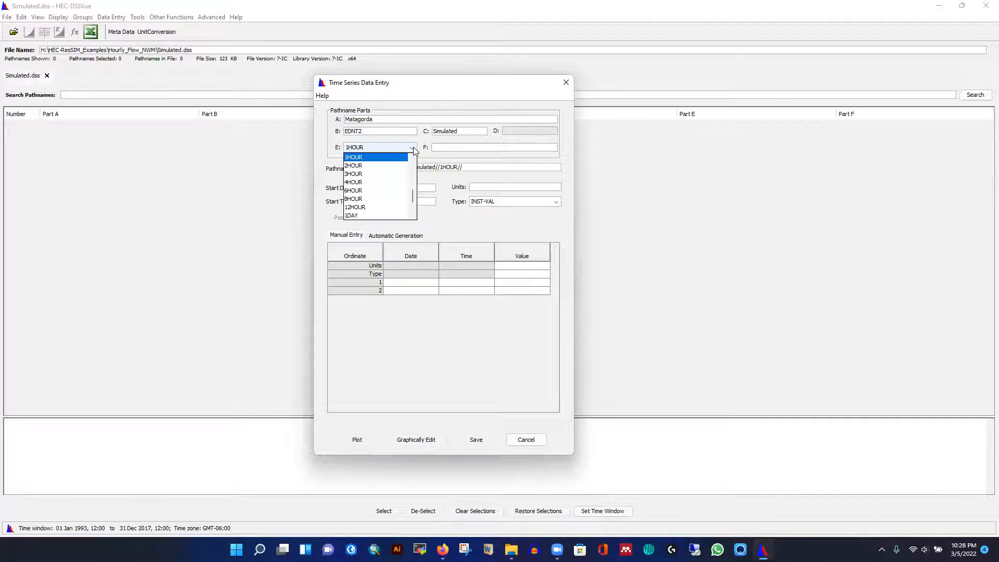
scroll(405, 167, "up", 3)
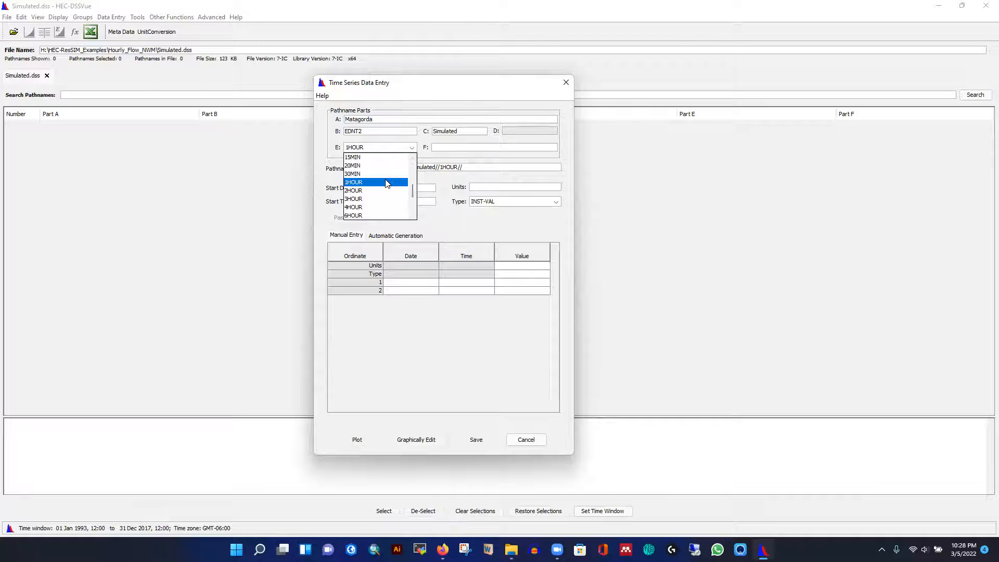
left_click(360, 182)
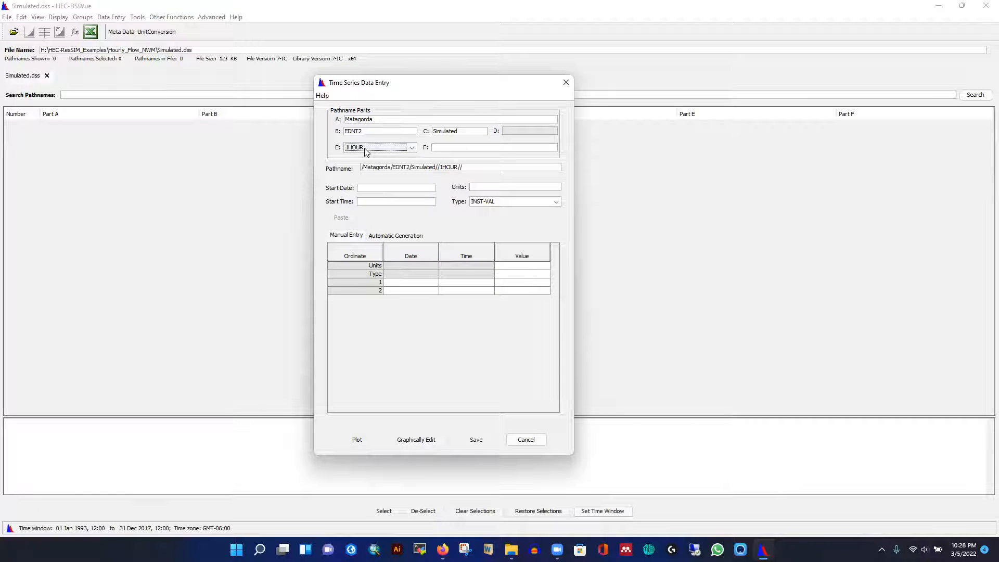
left_click(447, 148)
type("NWM")
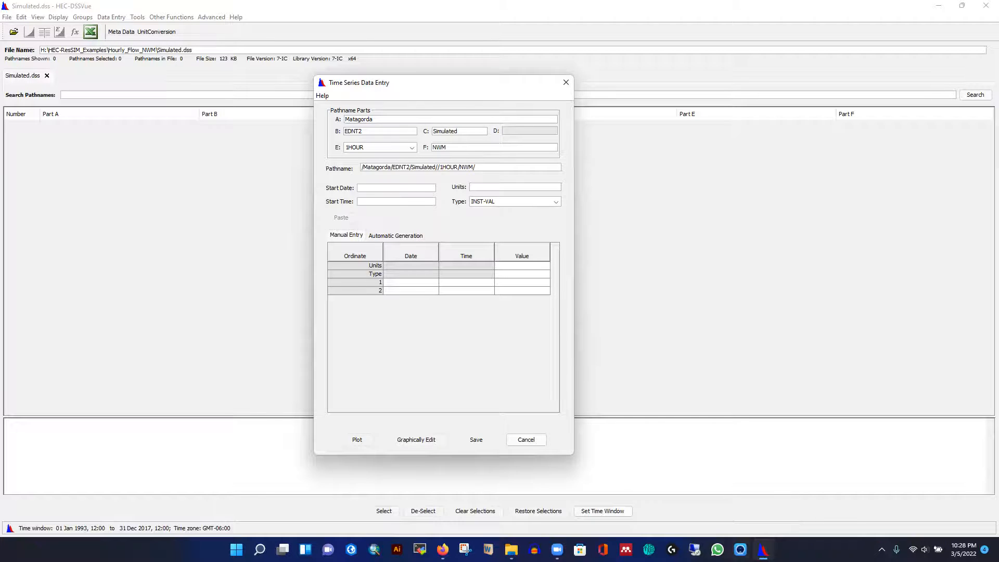
Step: Open EDNT2.csv from the Hourly_Flow_NWM folder in Excel and widen the Date column to check the dates
key("alt+Tab")
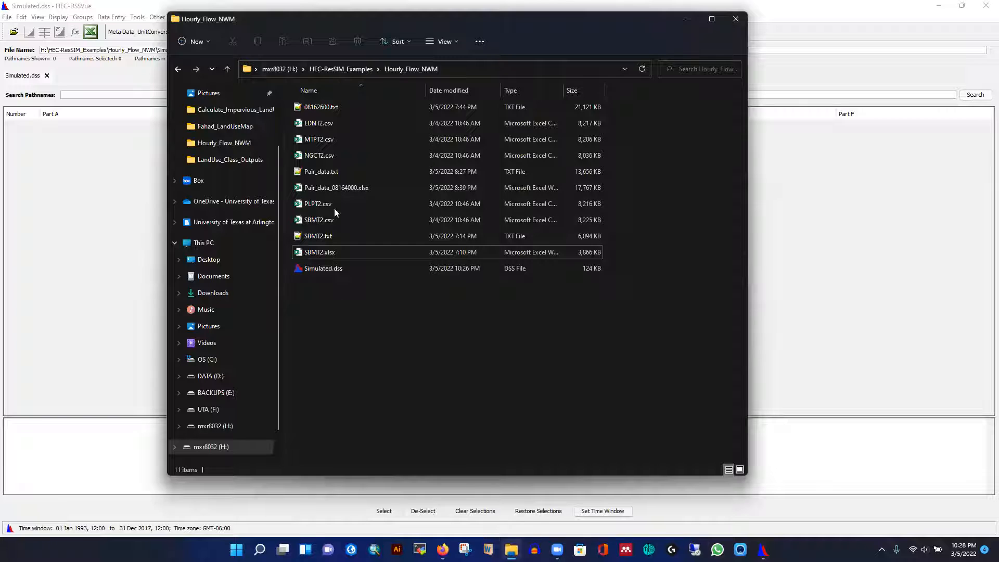
double_click(315, 124)
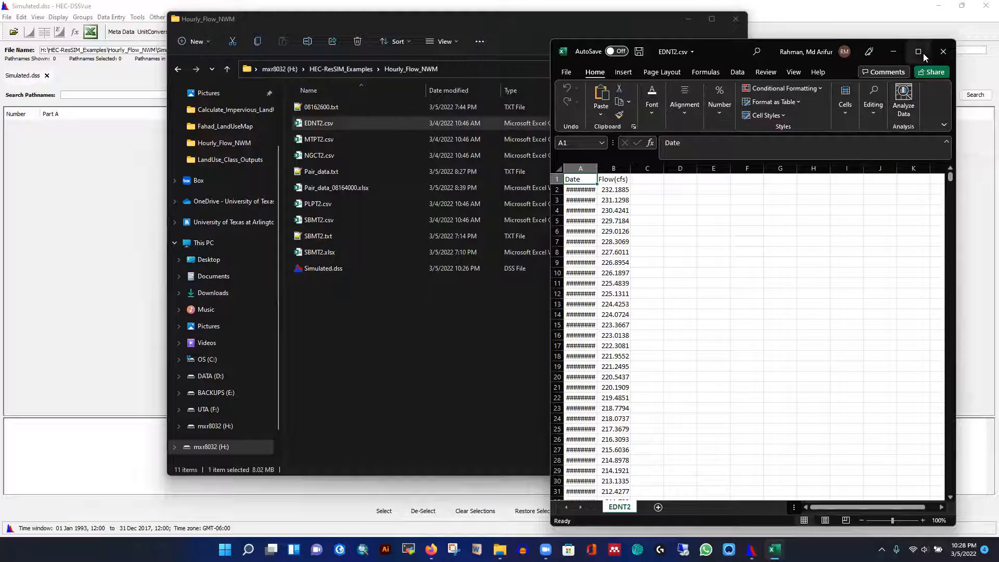
left_click(919, 52)
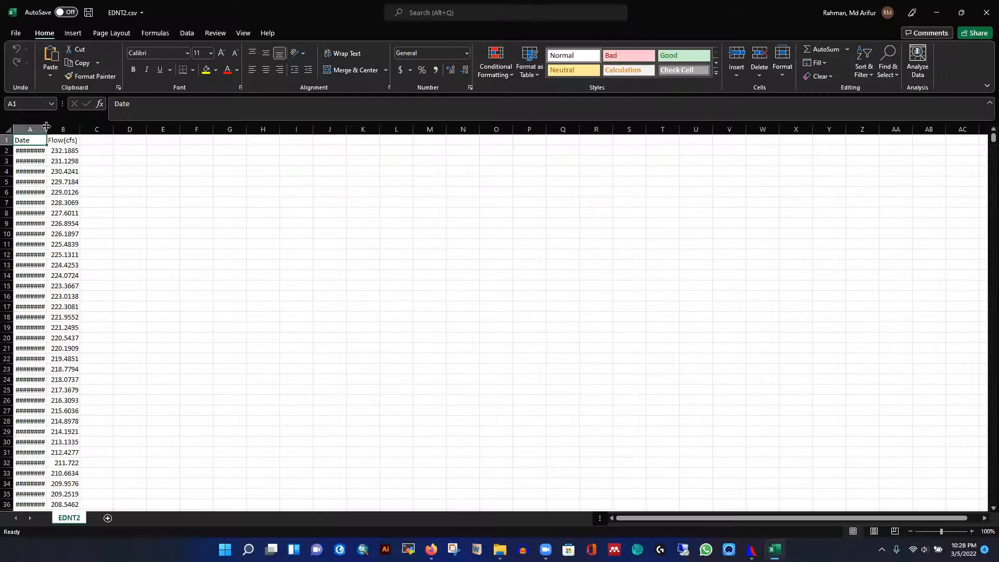
double_click(47, 129)
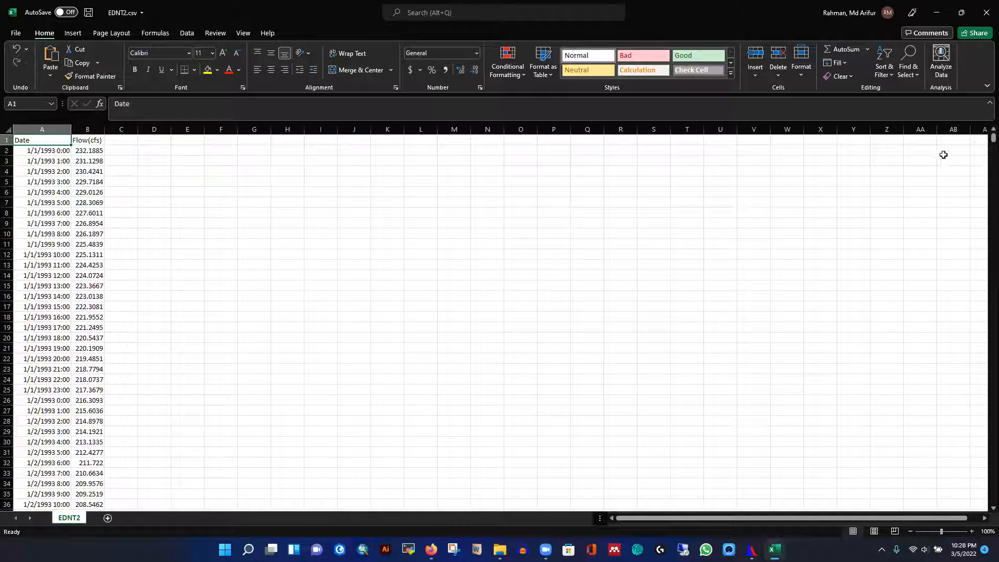
left_click_drag(993, 138, 985, 118)
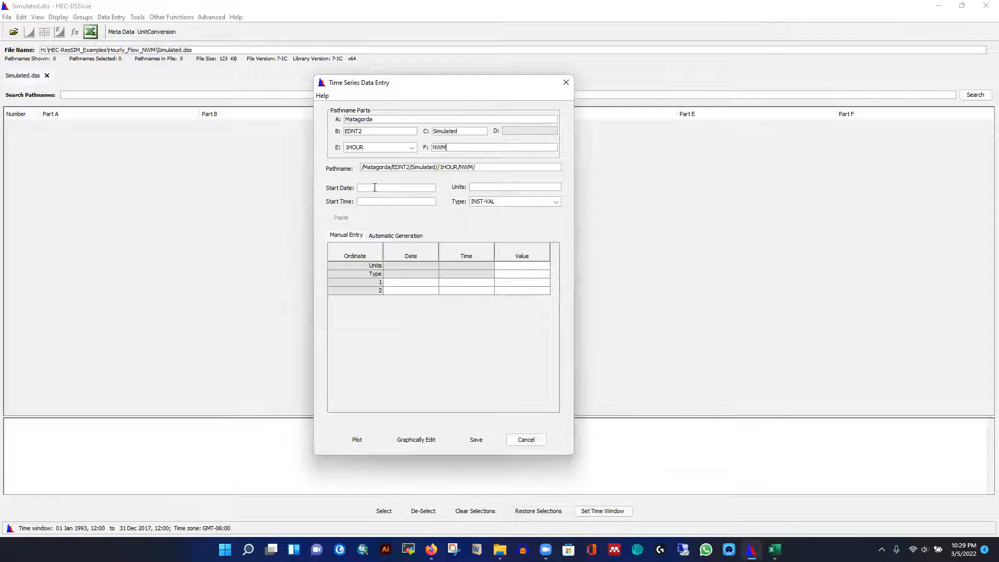
Step: Back in HEC-DSSVue, set the series' start date to 01Jan1993, units to cfs and start time to 00:00
left_click(375, 187)
type("01Jan1993")
left_click(487, 184)
type("cfs")
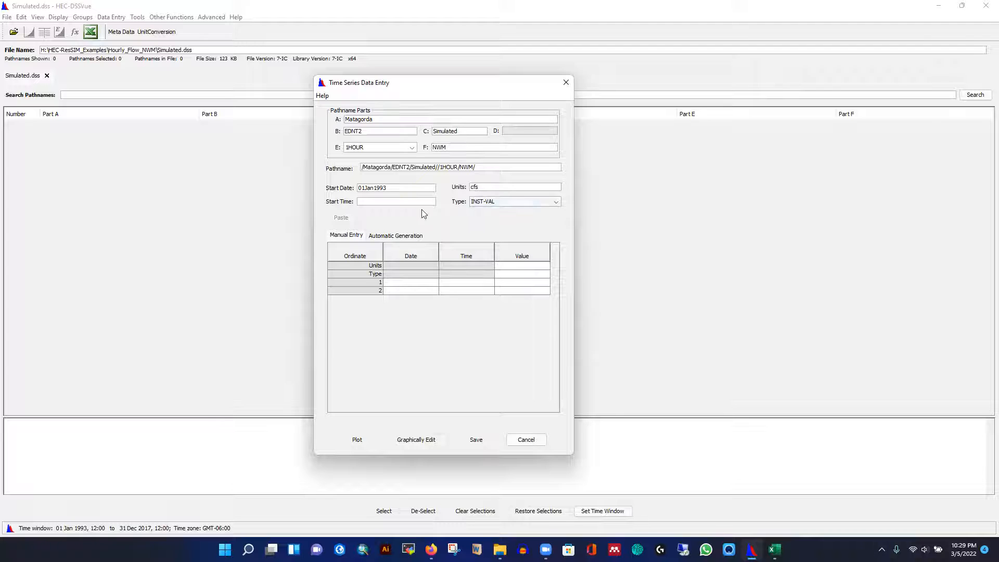
left_click(381, 201)
type("00::")
type("00")
Step: Set the time series data type to PER-AVER
left_click(480, 202)
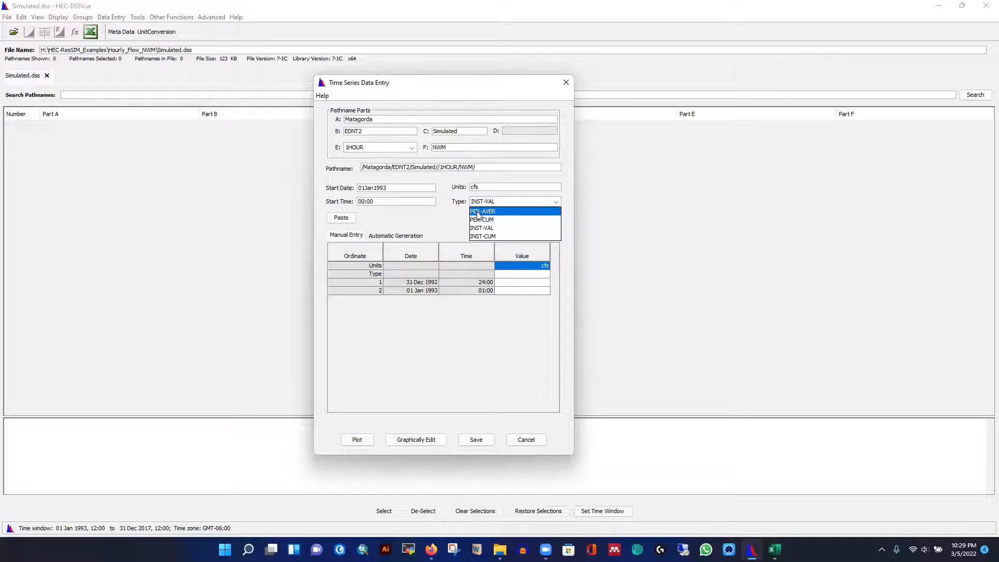
left_click(482, 211)
left_click(496, 204)
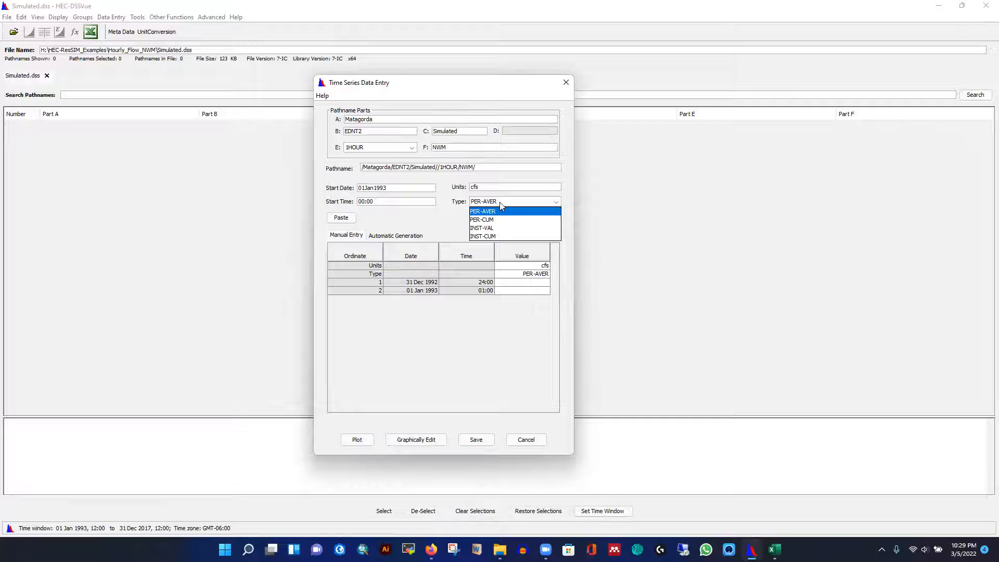
left_click(454, 214)
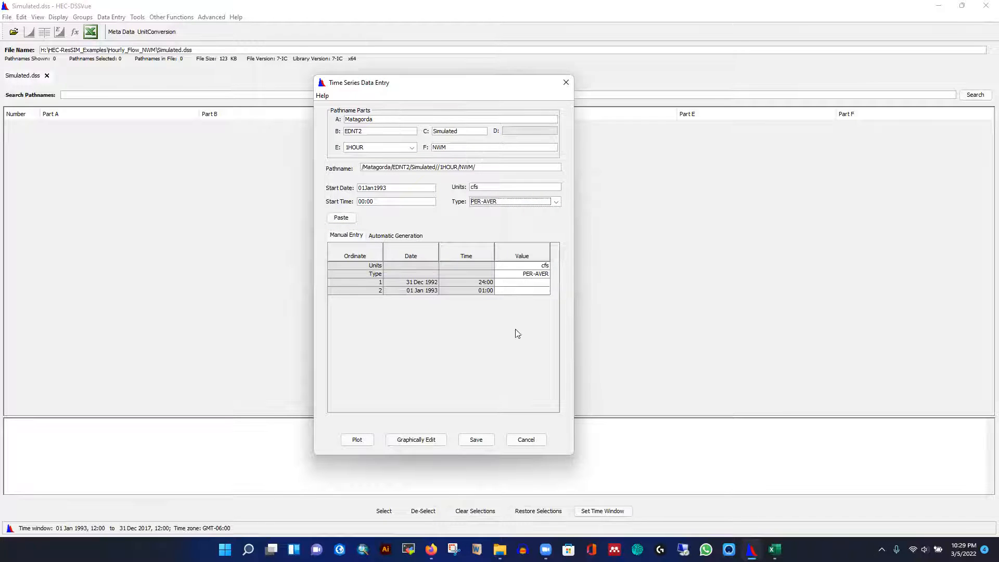
Step: Switch to EDNT2.csv in Excel and copy all flow values from B2 to the end of the column
mouse_move(775, 550)
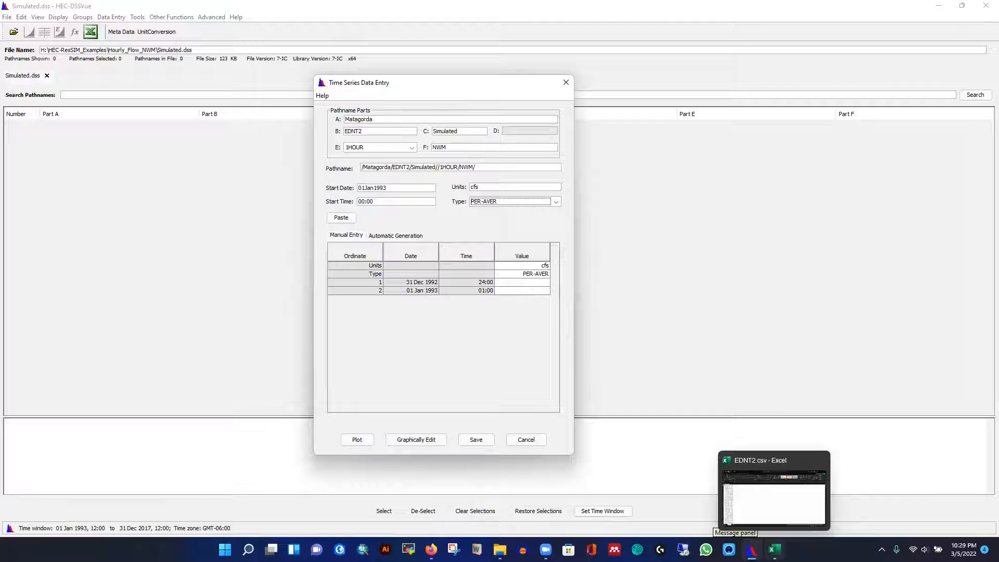
left_click(775, 550)
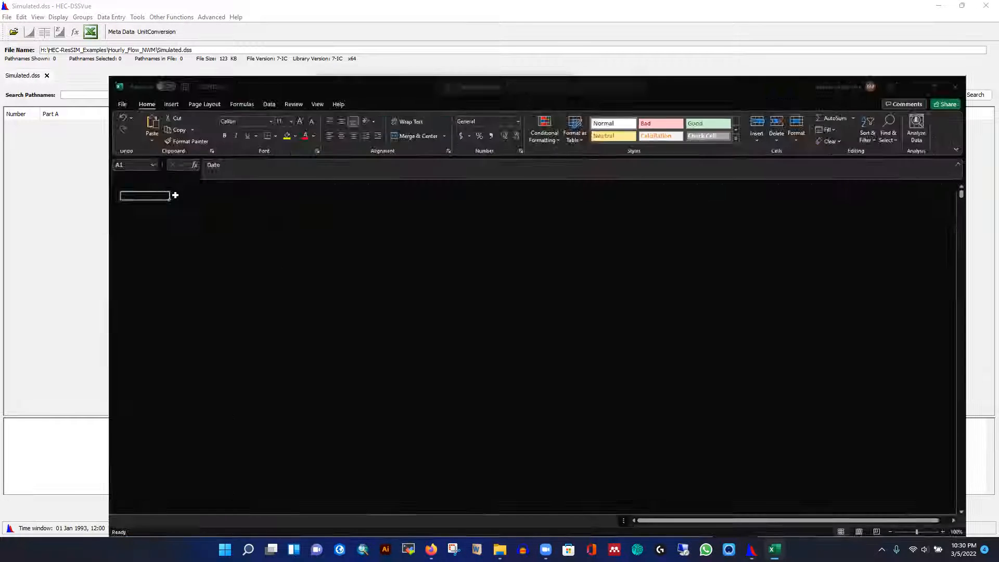
left_click(81, 150)
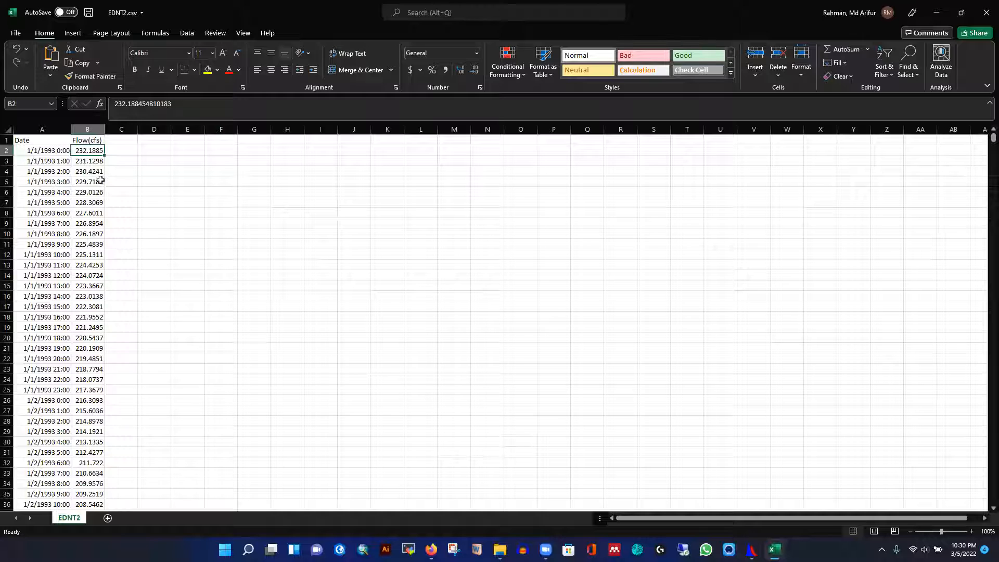
left_click(144, 210)
left_click(82, 150)
key("ctrl+shift+Down")
key("ctrl+c")
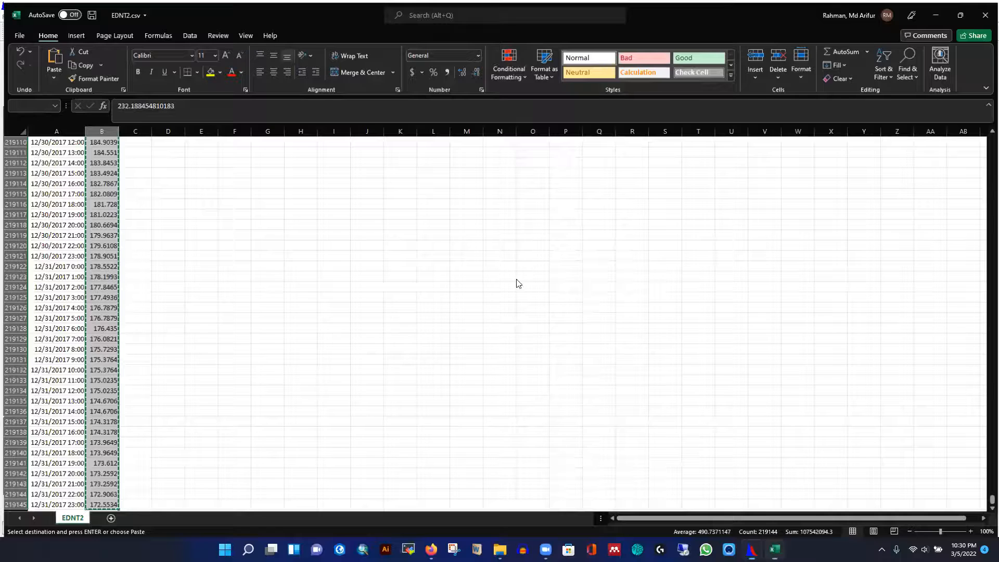
Step: Return to HEC-DSSVue and paste the copied flow values into the Value column, starting at ordinate 1
key("alt+Tab")
left_click(517, 284)
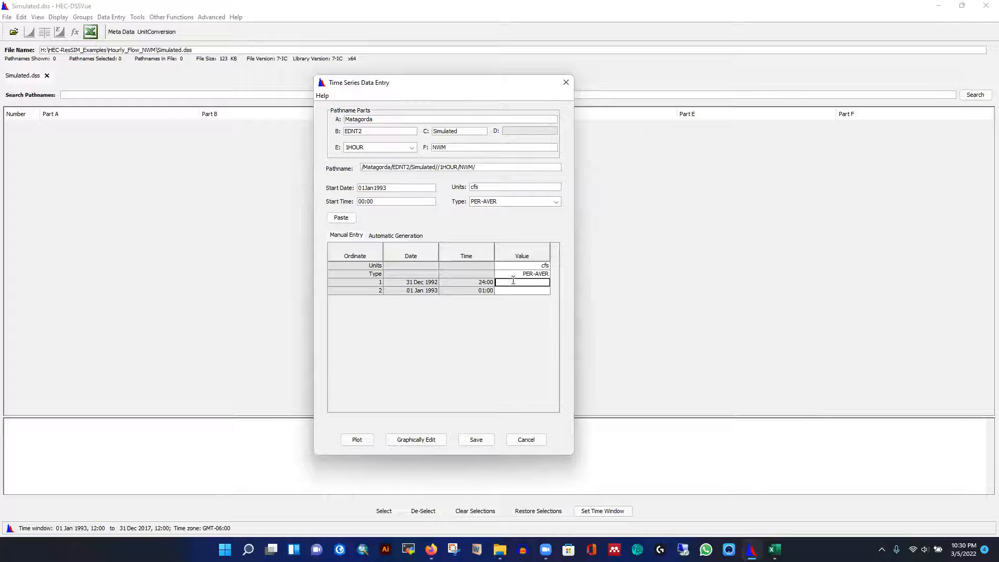
left_click(341, 218)
left_click(341, 218)
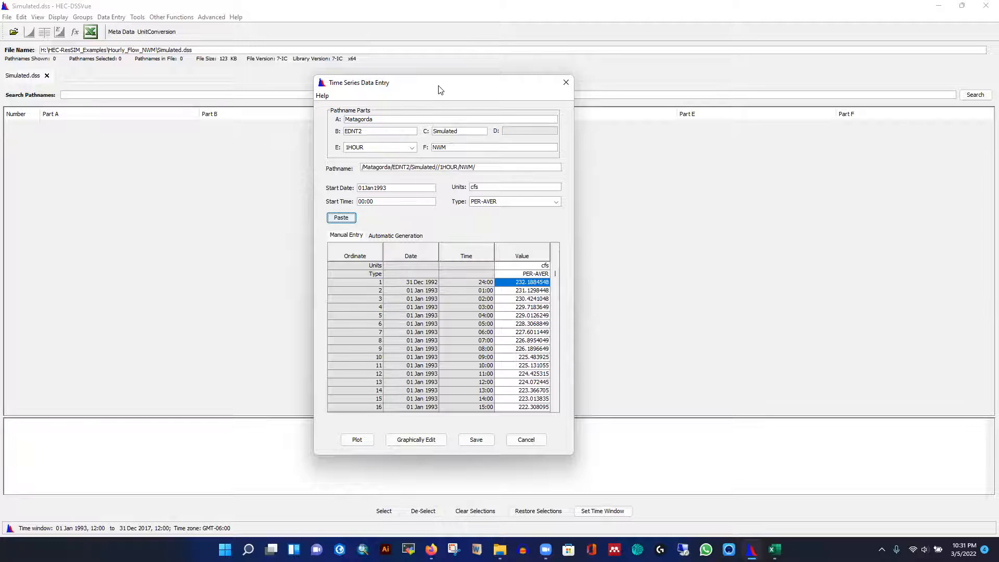
Step: Plot the entered EDNT2 flow series and enlarge the plot window to full screen
left_click(356, 439)
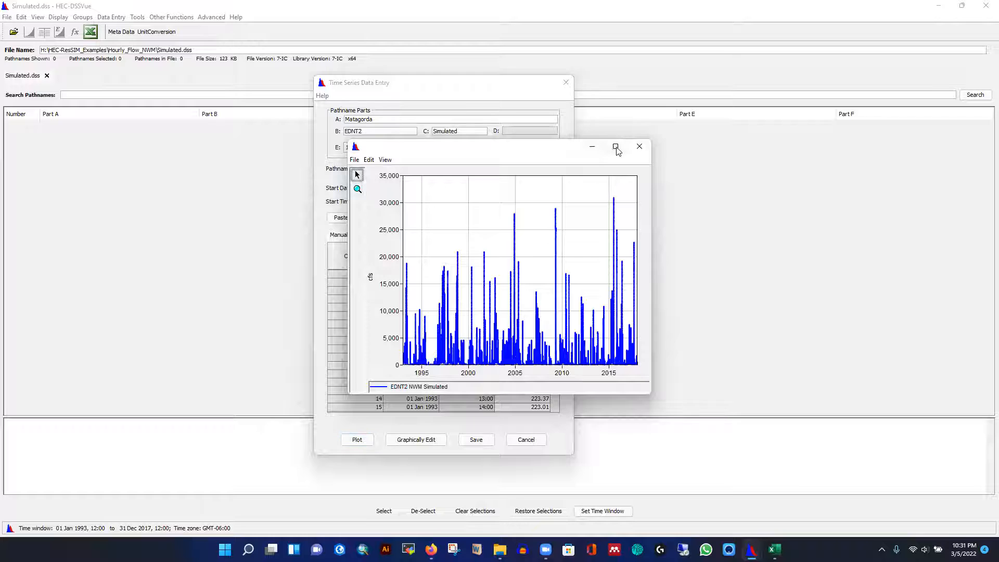
left_click(617, 146)
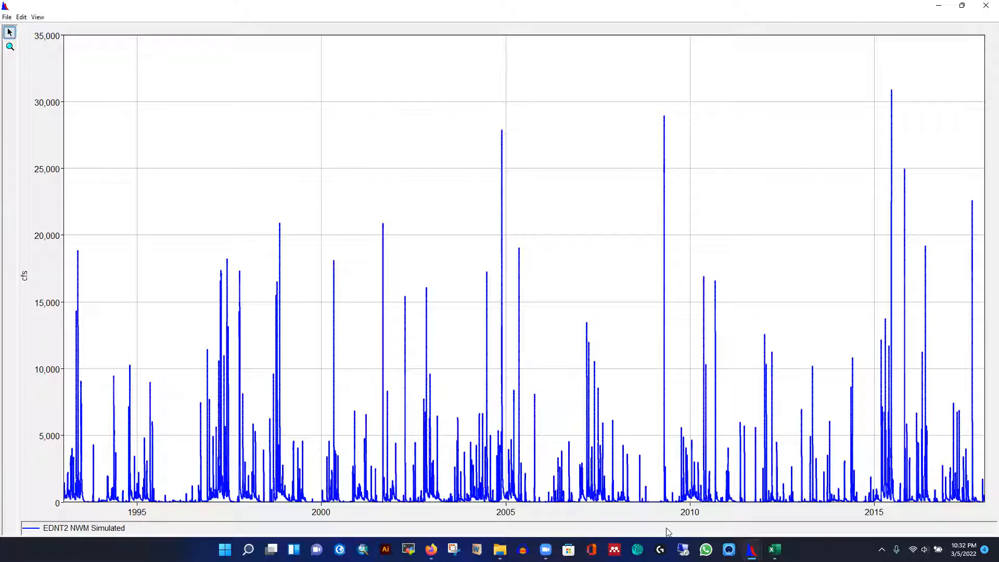
Step: Restore the plot window from full screen and move it off the middle of the data entry dialog
left_click(973, 7)
left_click_drag(403, 147, 294, 67)
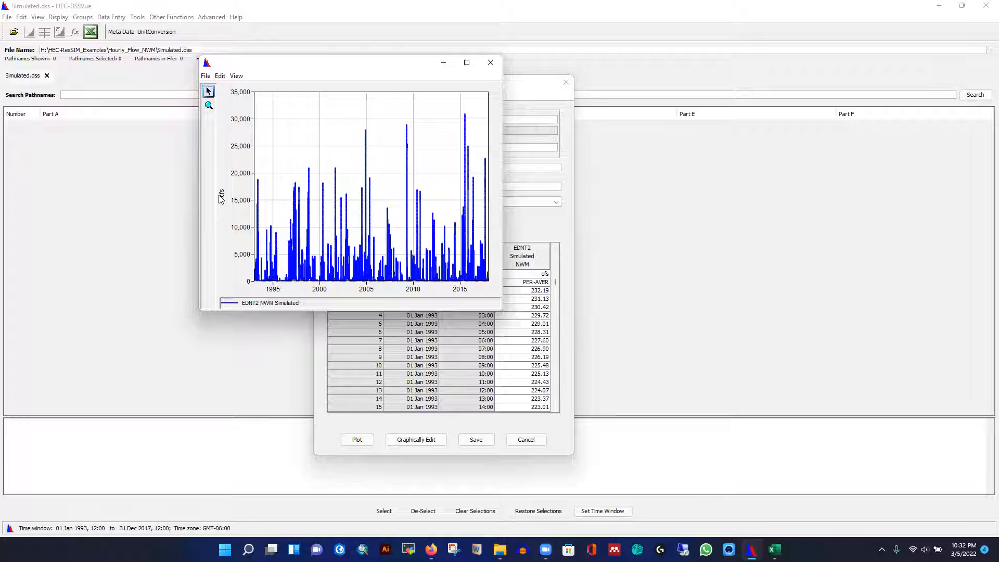
left_click(206, 76)
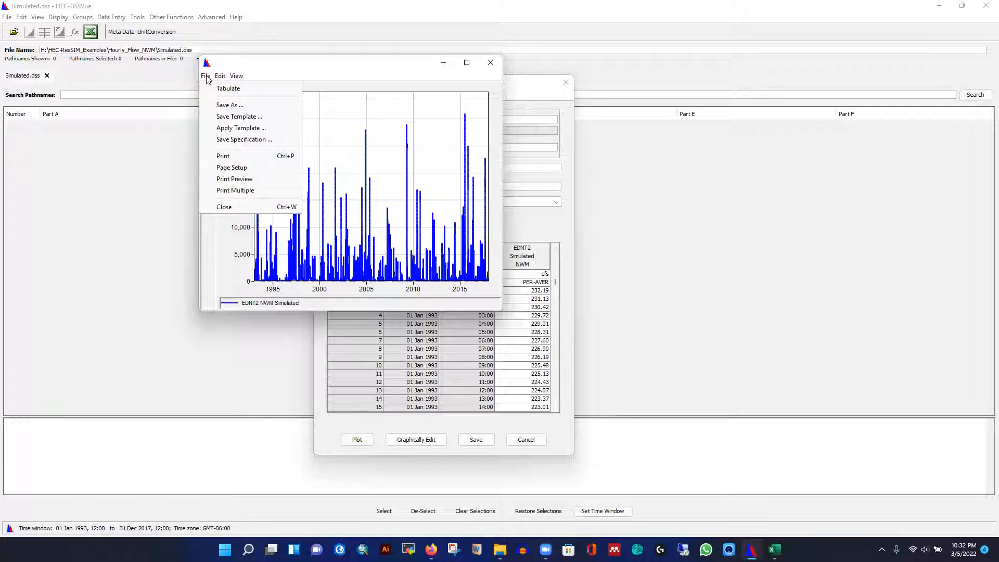
left_click(326, 70)
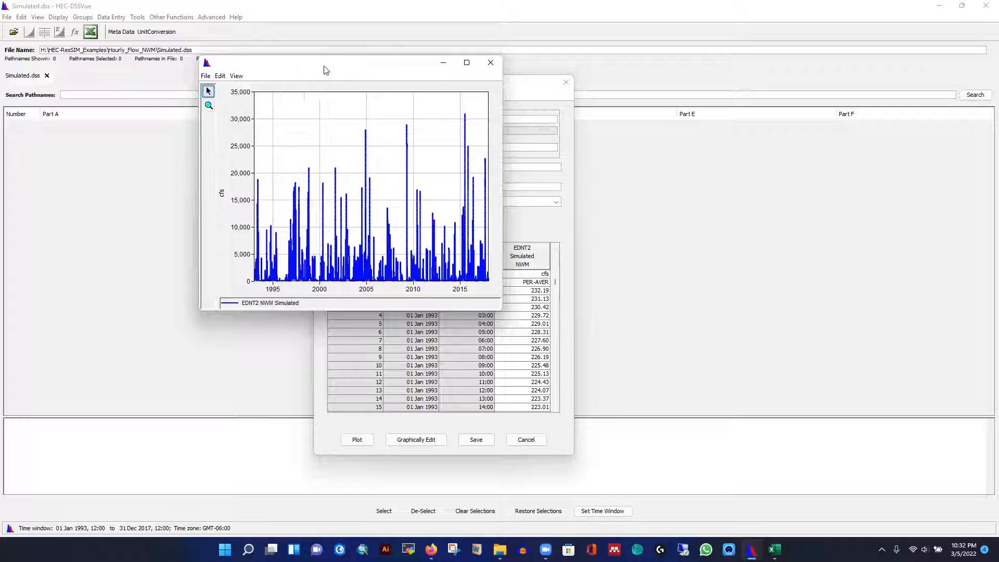
left_click(237, 76)
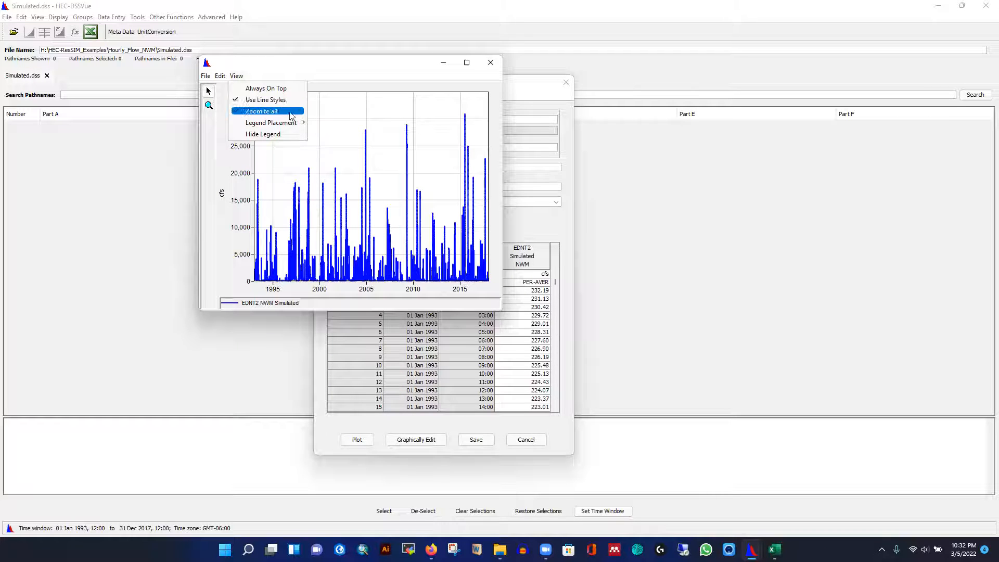
mouse_move(289, 126)
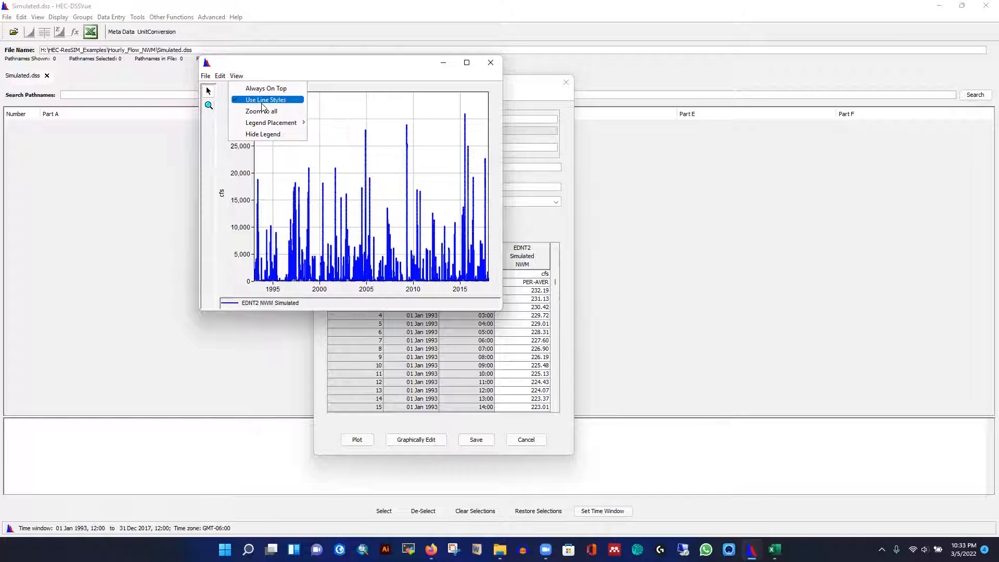
left_click(316, 91)
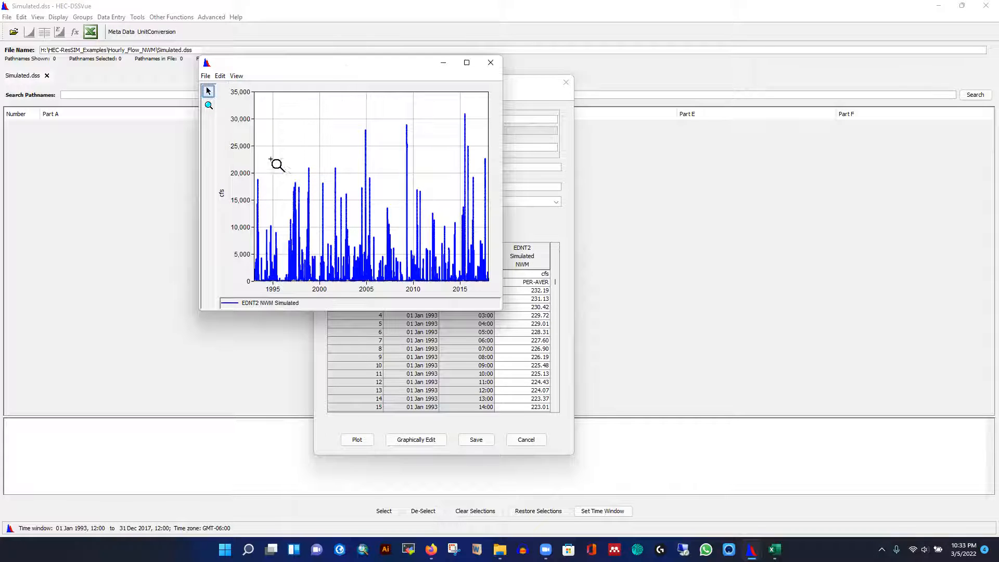
Step: Try placing the plot legend inside the viewport's upper left corner
left_click(220, 76)
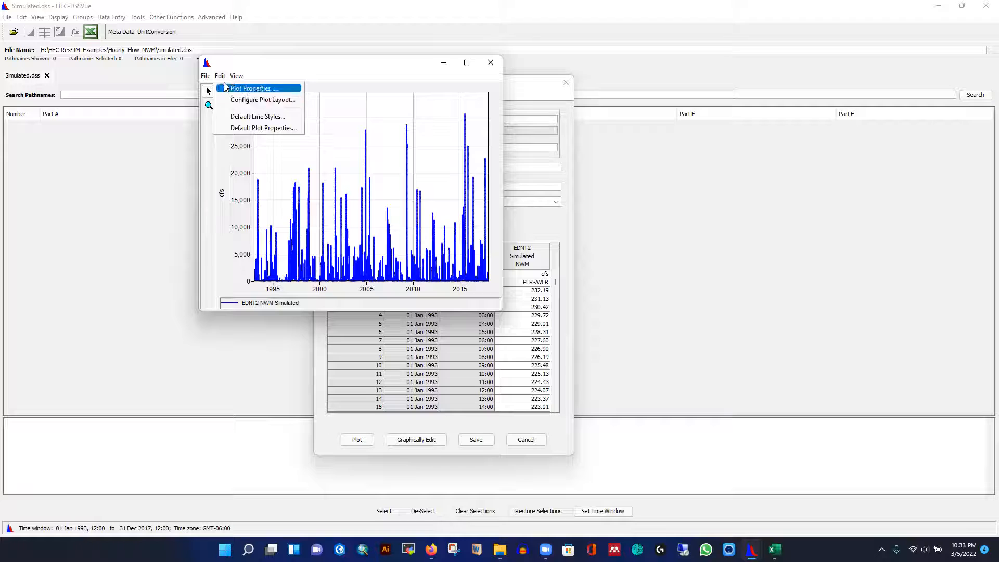
mouse_move(205, 76)
mouse_move(236, 76)
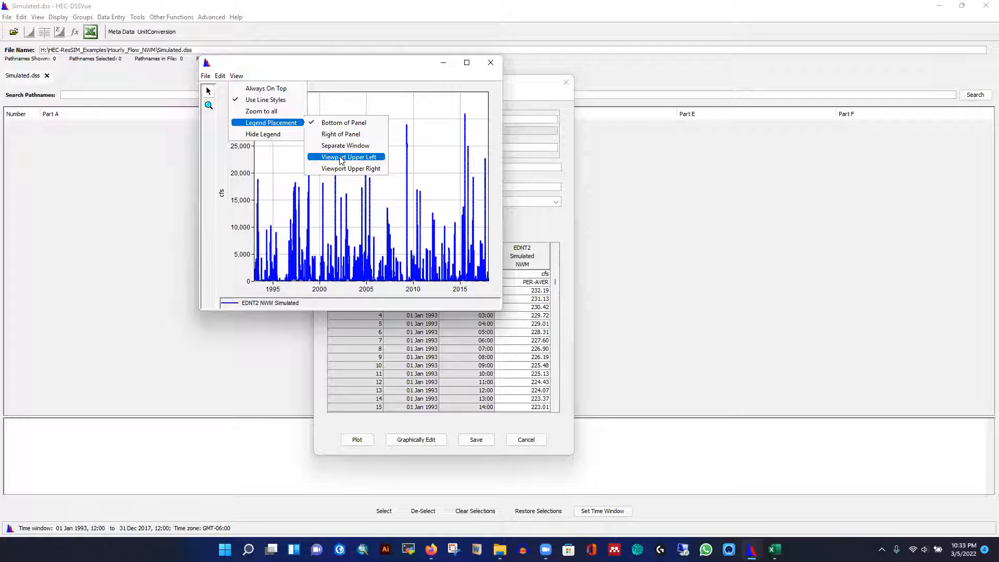
left_click(342, 158)
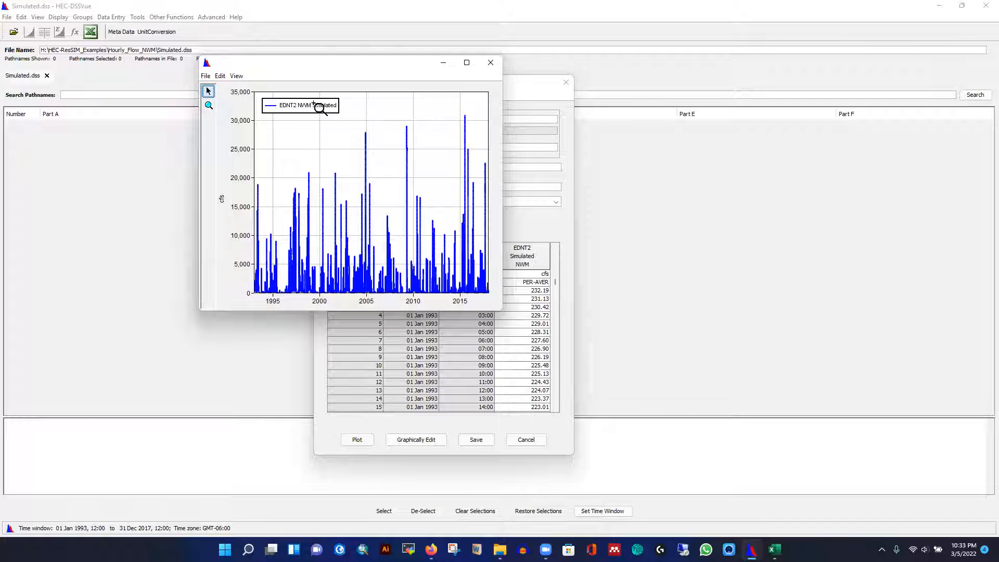
Step: Place the plot legend inside the viewport's upper right corner
left_click(220, 76)
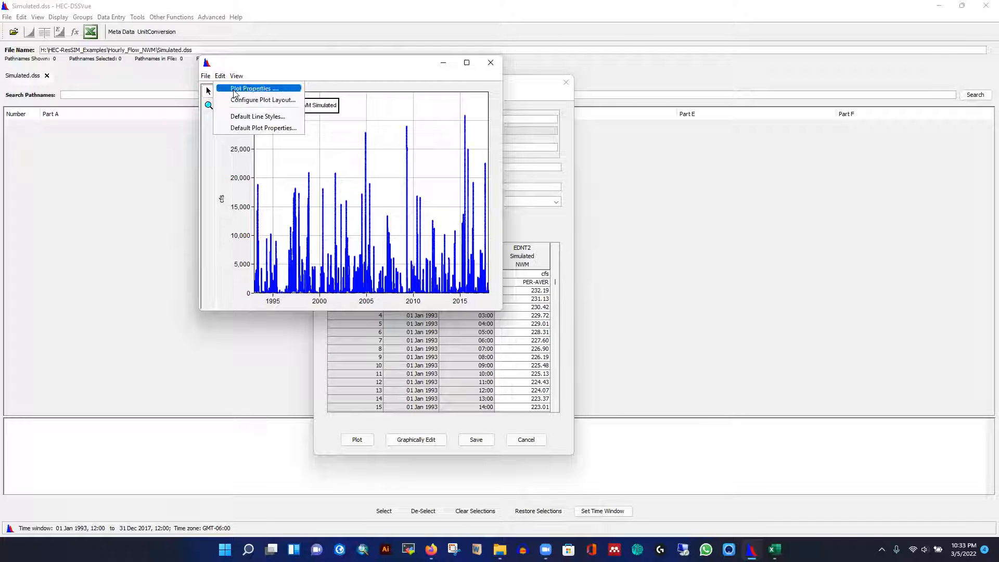
mouse_move(237, 77)
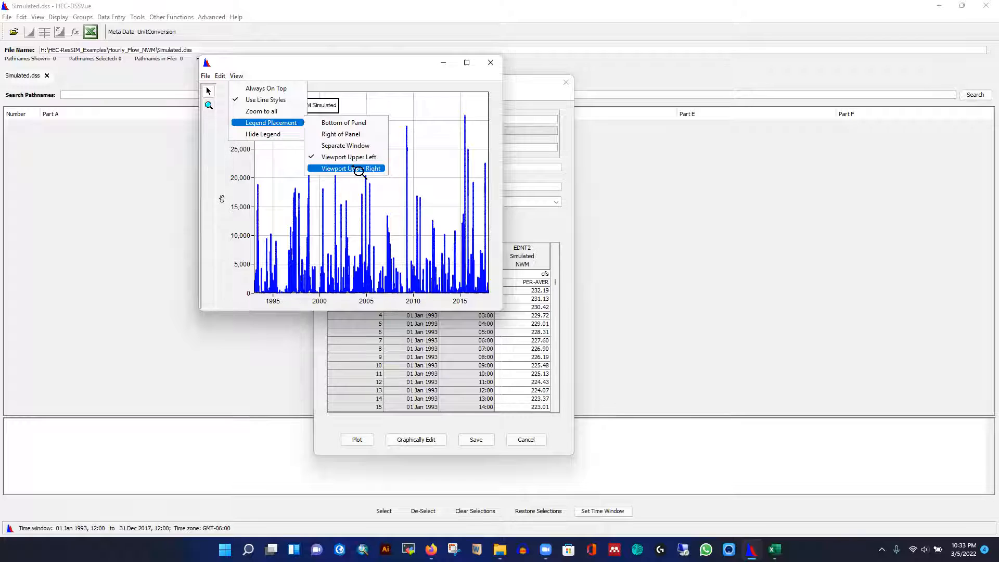
left_click(355, 169)
Step: Open the plot's properties and move the dialog beside the plot so both can be seen
left_click(220, 77)
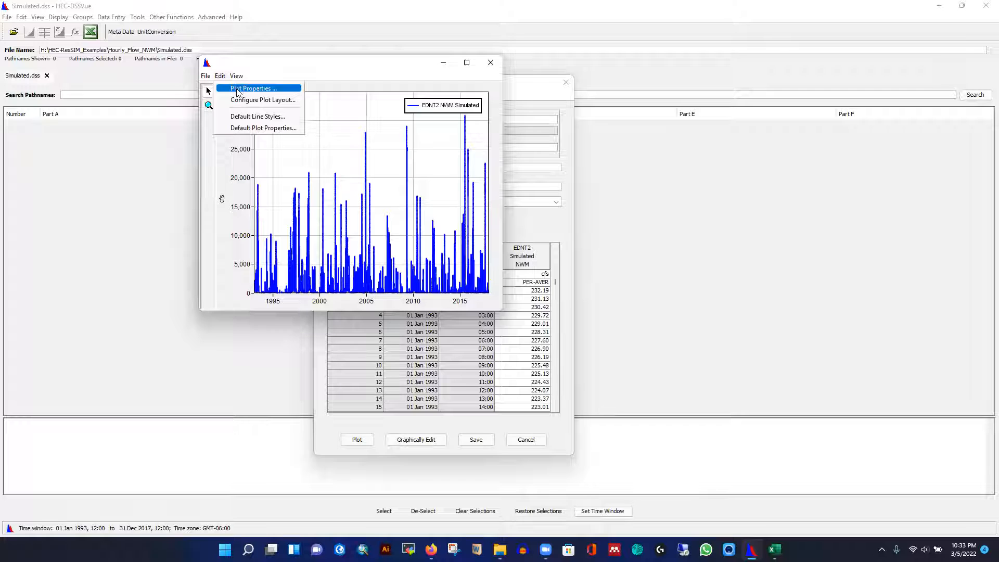
left_click(238, 89)
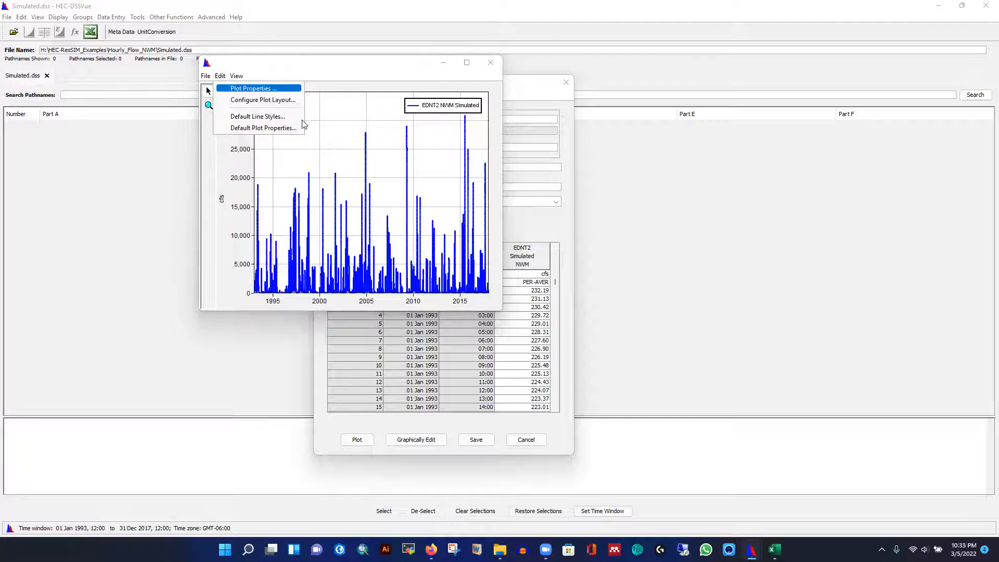
mouse_move(320, 19)
left_mouse_down()
mouse_move(636, 80)
mouse_move(591, 75)
mouse_move(619, 72)
left_mouse_up()
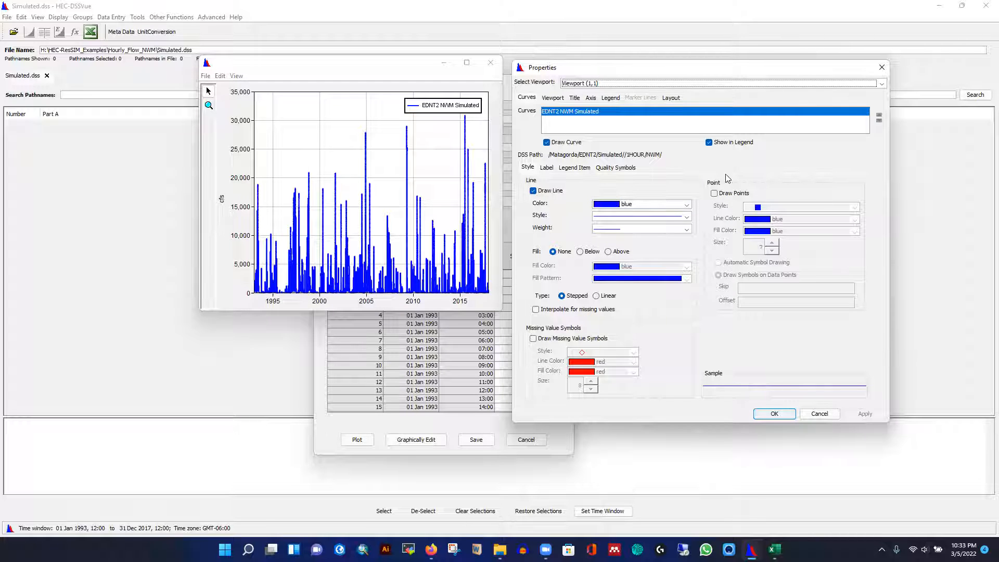
Step: Try drawing data points on the EDNT2 NWM Simulated curve and turn them off again
left_click(715, 193)
left_click(864, 415)
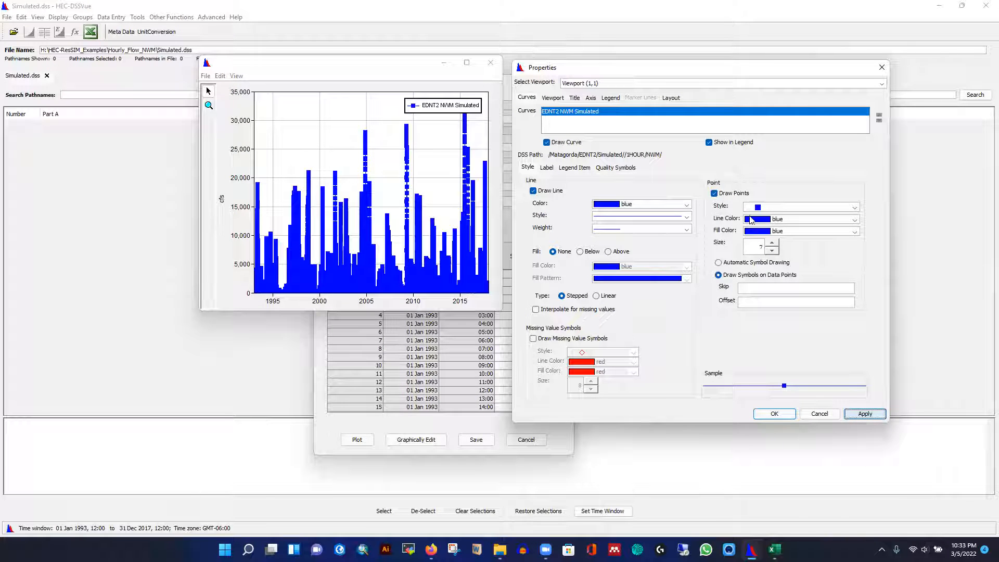
left_click(715, 194)
left_click(864, 414)
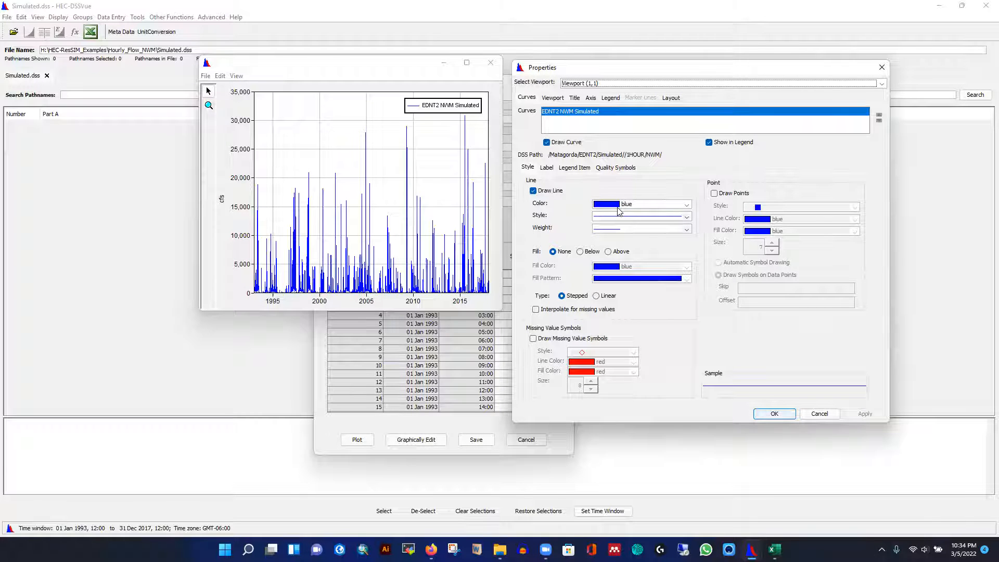
Step: Show a plot title and enter its text as "Streamflow Timeseries EDNT2"
left_click(552, 98)
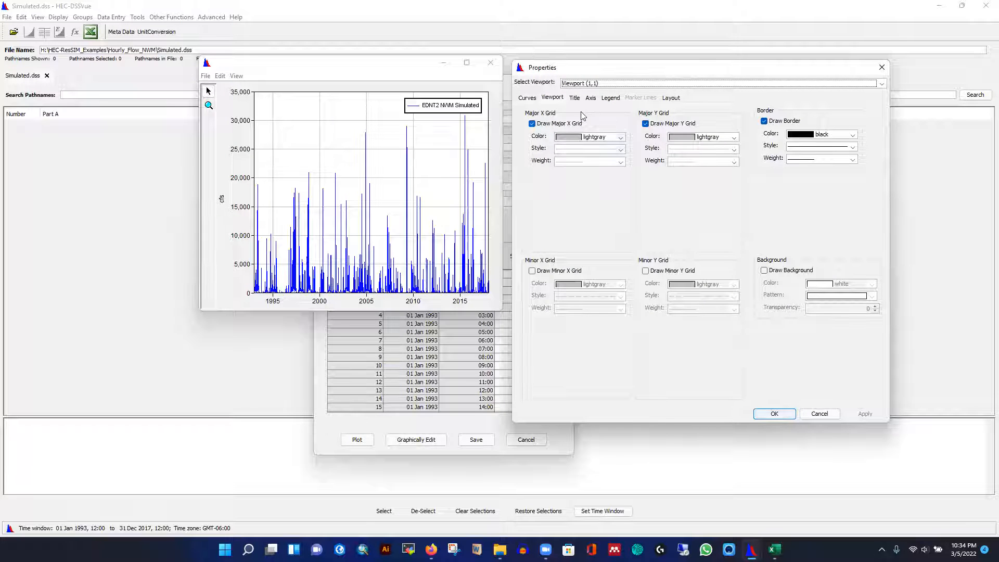
left_click(574, 99)
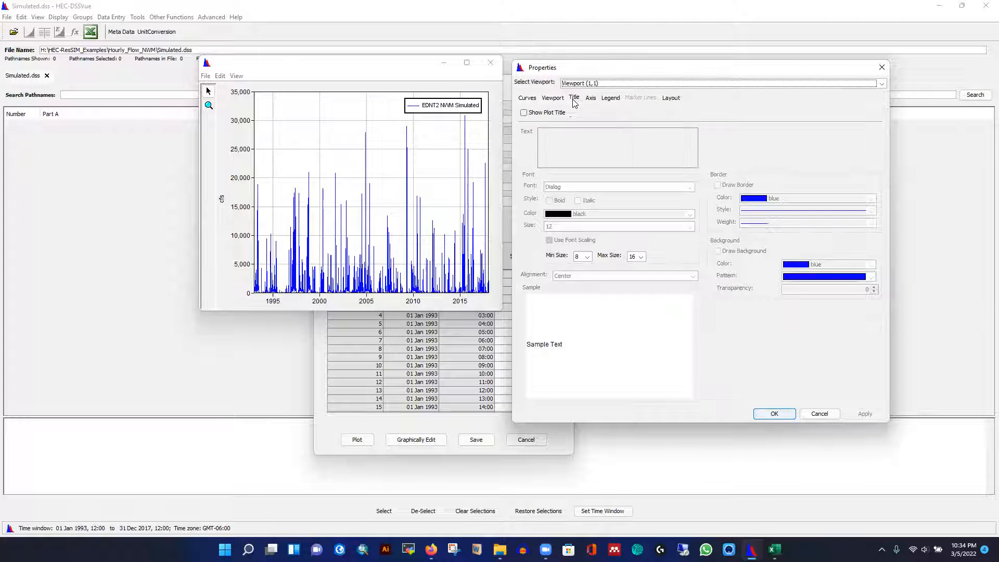
left_click(524, 112)
left_click(564, 139)
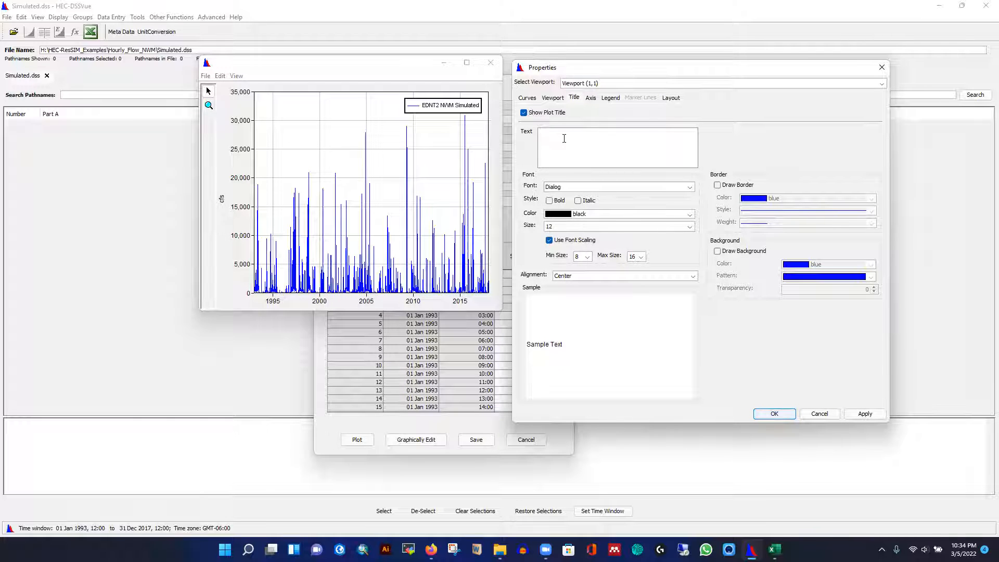
type("Streamflow TImeseries")
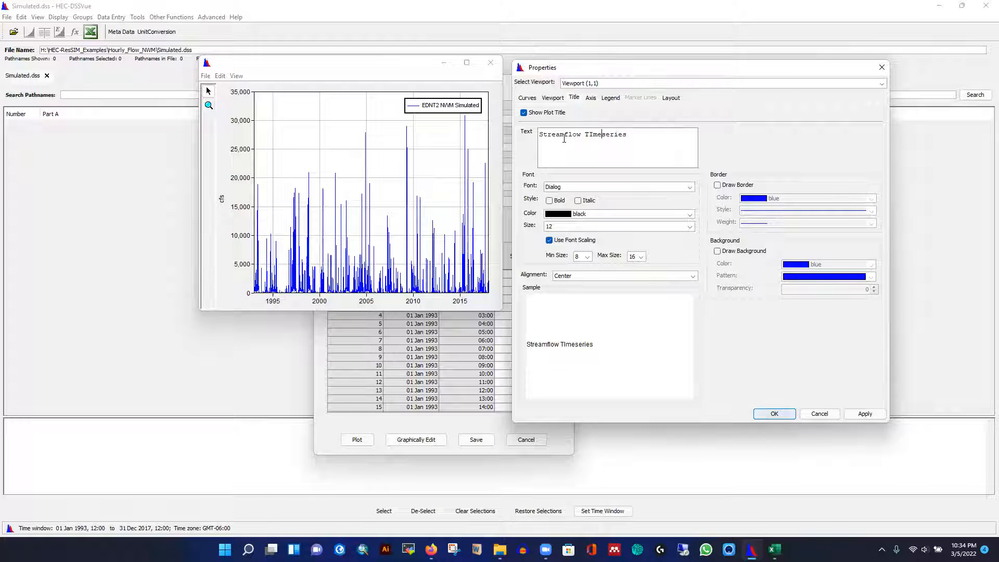
key("BackSpace")
type("i")
key("Right")
key("Right")
Step: Make the plot title bold with font size 14 and apply it to the plot
left_click(550, 201)
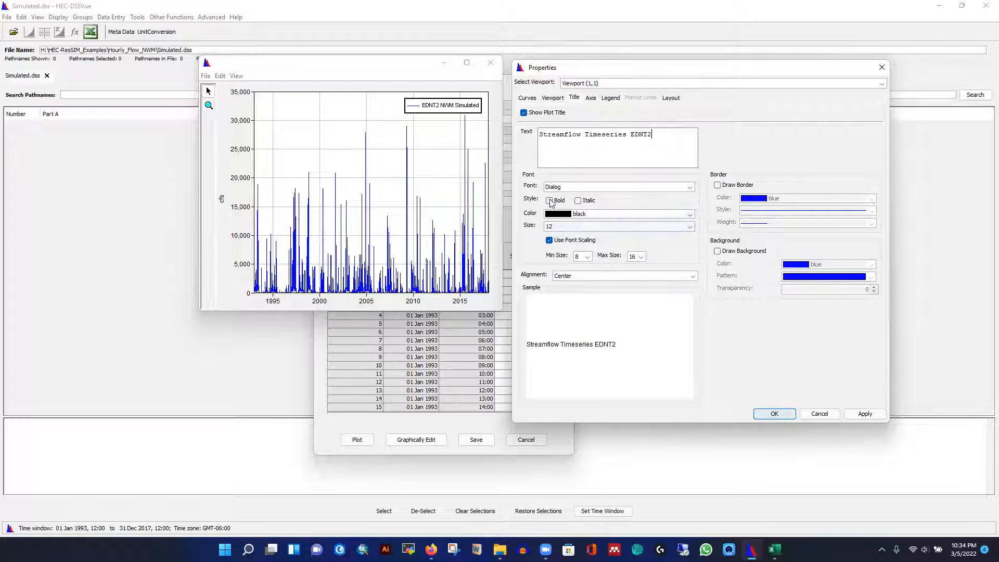
left_click(690, 227)
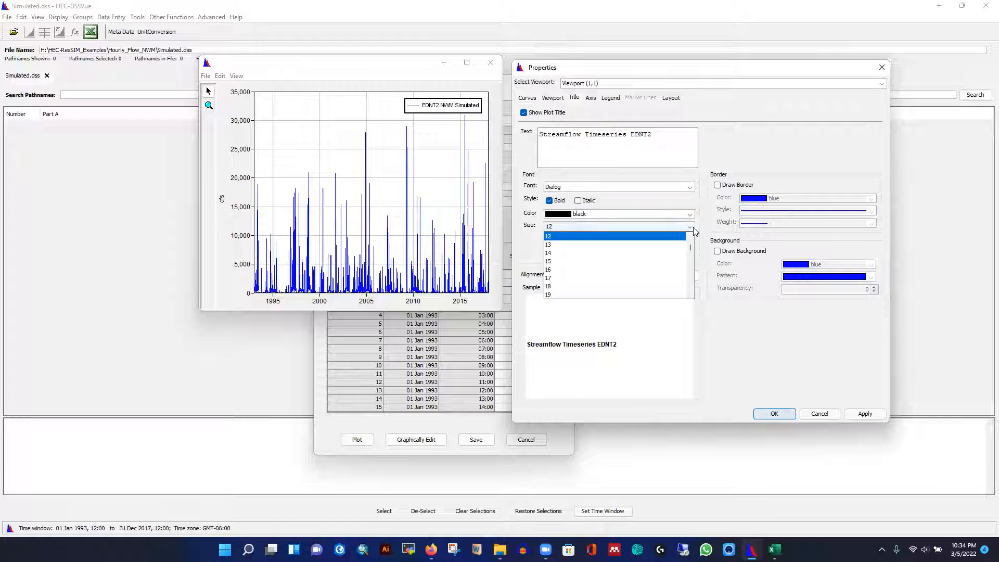
left_click(591, 242)
left_click(865, 414)
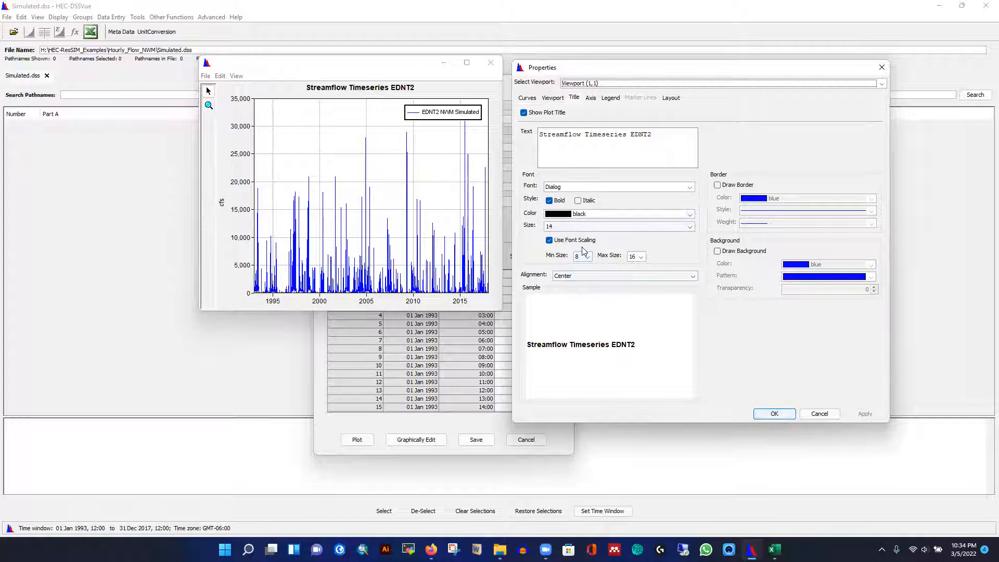
Step: Try a blue border around the plot title and remove it again
left_click(577, 277)
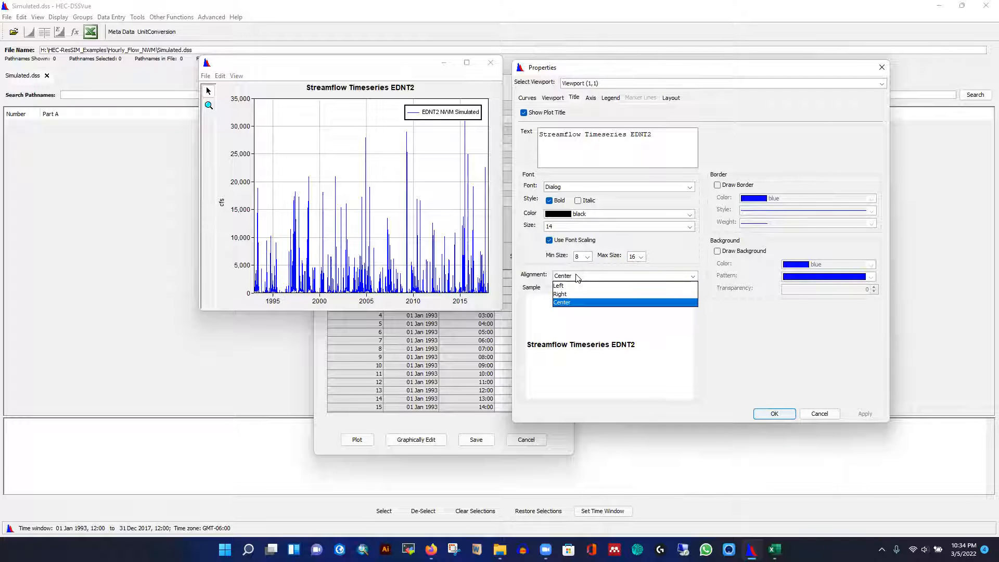
left_click(675, 245)
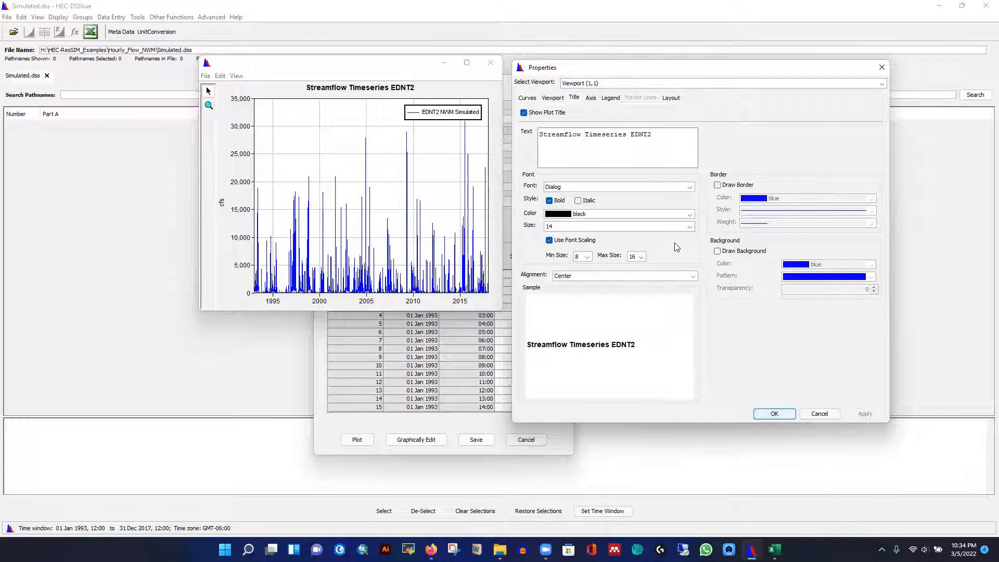
left_click(717, 186)
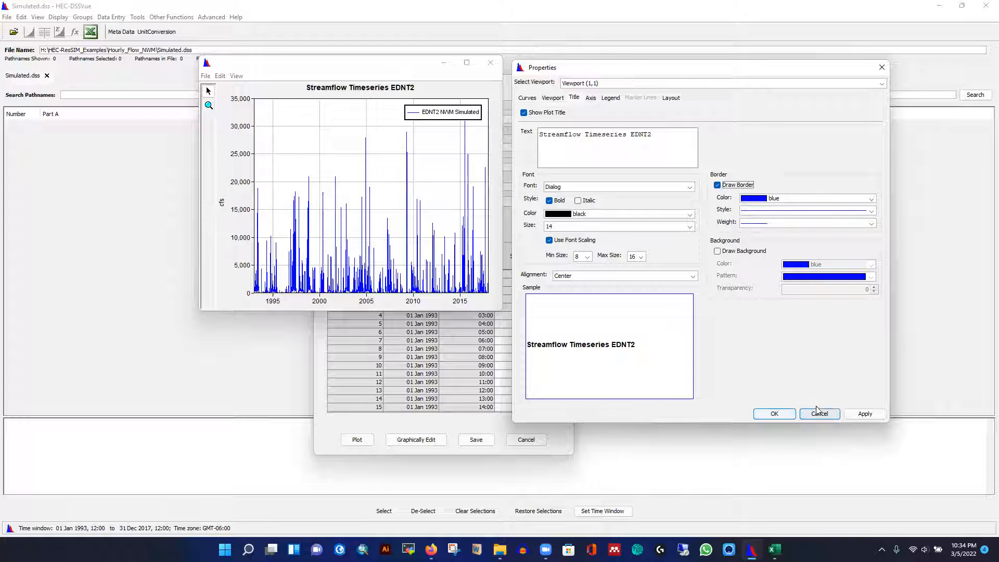
left_click(865, 413)
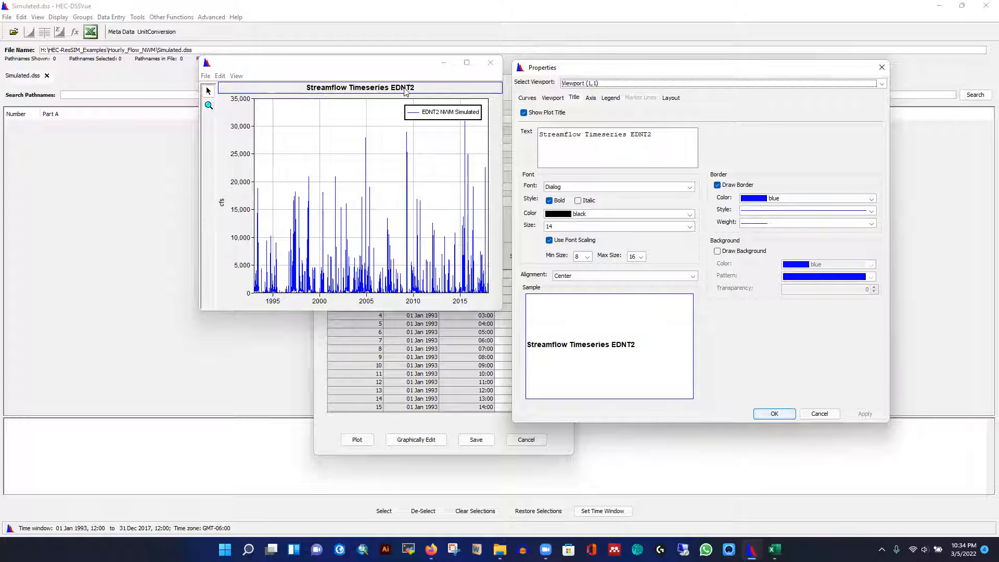
left_click(717, 185)
left_click(864, 414)
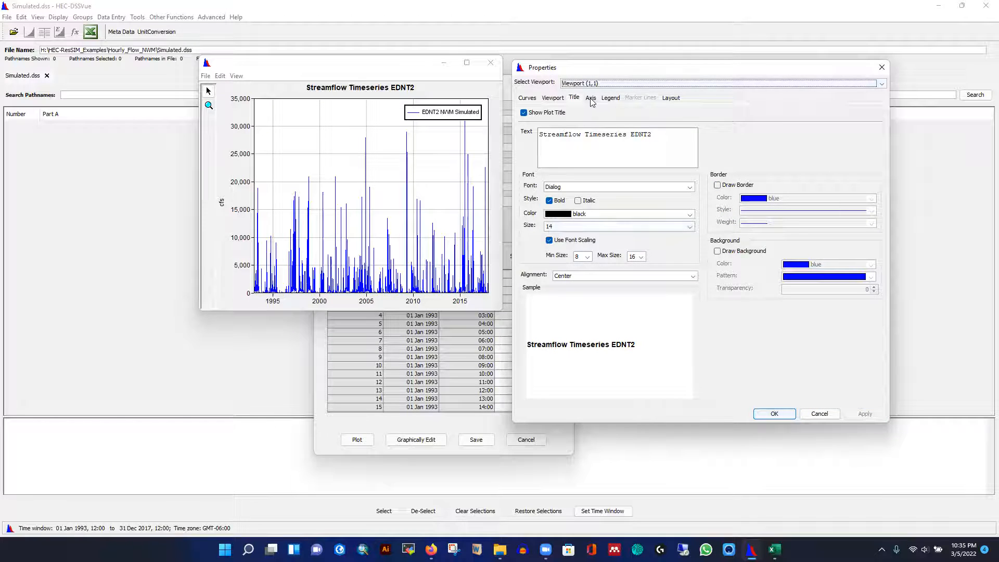
Step: Change the Y1 axis label to "Streamflow(cfs)" in bold and apply it to the plot
left_click(591, 99)
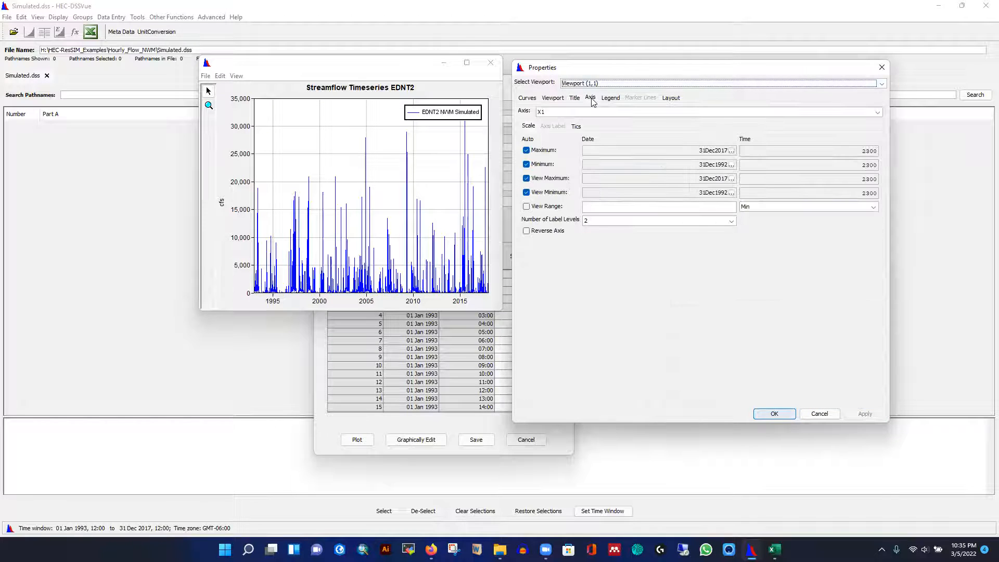
left_click(555, 113)
left_click(556, 113)
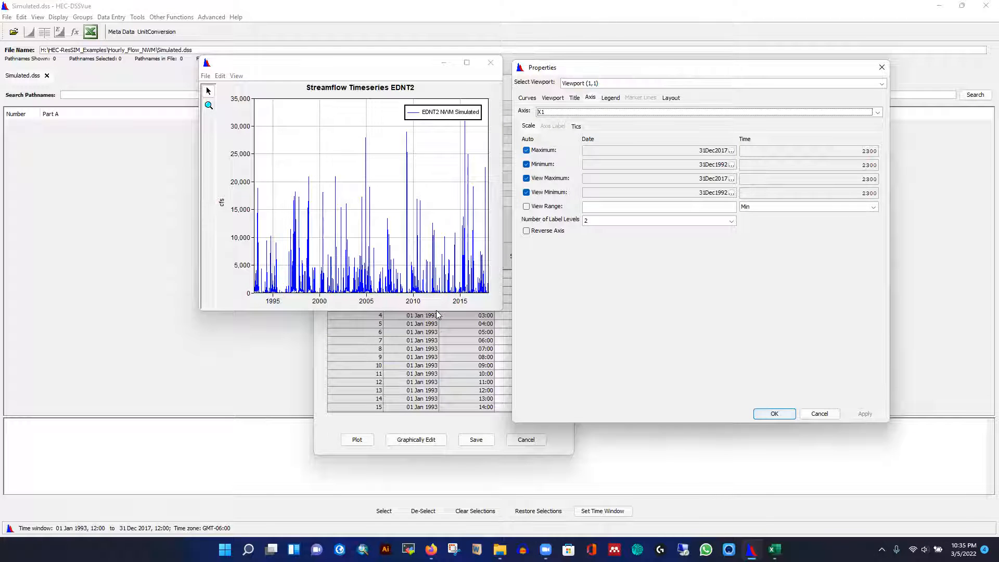
left_click(560, 112)
left_click(554, 130)
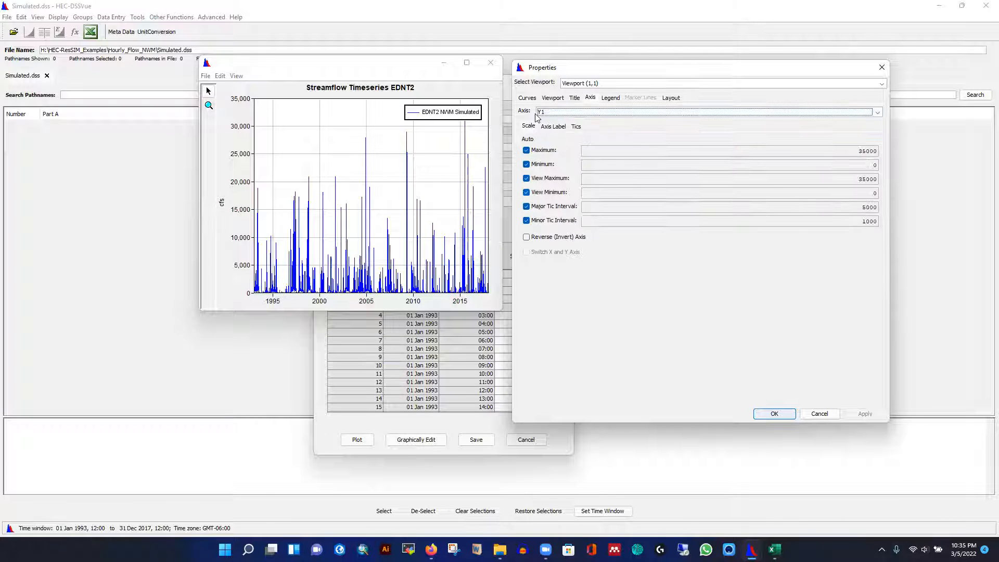
left_click(553, 129)
left_click_drag(569, 161, 509, 163)
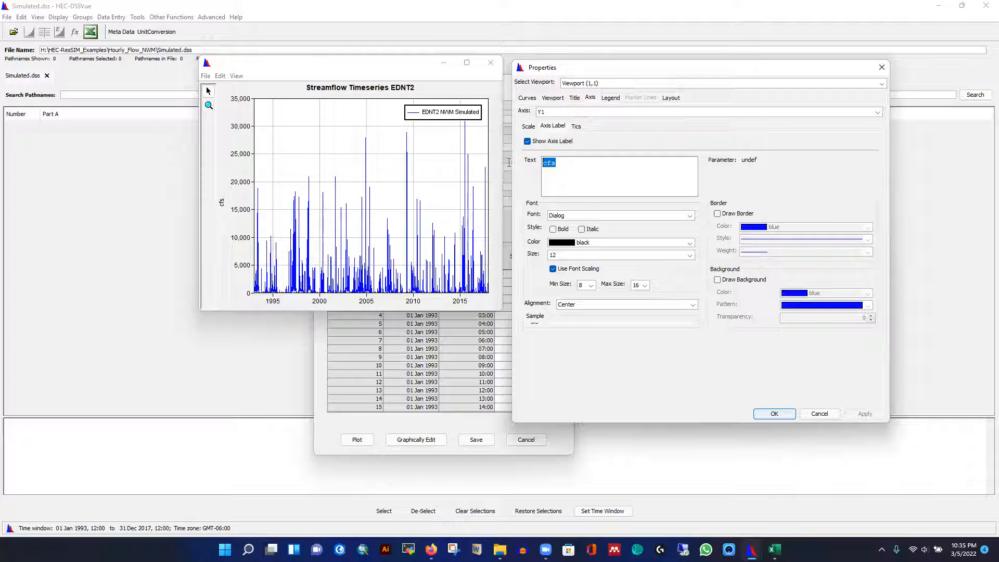
type("S")
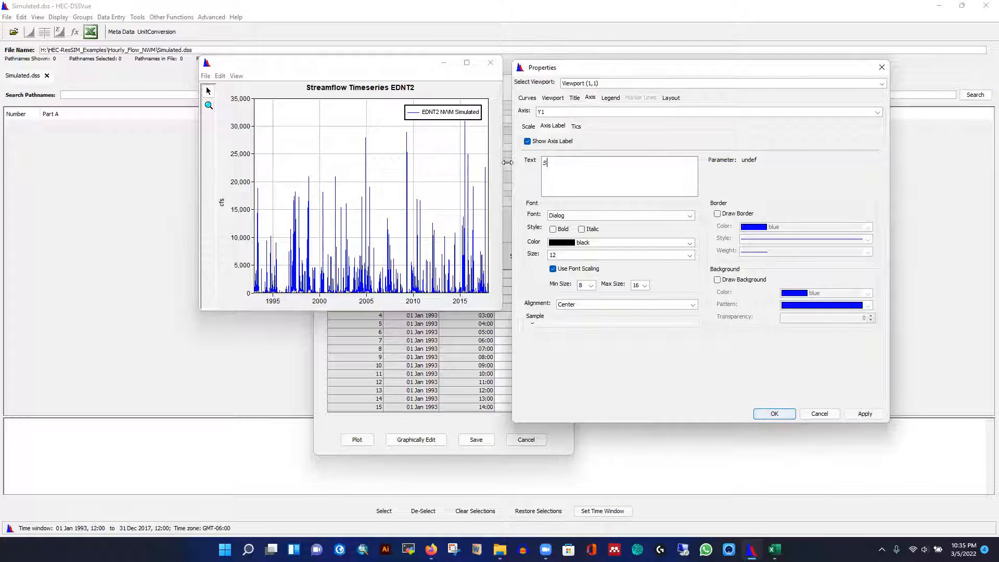
type("treamflow(cfs")
left_click(554, 230)
left_click(864, 414)
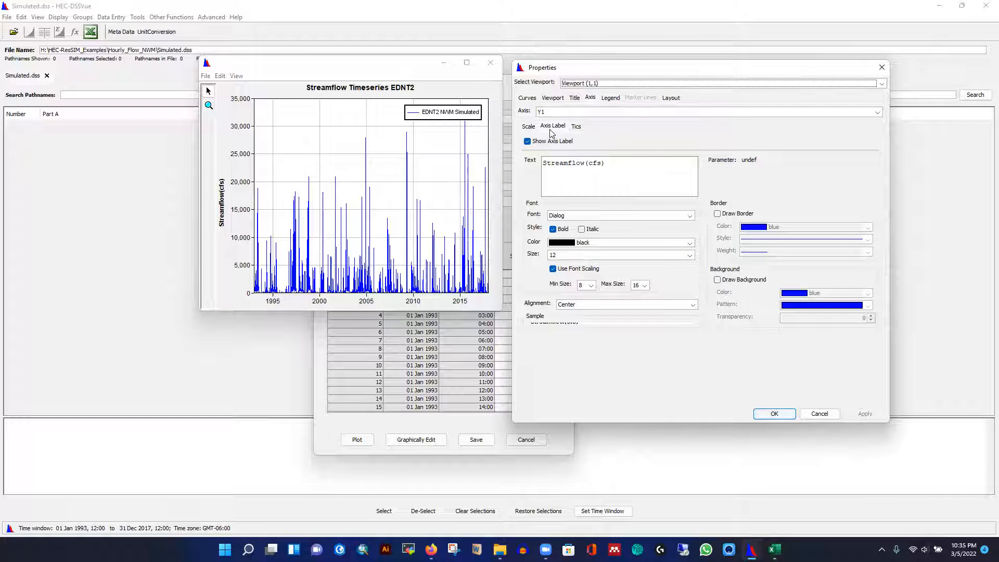
Step: Turn on minor tick marks for the Y1 axis and apply them to the plot
left_click(576, 127)
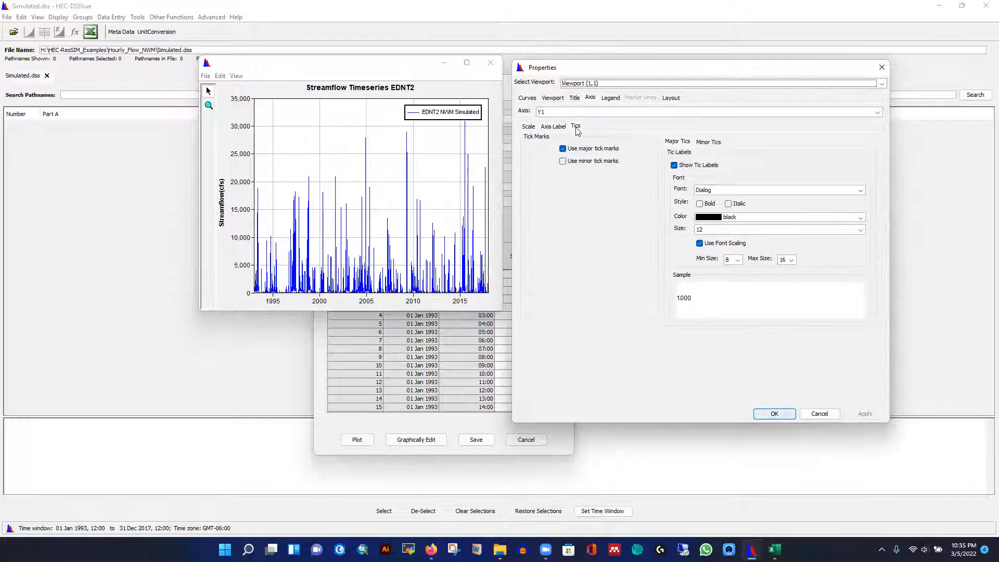
left_click(581, 163)
left_click(867, 414)
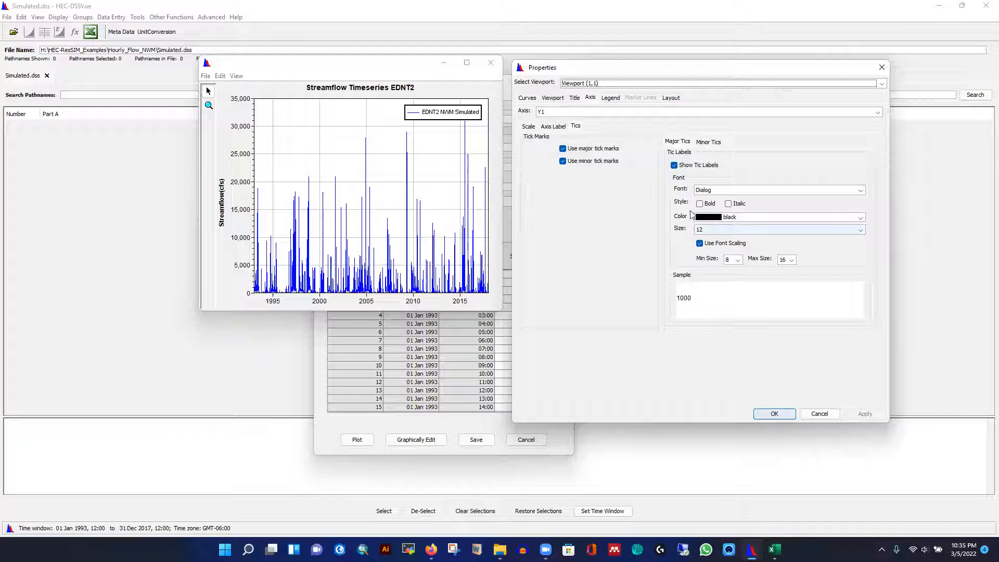
Step: Try drawing a legend title on the plot and turn it off again
left_click(611, 99)
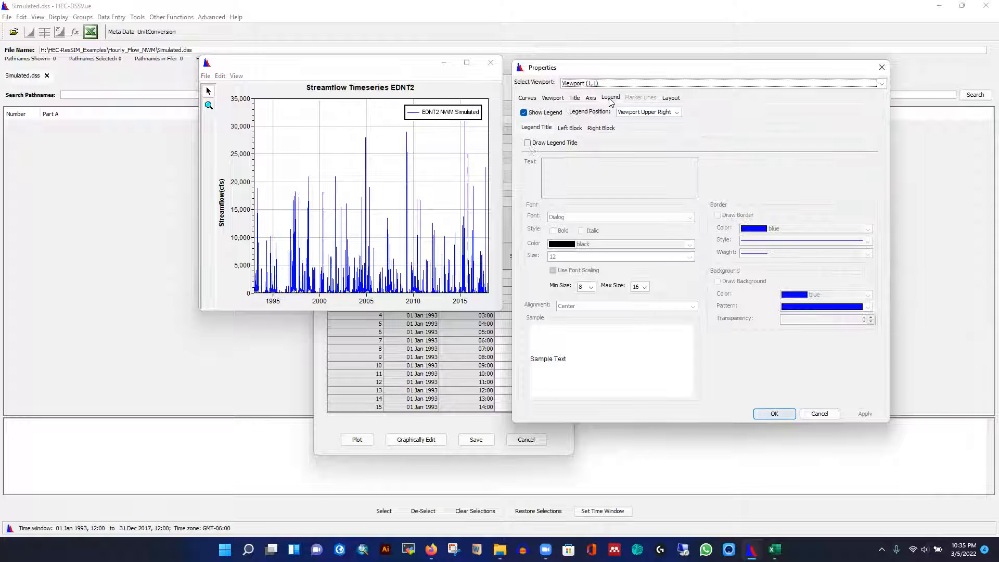
left_click(528, 143)
left_click(551, 166)
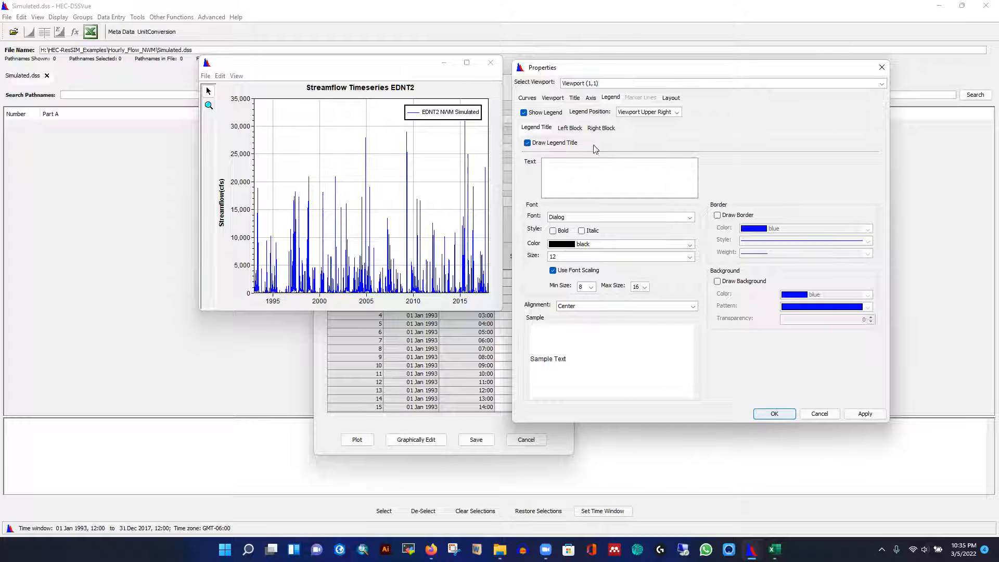
left_click(528, 143)
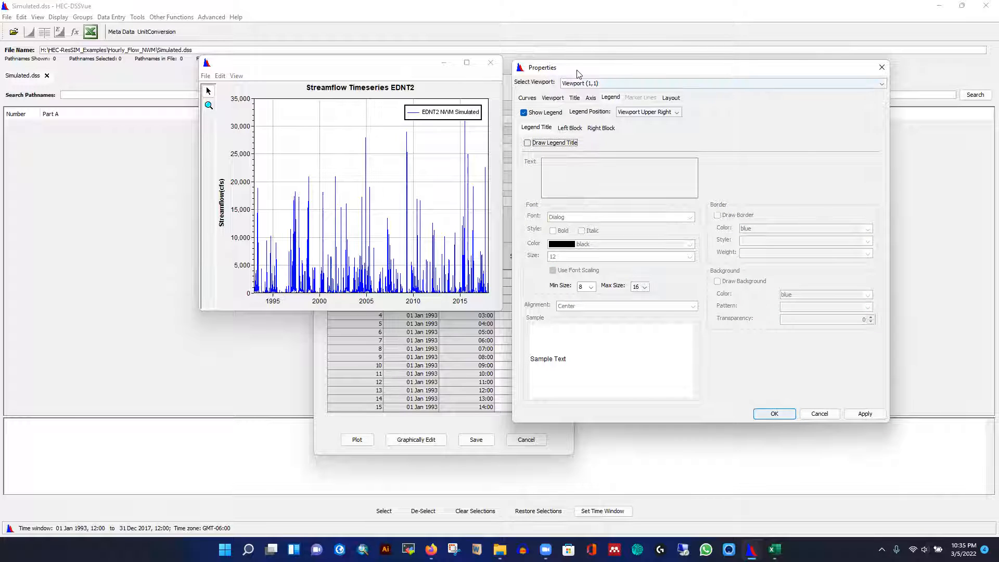
Step: Review the layout, legend, axis, title, viewport and curve settings, and accept the plot properties
left_click(671, 98)
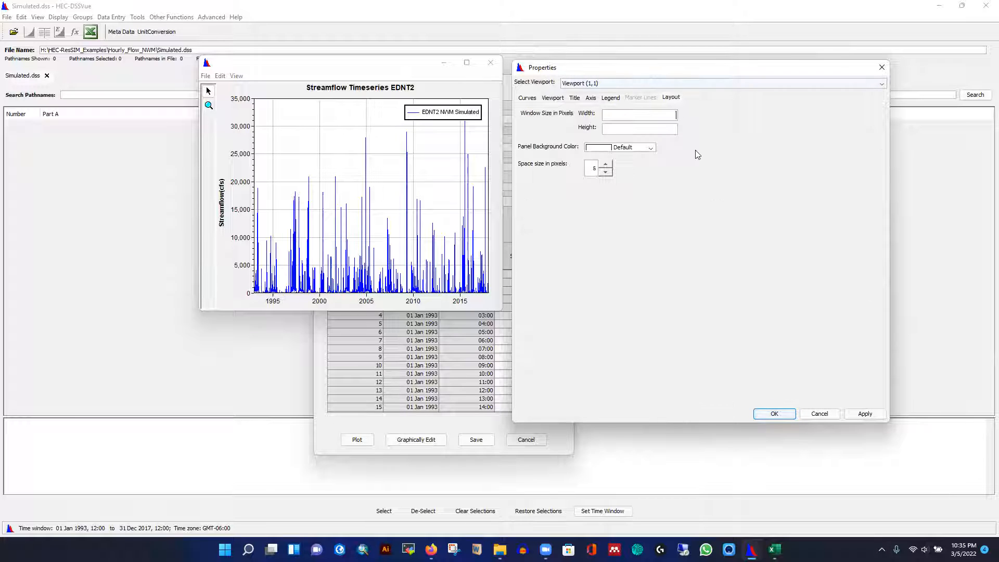
left_click(608, 98)
left_click(590, 98)
left_click(574, 97)
left_click(553, 98)
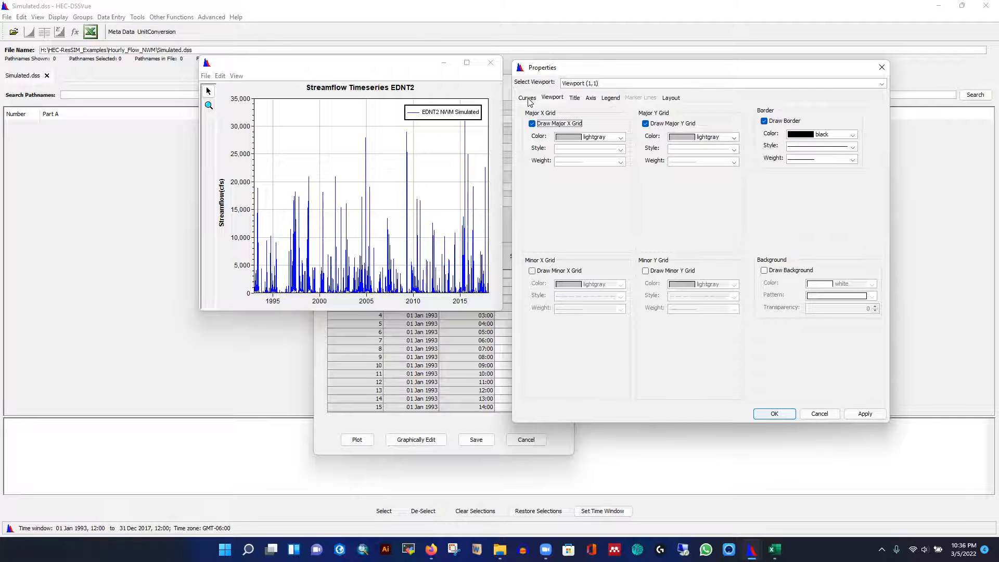
left_click(527, 98)
left_click(865, 414)
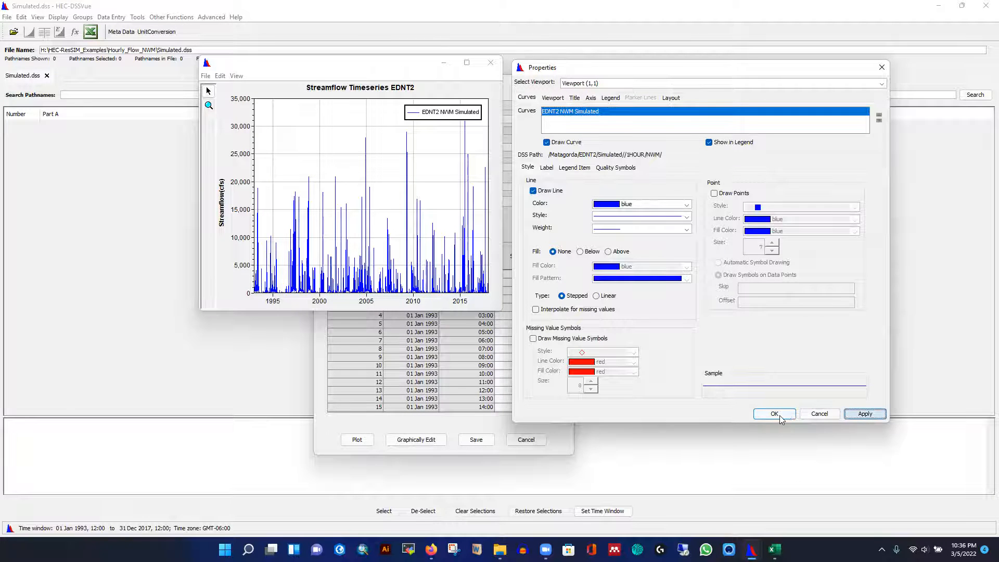
key("Return")
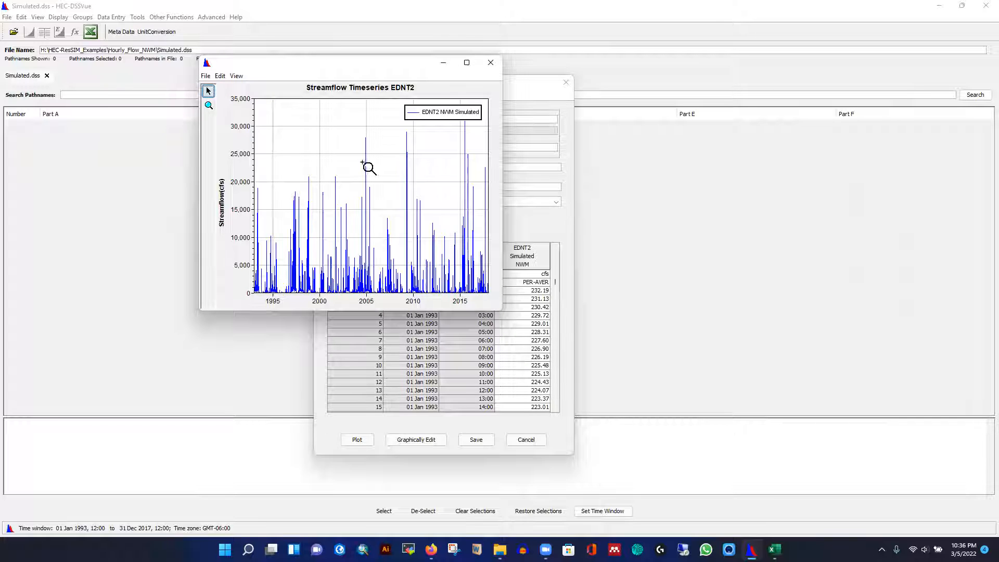
Step: Tabulate the plotted streamflow series to view its values and close the table
left_click(206, 76)
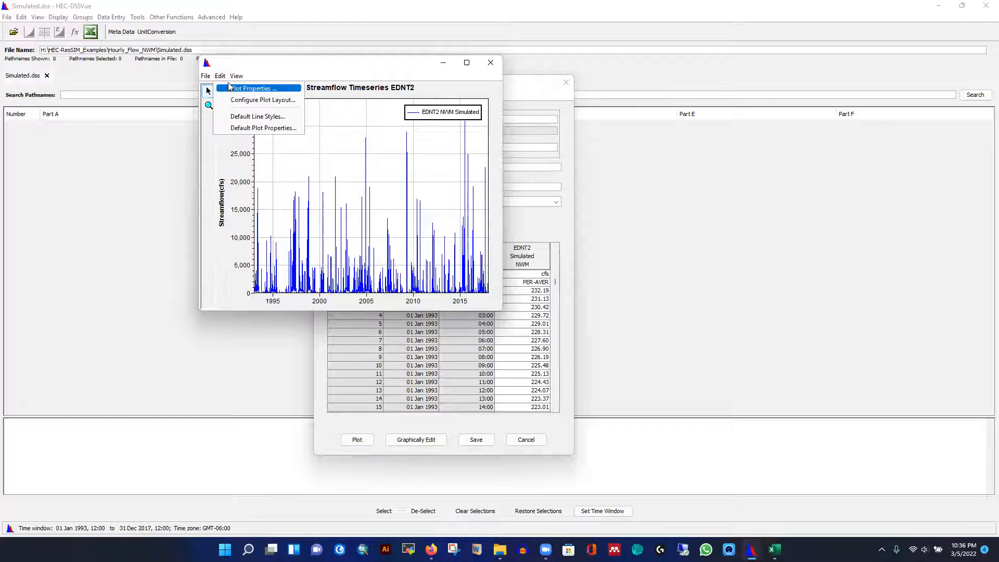
left_click(220, 89)
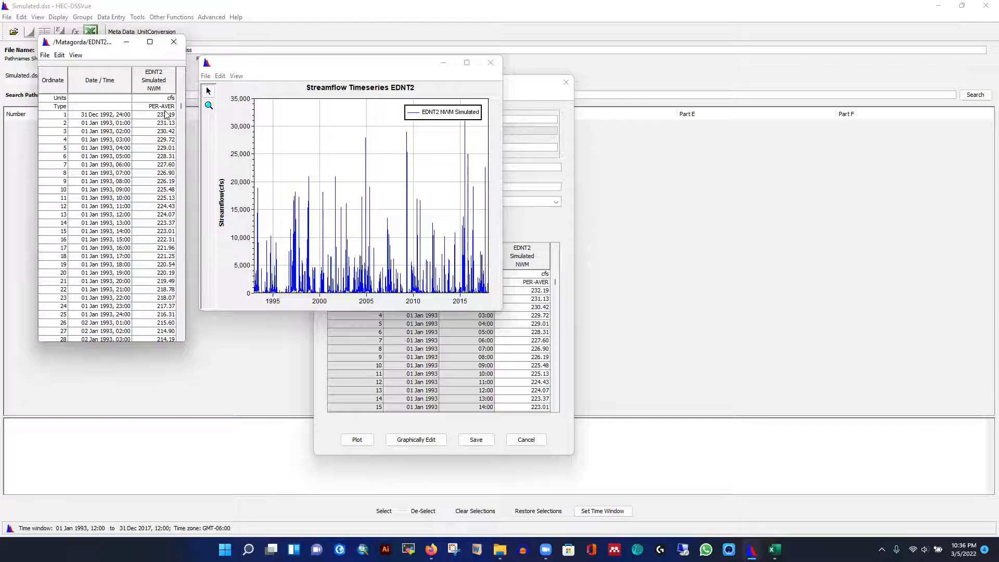
left_click(173, 42)
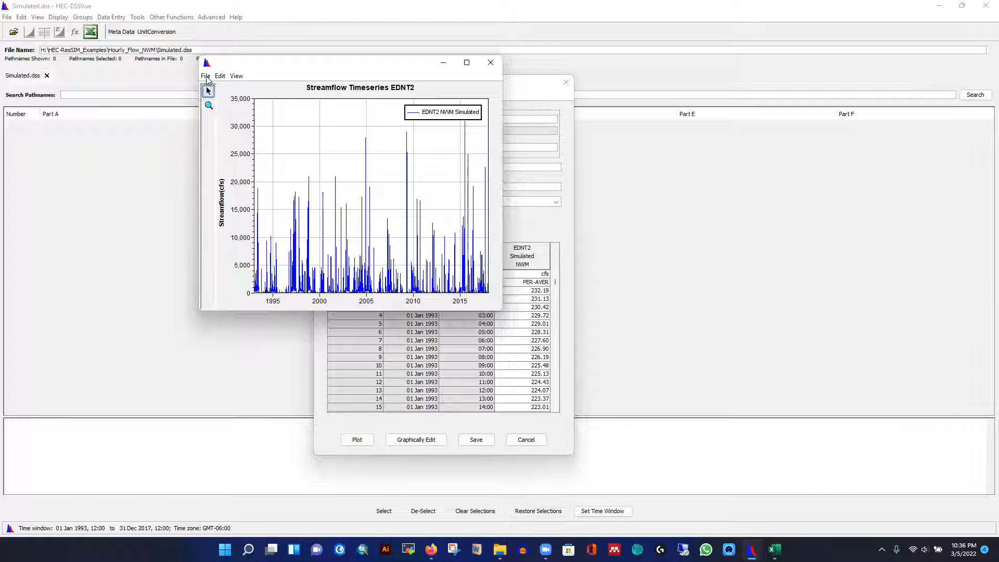
Step: Save the plot as a Portable Network Graphics image named EDNT2 in the Downloads folder
left_click(206, 77)
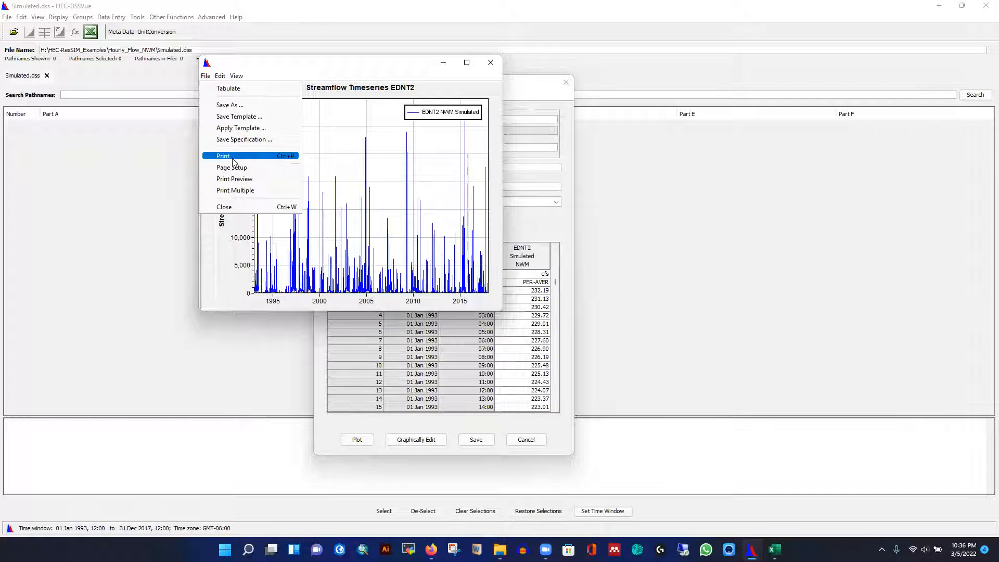
left_click(233, 106)
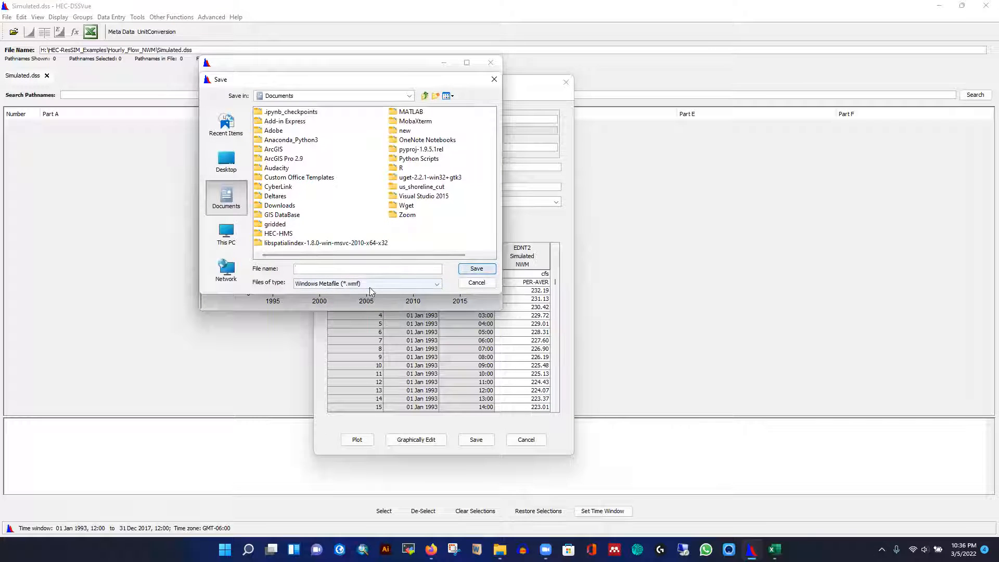
left_click(398, 286)
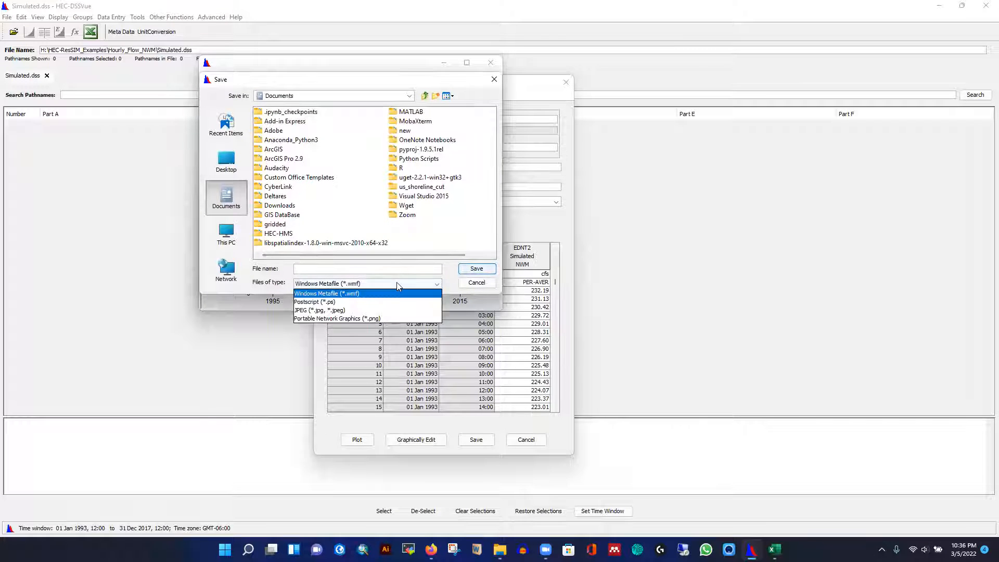
left_click(382, 319)
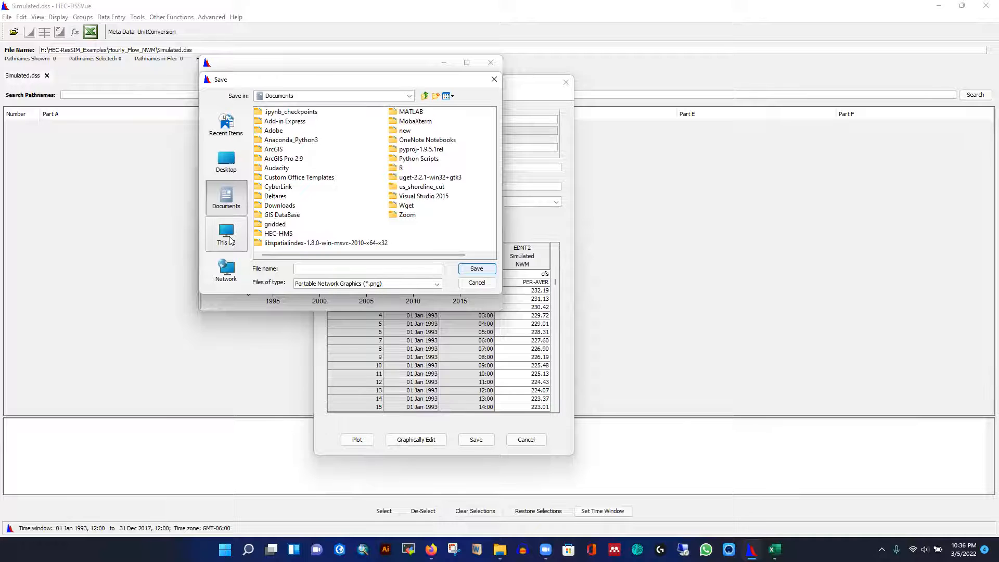
left_click(230, 241)
double_click(280, 130)
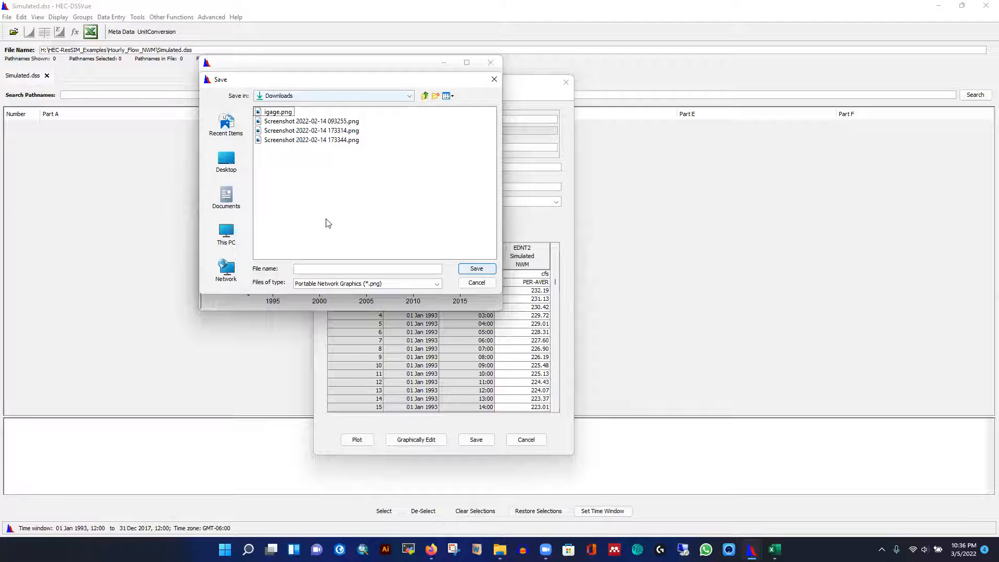
left_click(333, 270)
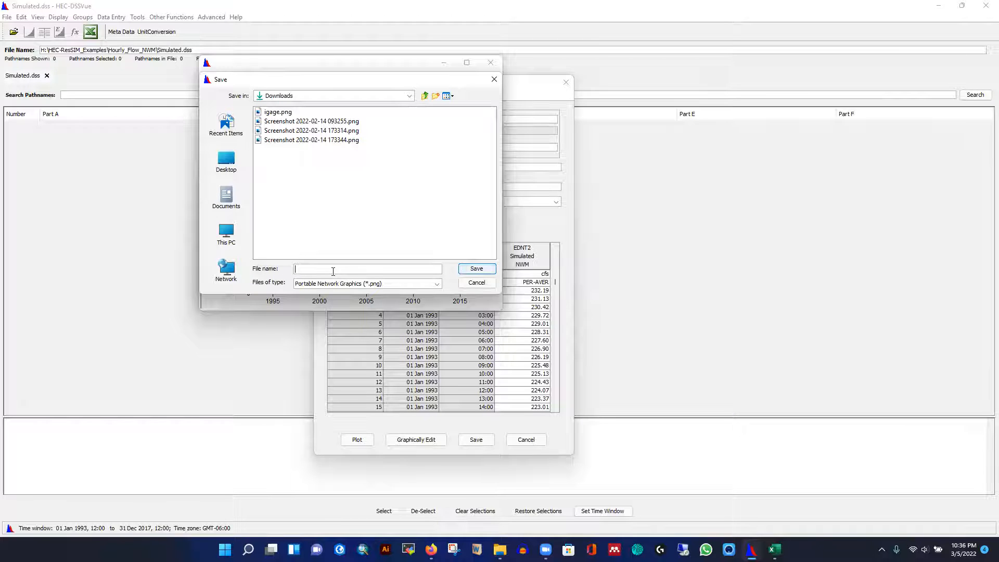
type("EDNT2")
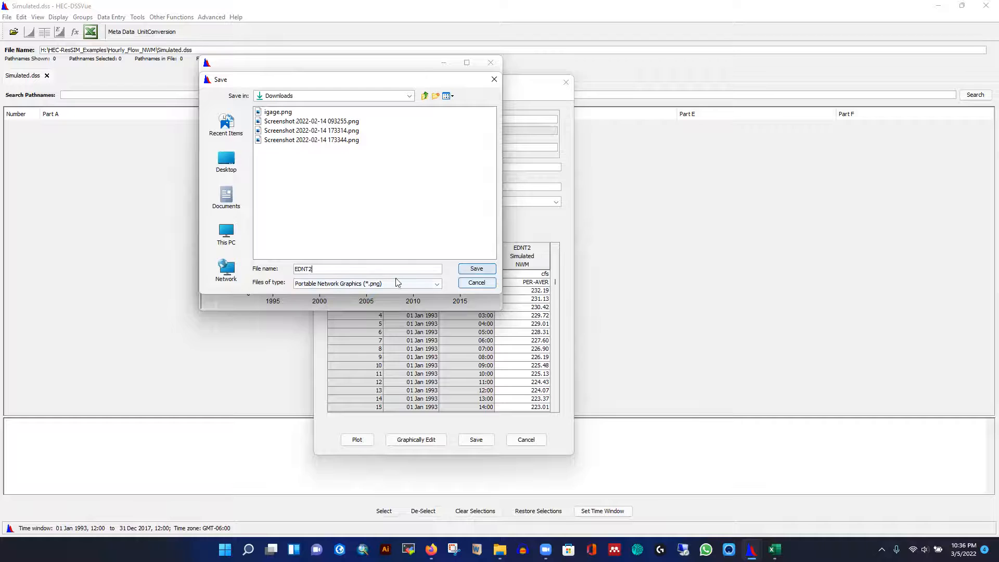
left_click(476, 269)
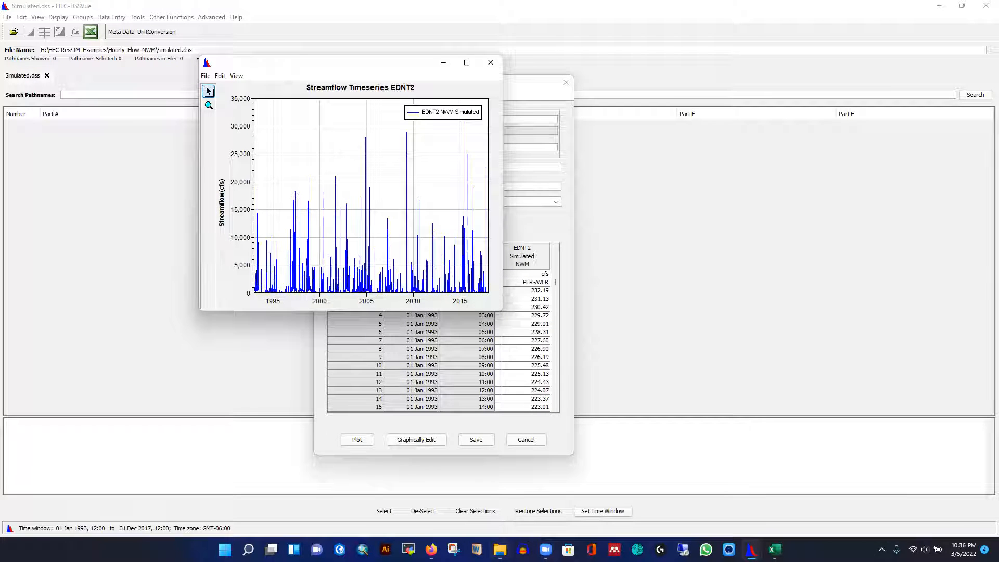
Step: Switch to File Explorer, show the Downloads folder in a new window and open EDNT2.png
left_click(500, 549)
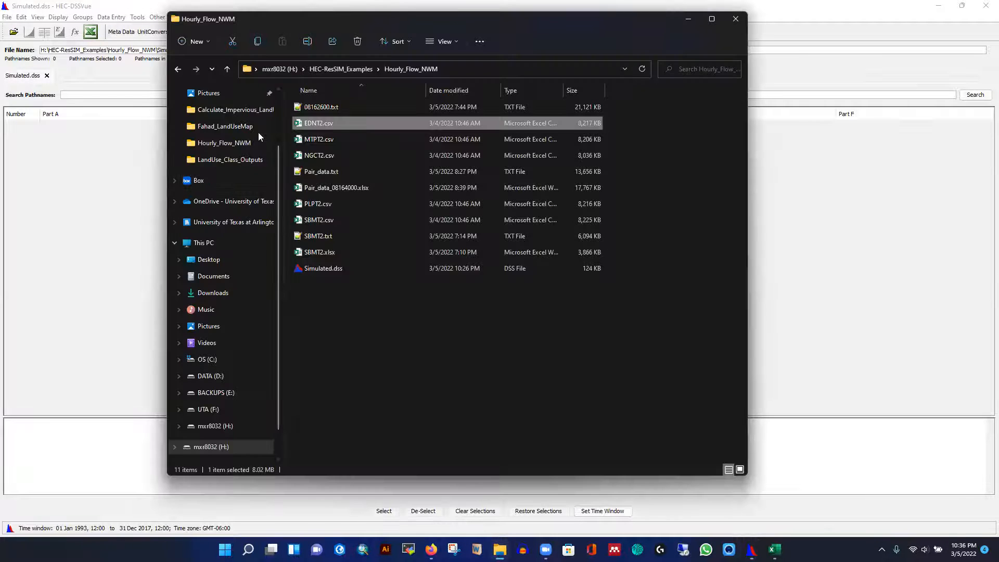
left_click(212, 292)
right_click(213, 293)
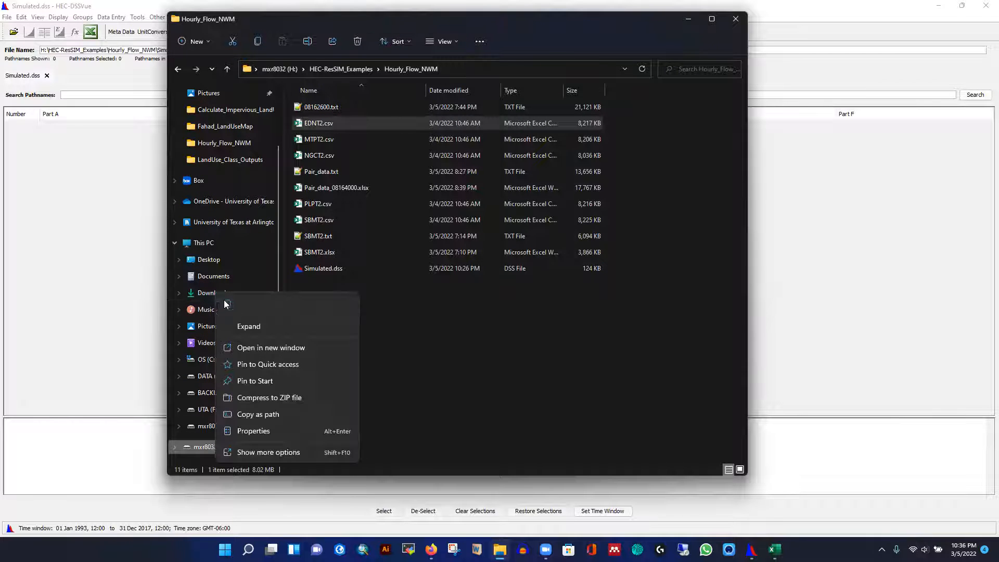
left_click(259, 345)
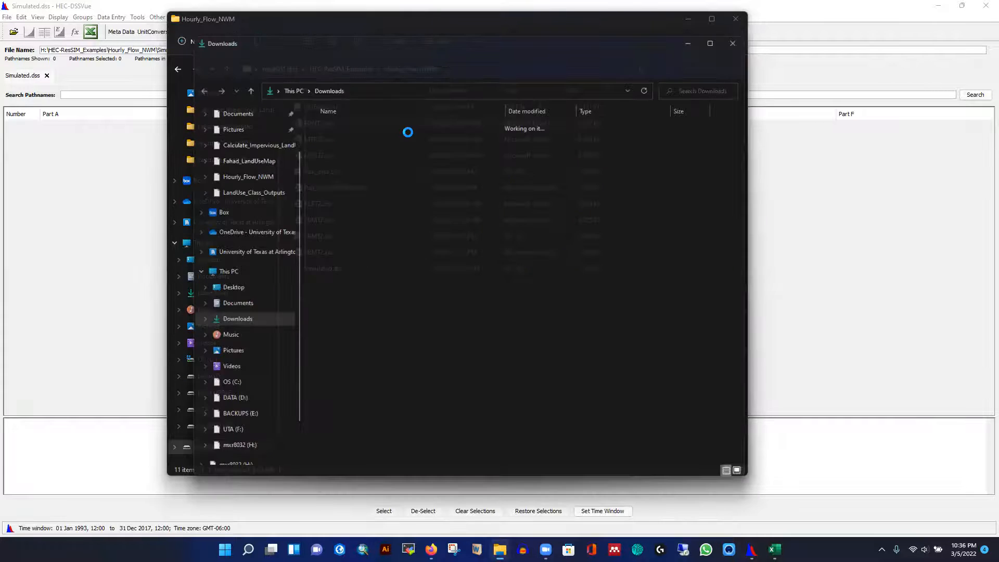
left_click(332, 135)
double_click(332, 134)
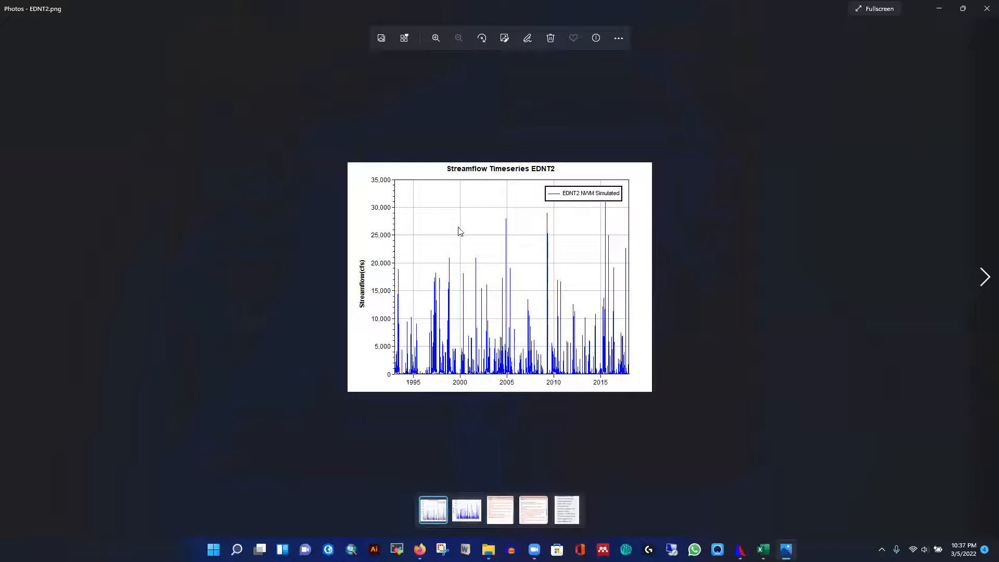
Step: Examine the exported streamflow plot image up close and close it
scroll(432, 216, "up", 5)
scroll(464, 257, "down", 5)
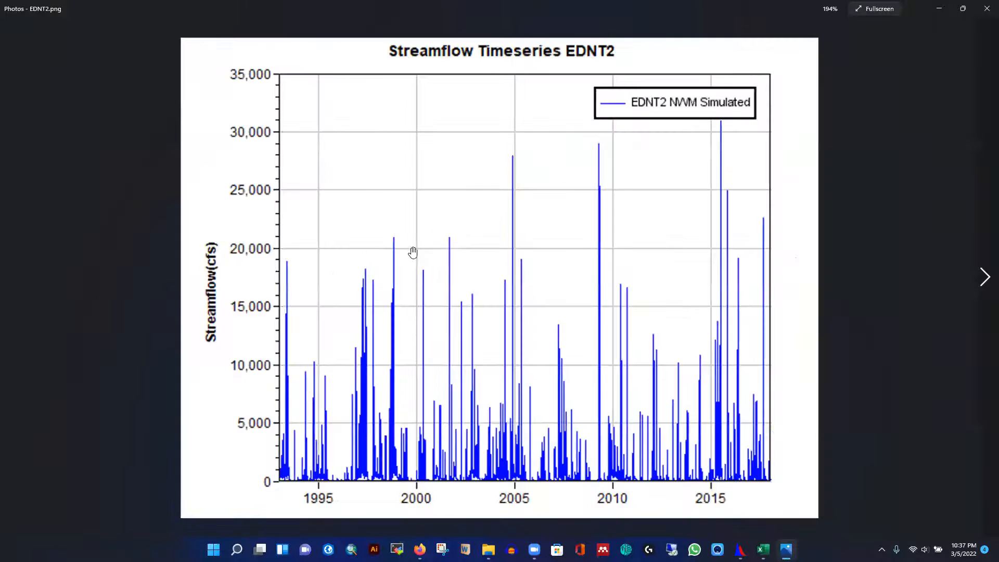
scroll(462, 271, "up", 2)
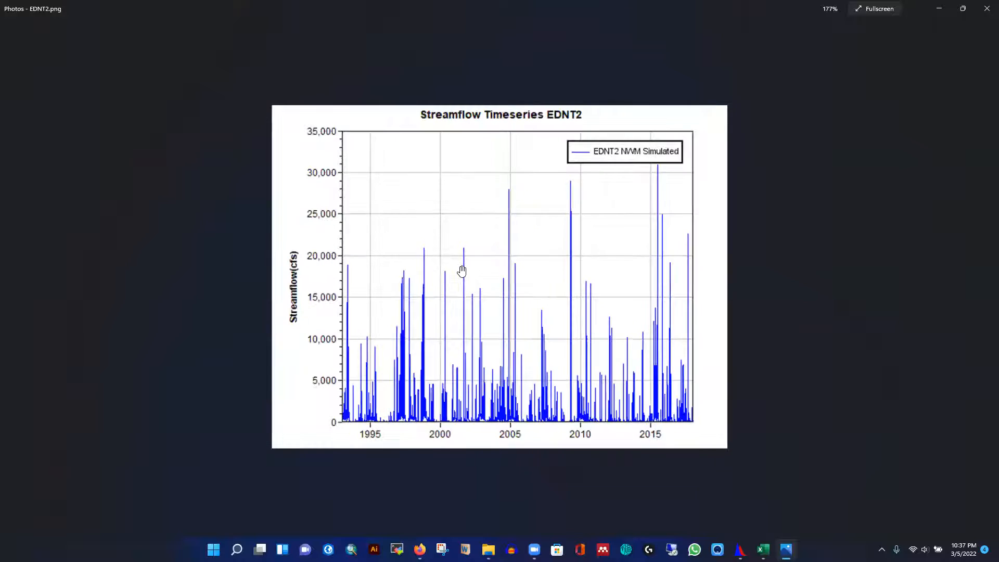
scroll(462, 271, "up", 1)
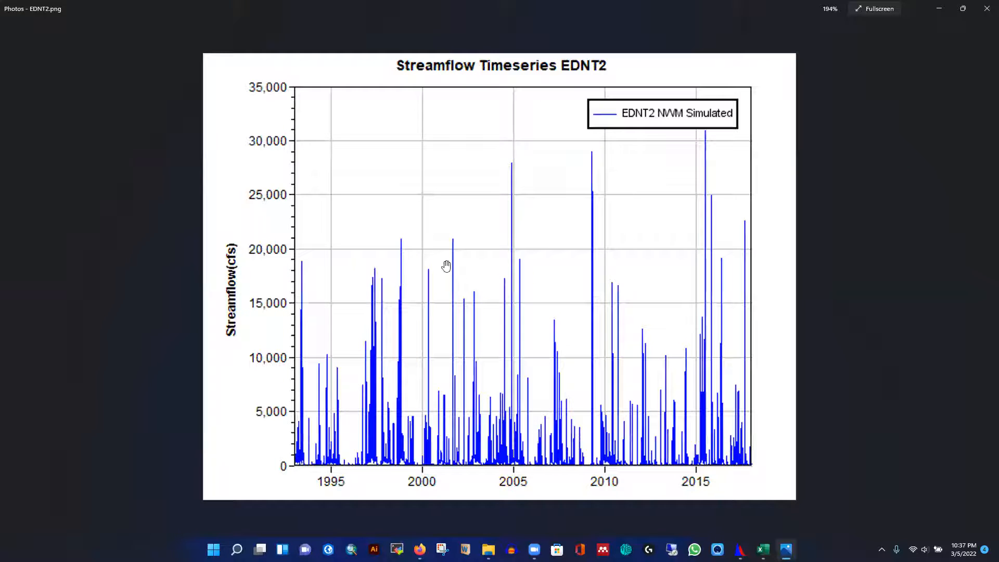
left_click(982, 17)
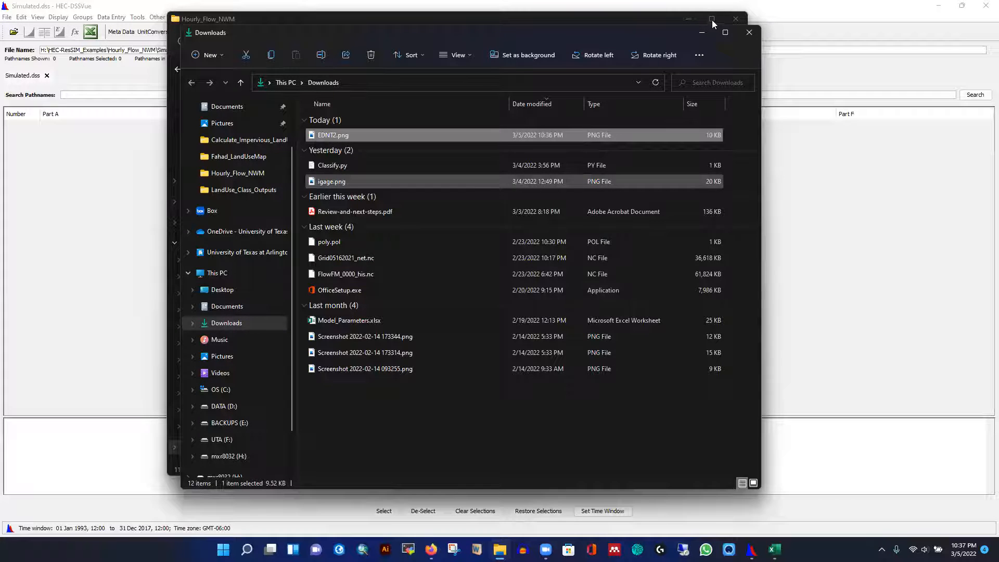
Step: Minimize the Downloads window, switch back to the HEC-DSSVue plot and close the plot window
left_click(704, 36)
left_click(775, 549)
left_click(928, 12)
left_click(753, 550)
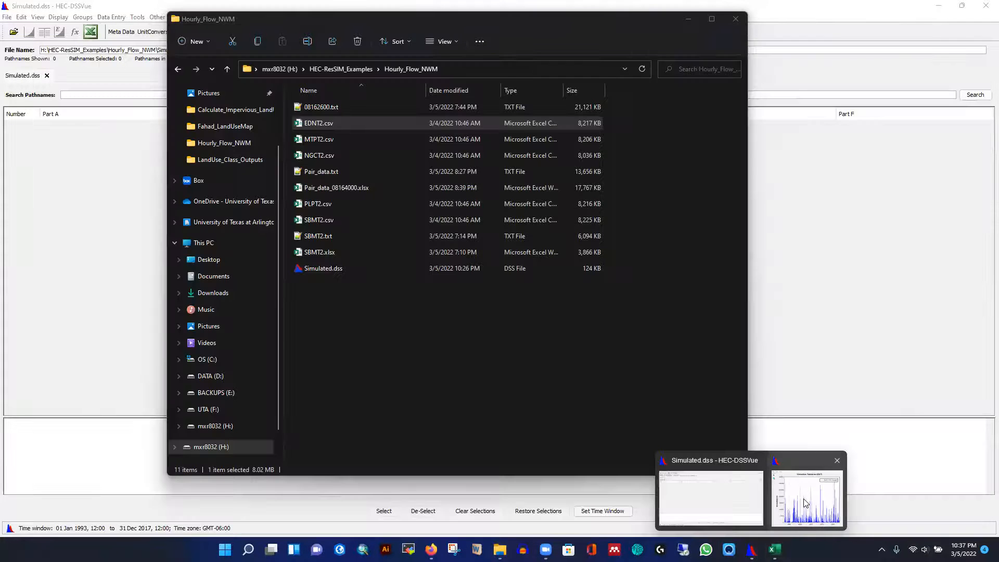
left_click(806, 495)
left_click(489, 65)
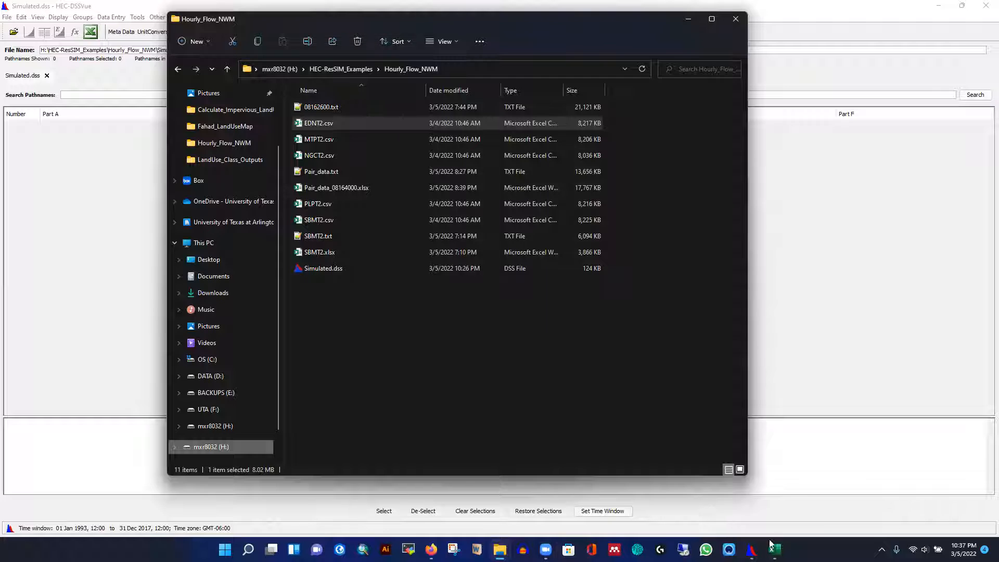
Step: Return to the time series data entry in HEC-DSSVue, save the EDNT2 record and leave data entry
mouse_move(753, 549)
left_click(753, 497)
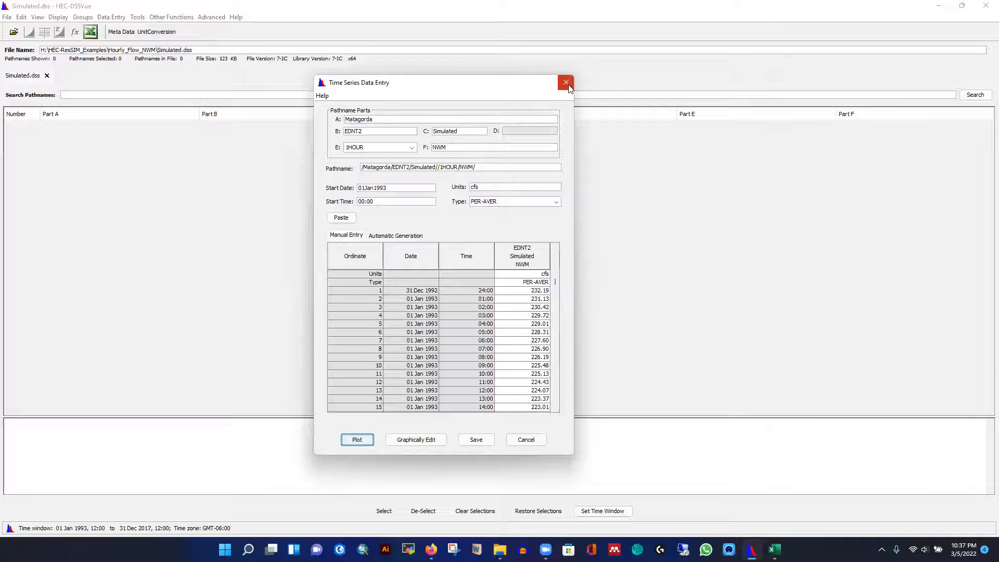
left_click(477, 440)
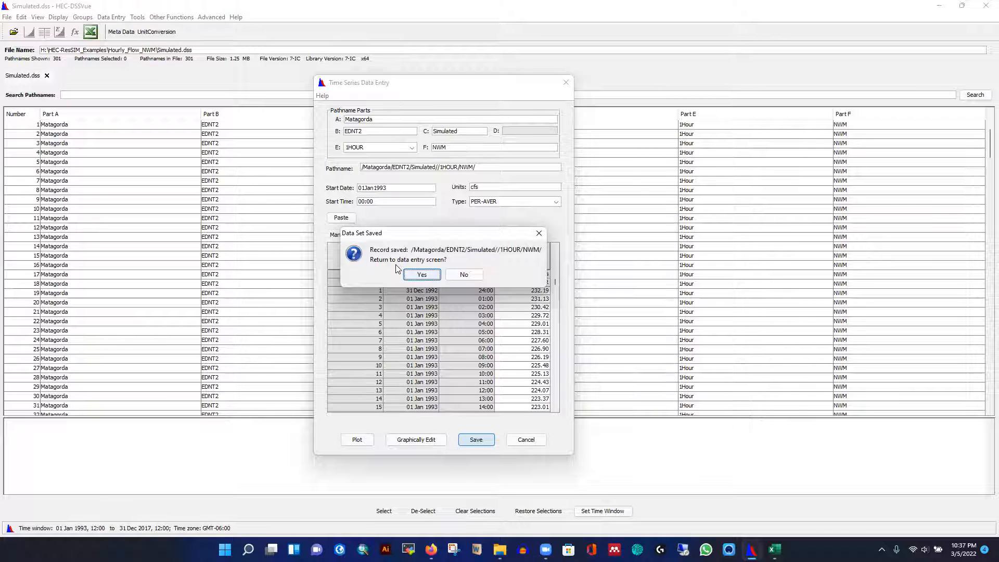
left_click(463, 275)
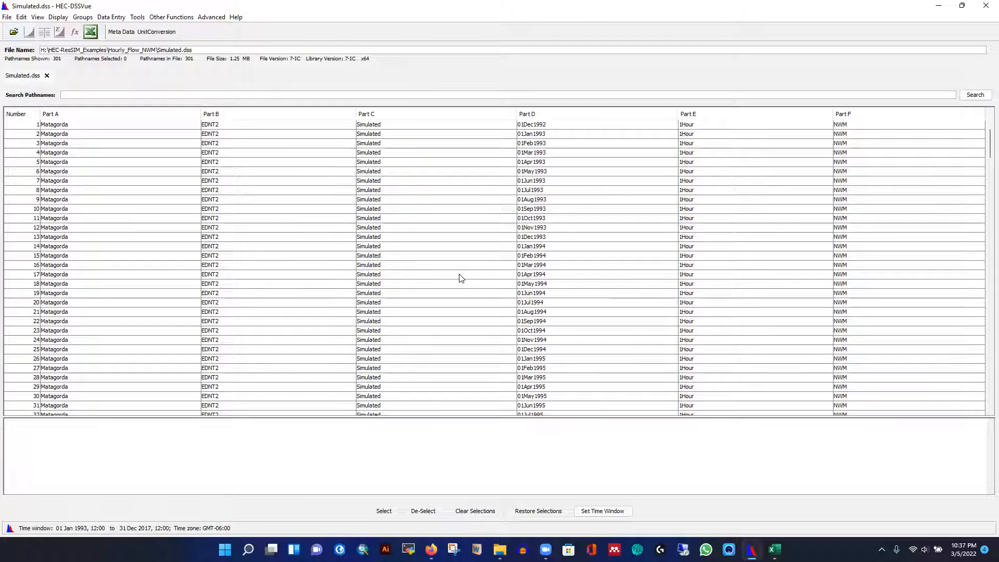
Step: Plot the saved EDNT2 record dated 01Apr1993 to view the series and close the plot
left_click(62, 163)
left_click(29, 33)
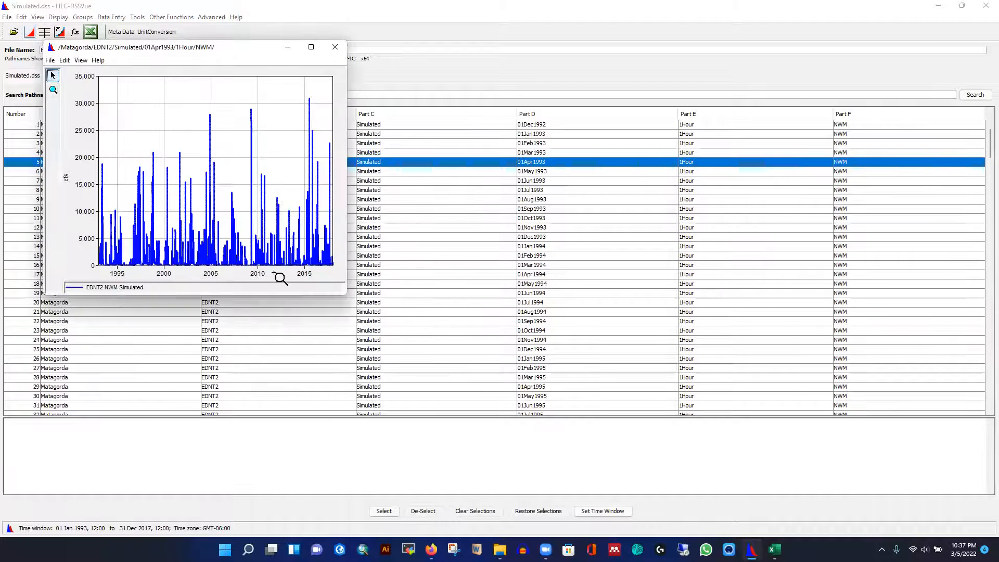
left_click(338, 45)
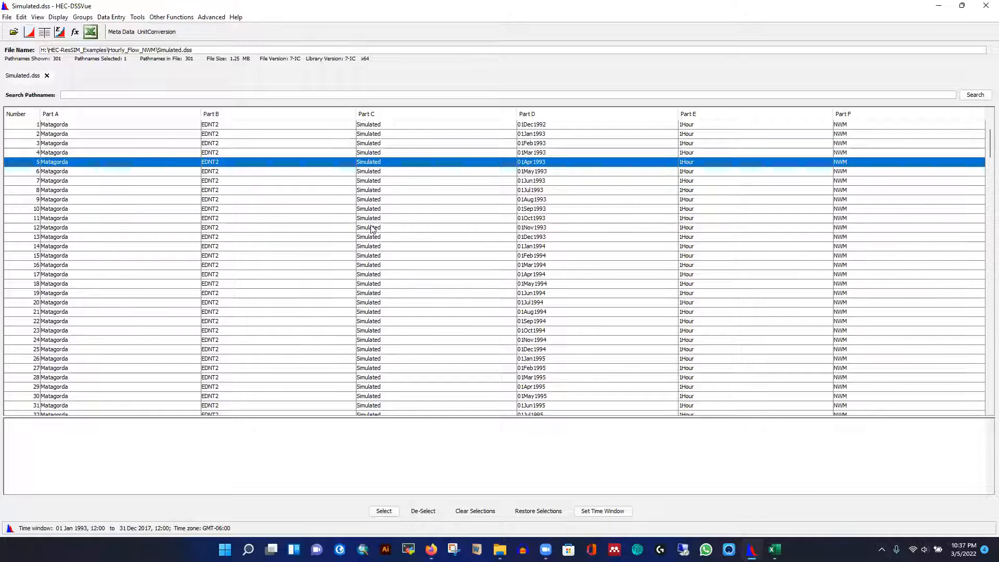
Step: Look through the monthly EDNT2 simulated records in the pathname list, checking their Part D dates up to 01Jun1994
scroll(401, 225, "down", 2)
scroll(402, 226, "up", 2)
scroll(277, 228, "down", 7)
scroll(276, 229, "up", 7)
left_click(546, 128)
left_click(546, 135)
left_click(547, 142)
left_click(550, 164)
left_click(552, 209)
left_click(553, 247)
left_click(558, 274)
left_click(559, 293)
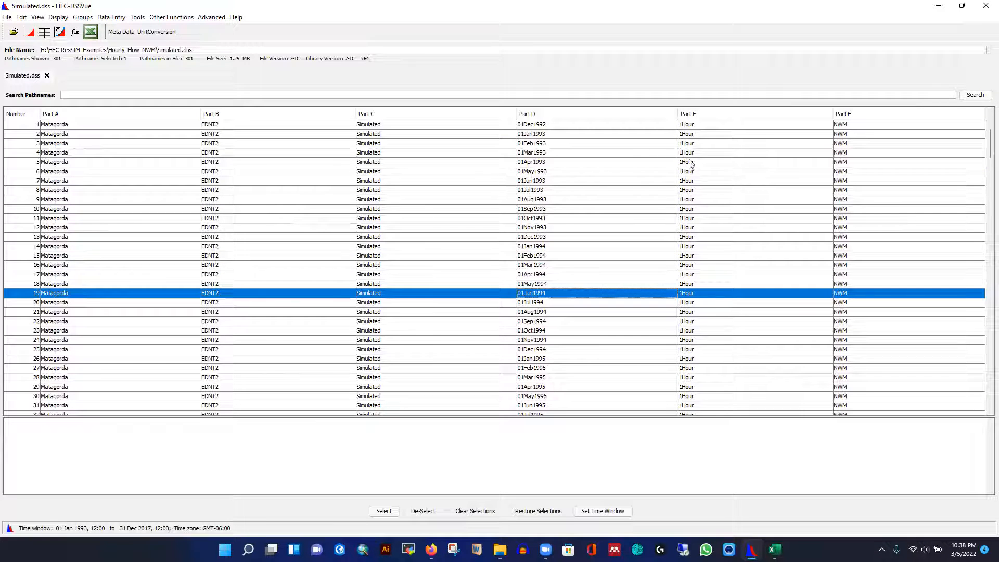
scroll(437, 232, "down", 4)
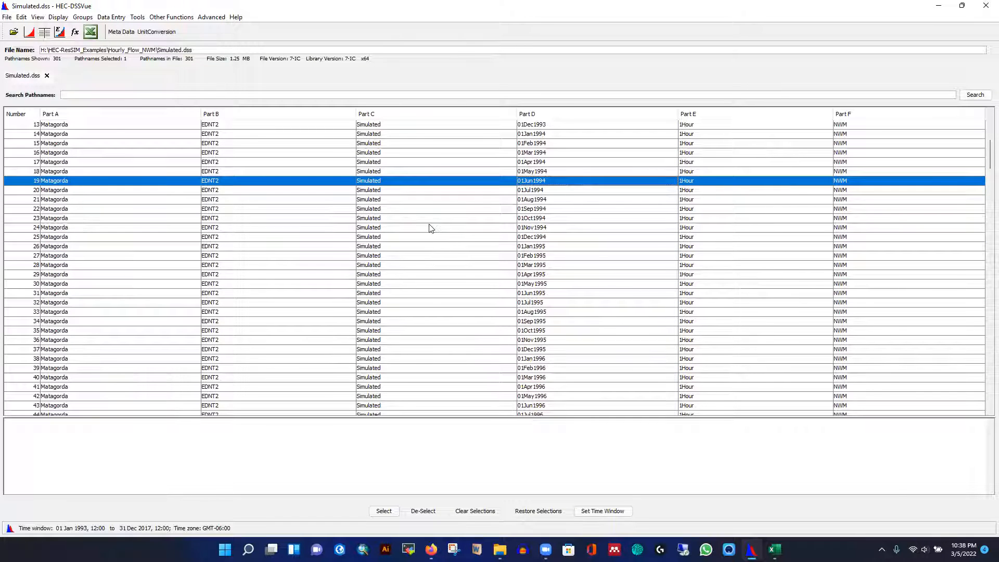
scroll(431, 228, "up", 4)
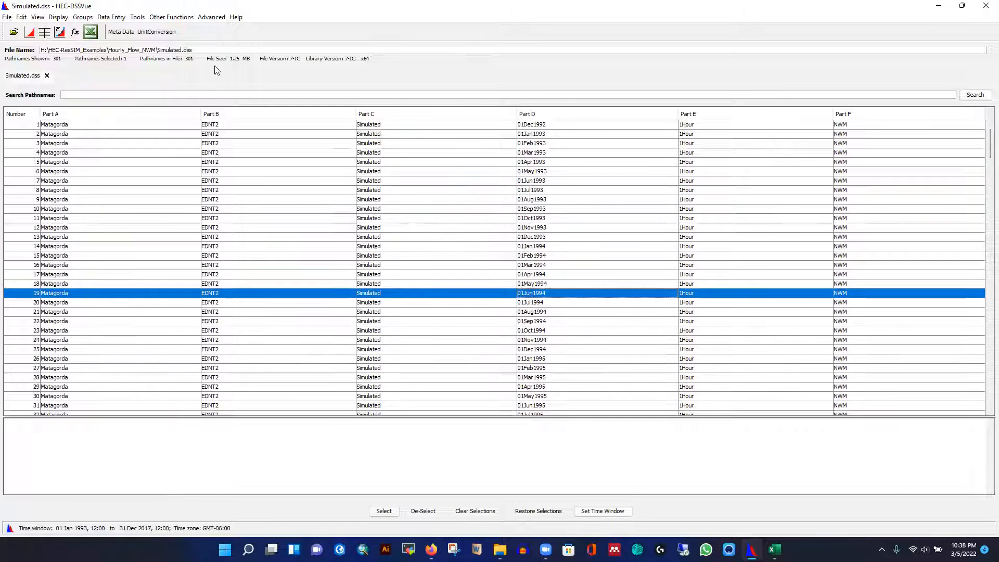
Step: Open manual paired data entry for Simulated.dss and reposition its window
left_click(114, 20)
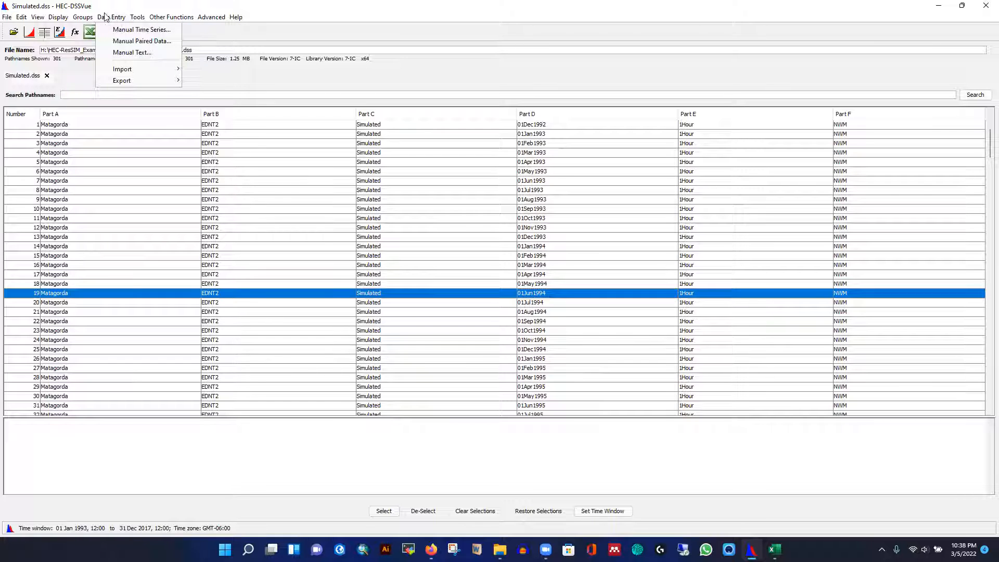
left_click(137, 41)
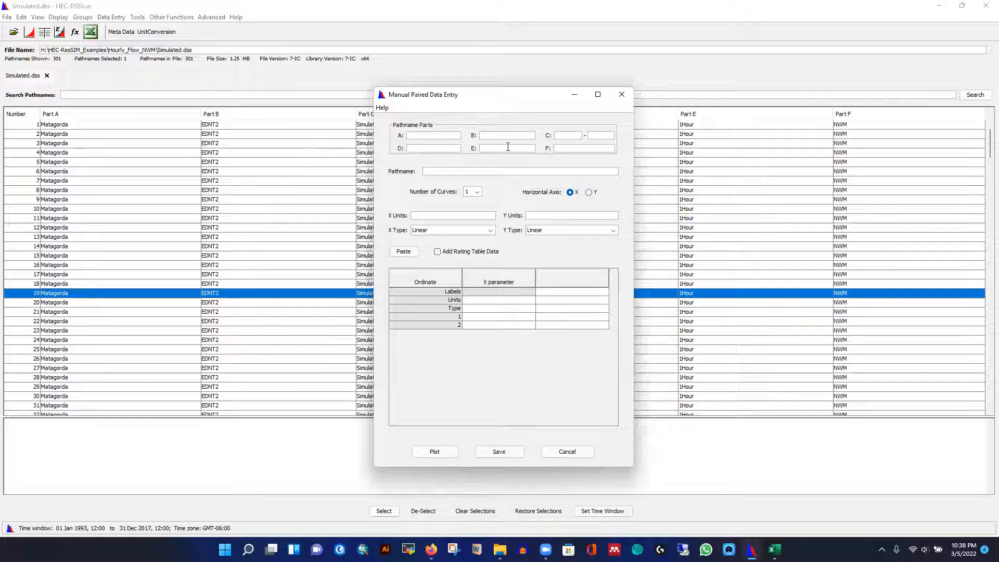
left_click_drag(477, 97, 390, 70)
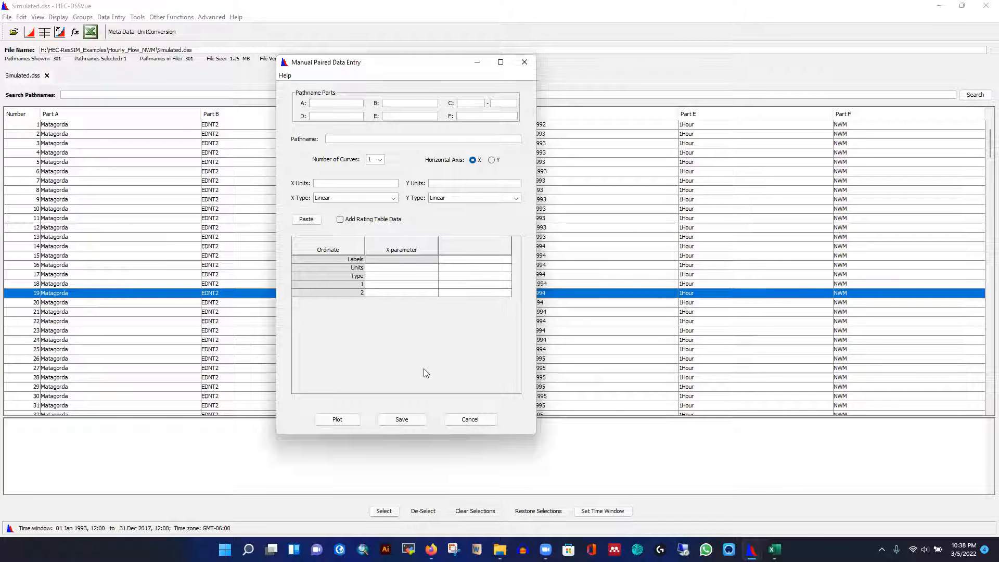
Step: Switch to Excel and close the EDNT2.csv workbook, discarding the large clipboard content
left_click(775, 549)
left_click(986, 12)
left_click(497, 284)
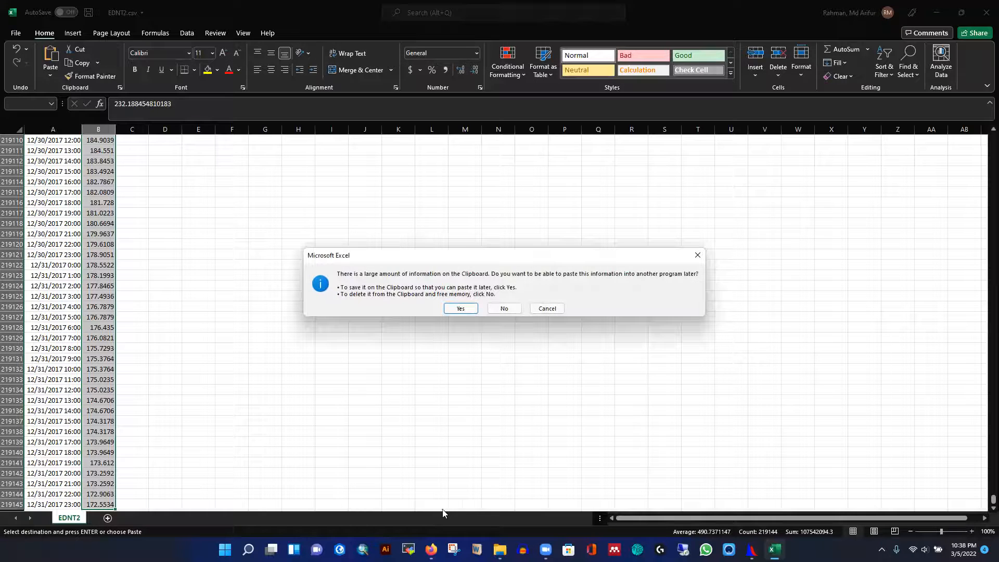
left_click(505, 309)
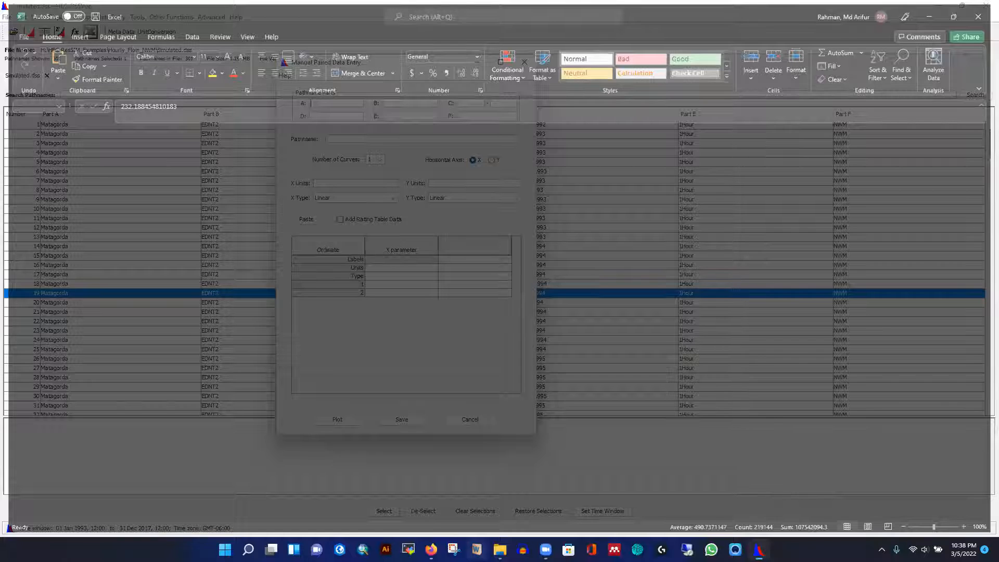
Step: Open Pair_data_08164000.xlsx from the Hourly_Flow_NWM folder and locate the first Stage(ft) and Discharge(cfs) values in Sheet2
mouse_move(500, 550)
left_click(495, 509)
left_click(393, 364)
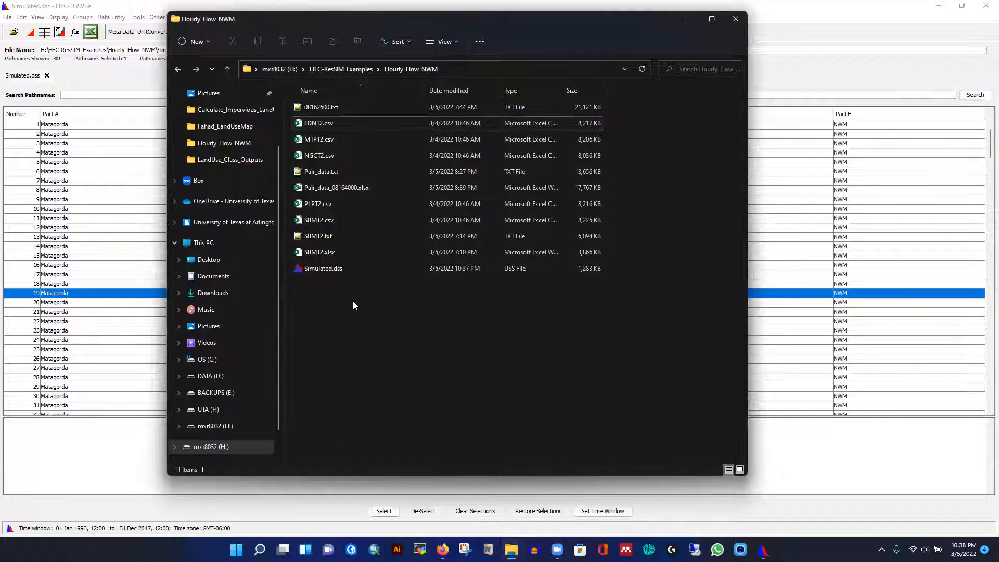
double_click(340, 190)
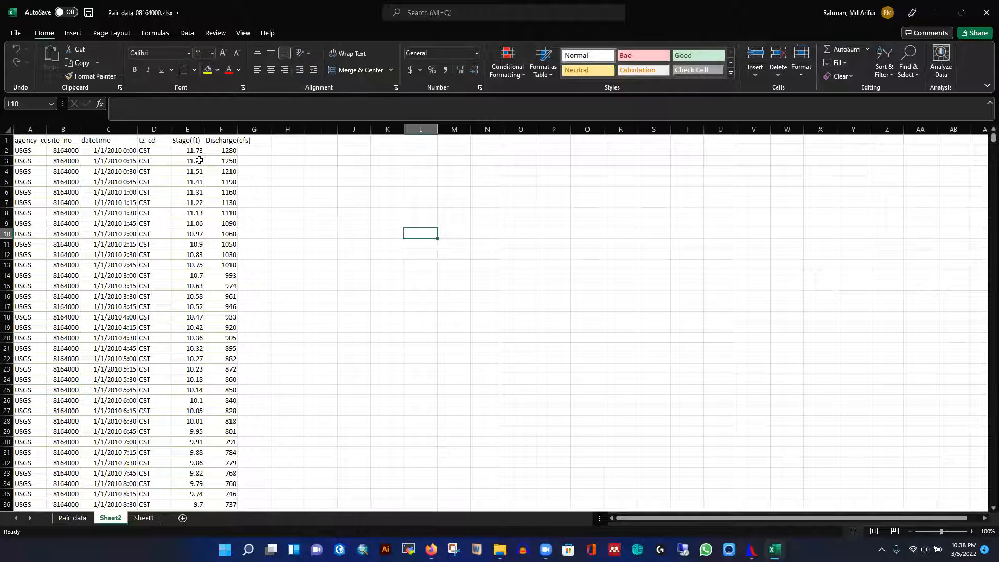
left_click(186, 151)
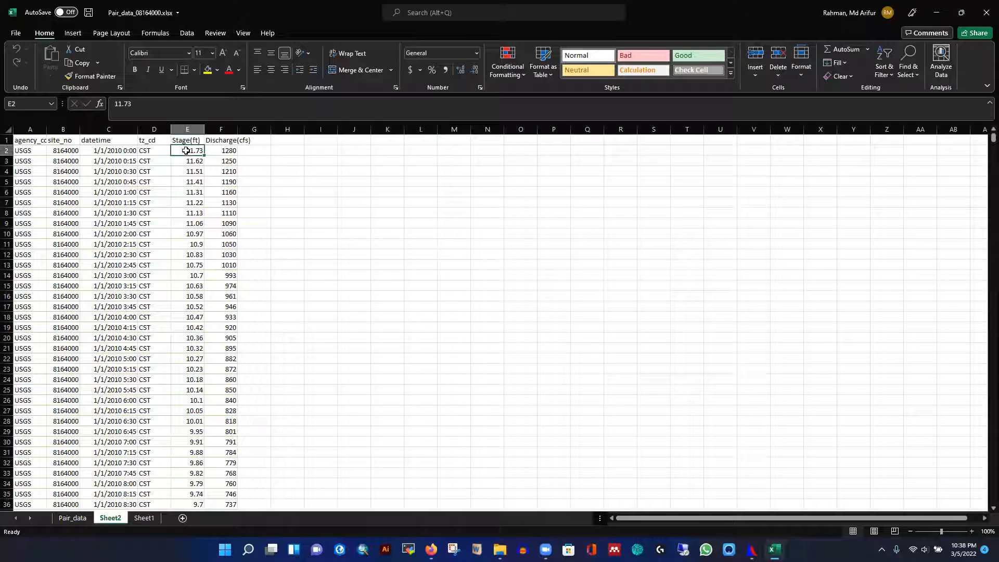
left_click(230, 151)
Step: Switch back to HEC-DSSVue's paired data entry and set pathname part A to Paired, B to 08164000 and C to Q-S
mouse_move(778, 544)
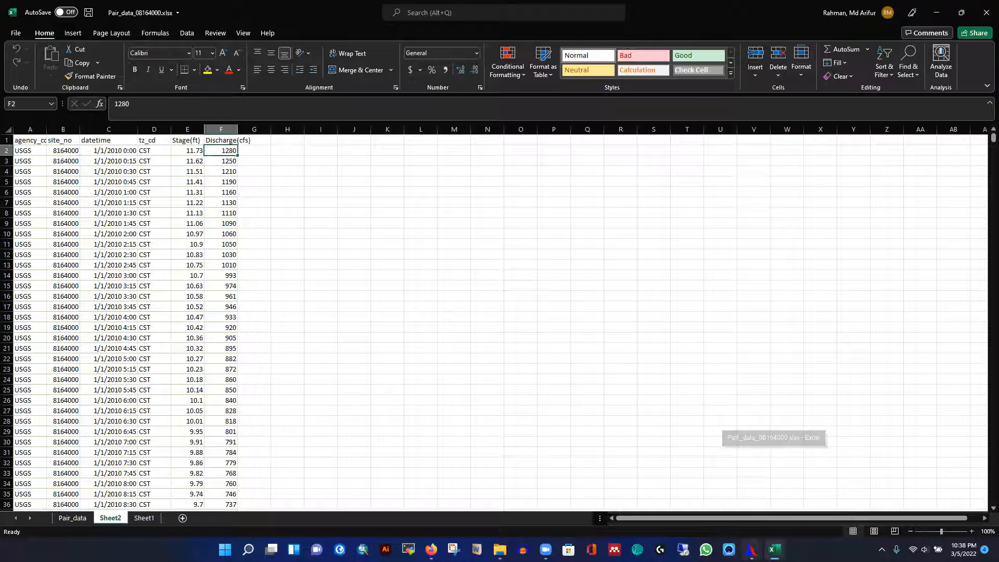
left_click(751, 549)
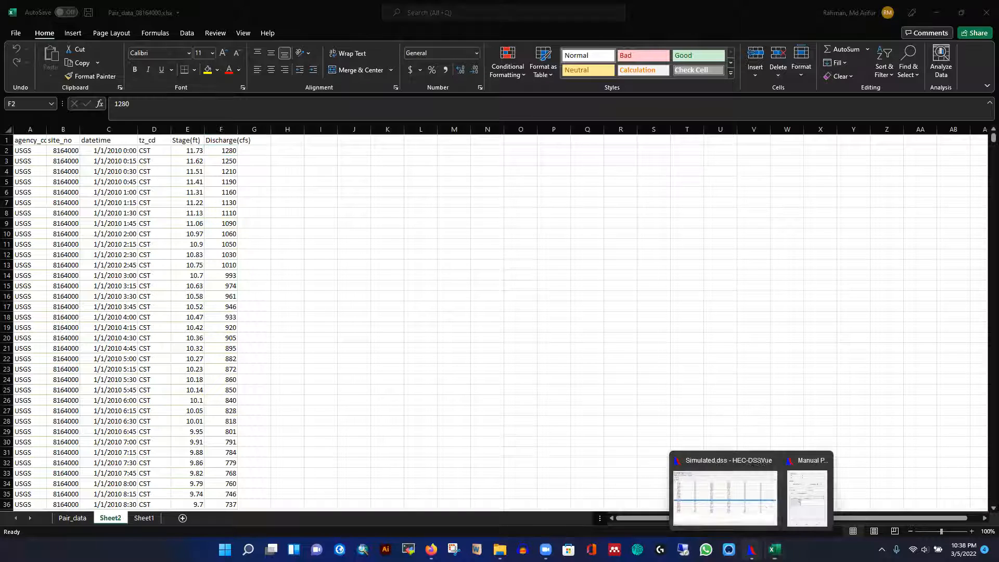
left_click(805, 500)
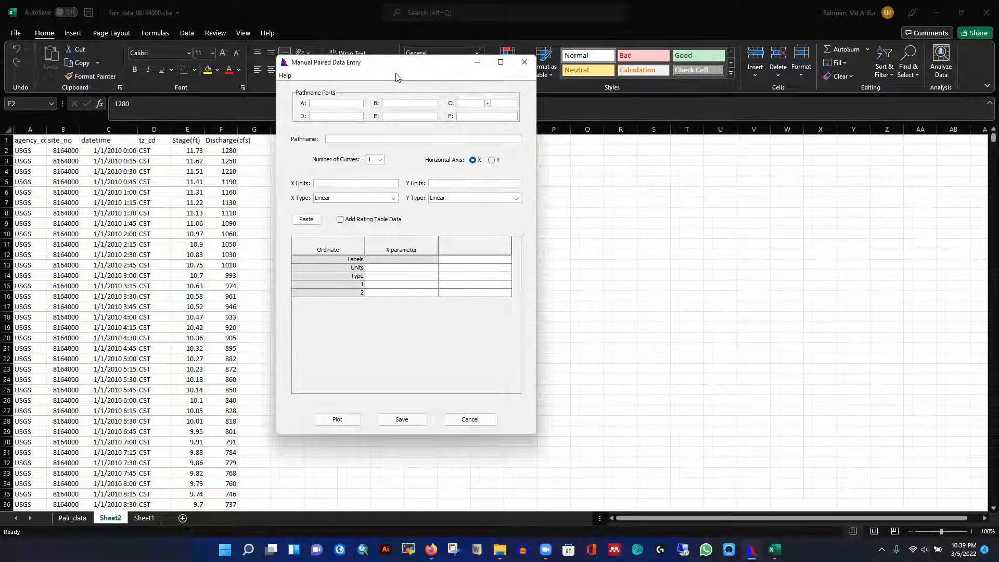
left_click_drag(386, 68, 476, 88)
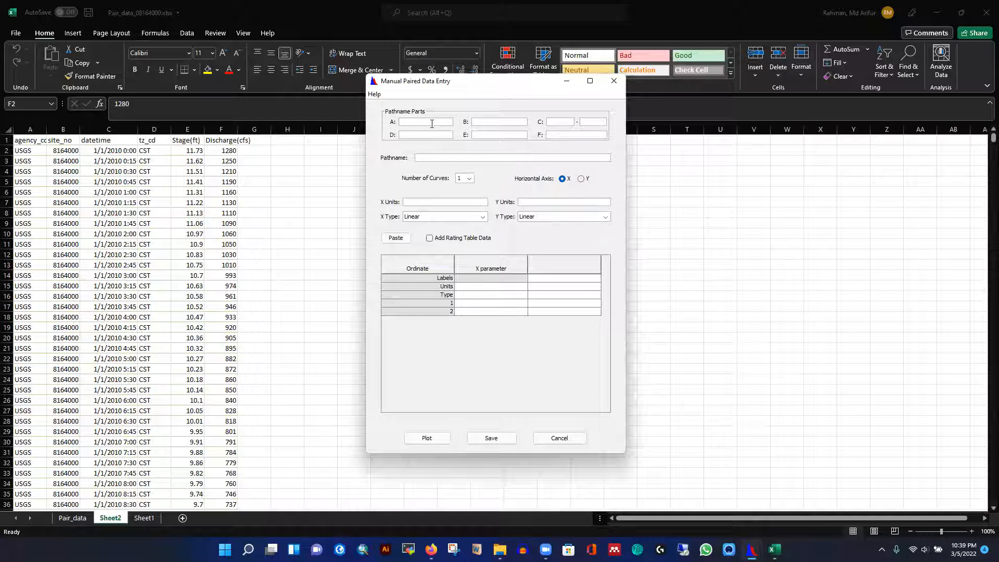
left_click(432, 124)
type("Paired_")
left_click(485, 124)
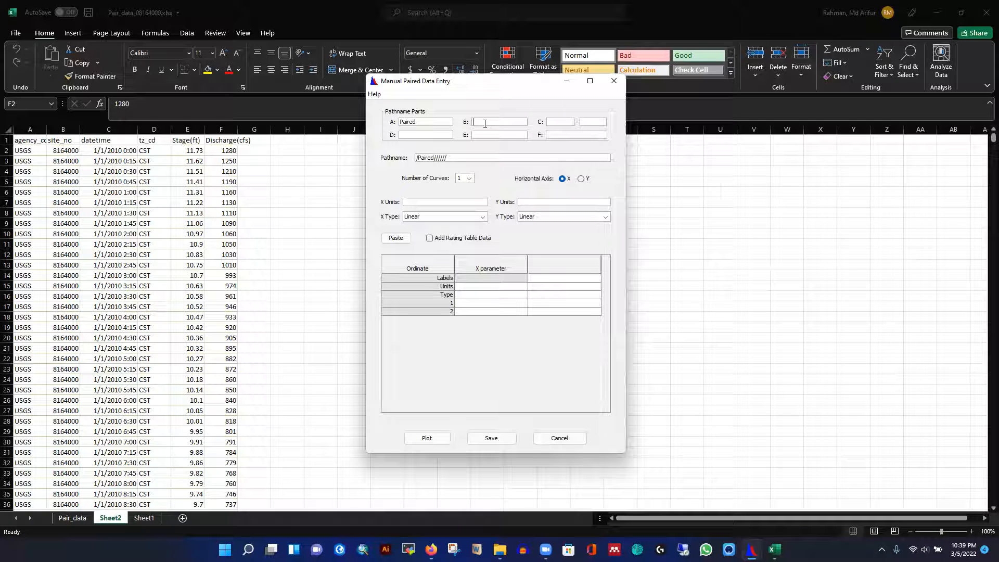
type("08164000")
left_click(557, 121)
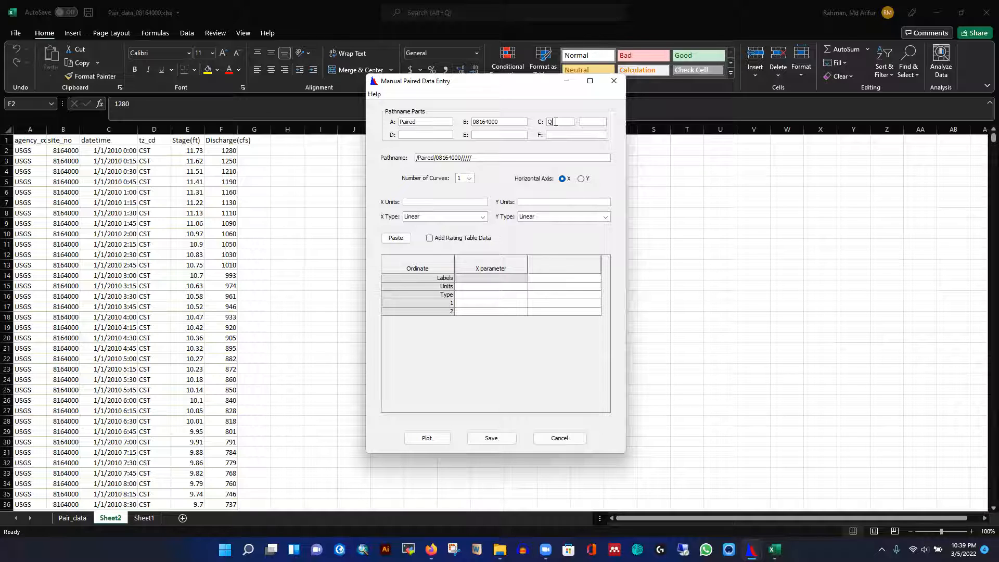
left_click(587, 124)
Step: Set pathname part D to Observed, E to Elevation and F to USGS for the paired data record
left_click(432, 135)
type("Observed")
left_click(481, 134)
type("Elevation")
left_click(559, 135)
type("USGS")
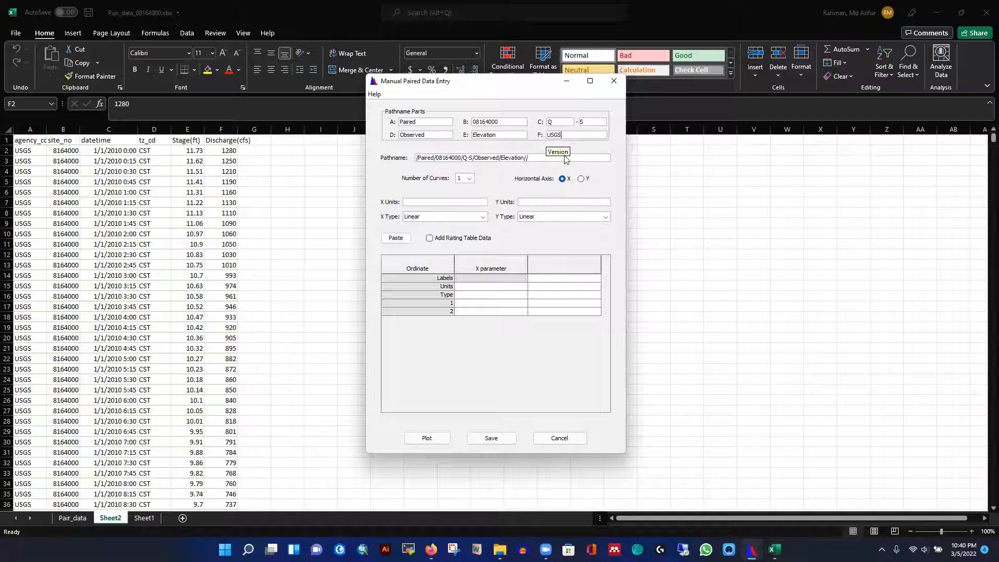
left_click(472, 182)
left_click(497, 180)
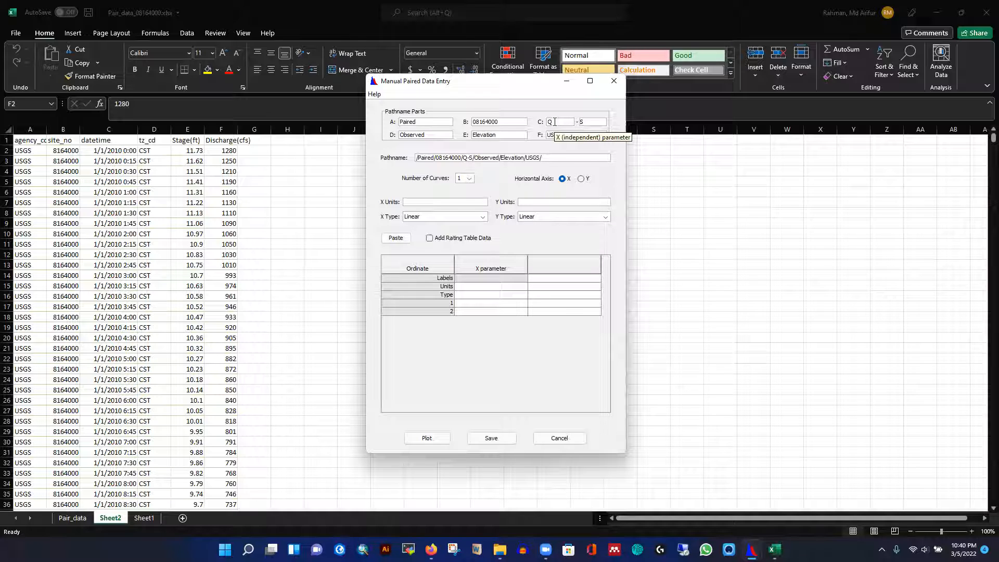
Step: Set the X units to cfs and Y units to ft, and enter the table columns' units and types as cfs Flow and ft Elevation
left_click(445, 202)
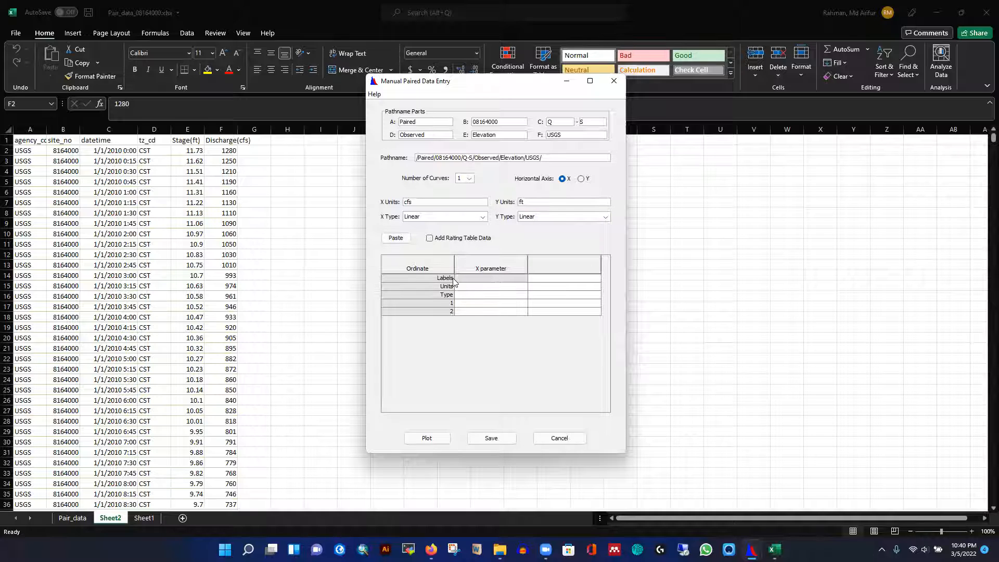
left_click(480, 287)
left_click(474, 296)
left_click(551, 286)
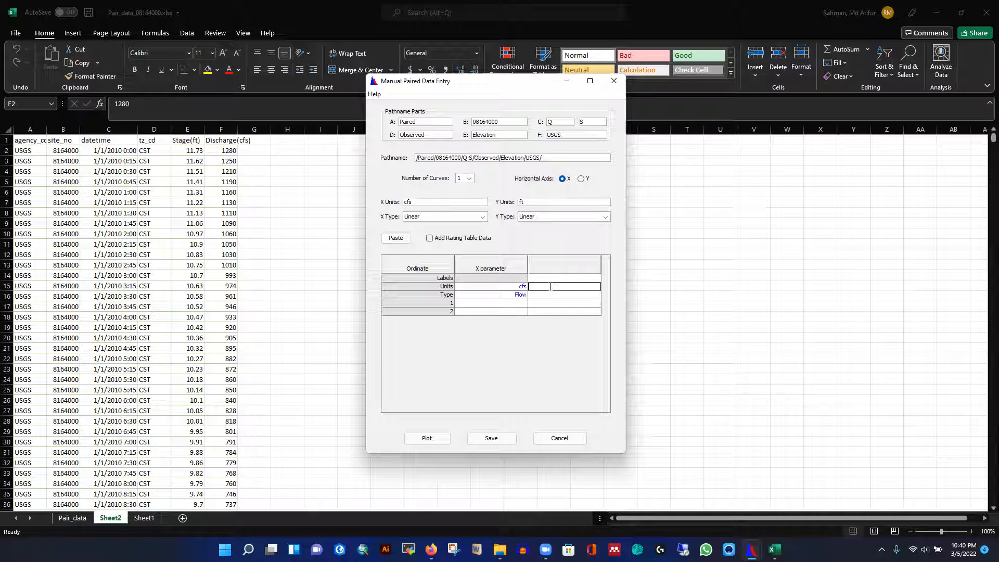
type("ft")
left_click(559, 295)
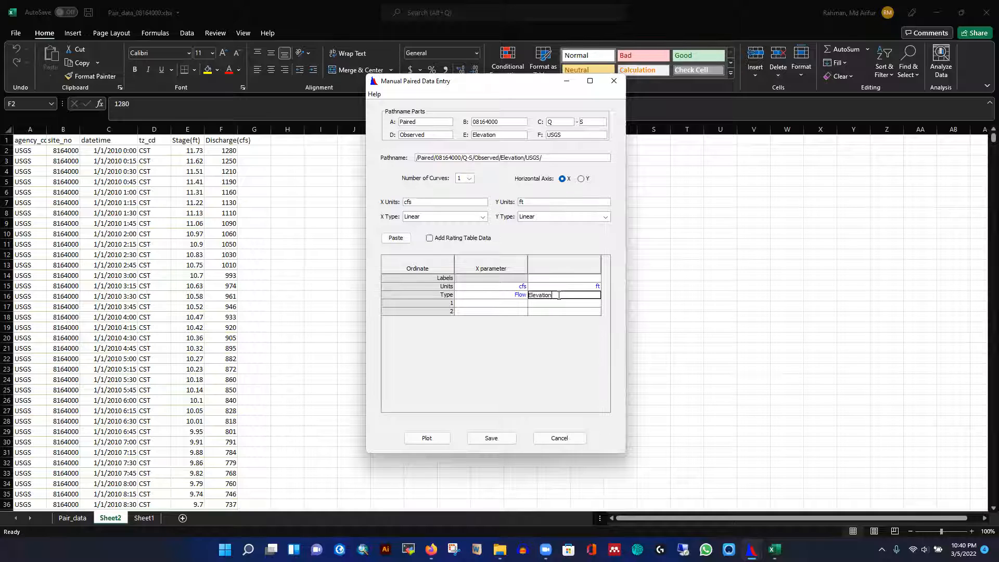
left_click(494, 302)
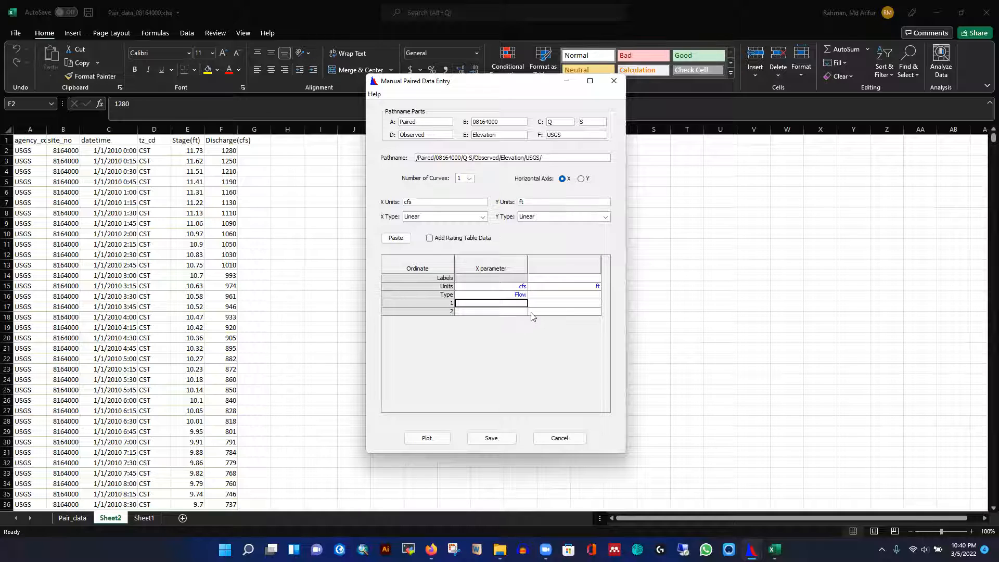
Step: Copy all Discharge(cfs) values from F2 down in the Excel sheet and paste them into the X parameter column from ordinate 1
left_click(559, 438)
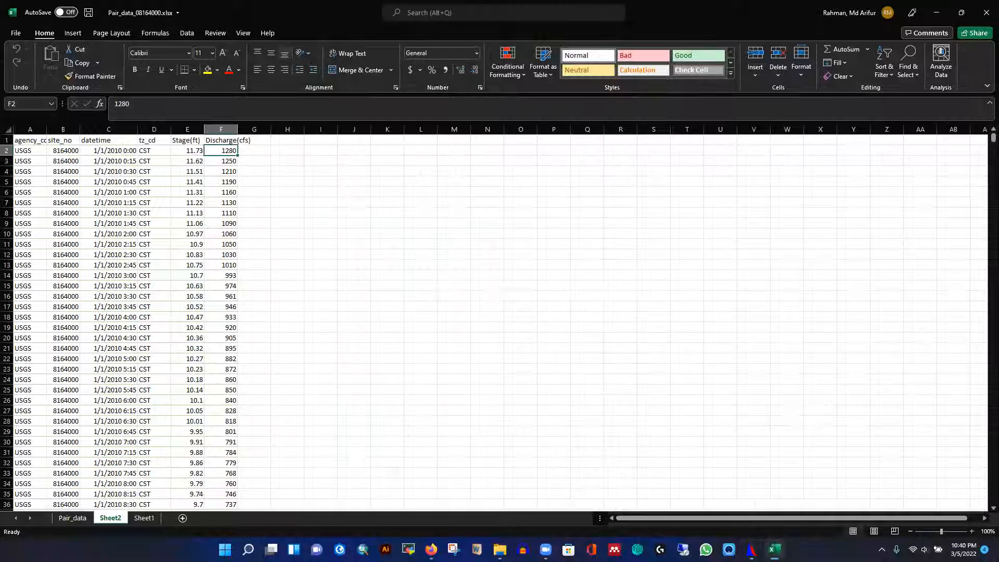
left_click(189, 153)
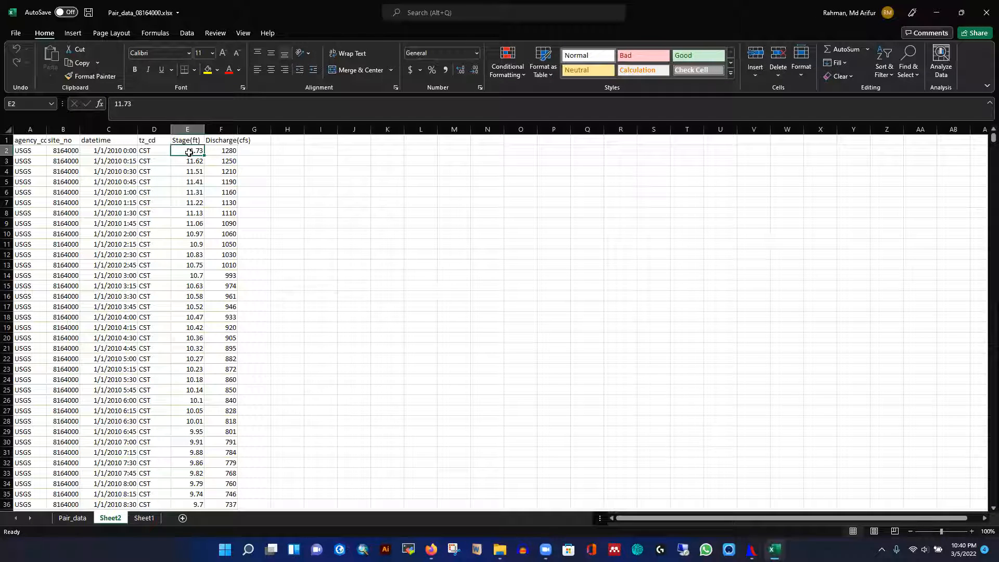
left_click(220, 151)
key("ctrl+shift+Down")
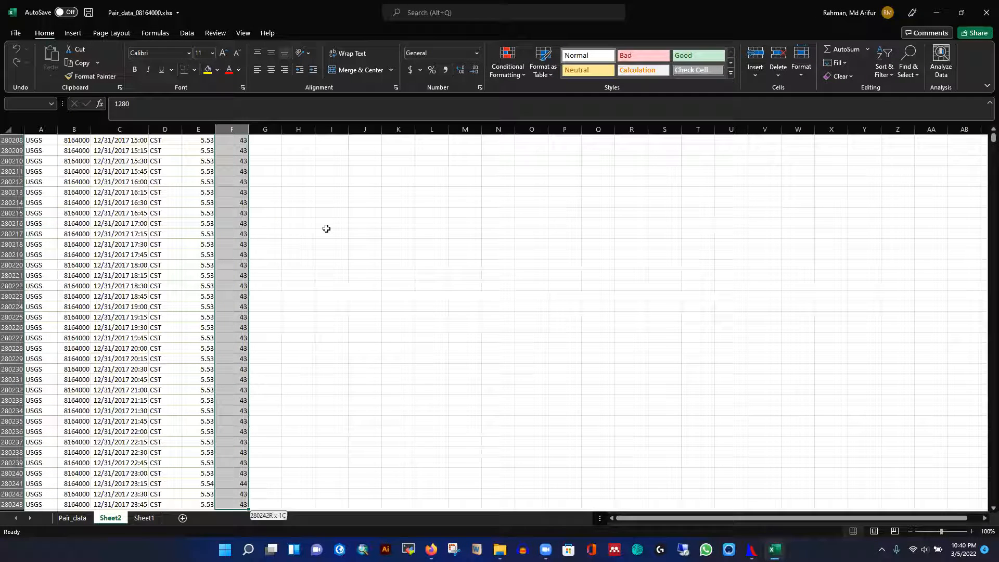
key("ctrl+c")
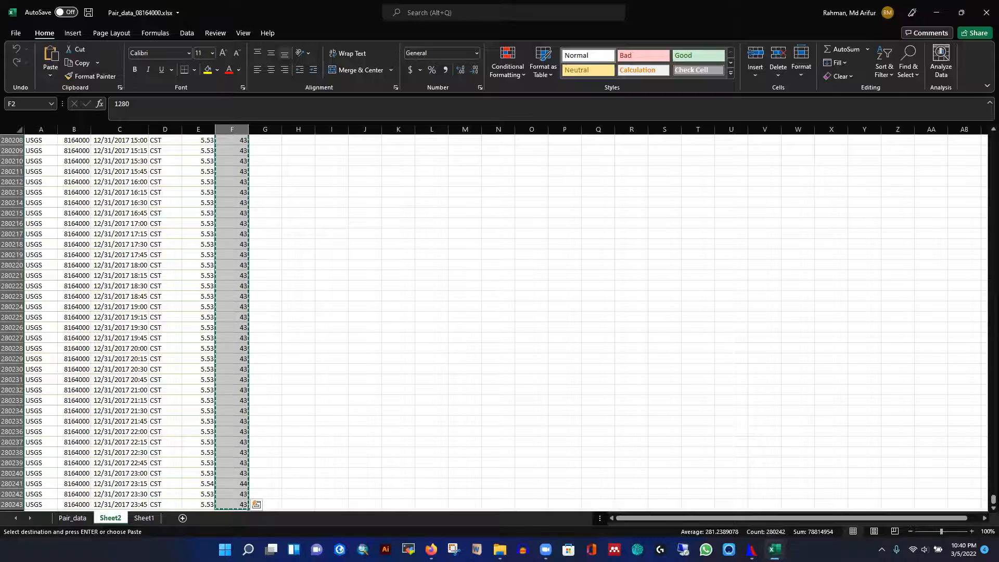
mouse_move(751, 549)
left_click(809, 499)
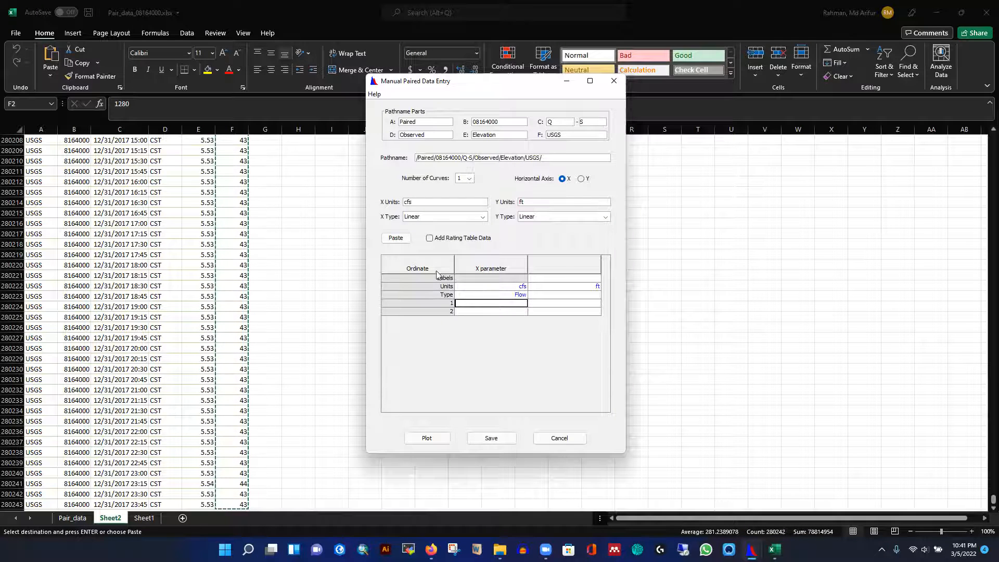
left_click(396, 238)
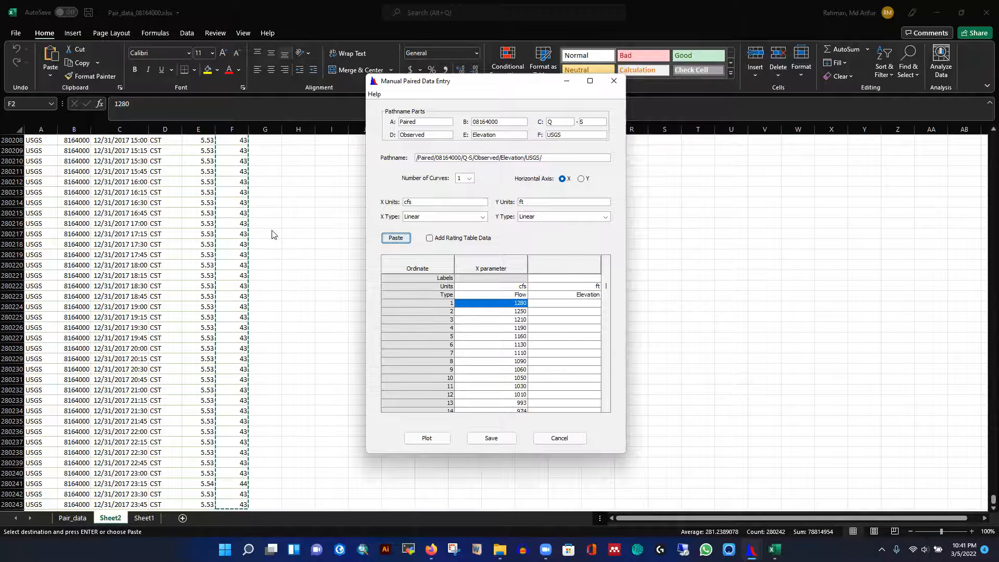
Step: Copy all Stage(ft) values from E2 down in the Excel sheet and paste them into the Elevation column from ordinate 1
left_click(194, 223)
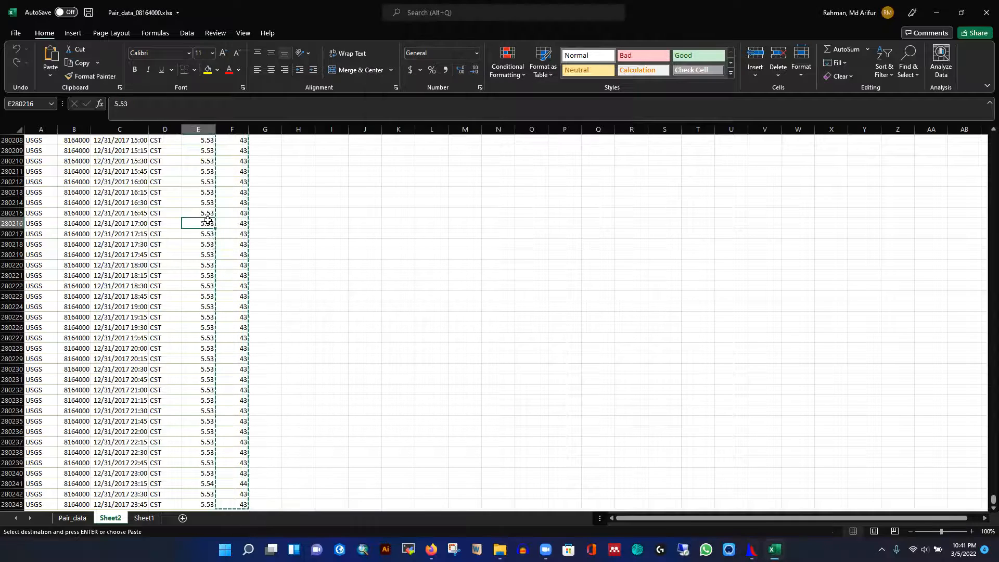
key("ctrl+shift+Up")
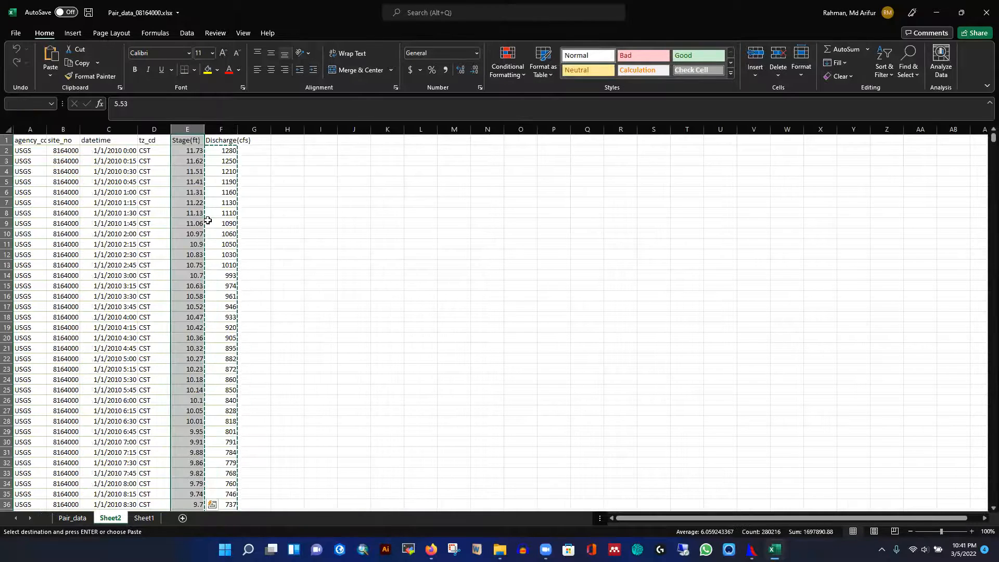
left_click(186, 150)
key("ctrl+shift+Down")
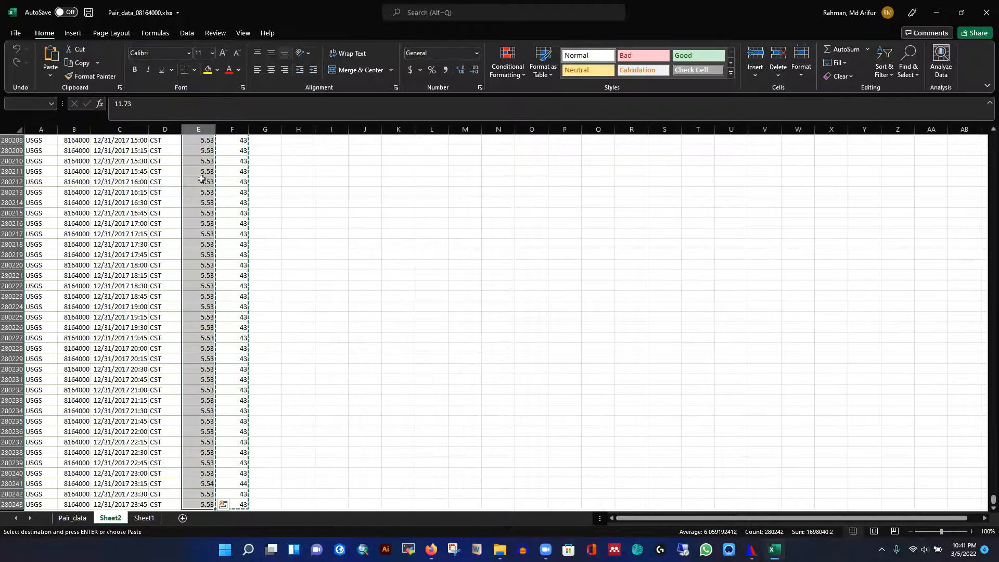
mouse_move(752, 550)
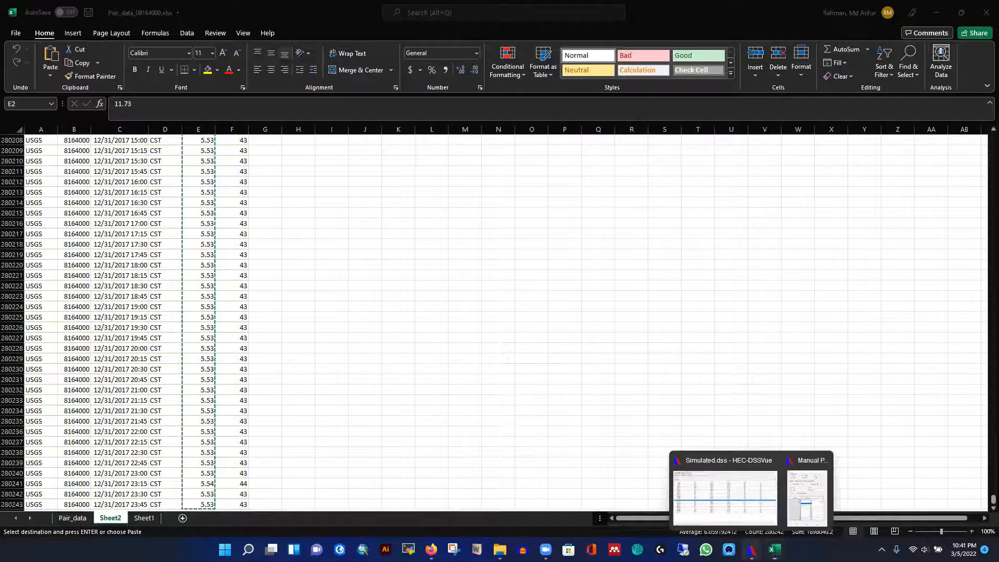
left_click(807, 497)
left_click(560, 303)
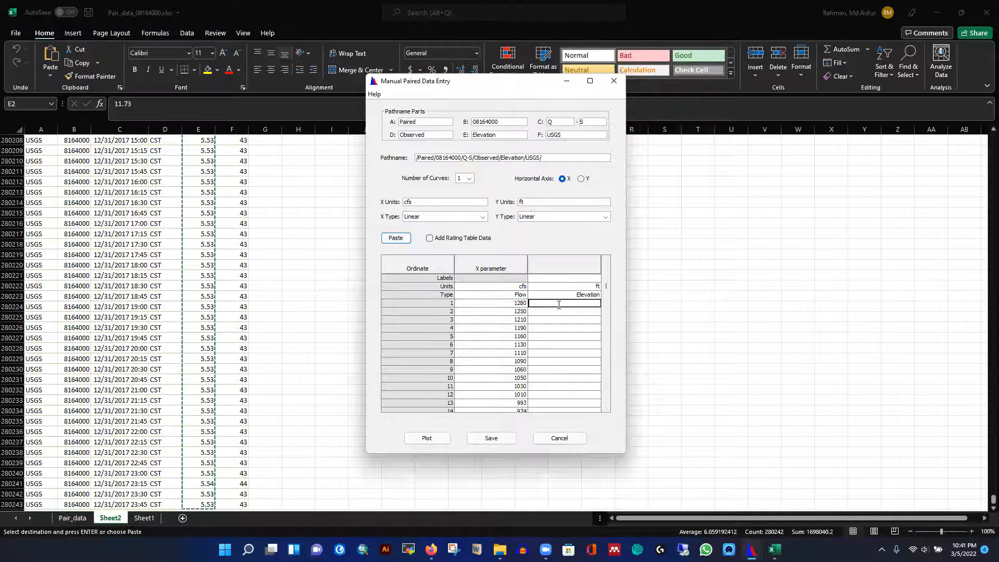
left_click(391, 237)
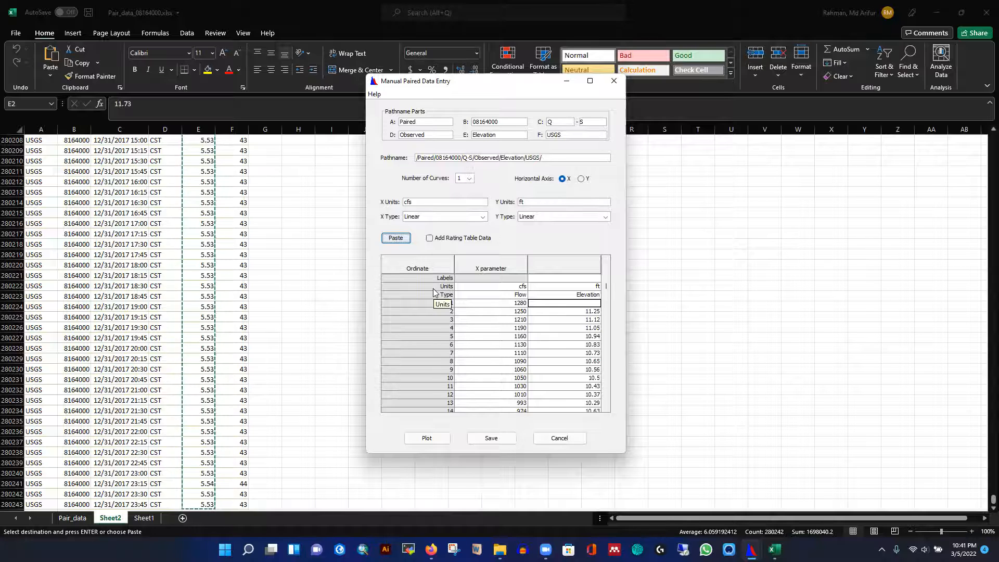
Step: Fill in the missing Elevation value for ordinate 1 with 11.25
double_click(541, 320)
left_click(586, 305)
type("11")
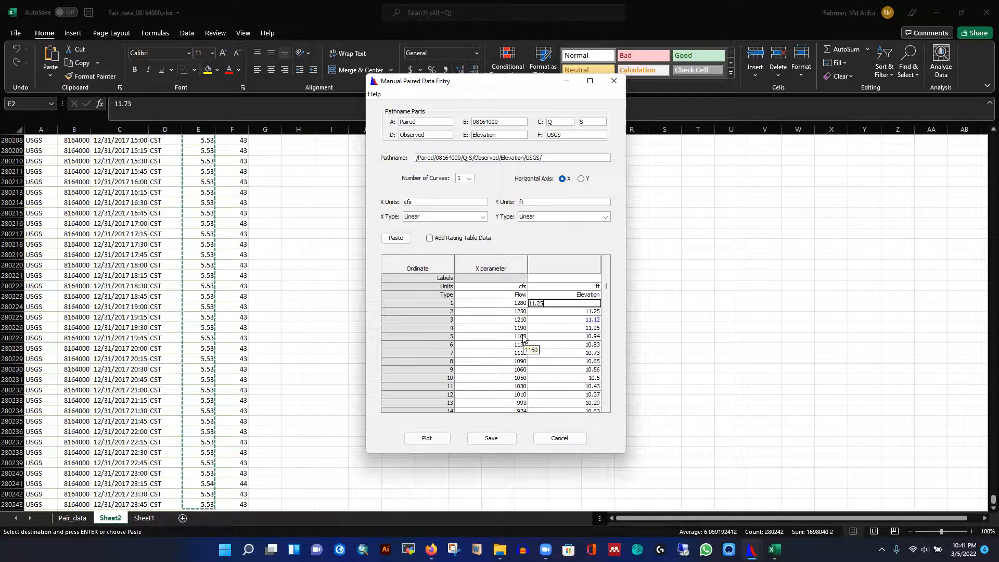
type(".25")
double_click(542, 353)
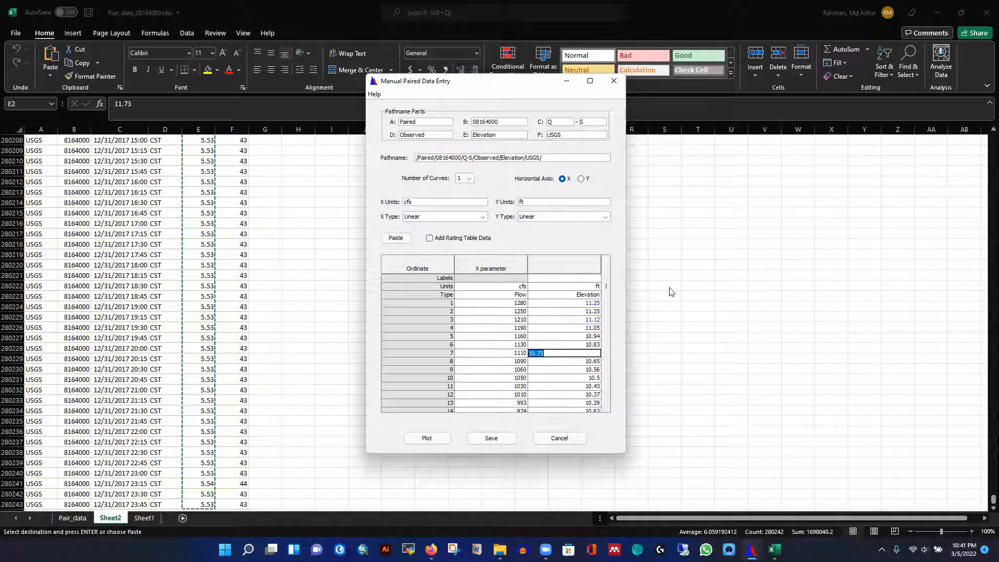
Step: Plot the entered discharge-stage paired data, examine the curve in a maximized window, and close the plot
left_click(439, 439)
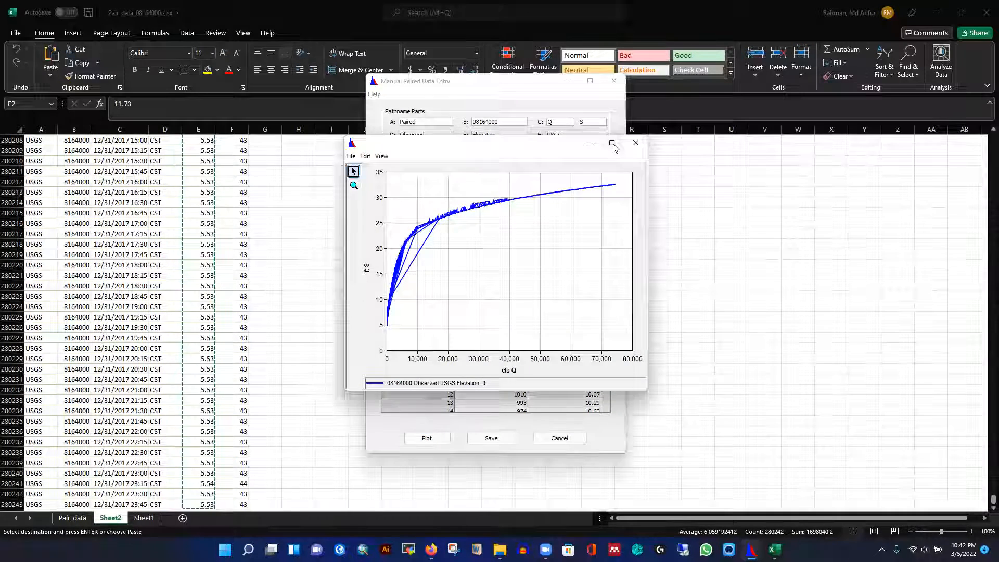
left_click(612, 144)
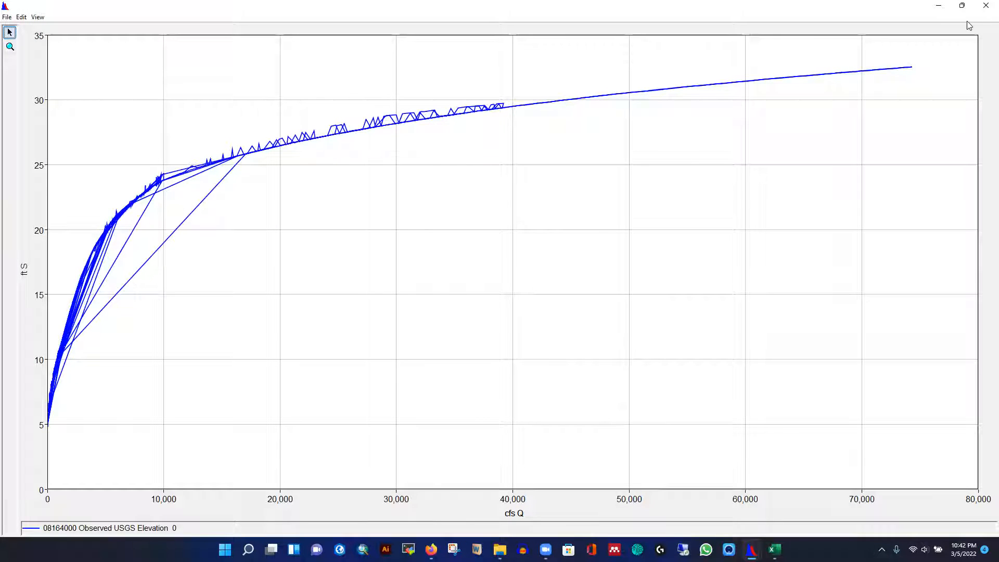
left_click(986, 6)
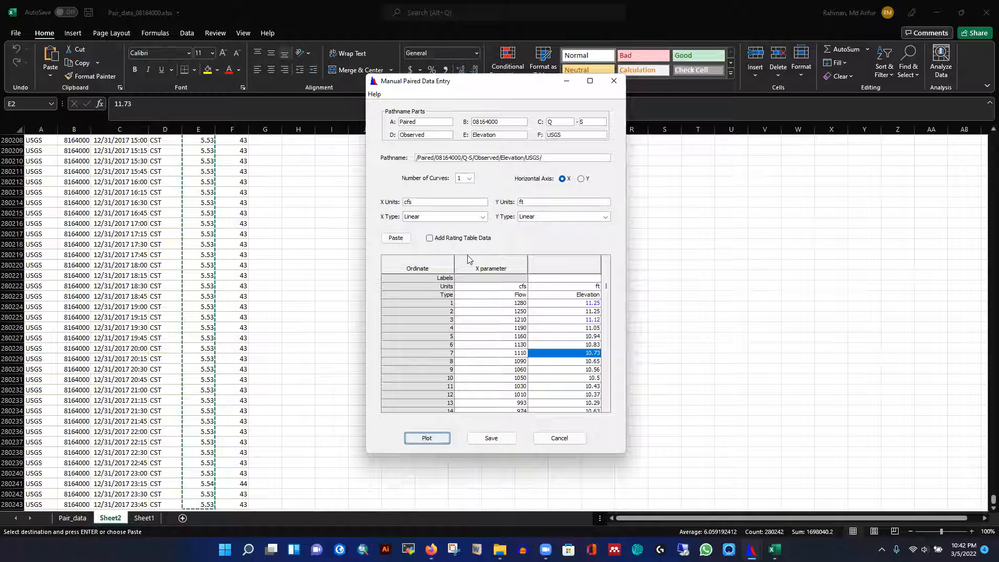
Step: Save the paired data record without returning to data entry, and close the Excel workbook without keeping the clipboard data
left_click(495, 441)
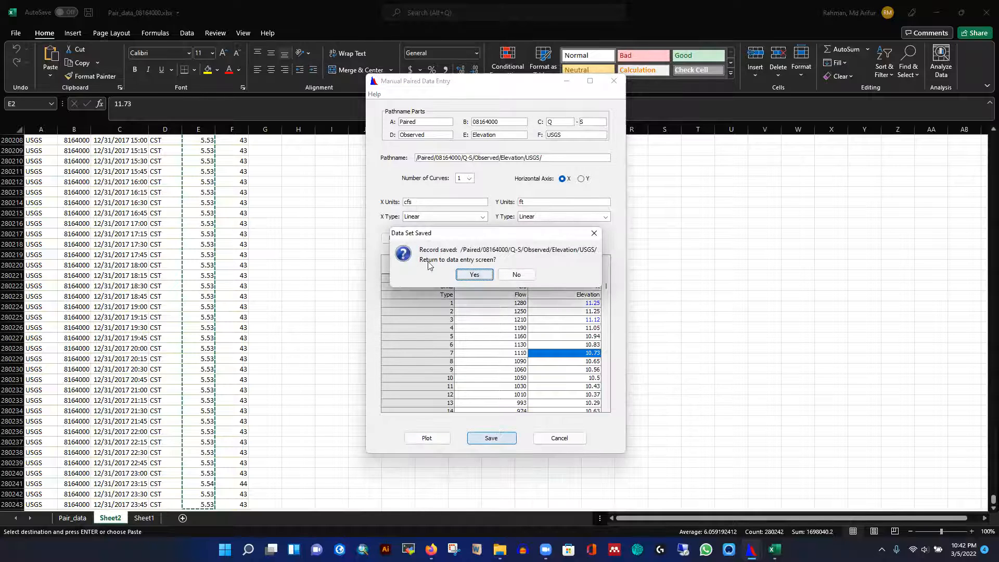
left_click(514, 276)
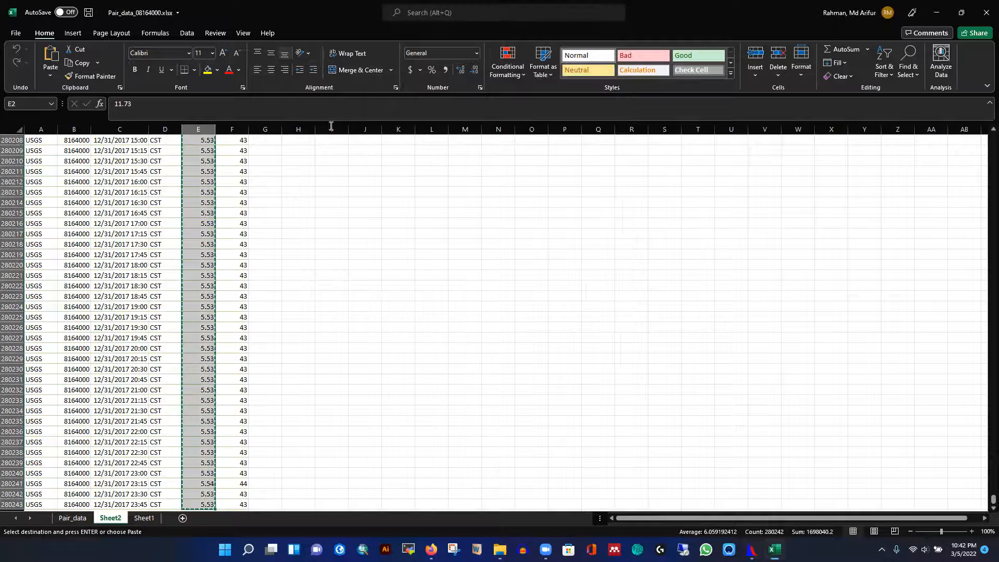
left_click(481, 276)
left_click(987, 12)
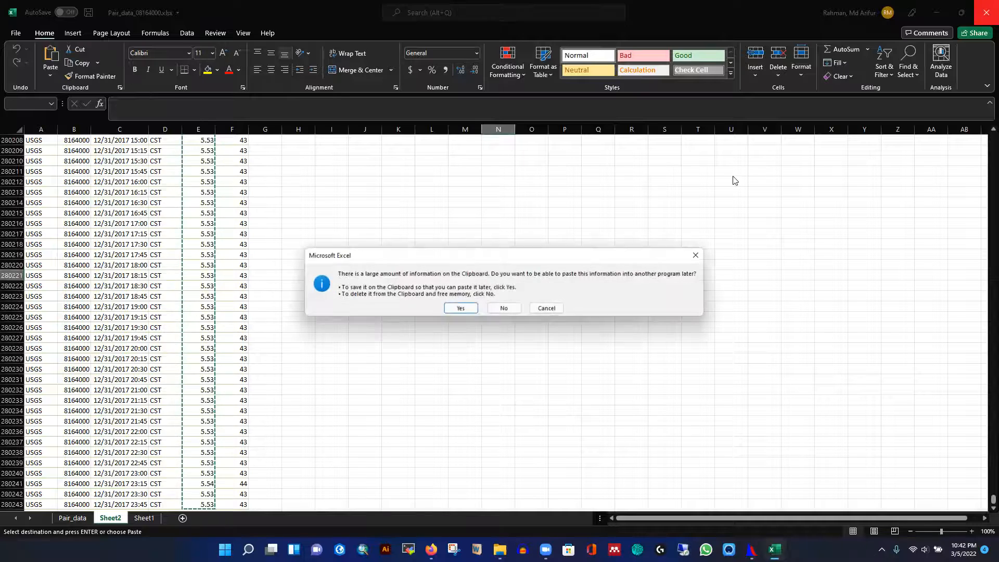
left_click(509, 309)
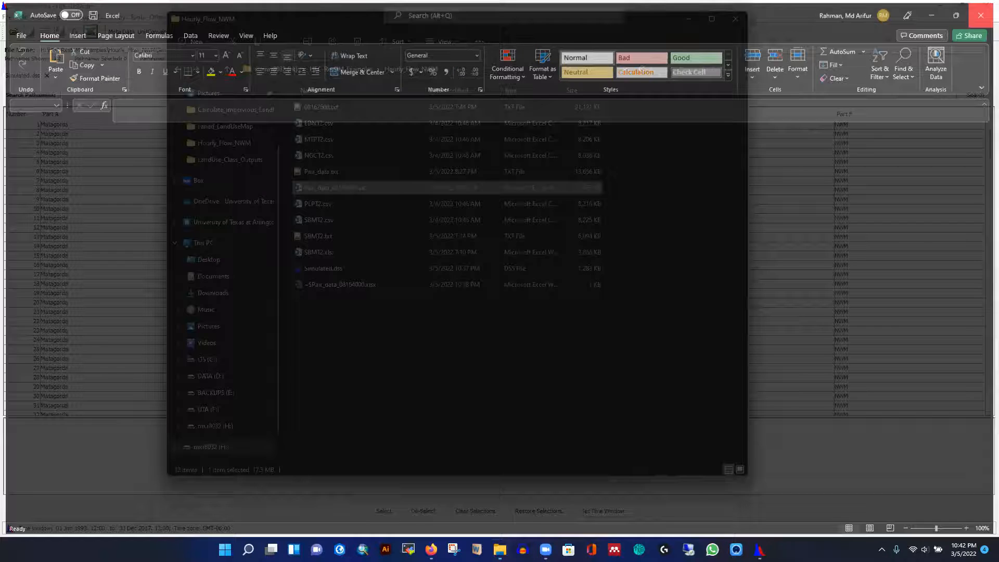
left_click(689, 19)
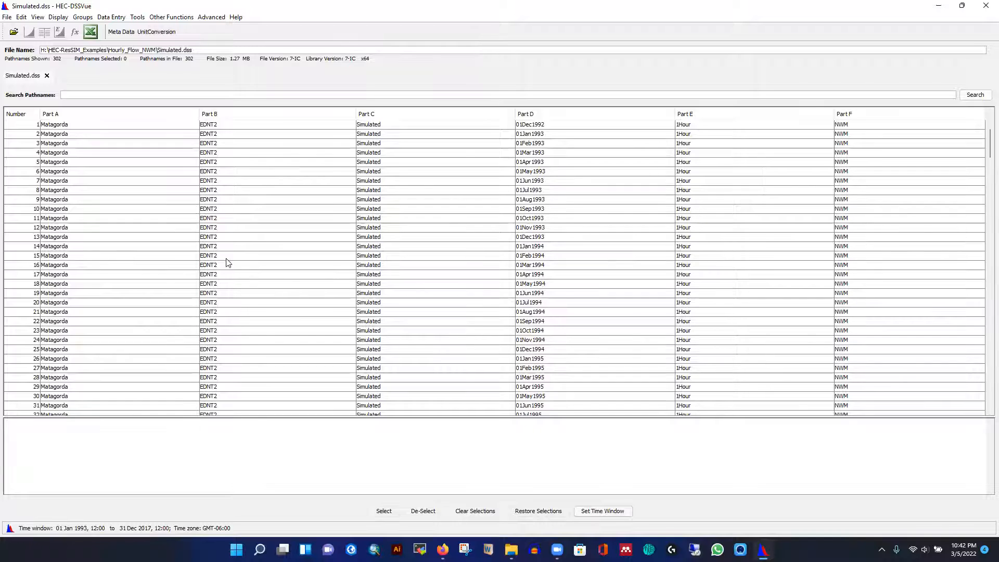
Step: Plot the saved Paired 08164000 Q-S record from the end of the pathname list and close the plot
scroll(228, 263, "down", 20)
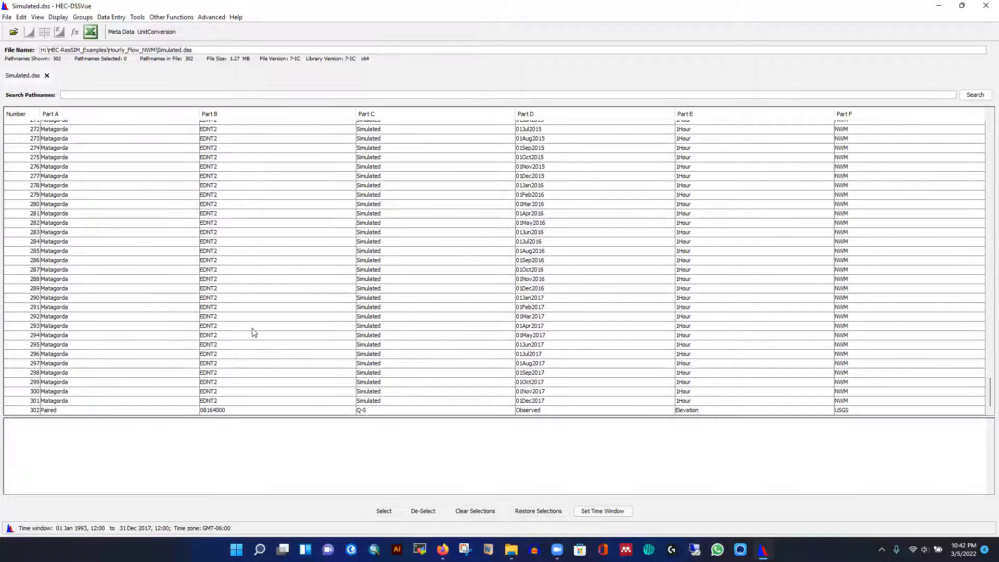
left_click(48, 411)
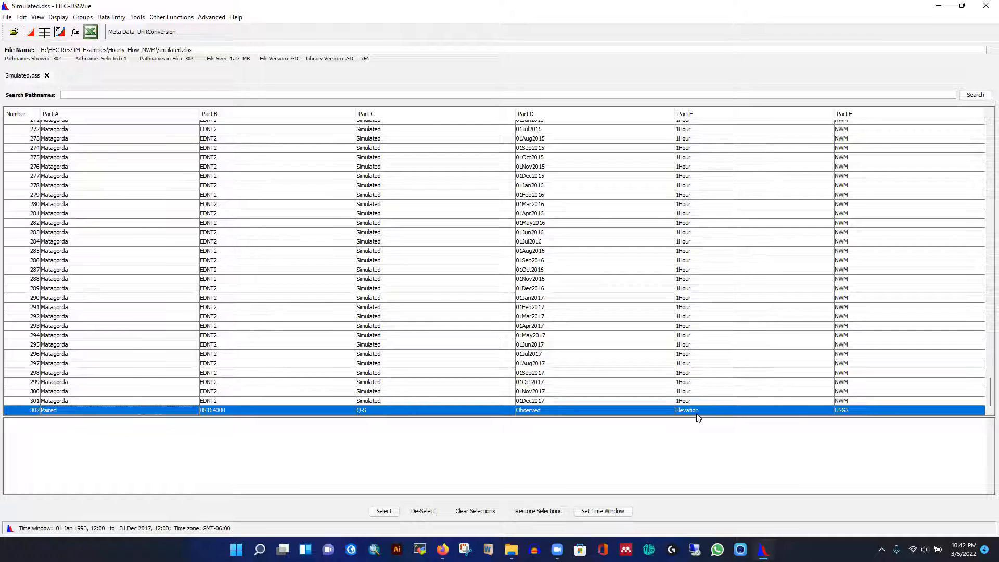
left_click(29, 32)
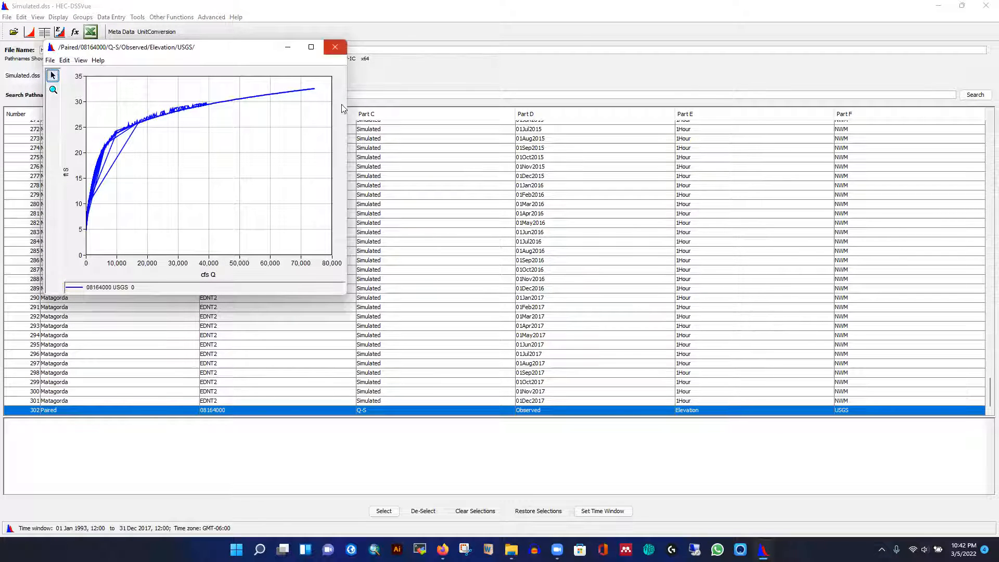
left_click(335, 47)
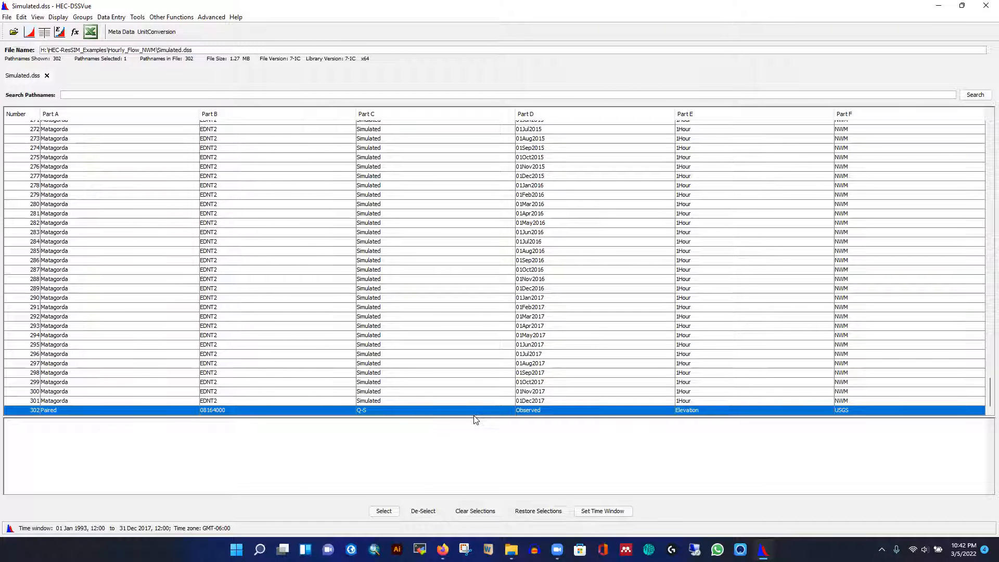
left_click(115, 18)
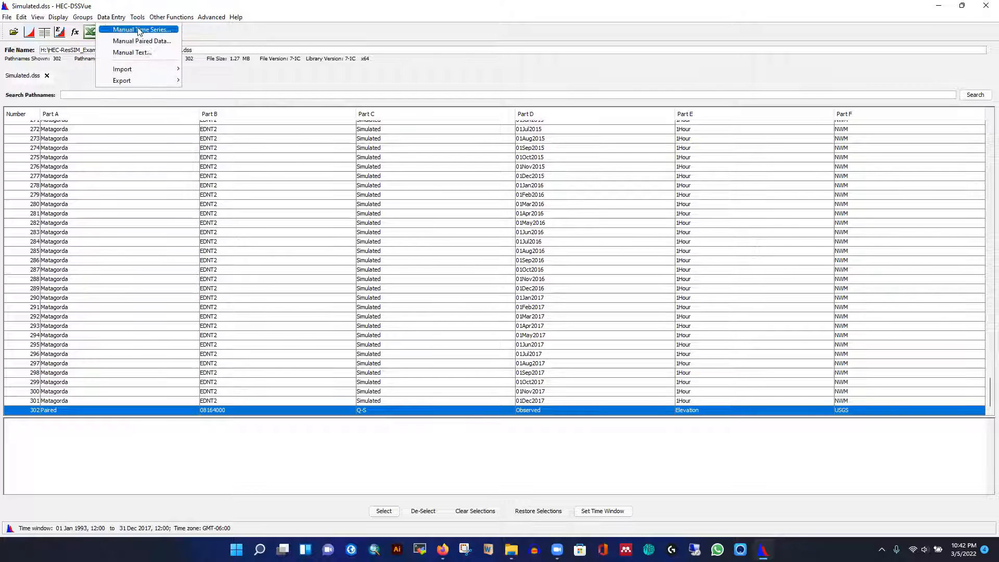
mouse_move(151, 70)
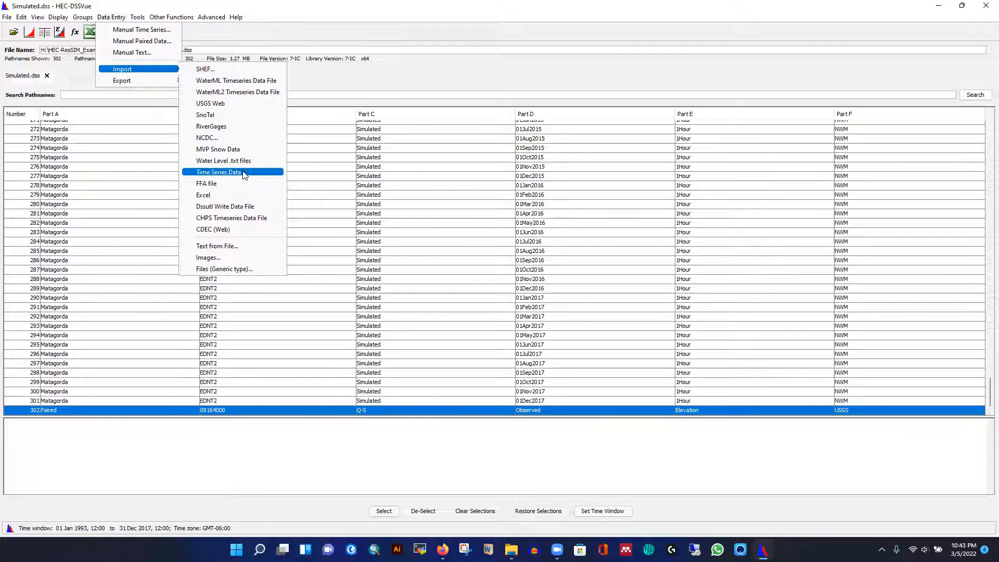
left_click(483, 457)
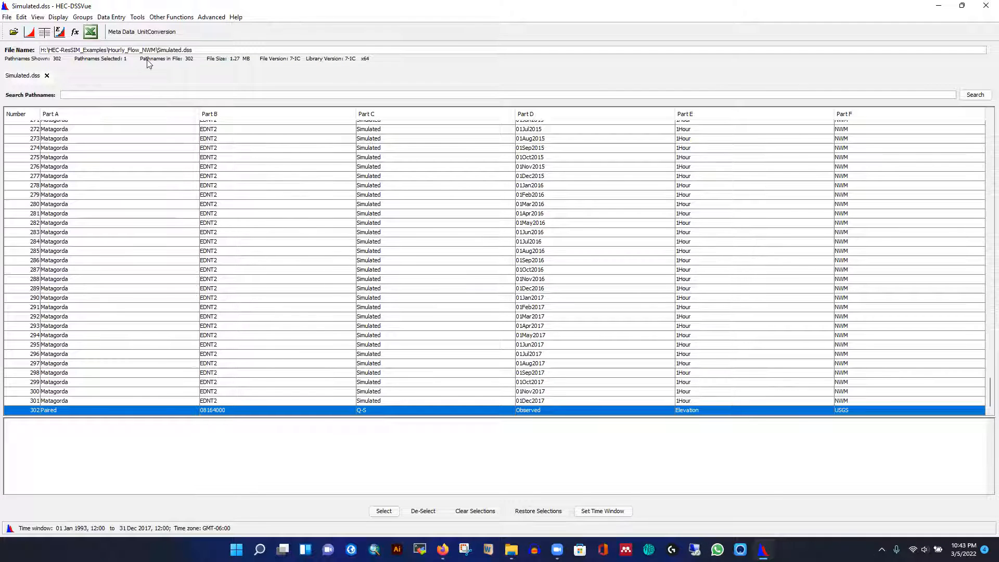
Step: Open MTPT2.csv from the Hourly_Flow_NWM folder for time series data import and widen the Date and Flow(cfs) columns
left_click(119, 21)
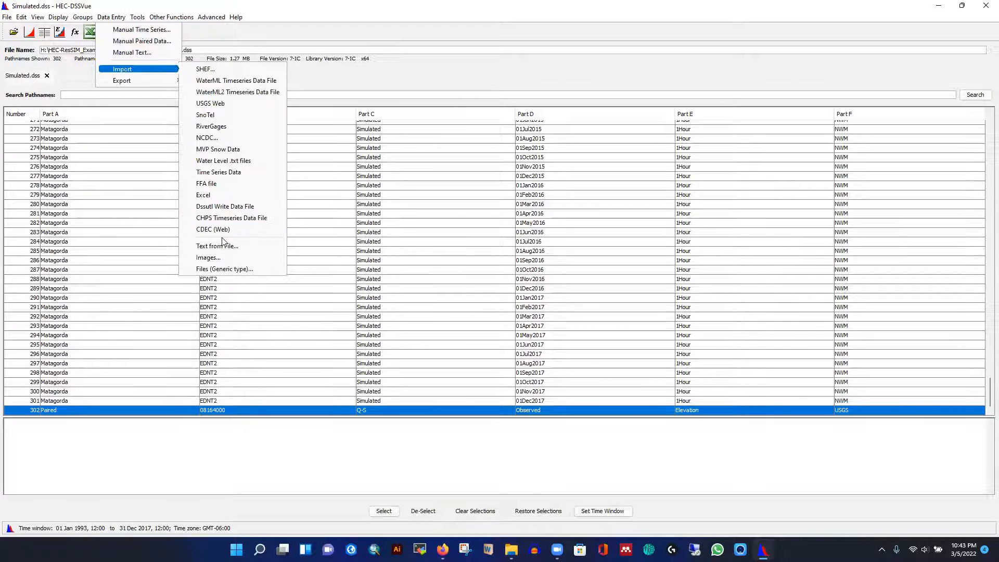
left_click(223, 175)
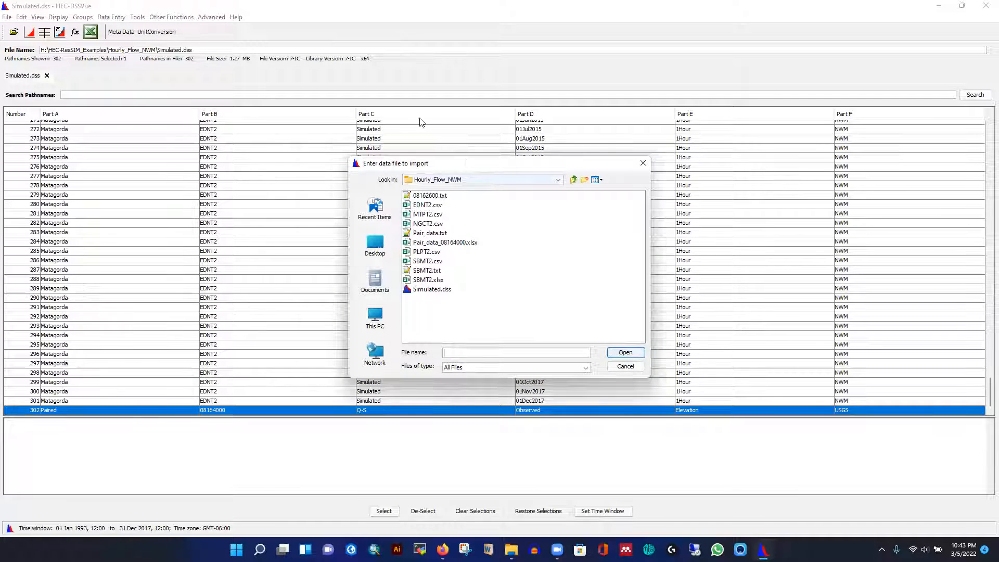
left_click(380, 169)
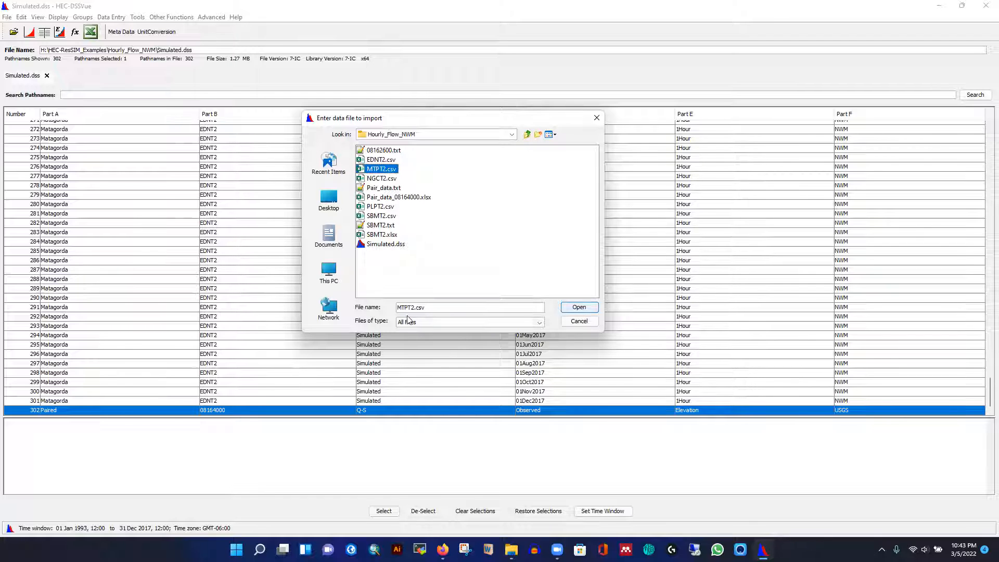
left_click(584, 307)
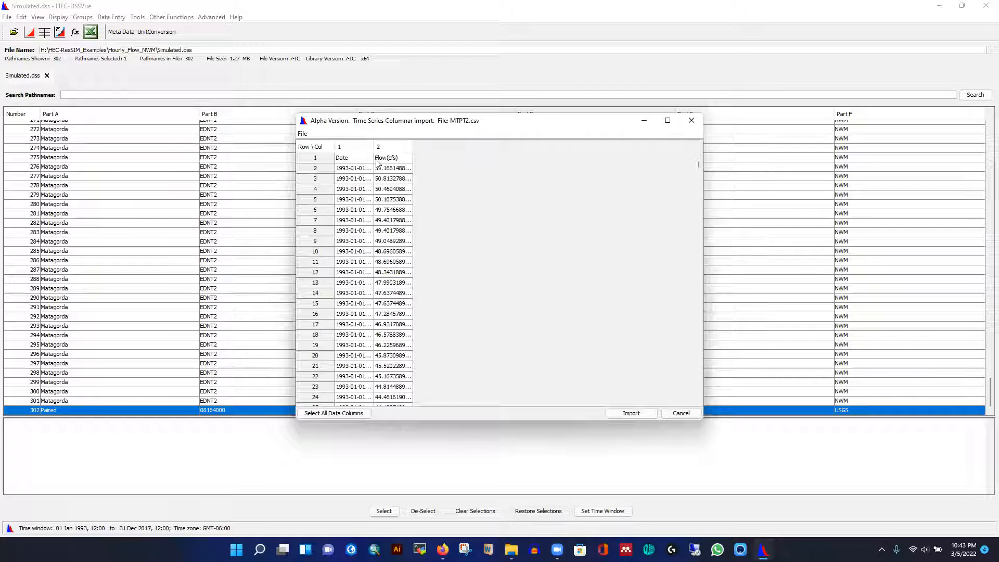
left_click_drag(374, 144, 490, 147)
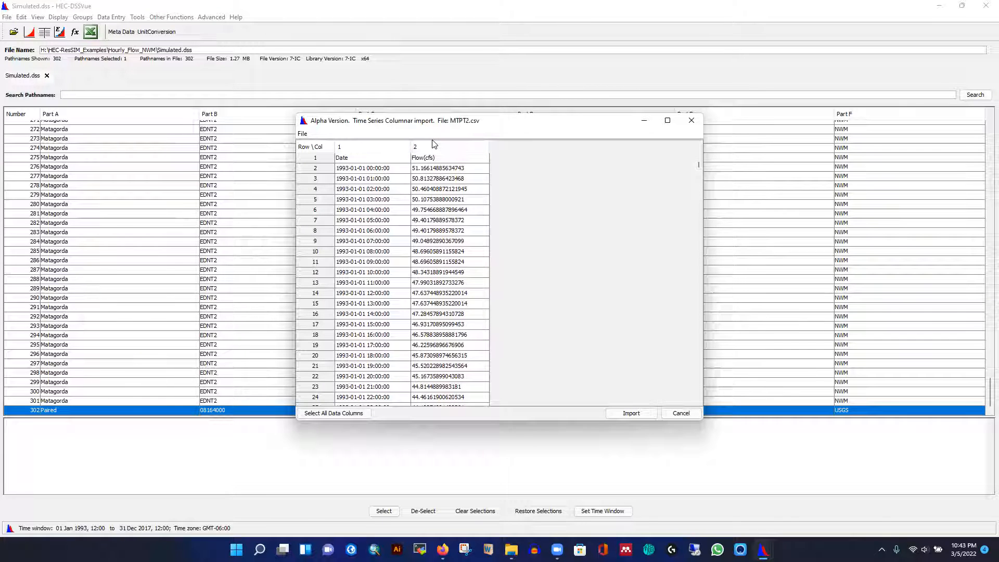
Step: Mark the header cells Date and Flow(cfs) in row 1 of the import table as skipped cells
left_click(344, 160)
key("Tab")
left_click(354, 158)
right_click(353, 159)
left_click(370, 162)
left_click(426, 158)
right_click(426, 158)
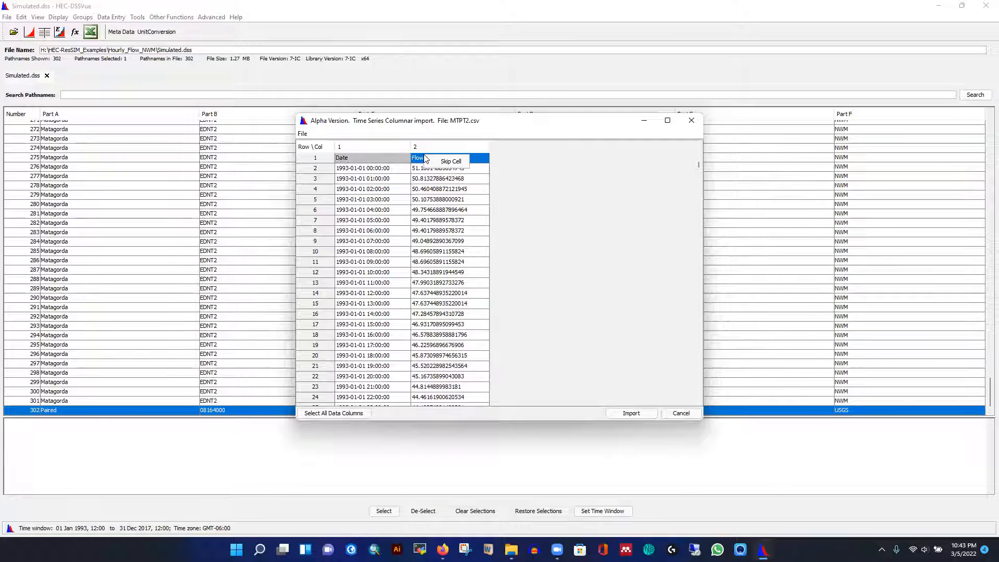
left_click(451, 161)
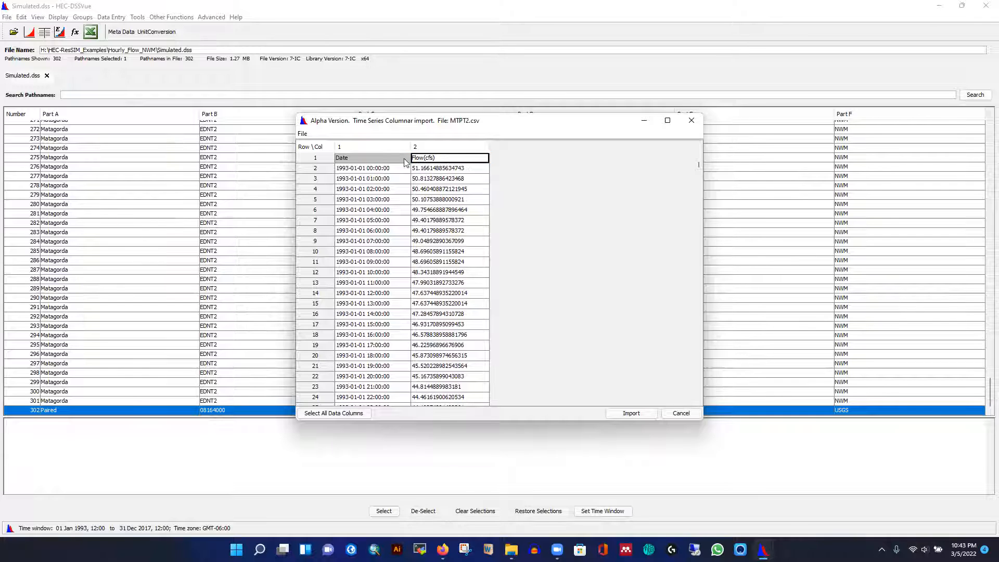
Step: Define column 1 as the date and time column and column 2 as the data column
right_click(353, 145)
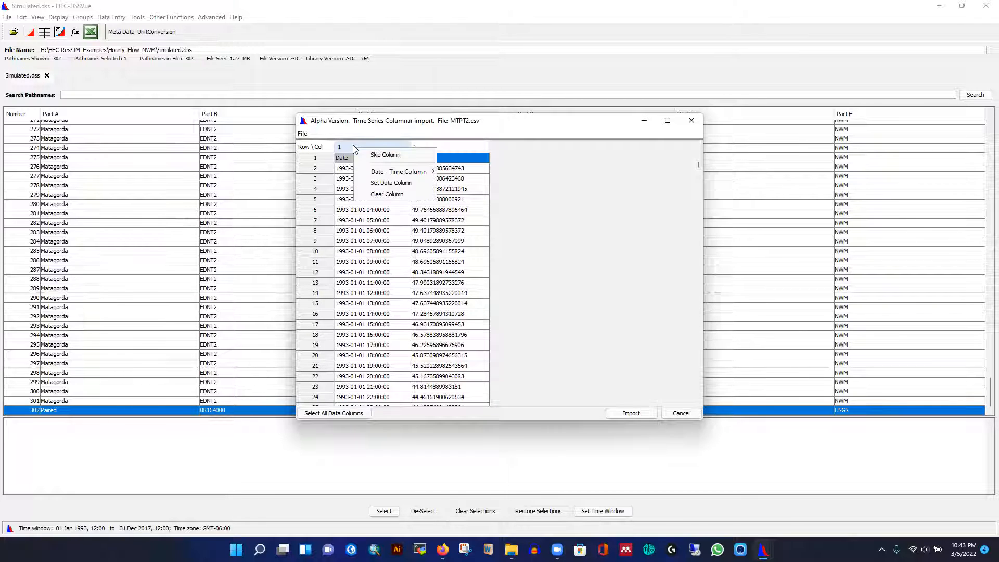
mouse_move(379, 173)
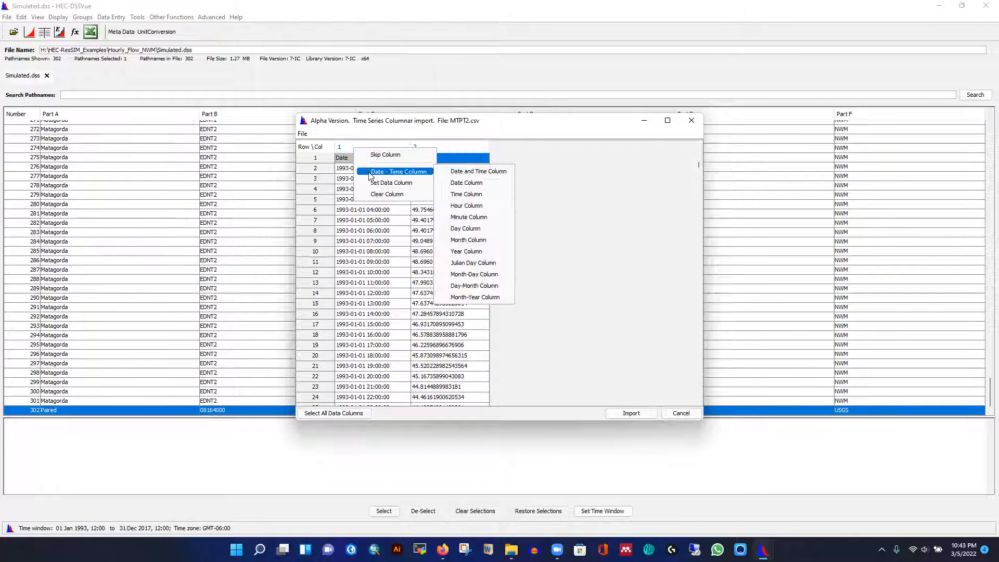
left_click(454, 171)
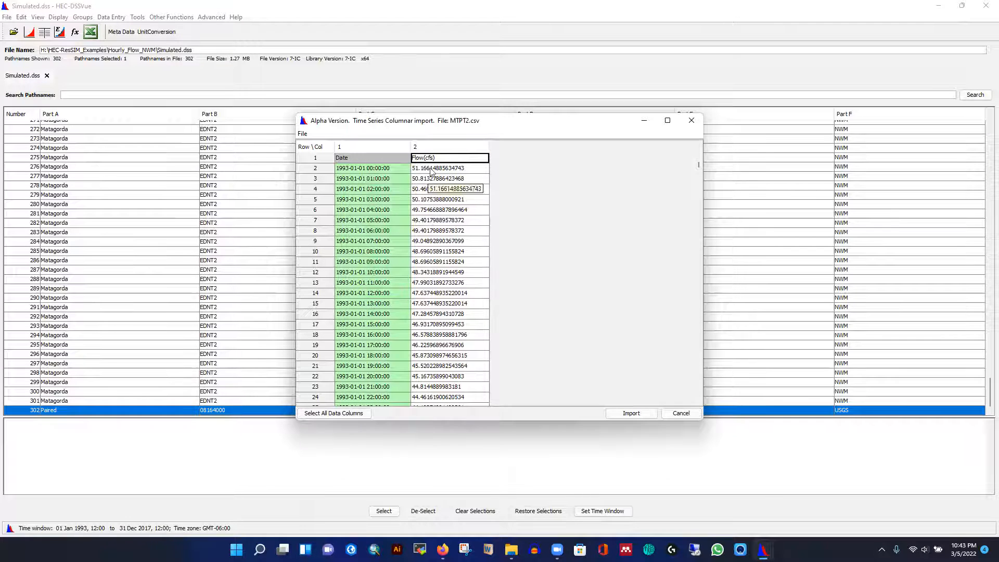
left_click(437, 151)
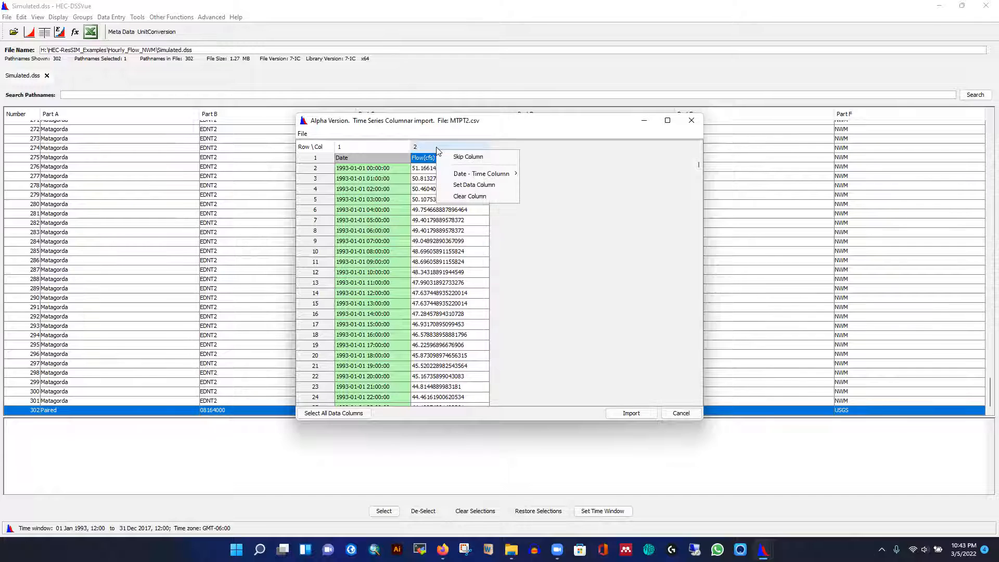
mouse_move(509, 175)
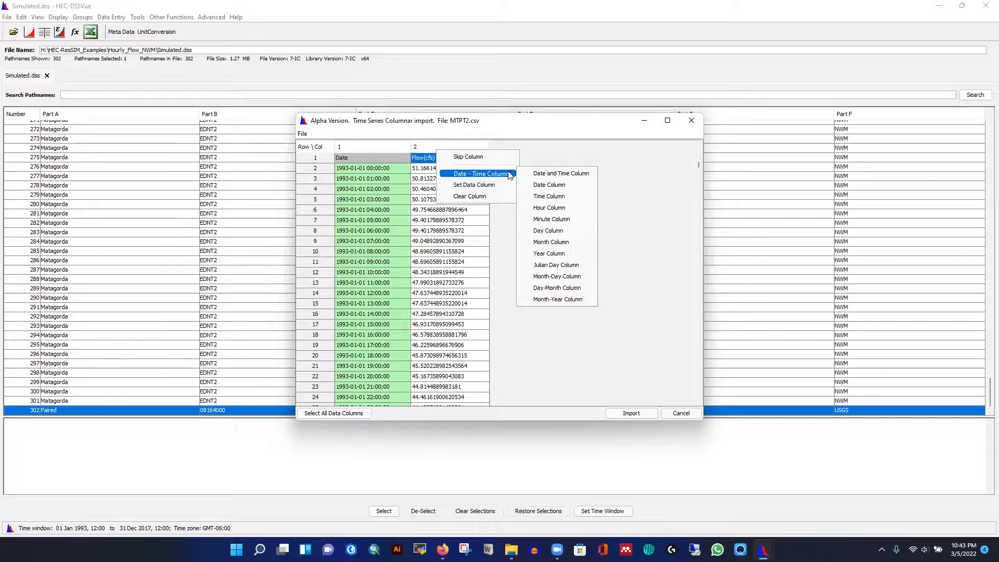
left_click(461, 185)
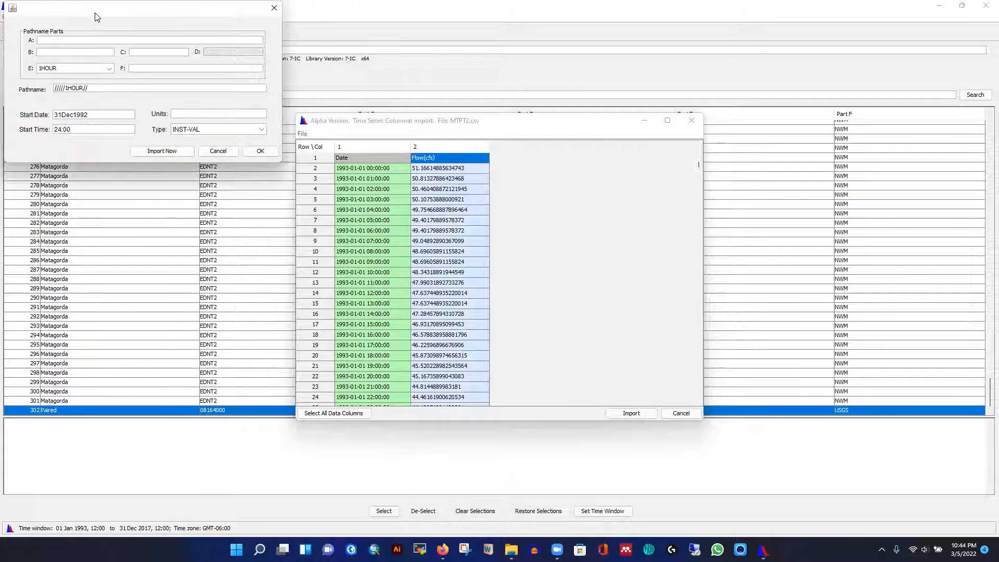
Step: Set pathname part A to Matagorda, B to MTPT2, C to Simulated and F to NWM for the imported flow data
left_click_drag(96, 13, 384, 99)
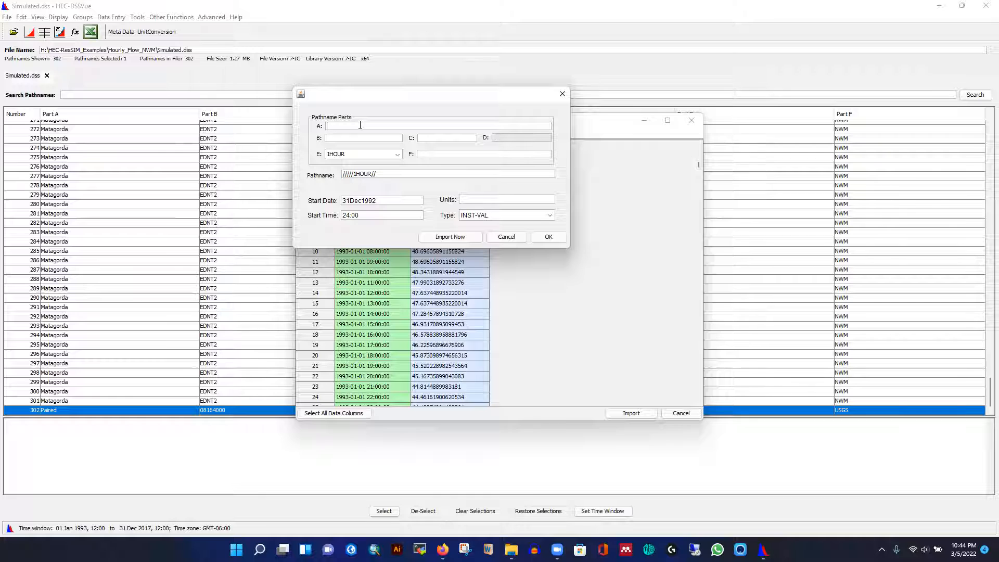
type("atagorda")
left_click(355, 137)
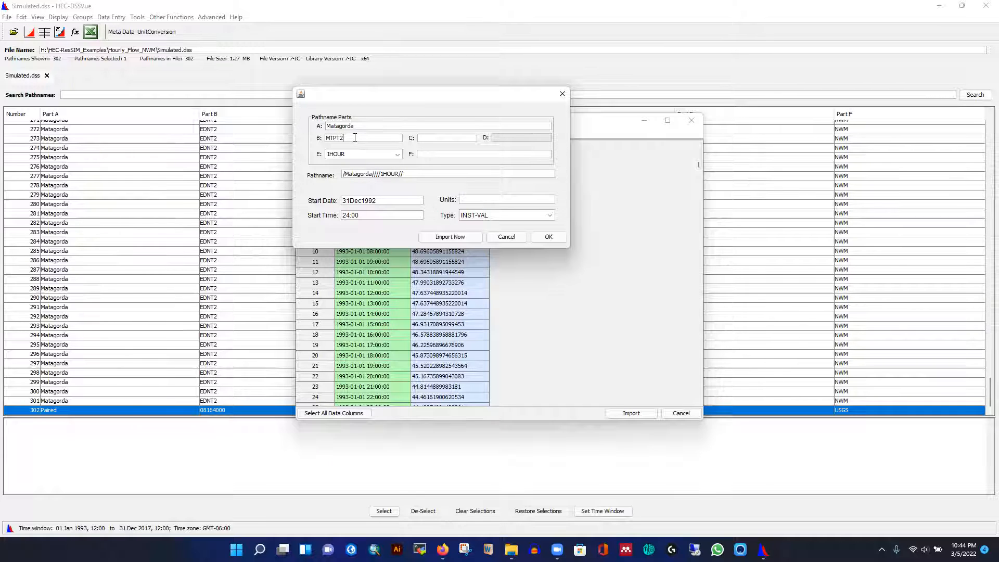
left_click(441, 140)
type("Simulated")
left_click(431, 154)
type("NWM")
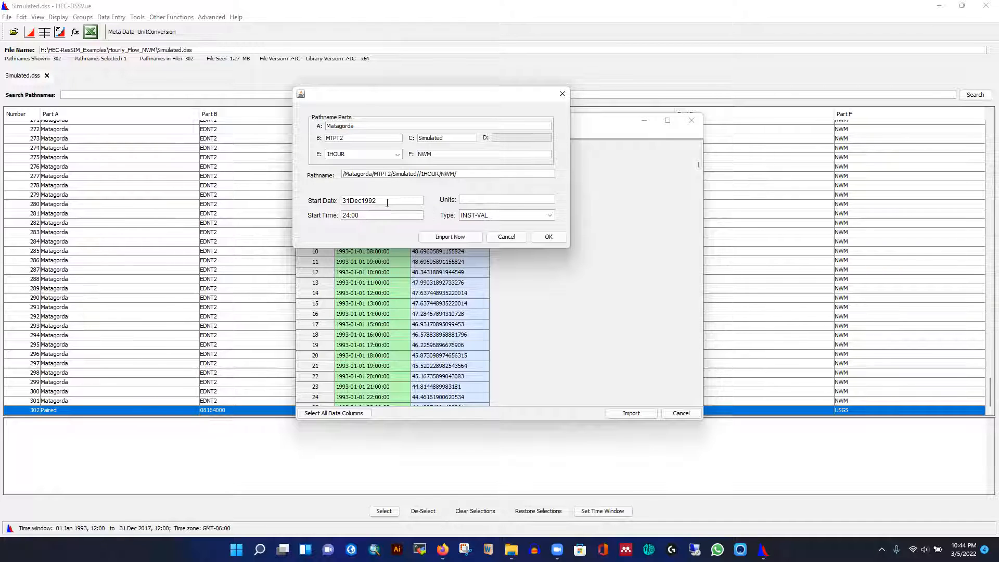
Step: Set the units and data type, import the MTPT2 flow data set immediately, and close the import table
left_click(480, 198)
left_click(483, 216)
left_click(484, 227)
left_click(444, 237)
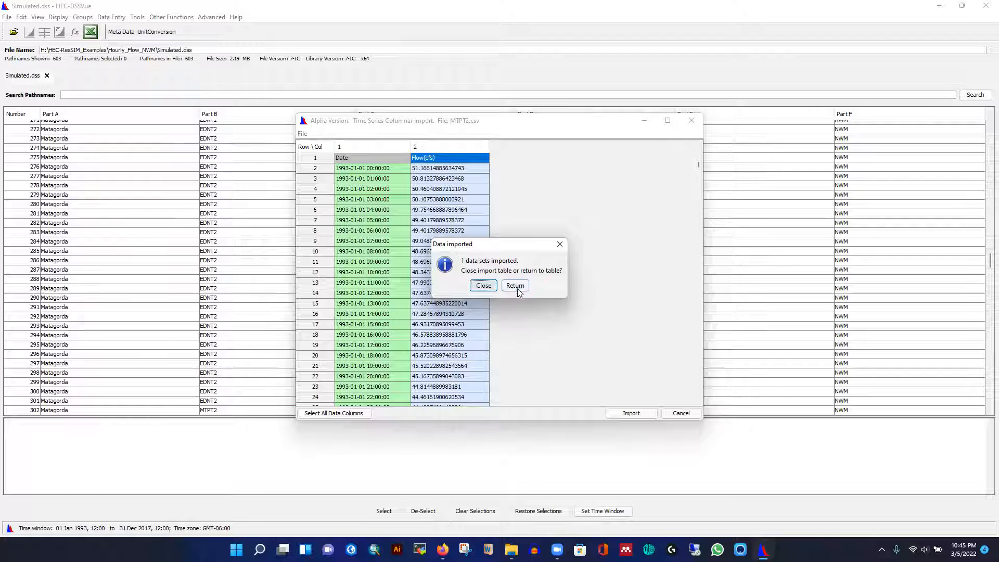
left_click(484, 287)
scroll(172, 224, "up", 4)
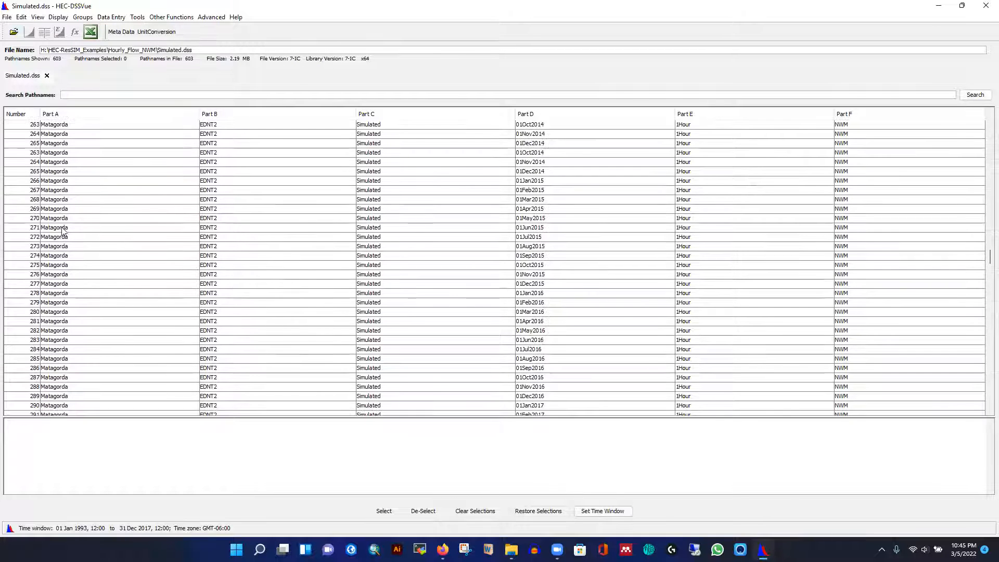
Step: Plot the imported MTPT2 simulated flow record for 01Jun1996, zoom in on roughly 1996 to 1999, and close the plot
scroll(224, 224, "down", 20)
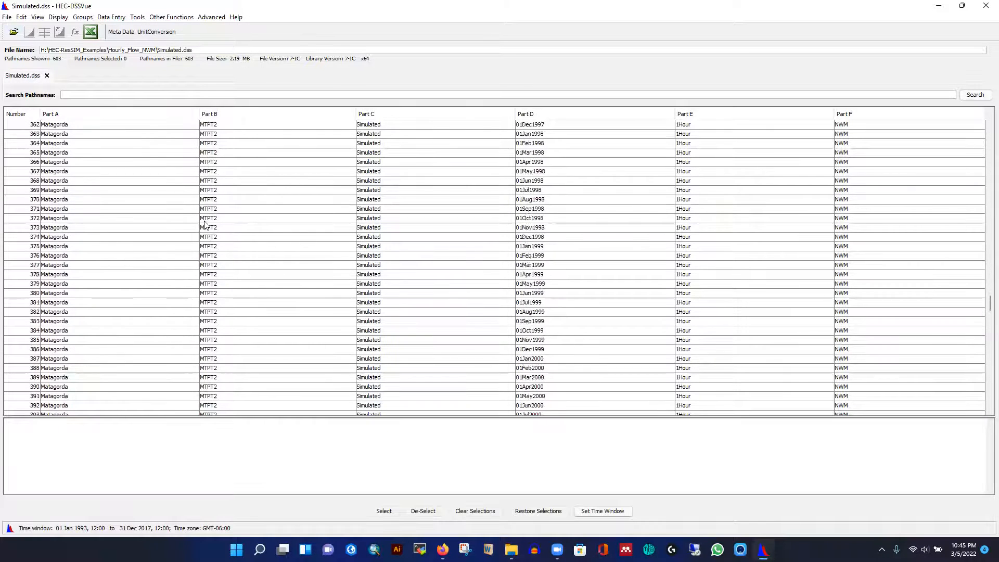
scroll(207, 227, "up", 20)
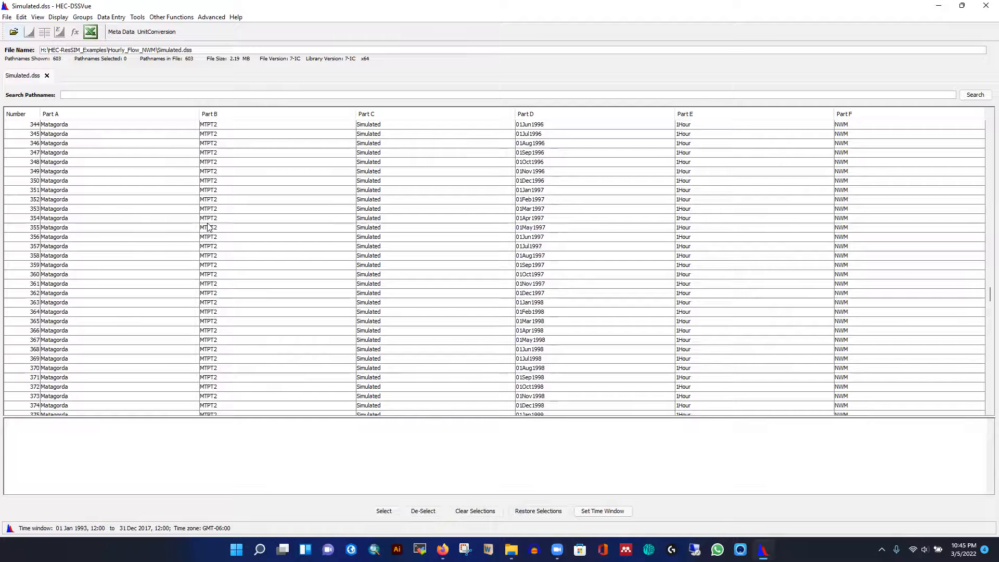
scroll(209, 228, "up", 12)
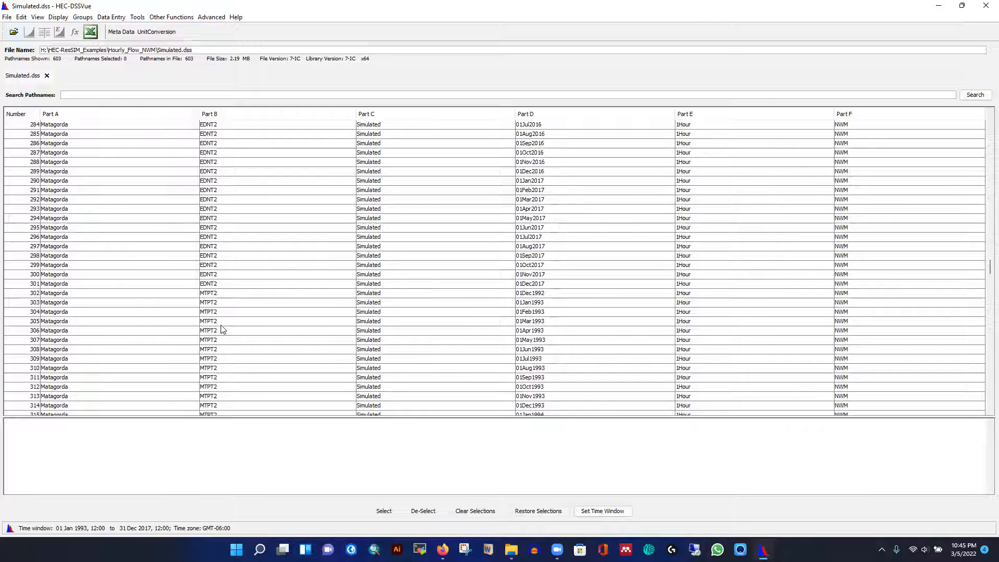
scroll(75, 274, "down", 7)
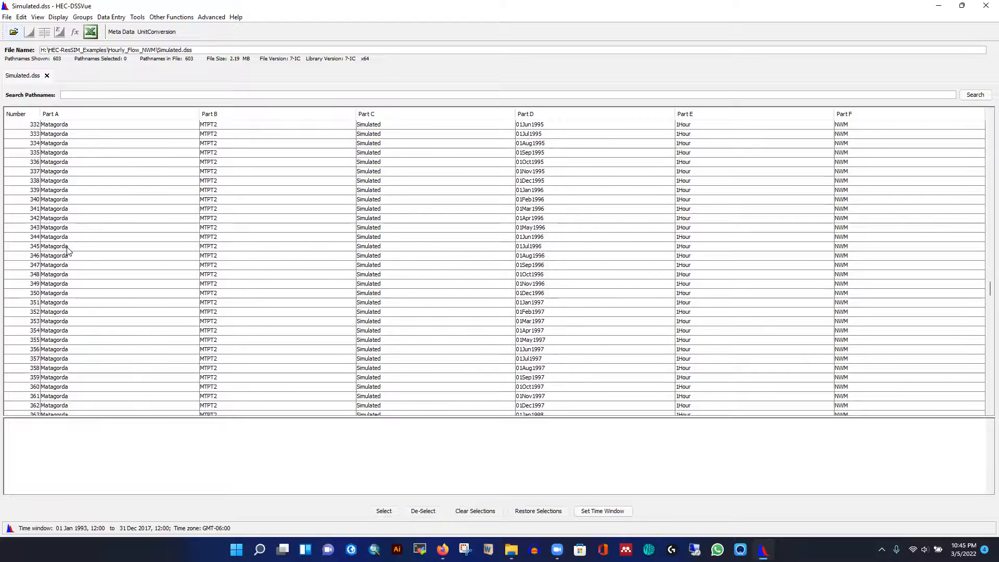
scroll(69, 251, "down", 8)
left_click(73, 265)
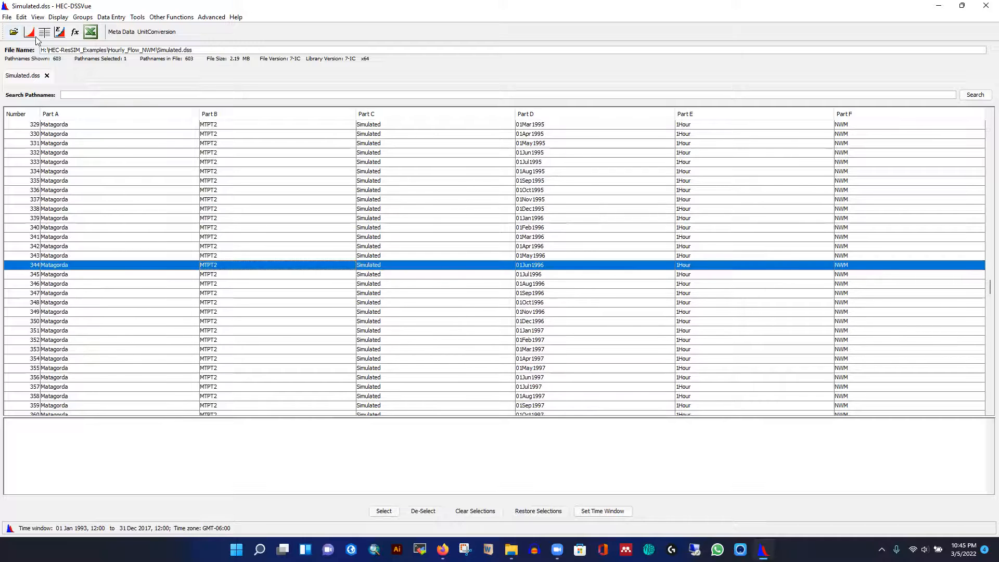
left_click(30, 35)
left_click(310, 49)
left_click_drag(169, 427, 319, 526)
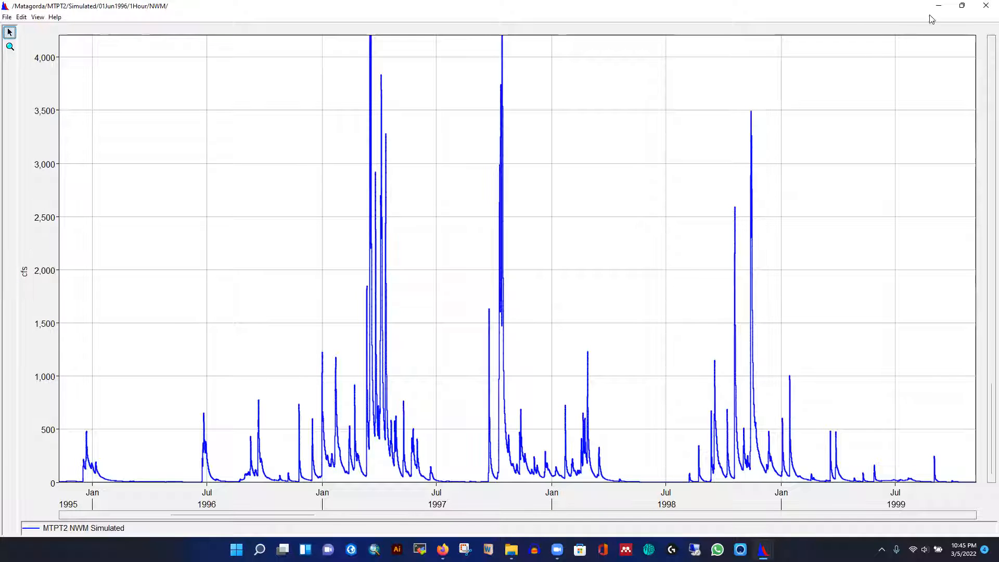
left_click(985, 7)
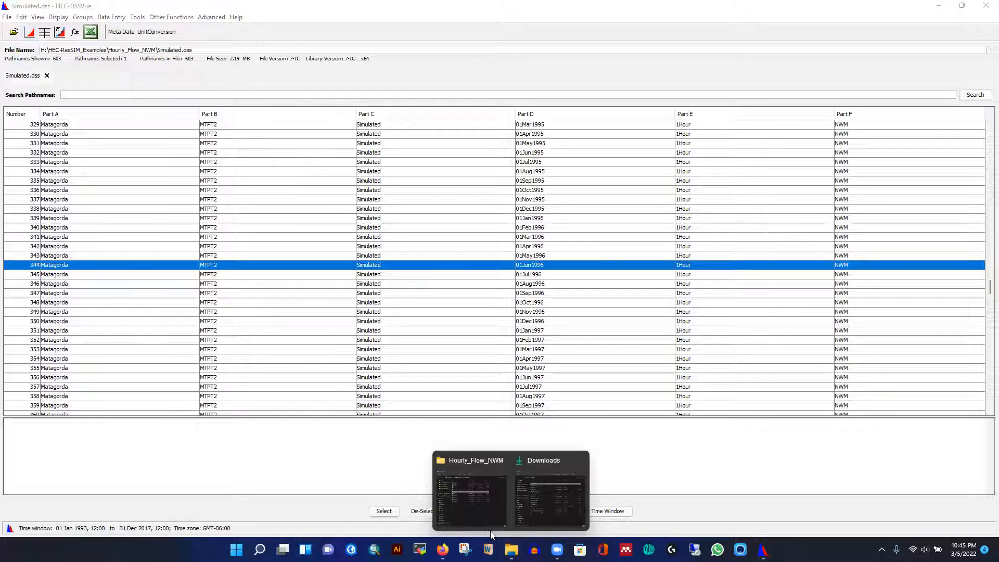
Step: Open MTPT2.csv from the Hourly_Flow_NWM folder in Excel, widen the Date column to read the timestamps, and close it without saving
left_click(491, 499)
left_click(403, 338)
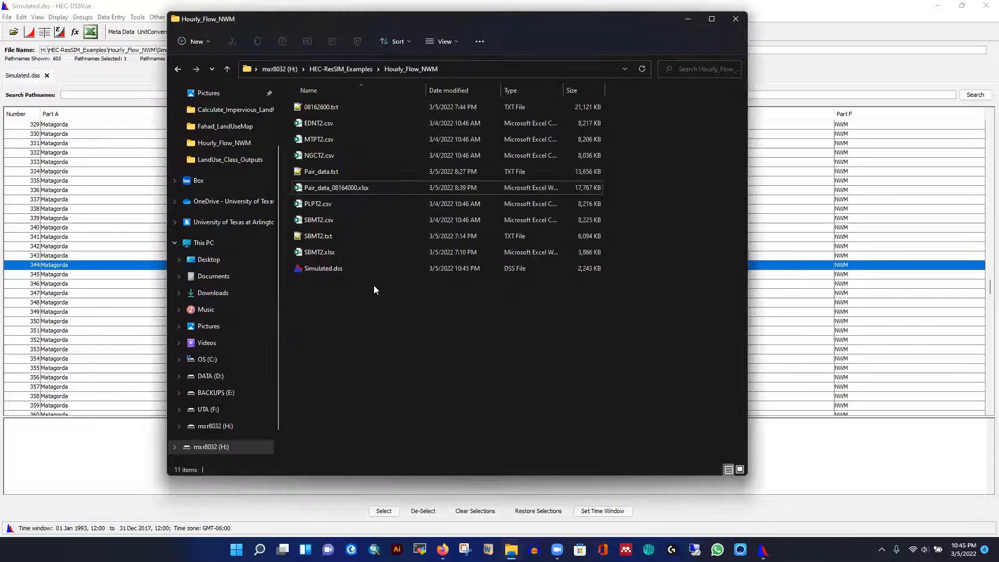
double_click(324, 139)
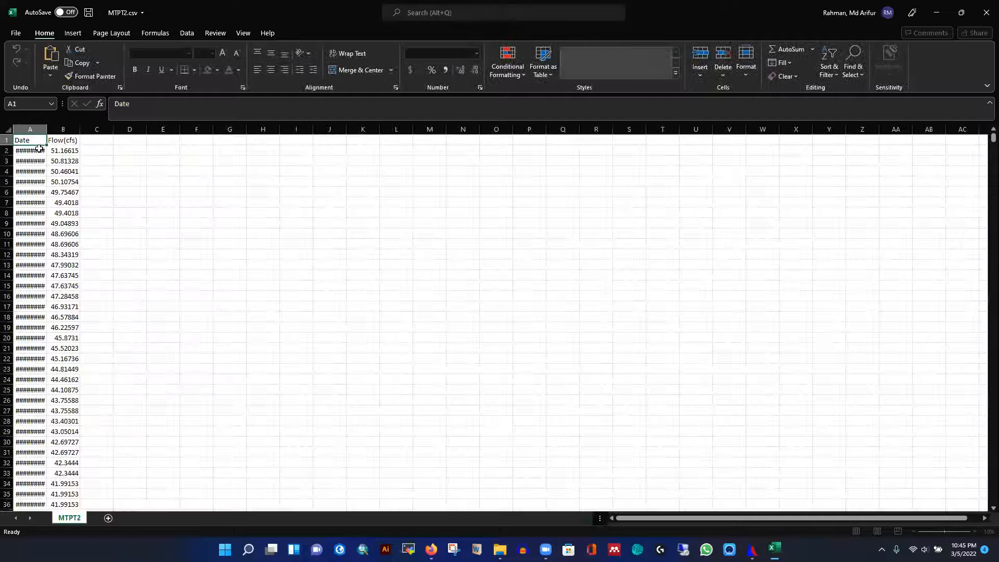
double_click(47, 129)
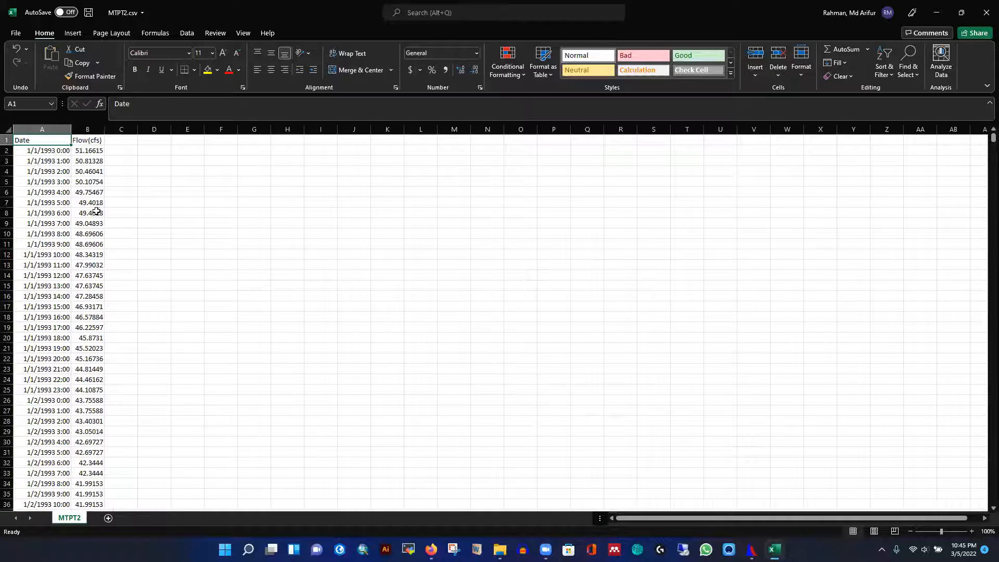
left_click(987, 12)
left_click(499, 285)
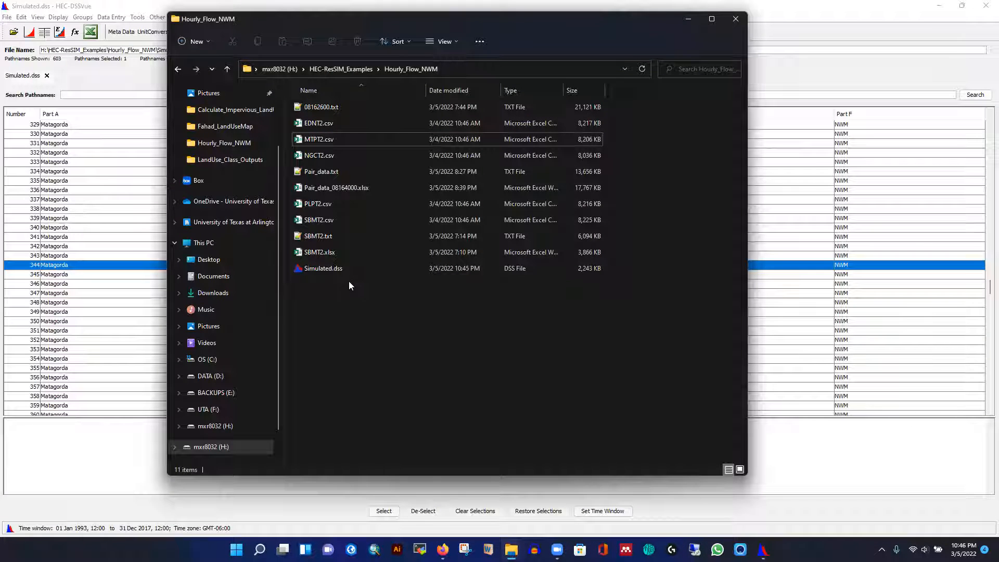
Step: Open SBMT2.xlsx in Excel, fit the Date column to check its hourly timestamps and flows, and close it without saving
double_click(318, 254)
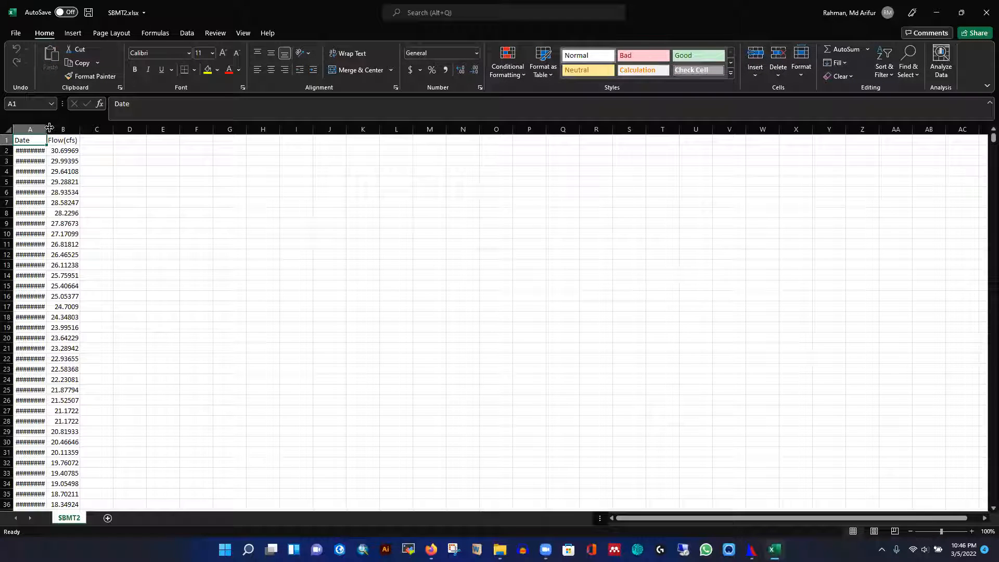
double_click(47, 130)
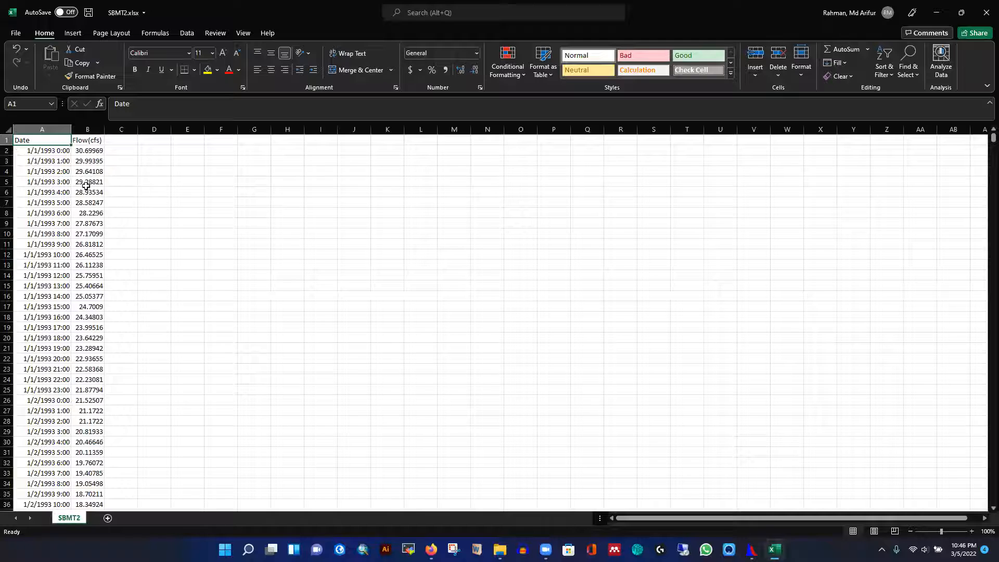
left_click(985, 11)
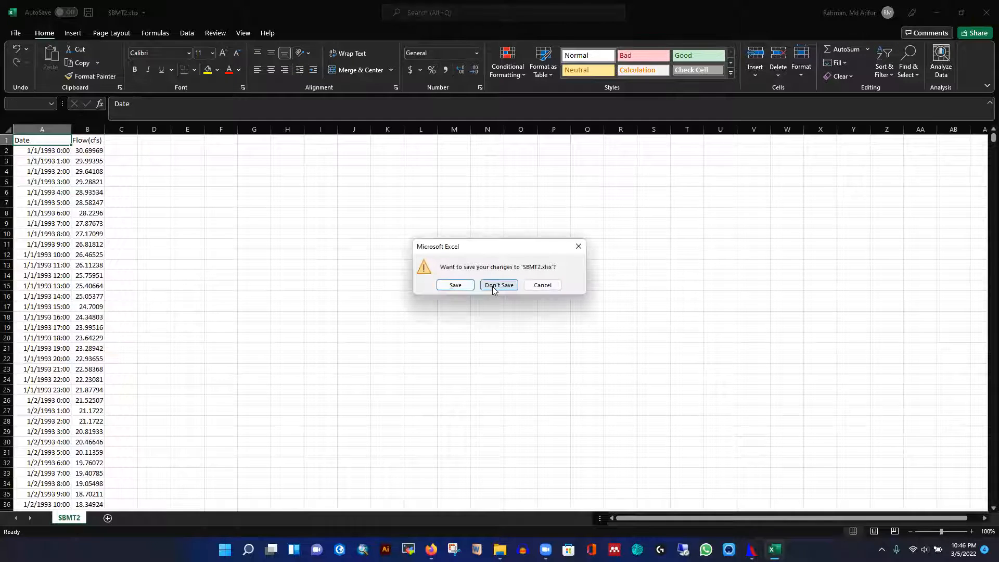
left_click(497, 285)
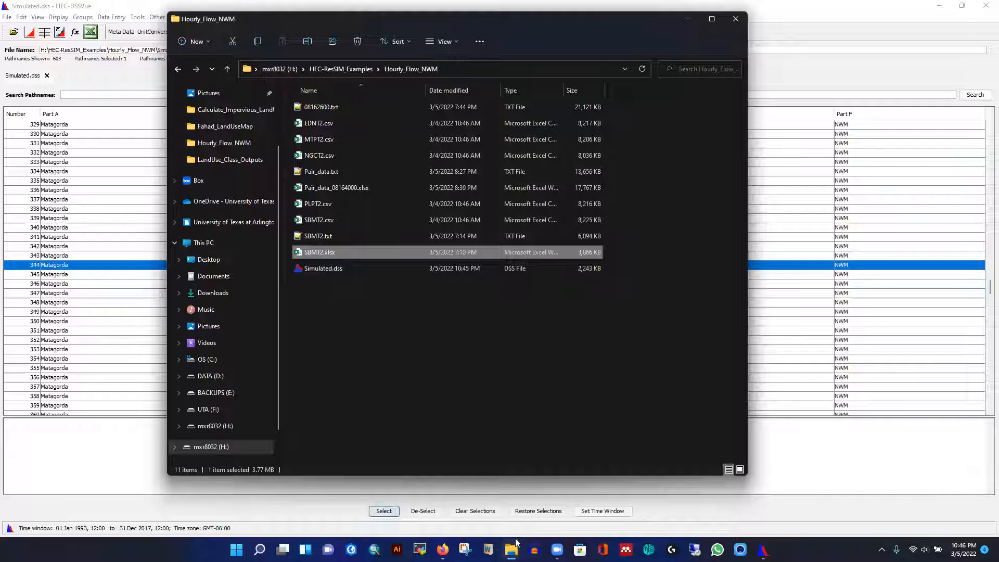
Step: Switch back to HEC-DSSVue and load SBMT2.xlsx from the Hourly_Flow_NWM folder through the Excel import
left_click(764, 551)
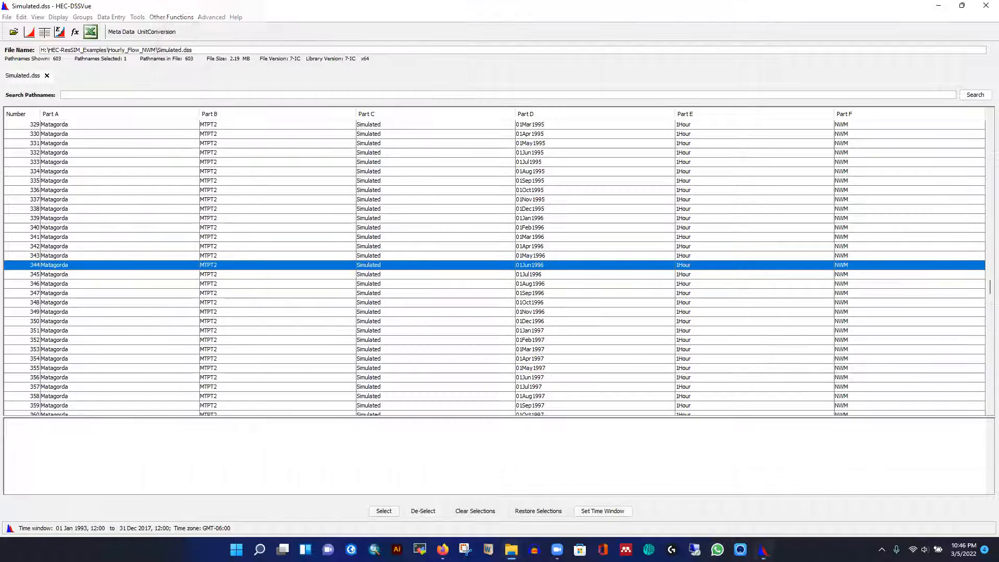
left_click(115, 18)
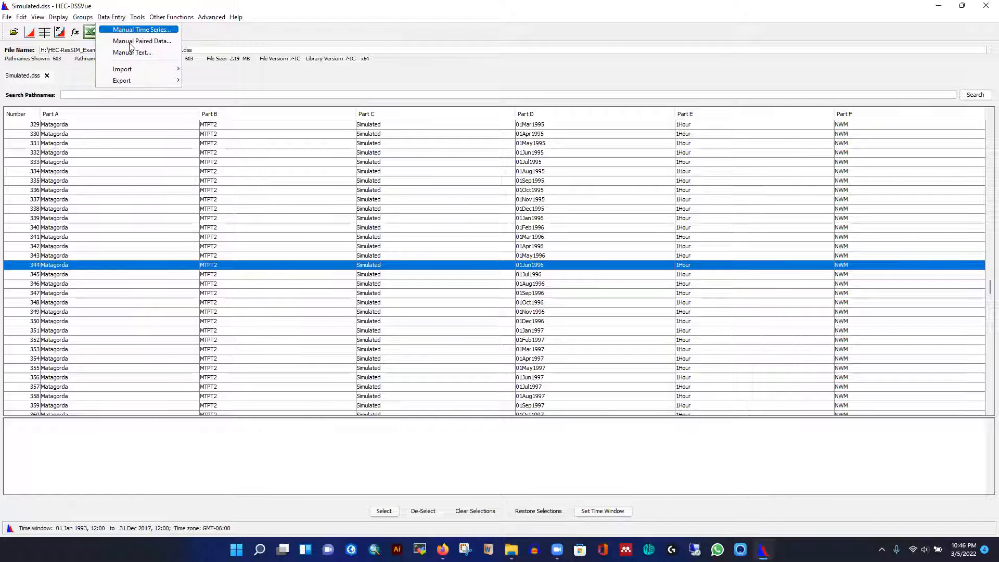
mouse_move(161, 69)
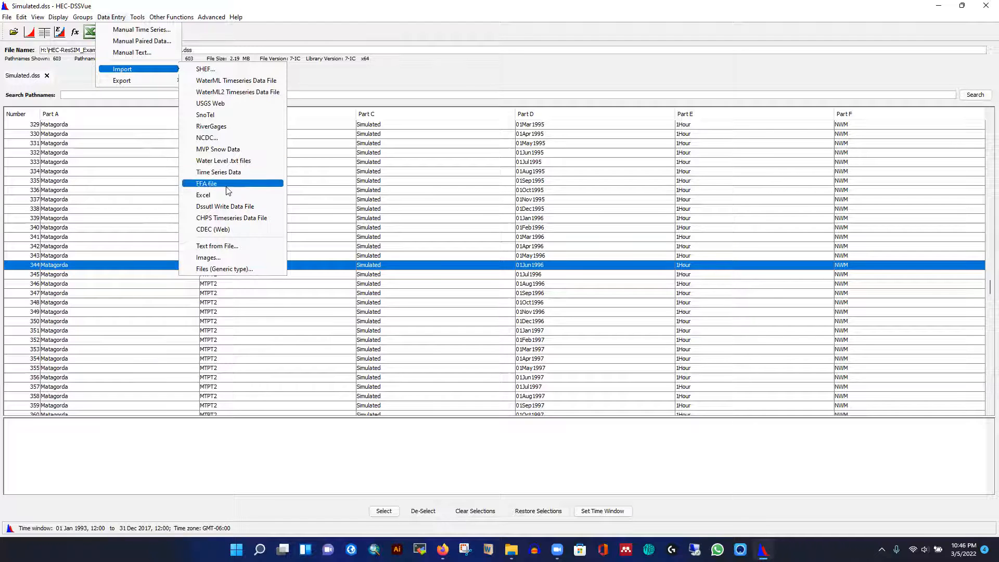
left_click(204, 195)
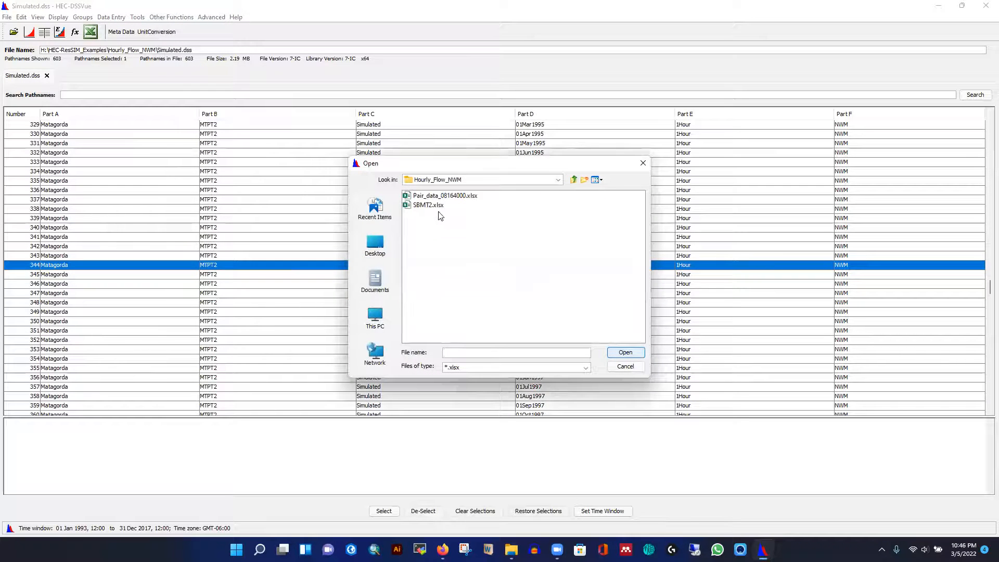
left_click(426, 206)
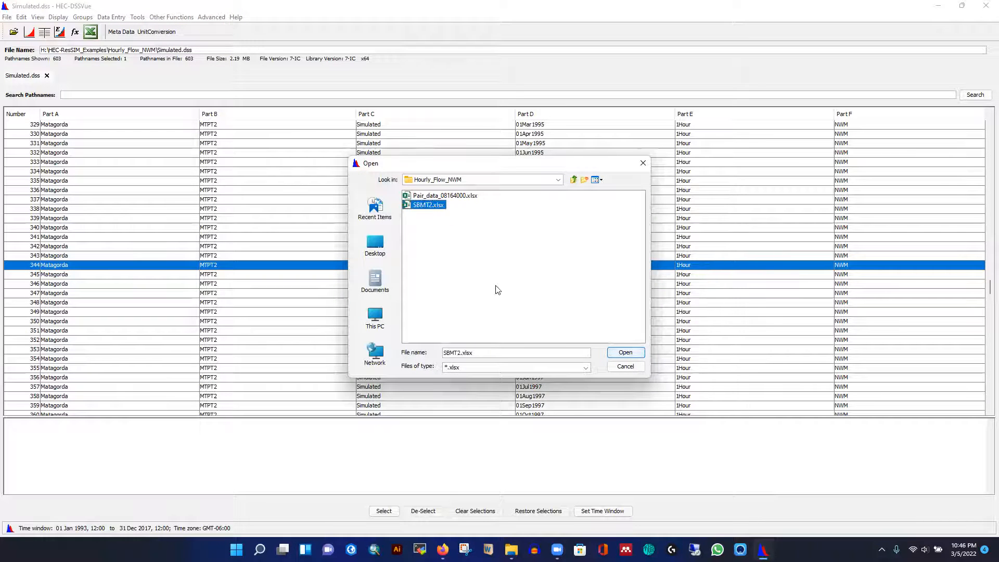
left_click(620, 352)
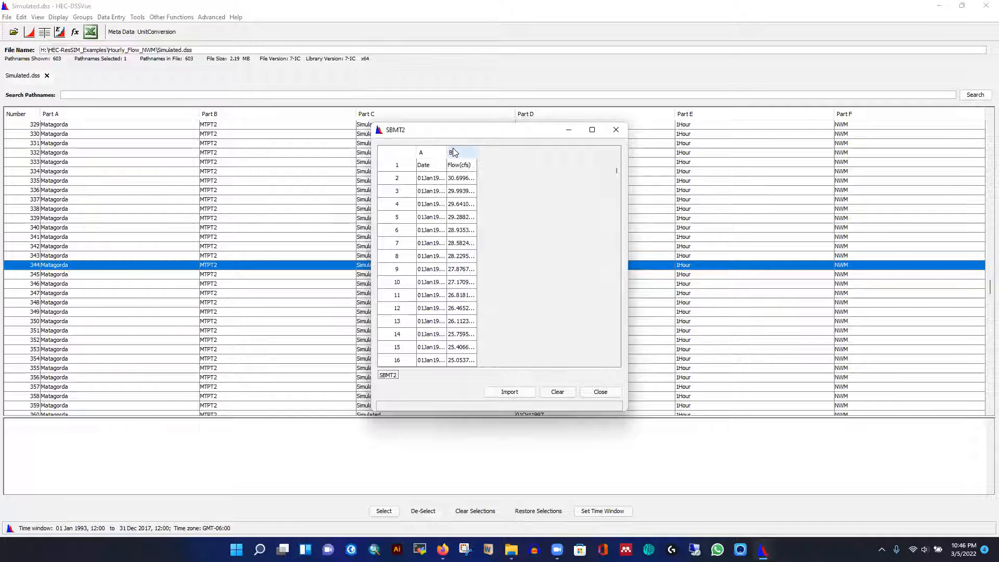
Step: Widen column A of the SBMT2 import table and mark the header cells Date and Flow(cfs) as skipped
left_click_drag(447, 153, 558, 156)
left_click(437, 166)
right_click(438, 167)
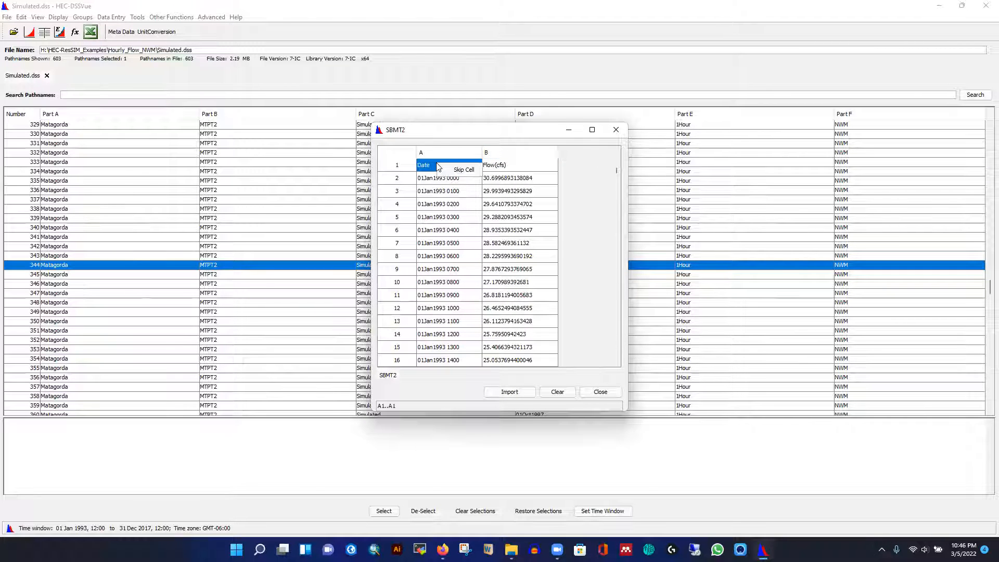
left_click(465, 170)
left_click(495, 166)
right_click(494, 164)
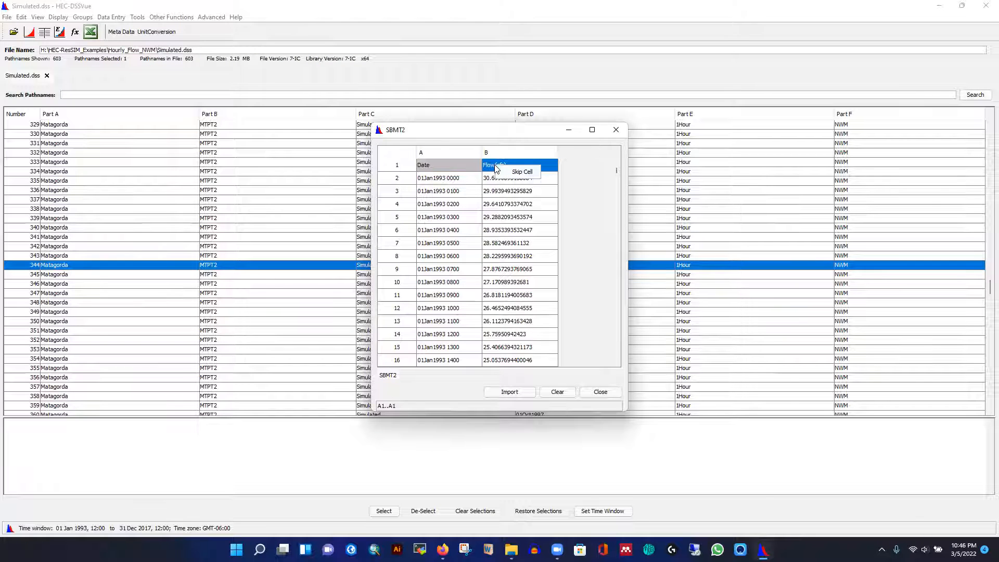
left_click(512, 174)
Step: Define column A of the SBMT2 table as the date and time column and column B as the data column
left_click_drag(458, 130, 425, 88)
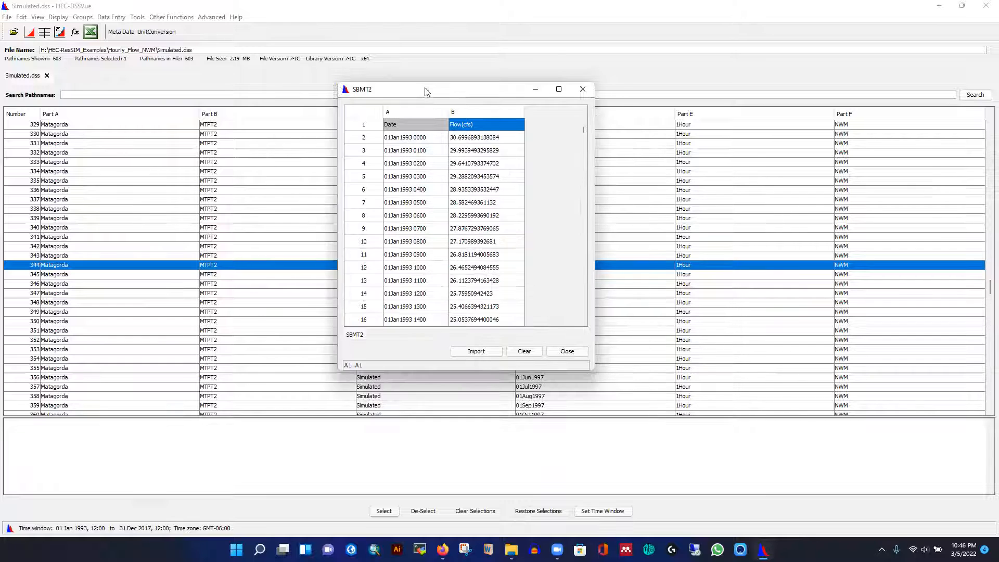
right_click(411, 113)
mouse_move(458, 136)
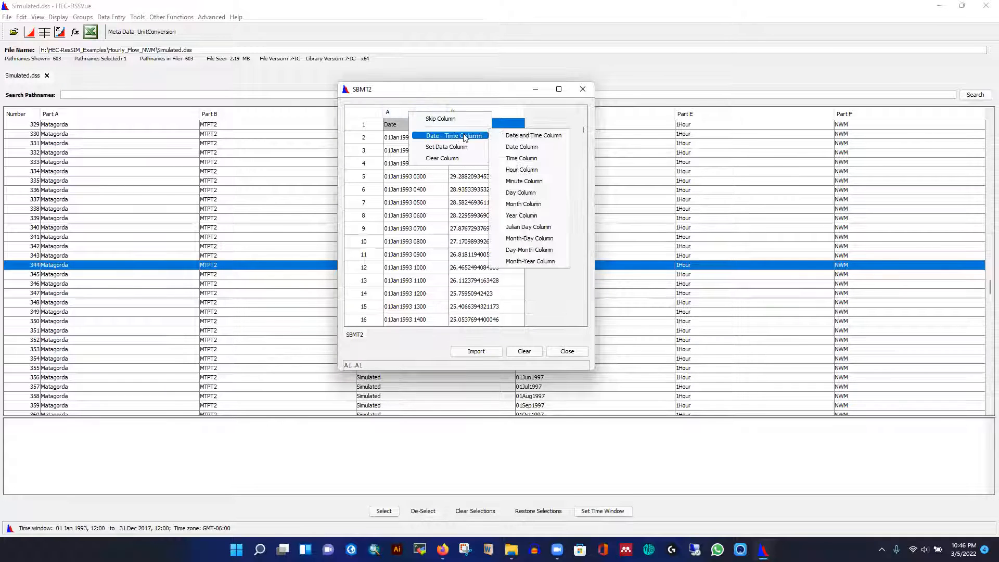
left_click(506, 137)
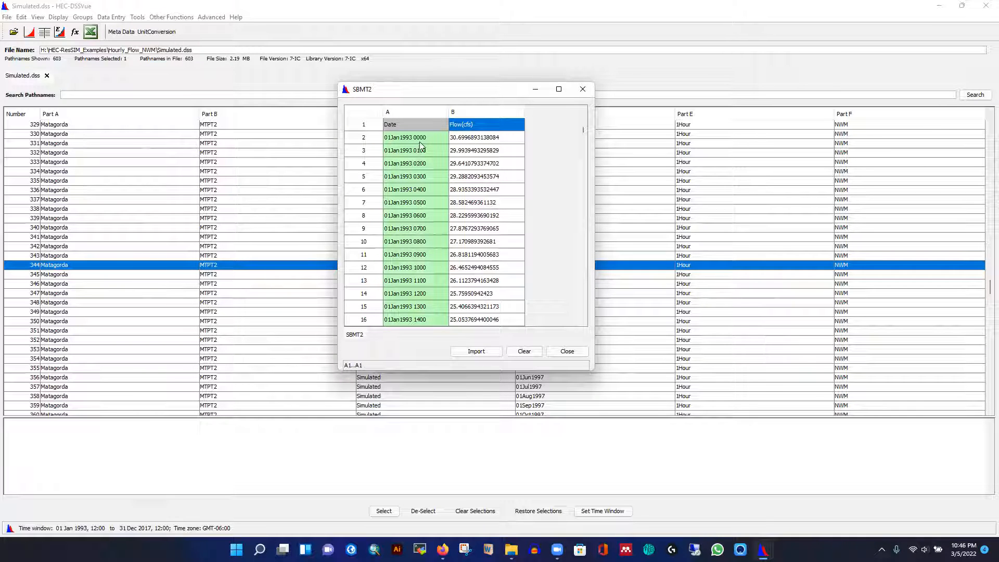
right_click(472, 112)
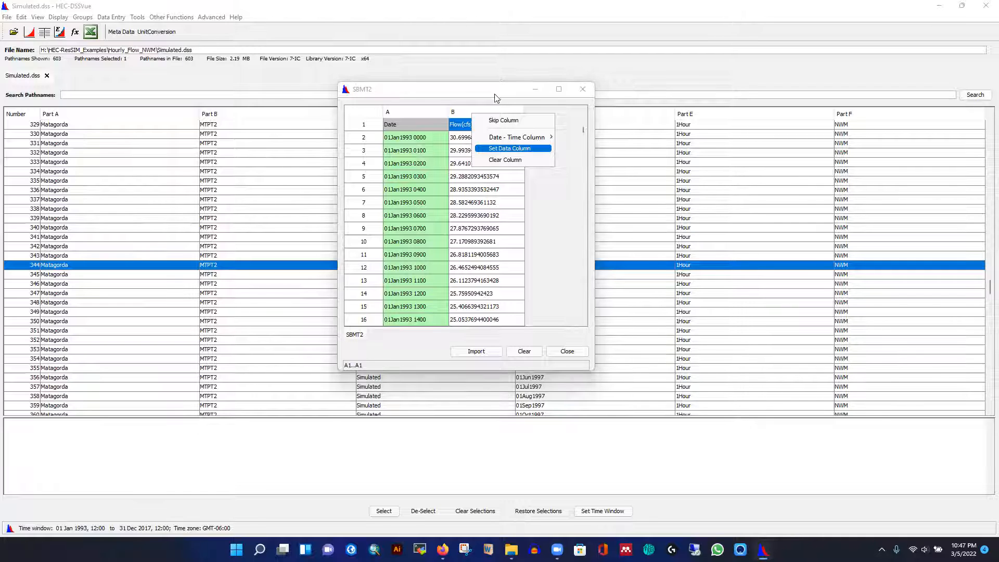
left_click(516, 149)
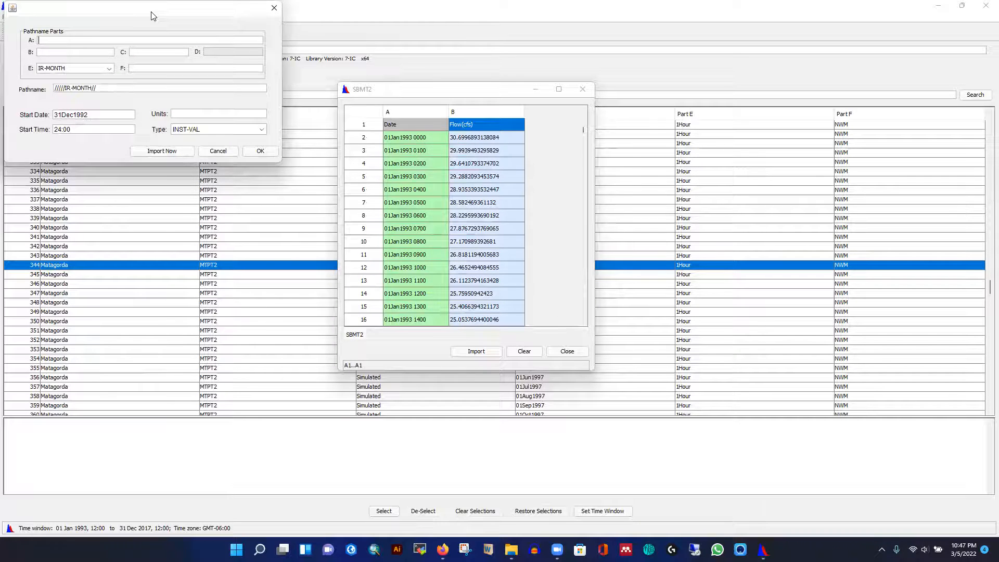
Step: Set pathname part A to Matagorda, B to SBMT2, C to Simulated, E to 1HOUR and F to NWM
left_click(367, 128)
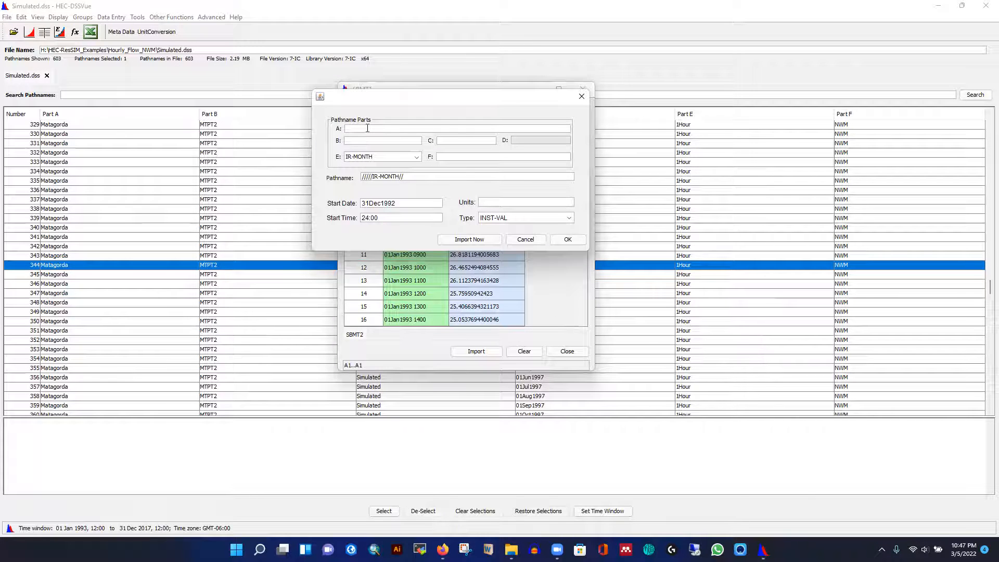
type("Matagorda")
left_click(396, 141)
type("SBM")
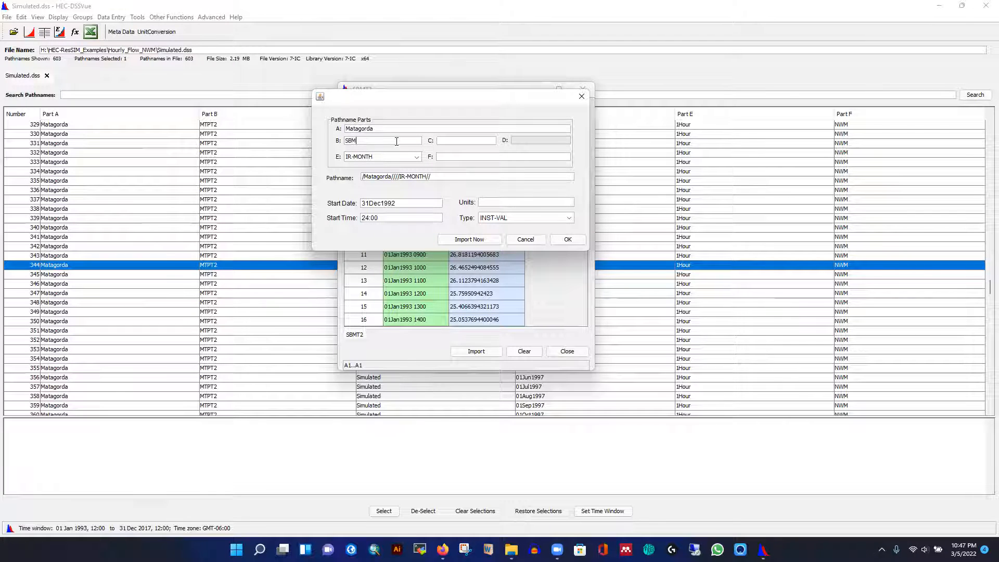
type("T2")
left_click(463, 142)
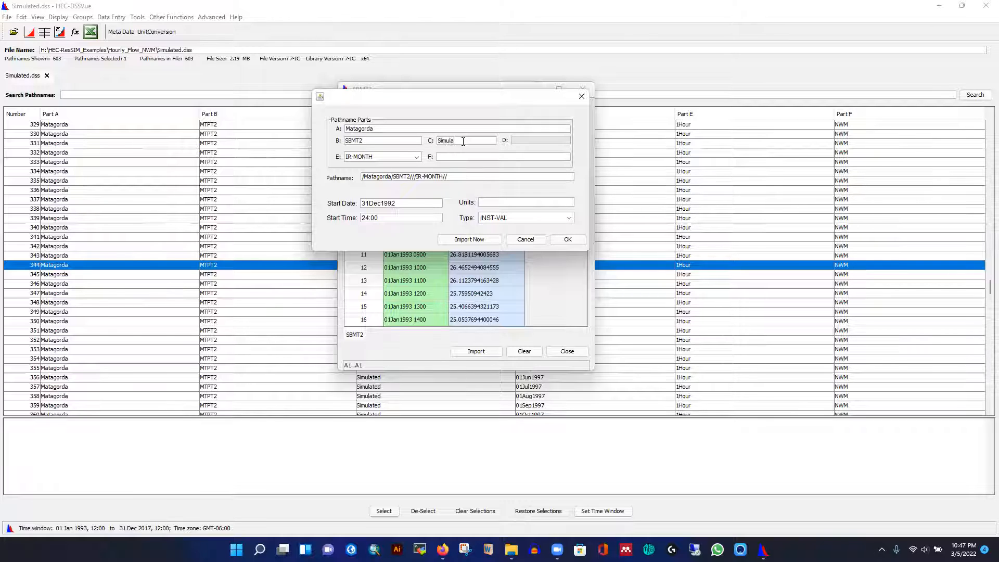
left_click(401, 158)
scroll(379, 196, "down", 3)
scroll(379, 195, "down", 3)
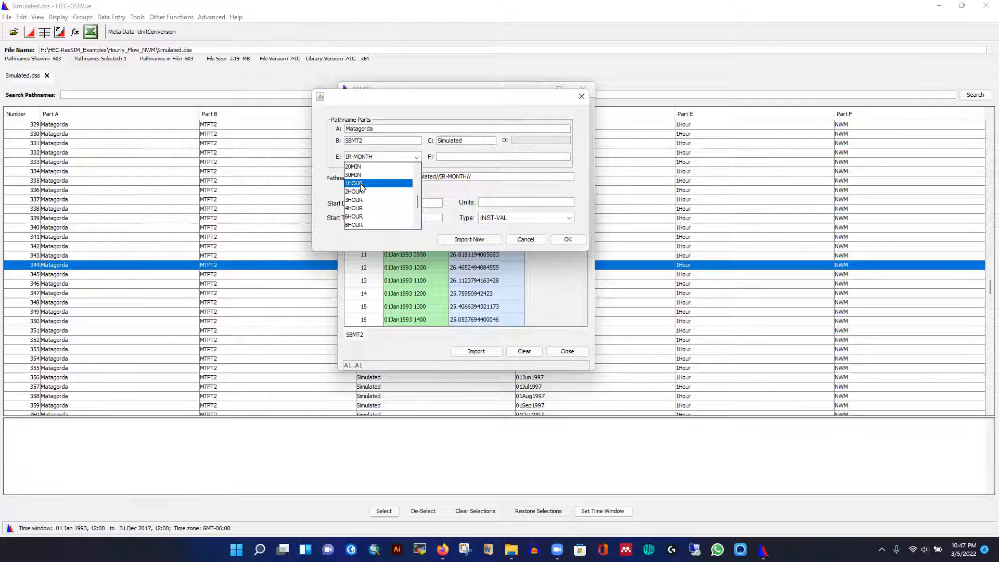
left_click(379, 182)
left_click(457, 156)
type("NWM")
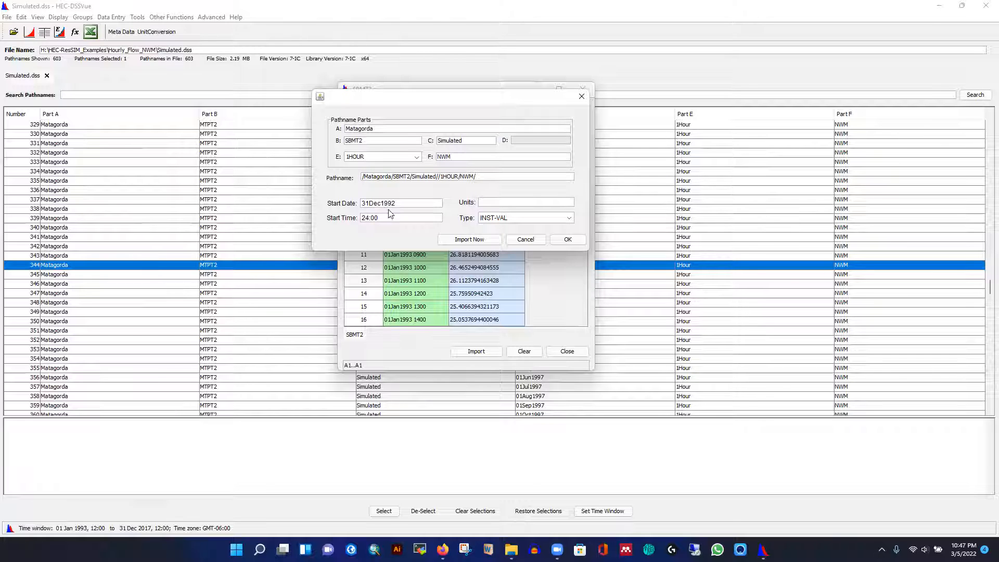
Step: Set the units to cfs and the type to PER-AVER, and import the SBMT2 flow data immediately
left_click(482, 202)
type("cfs")
left_click(504, 218)
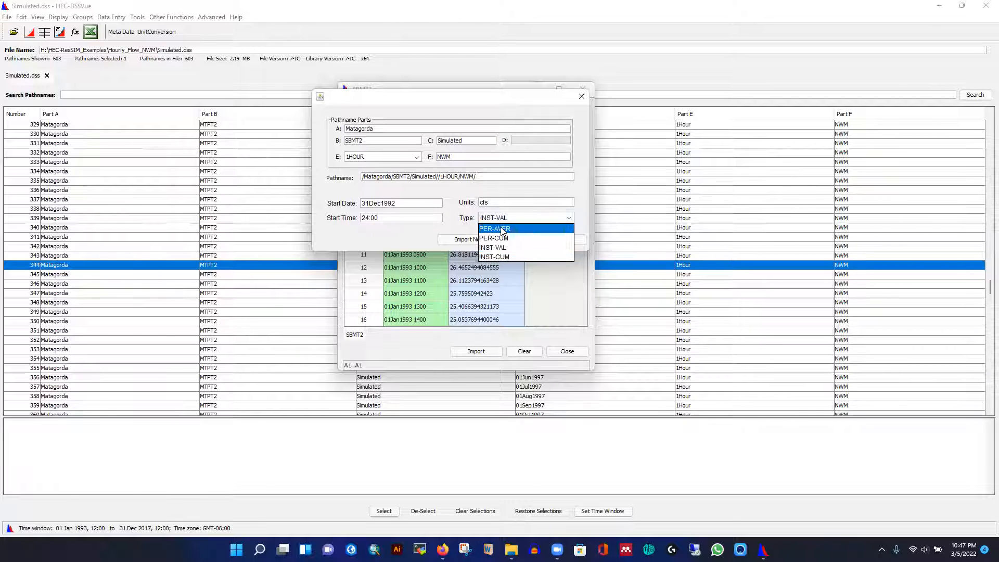
left_click(502, 229)
left_click(471, 240)
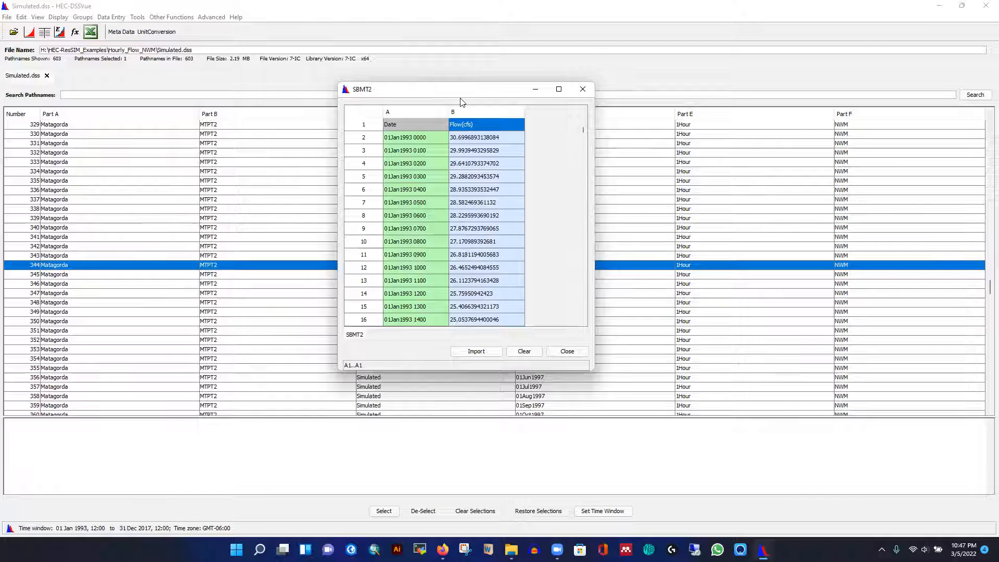
Step: Import the SBMT2 flow table into Simulated.dss and close the import table
left_click_drag(461, 102, 459, 74)
left_click(474, 323)
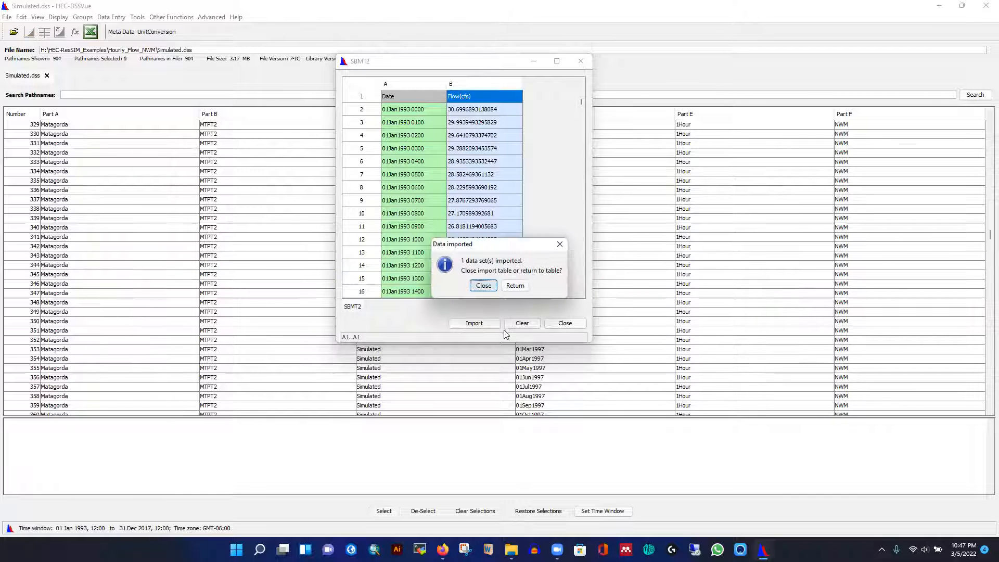
left_click(484, 285)
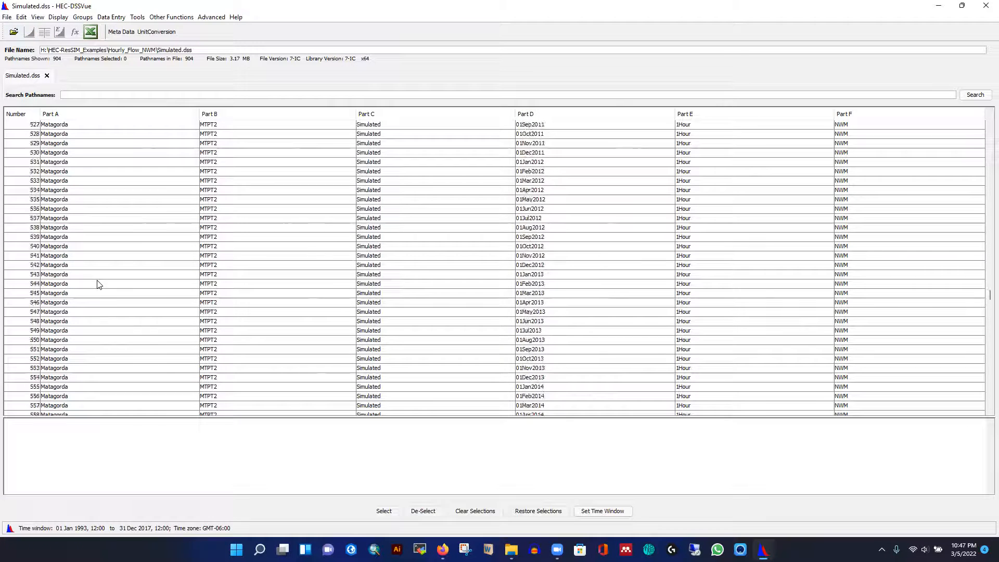
Step: Plot the imported SBMT2 simulated flow series, zoom in on the 1998–1999 peaks, and close the plot
left_click(57, 228)
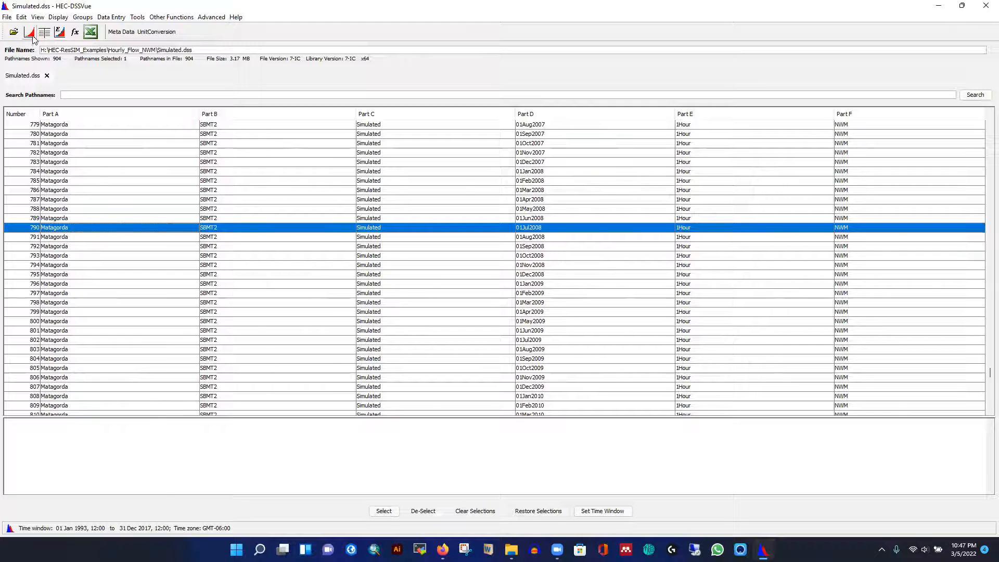
left_click(29, 31)
left_click(316, 47)
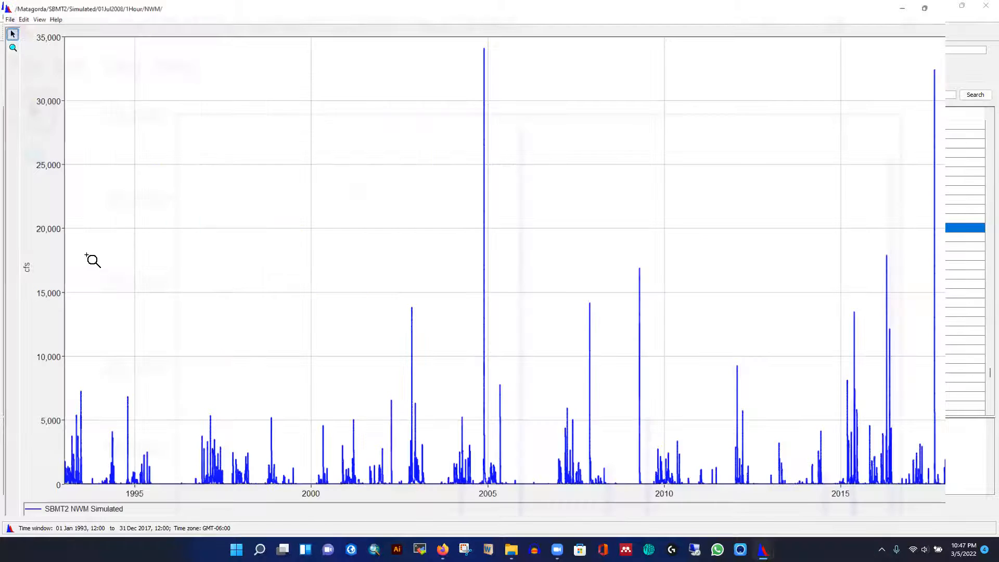
left_click_drag(209, 434, 457, 502)
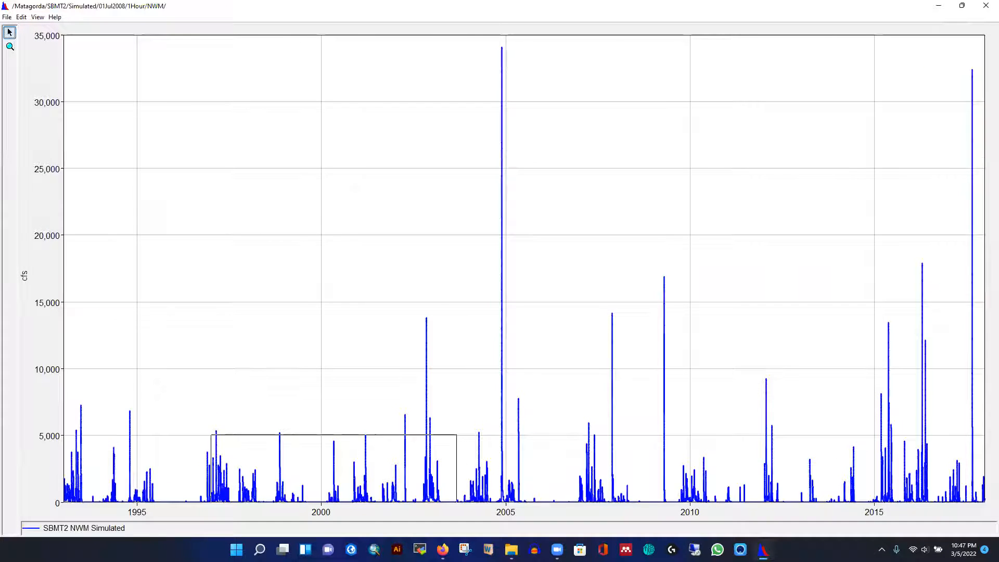
left_click_drag(225, 363, 401, 503)
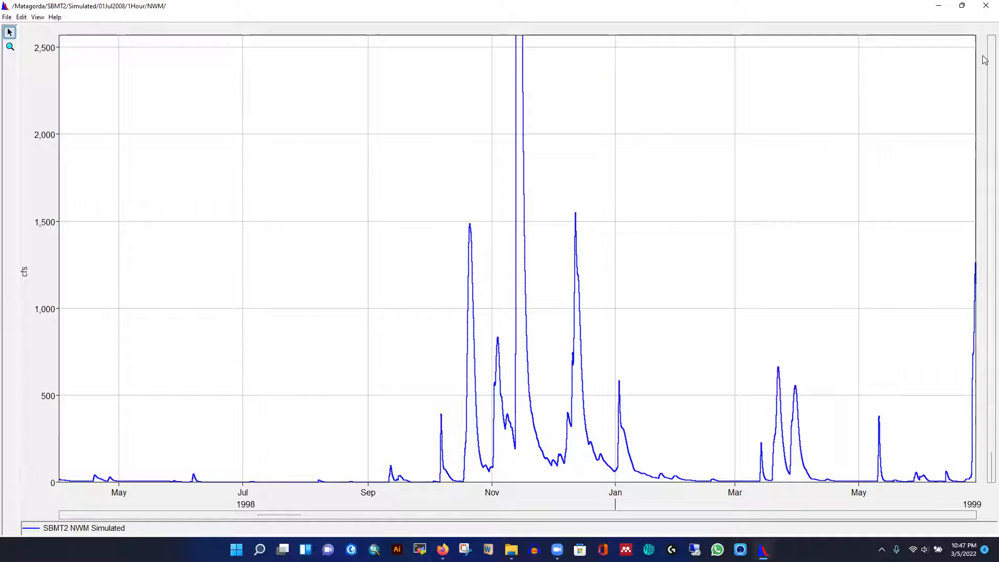
left_click(983, 10)
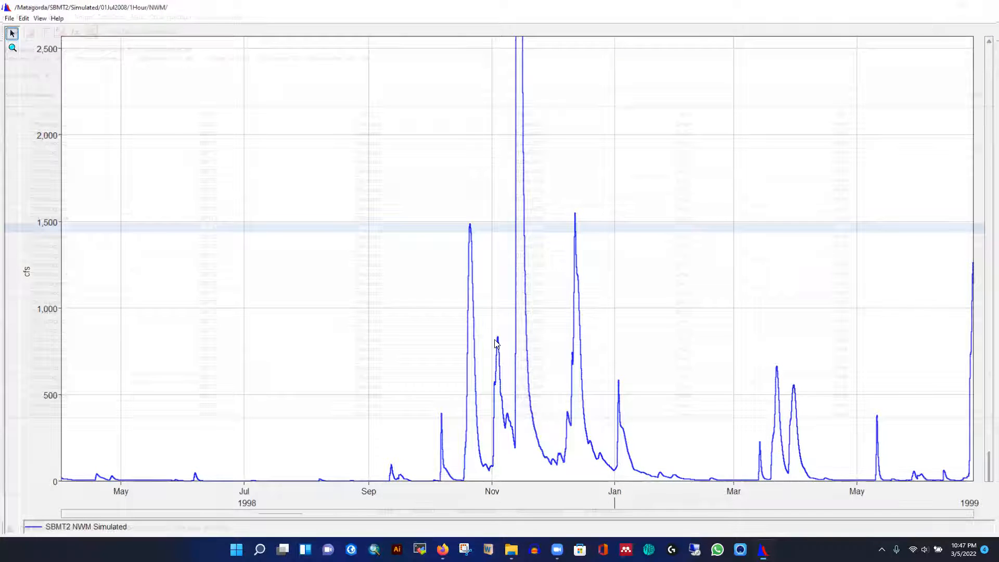
scroll(319, 234, "down", 5)
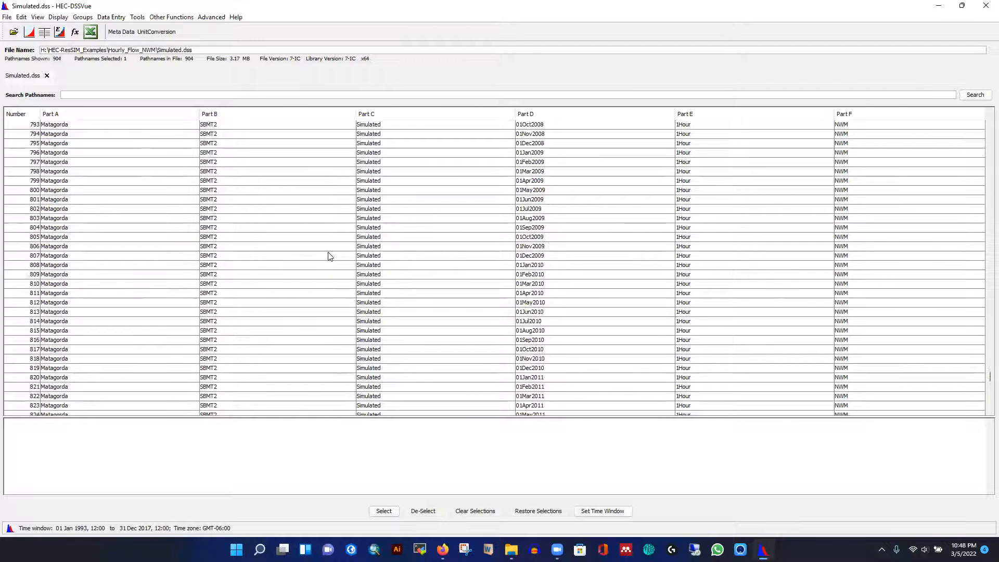
scroll(317, 247, "up", 1)
left_click(114, 17)
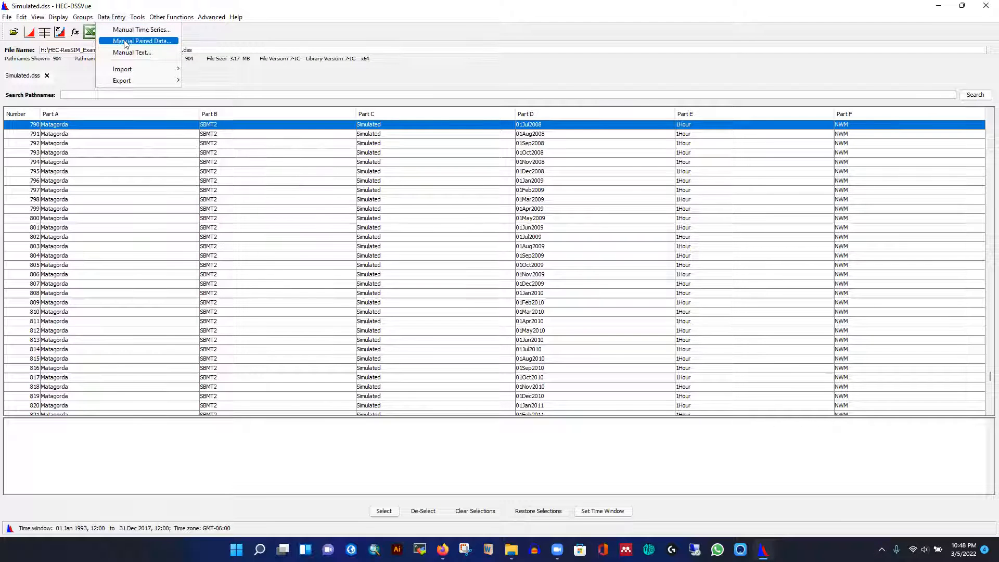
mouse_move(134, 69)
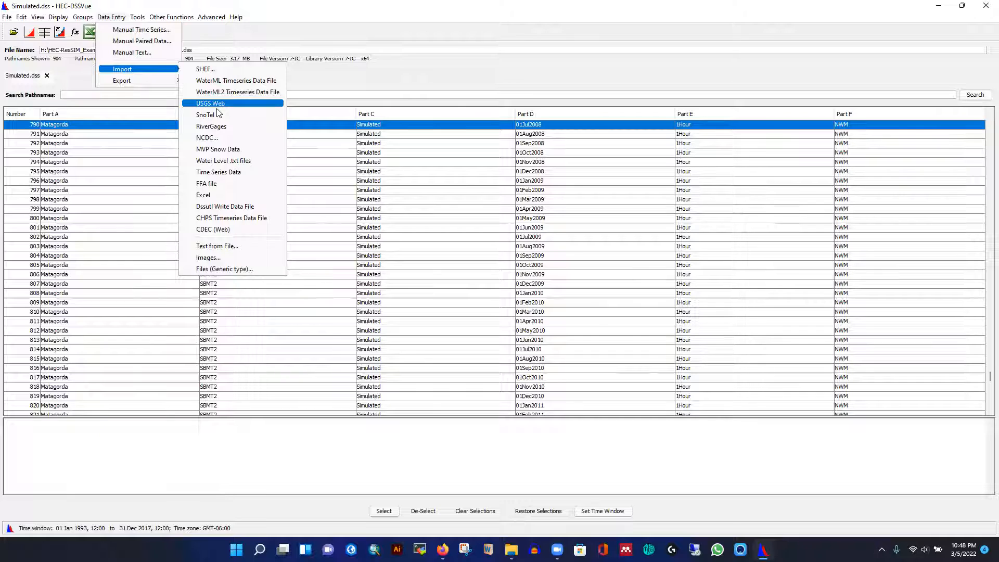
left_click(502, 65)
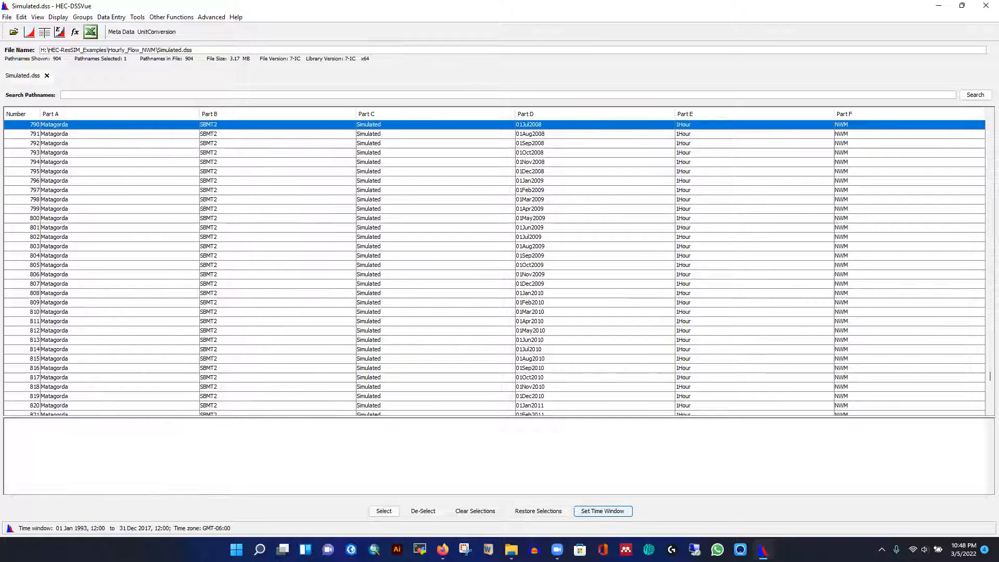
Step: Open 08162600.txt from the Hourly_Flow_NWM folder in Notepad++
left_click(512, 550)
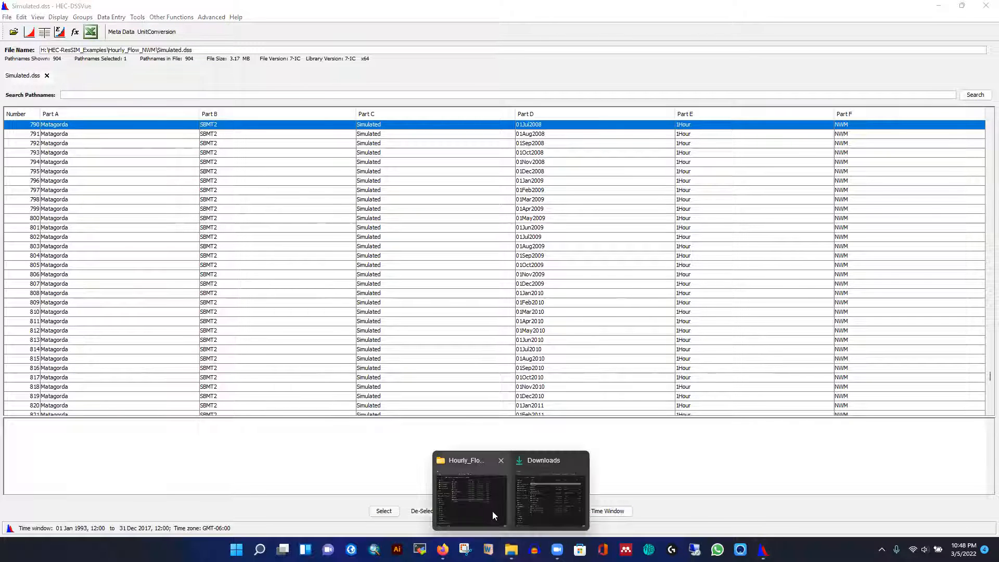
left_click(471, 500)
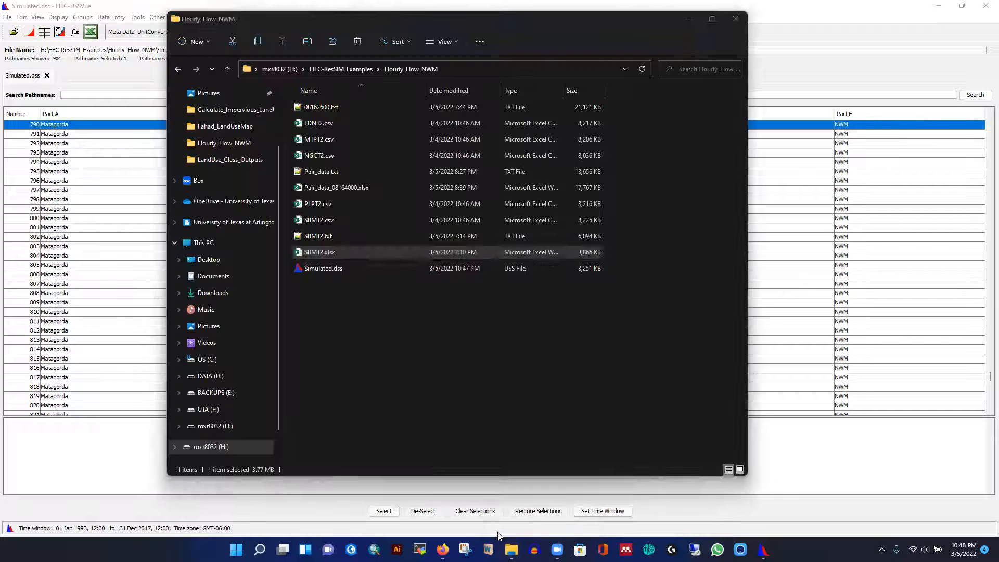
left_click(321, 104)
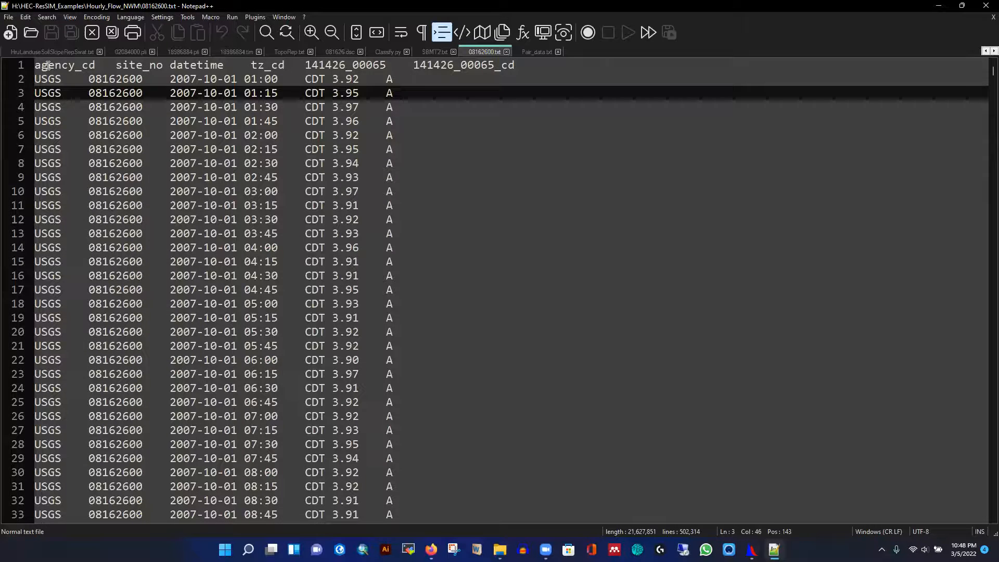
Step: Examine the agency, site number, datetime, time zone and 141426_00065 columns of the USGS text file
left_click(47, 69)
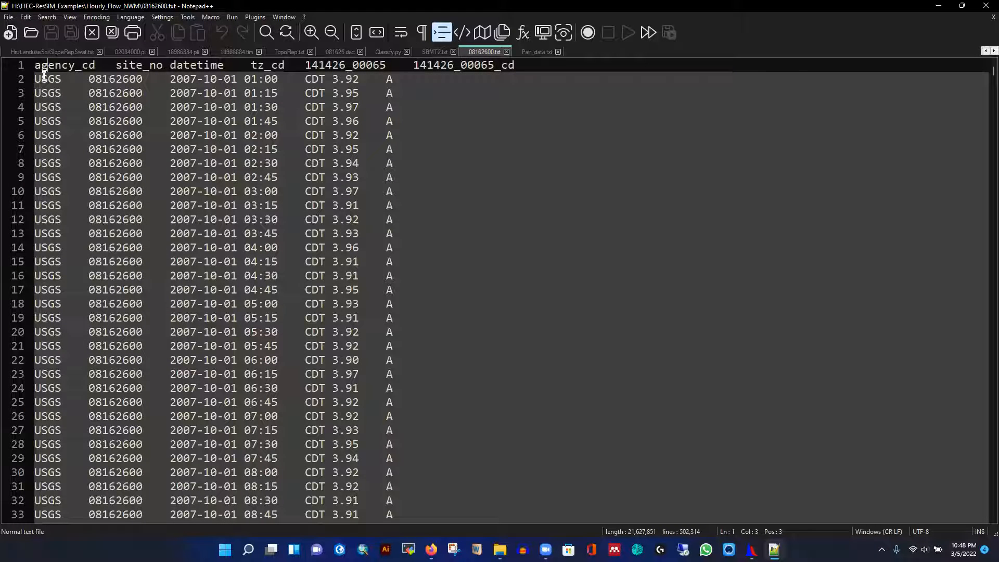
left_click(118, 89)
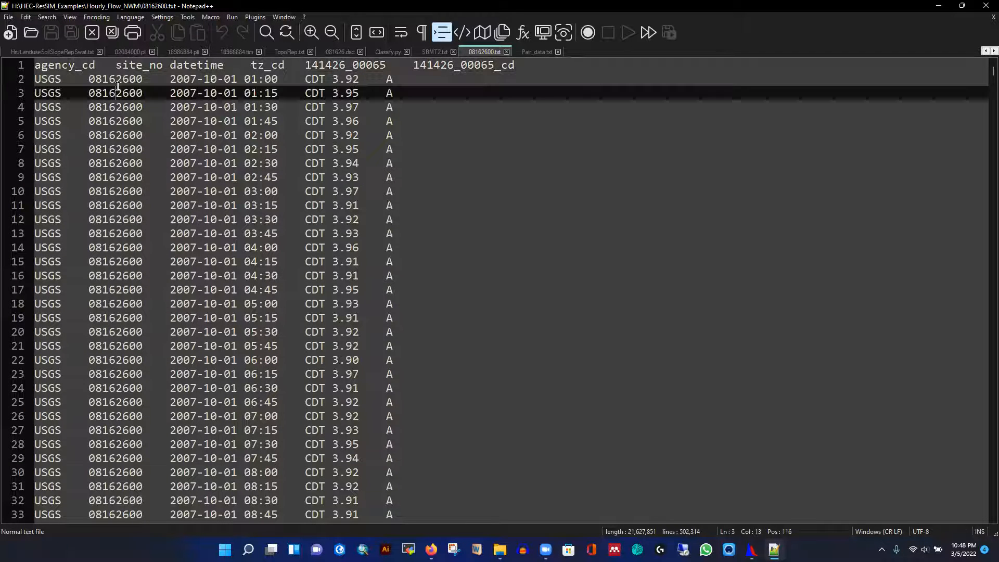
left_click(191, 66)
left_click(191, 110)
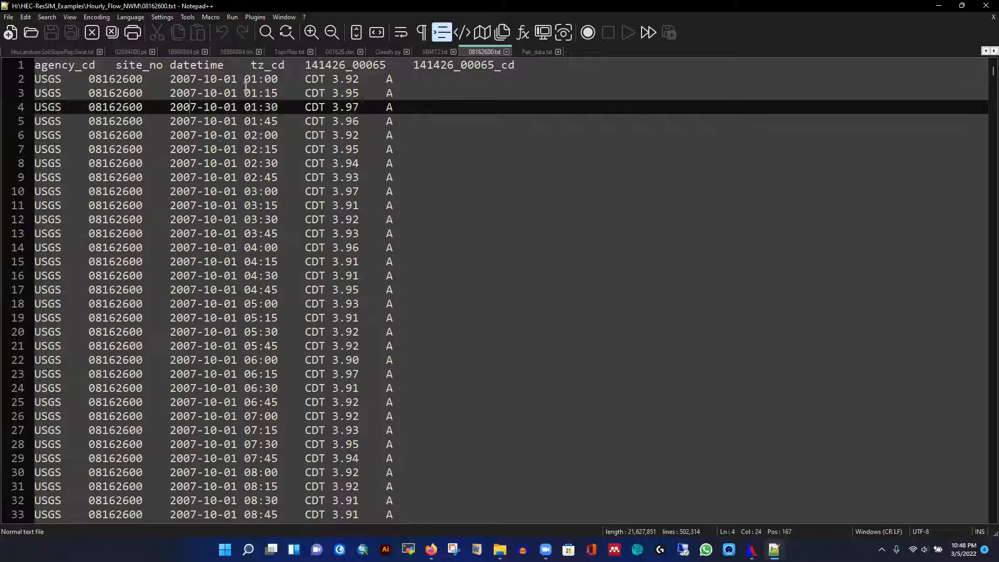
left_click(269, 69)
left_click(269, 91)
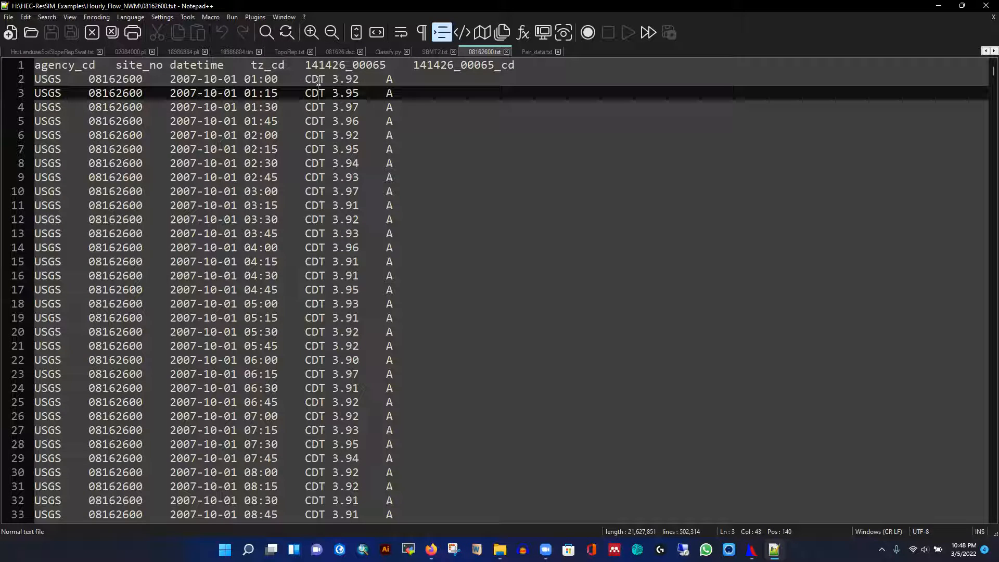
left_click(346, 79)
left_click(345, 65)
left_click(339, 87)
key("Right")
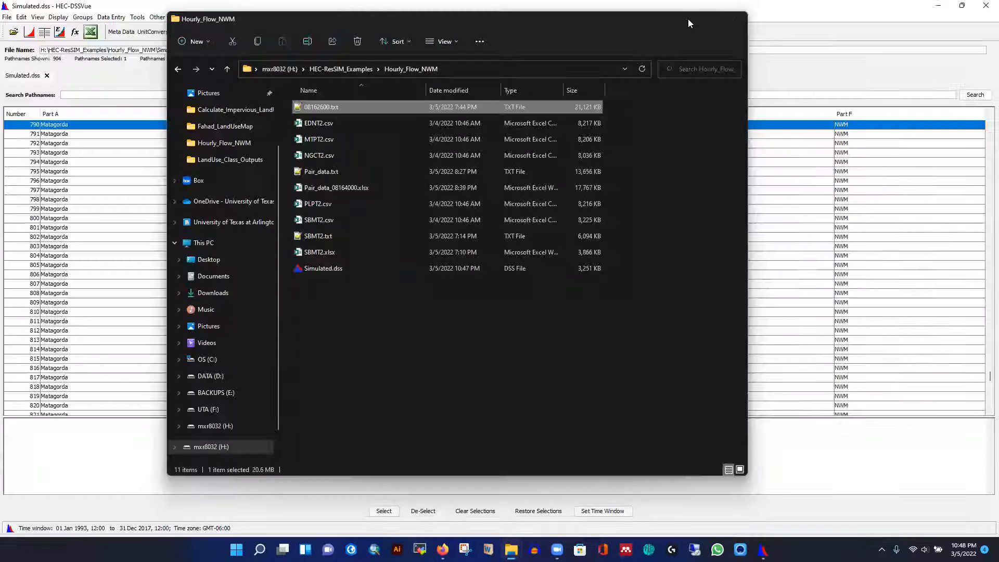
Step: Return to HEC-DSSVue and load 08162600.txt from the Hourly_Flow_NWM folder with the Time Series Data import
left_click(184, 37)
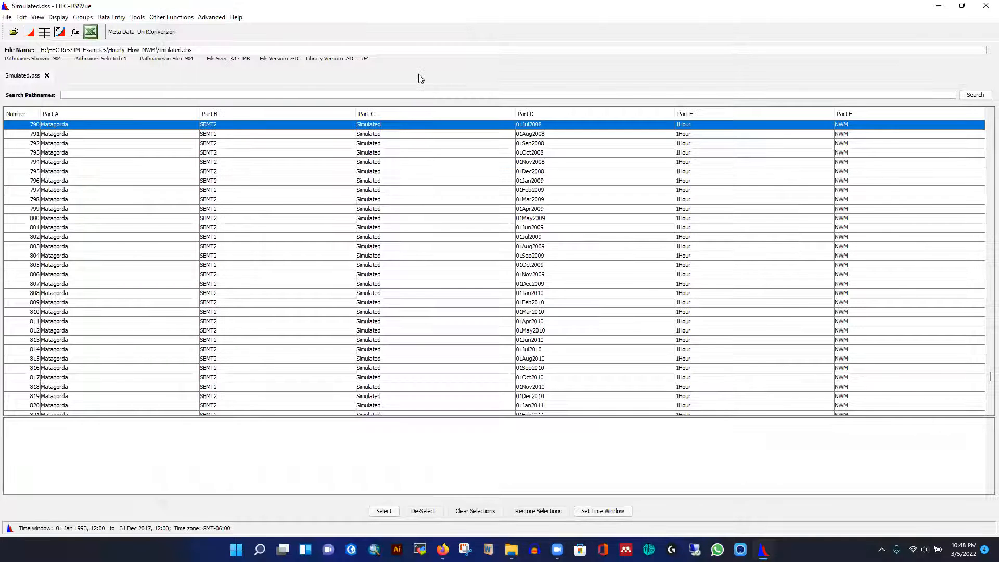
left_click(108, 20)
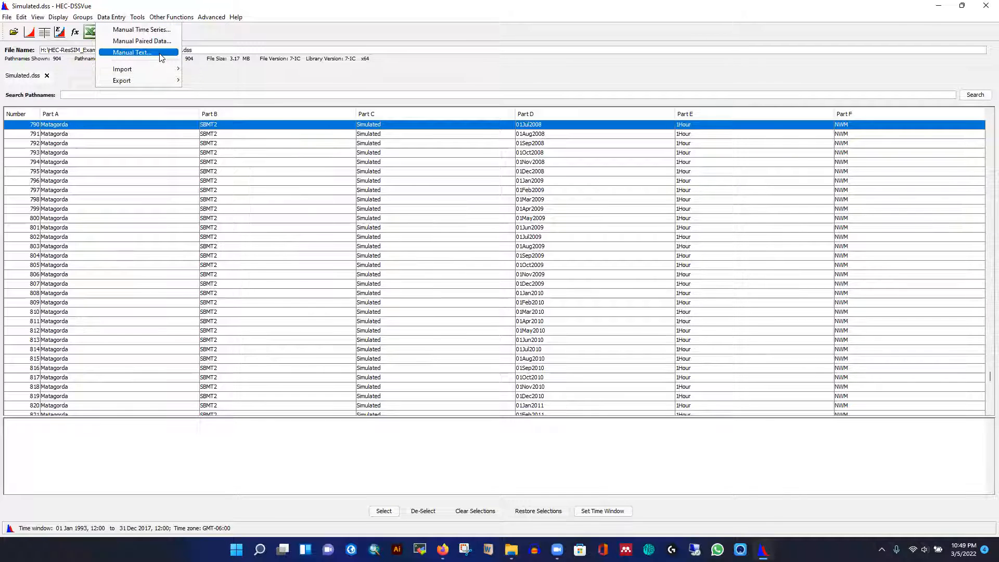
mouse_move(168, 70)
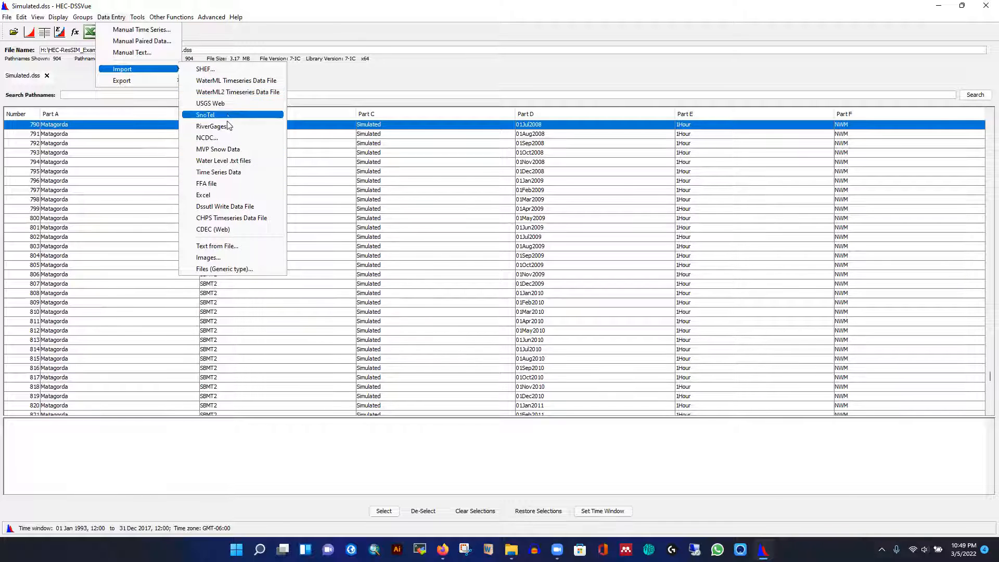
left_click(231, 173)
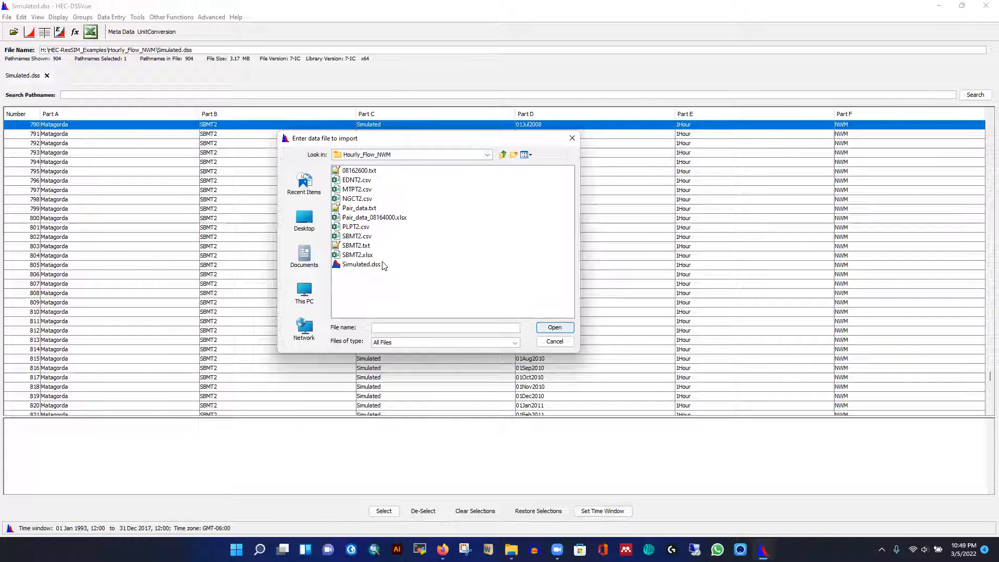
left_click(358, 172)
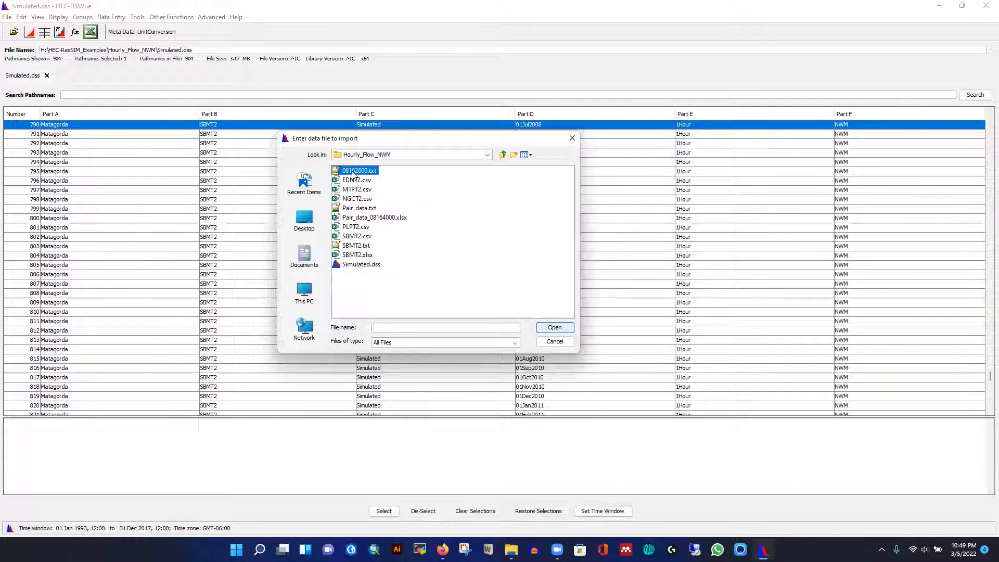
left_click(555, 328)
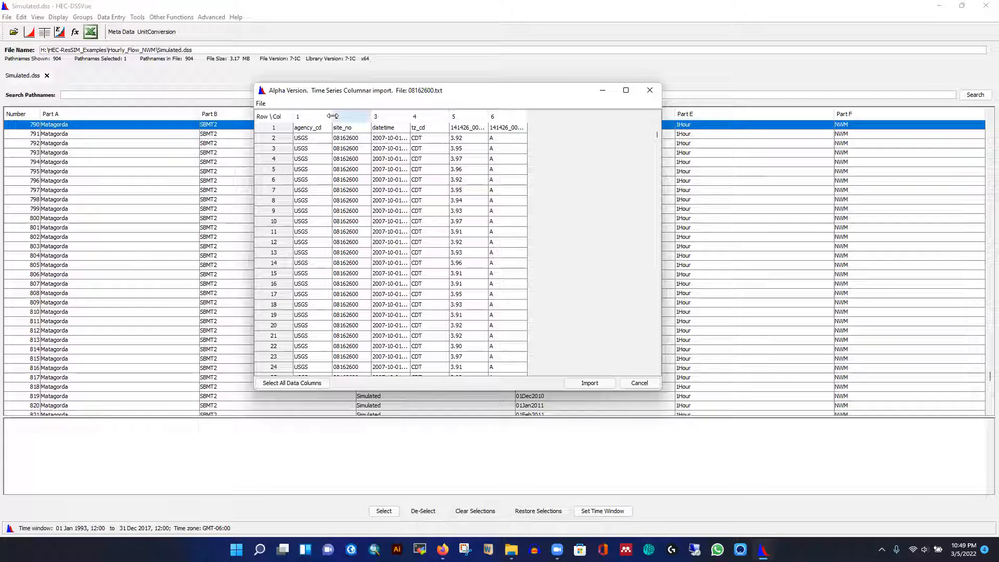
Step: Widen columns 3 and 5 of the import table and mark the header cells datetime and 141426_00065 as skipped
left_click(307, 130)
left_click(346, 129)
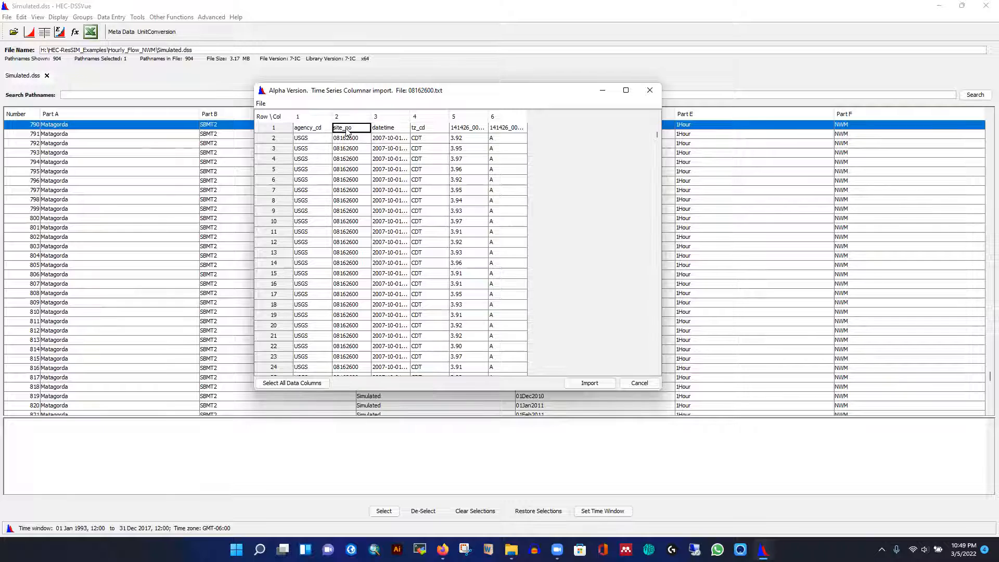
left_click_drag(411, 117, 436, 118)
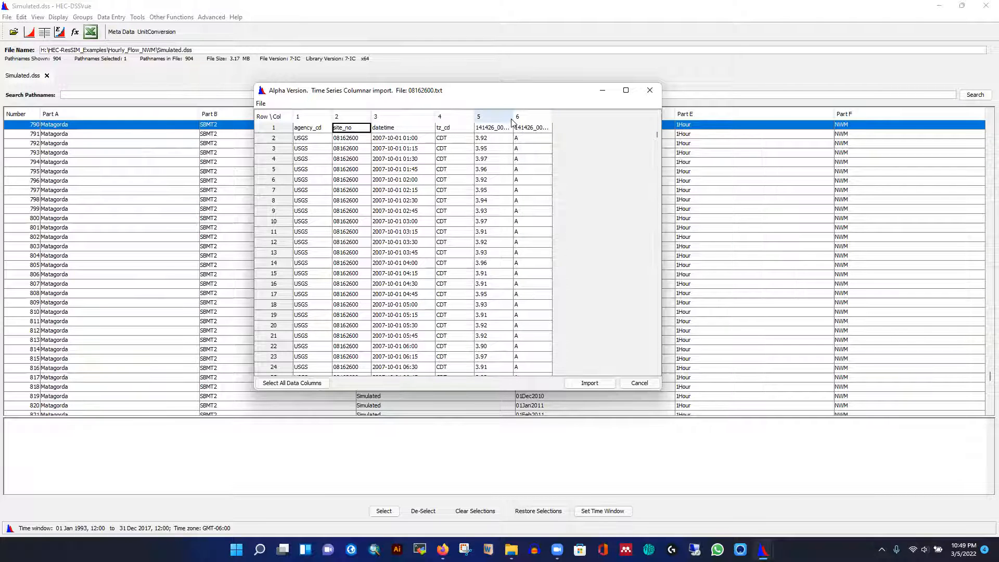
left_click_drag(514, 118, 537, 118)
left_click(392, 128)
right_click(392, 129)
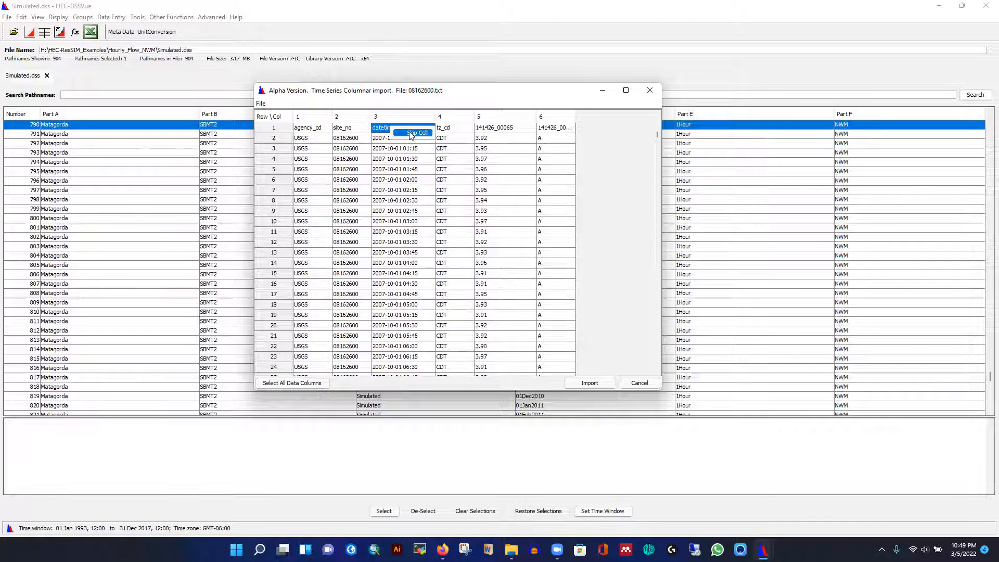
left_click(411, 133)
left_click(493, 128)
right_click(493, 129)
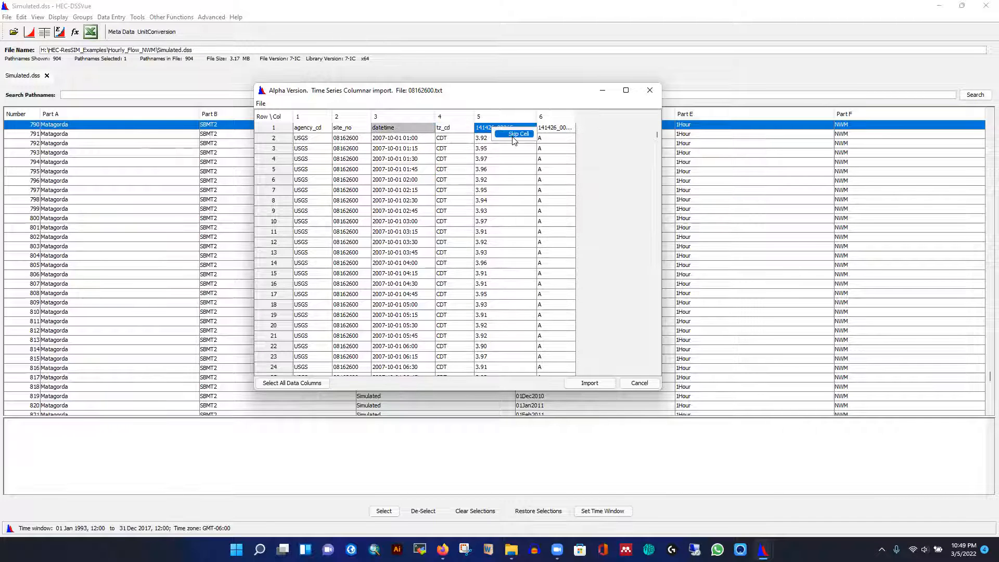
left_click(513, 136)
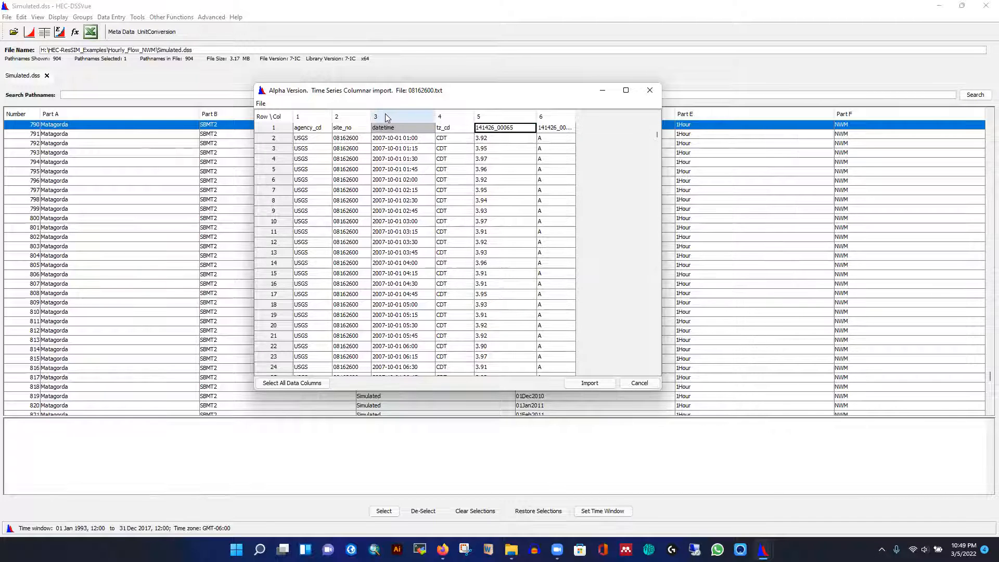
Step: Define column 3 of the 08162600 table as the date and time column and column 5 as the data column
right_click(385, 114)
mouse_move(429, 142)
left_click(493, 142)
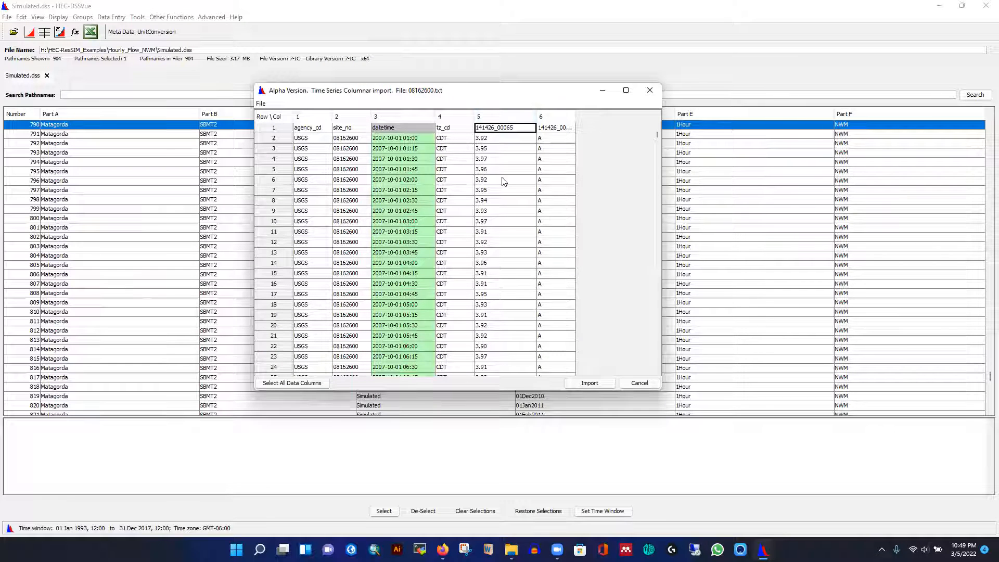
right_click(501, 118)
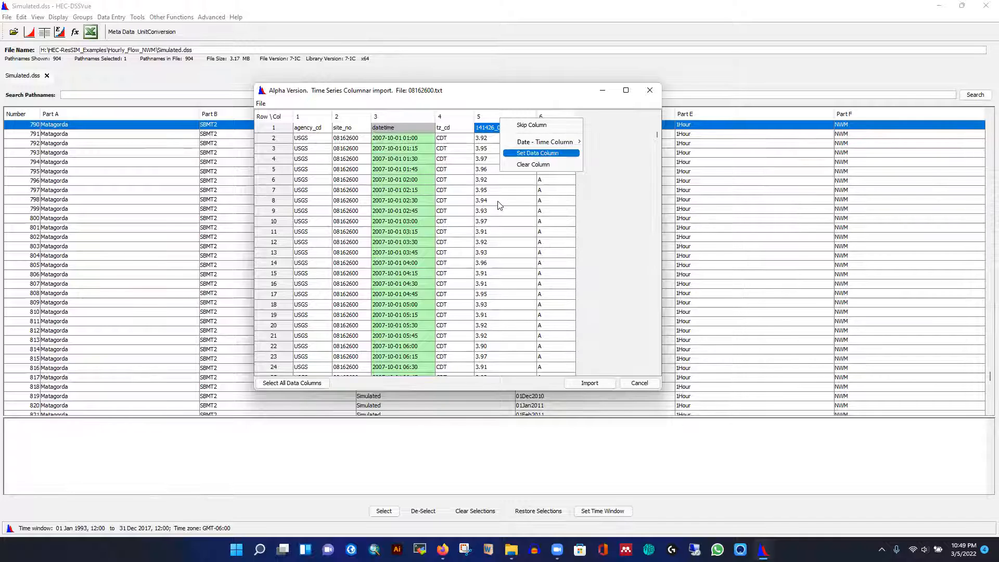
key("Return")
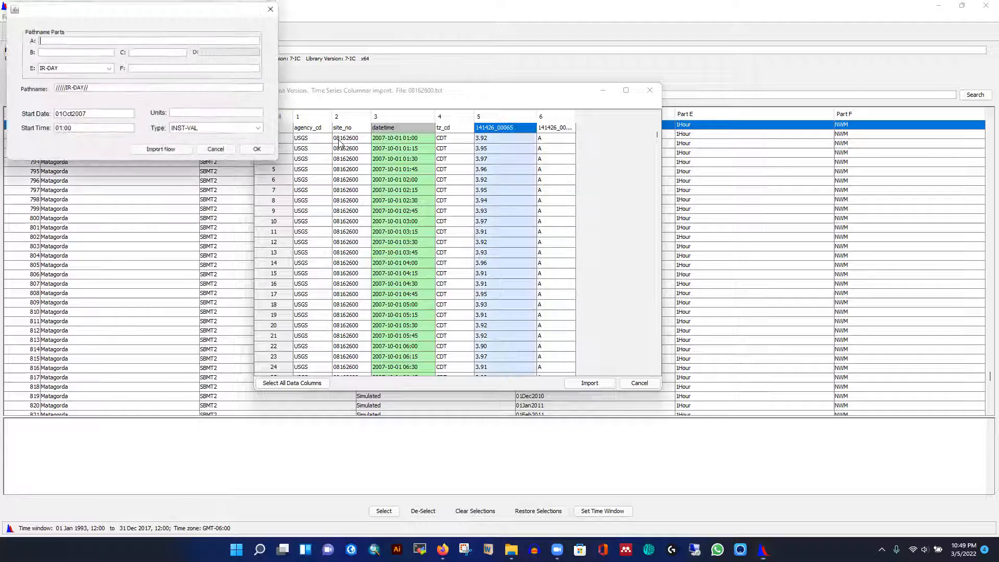
Step: Fill in the pathname parts: A Matagorda, B 08162600, C Observed, E 15MIN and F USGS
left_click_drag(144, 15, 174, 92)
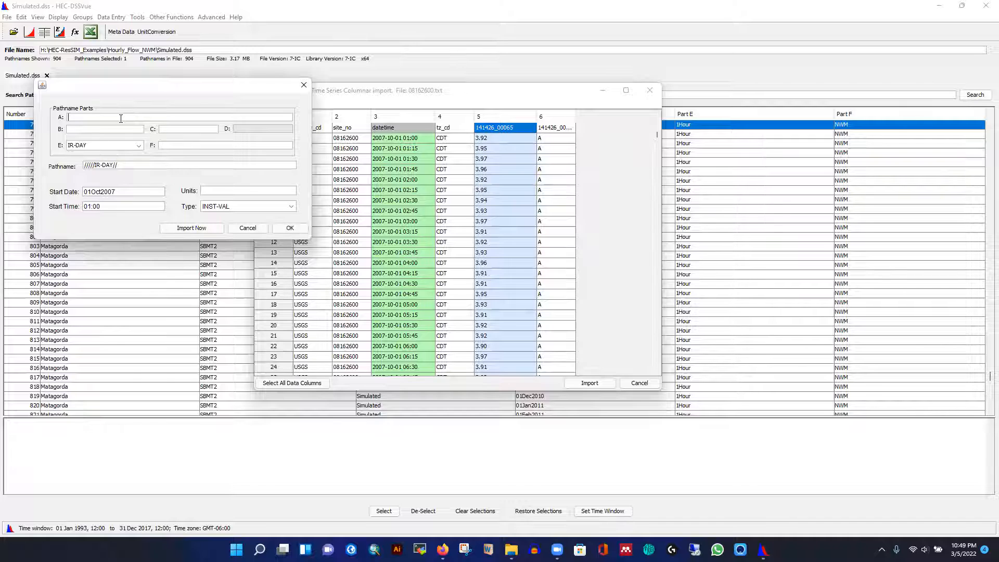
type("Matagorda")
left_click(114, 130)
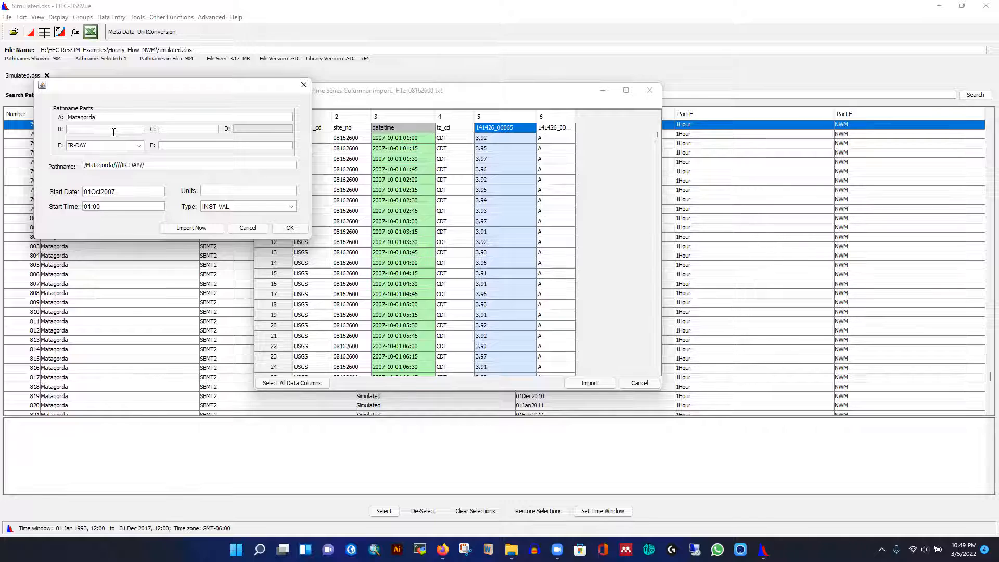
type("08162600")
left_click(196, 130)
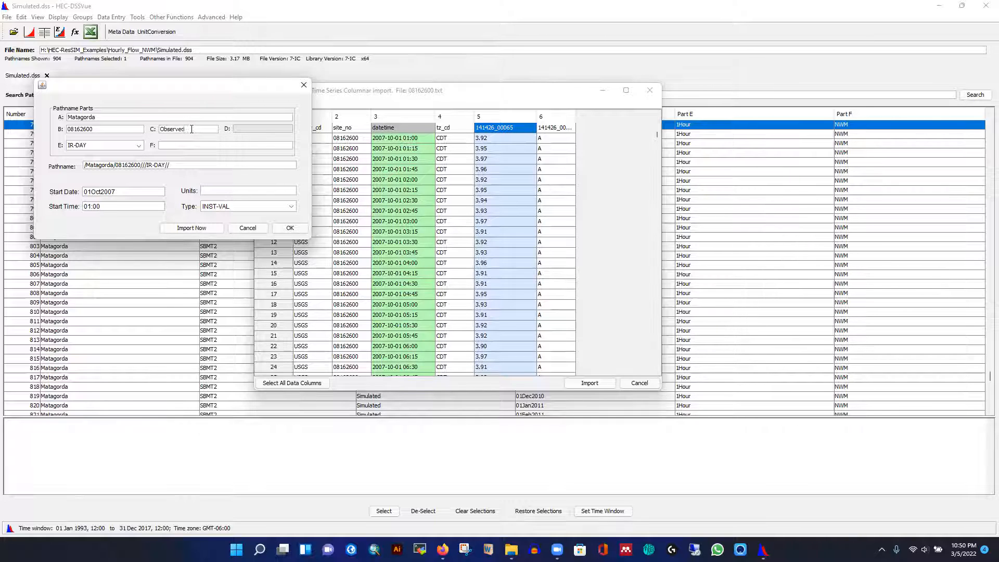
left_click(118, 146)
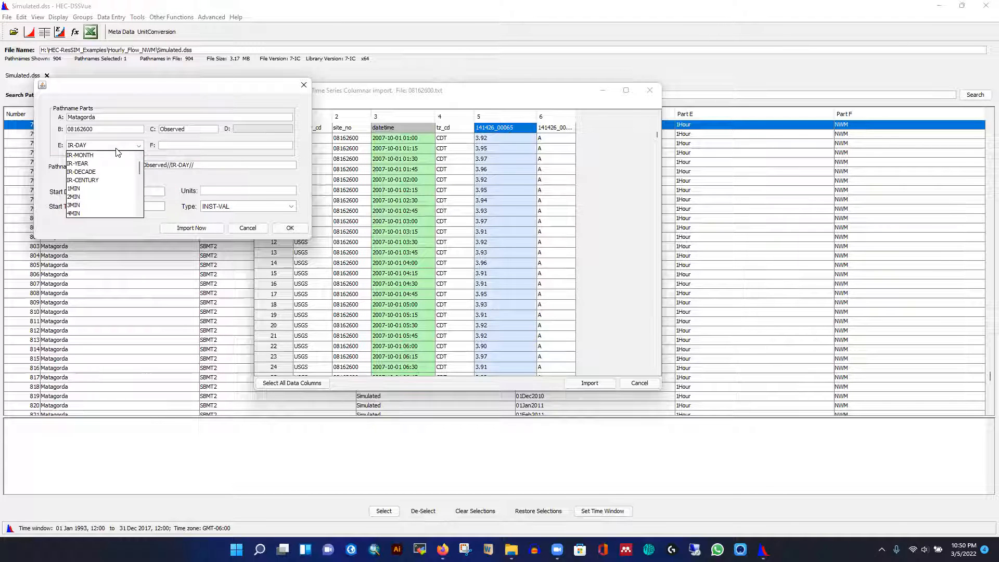
scroll(91, 196, "down", 2)
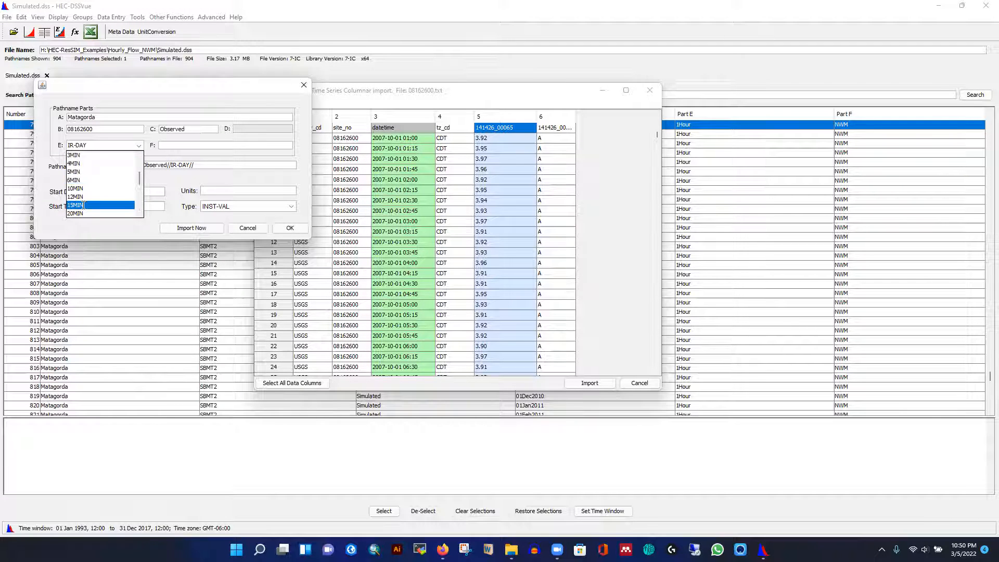
left_click(83, 205)
left_click(207, 146)
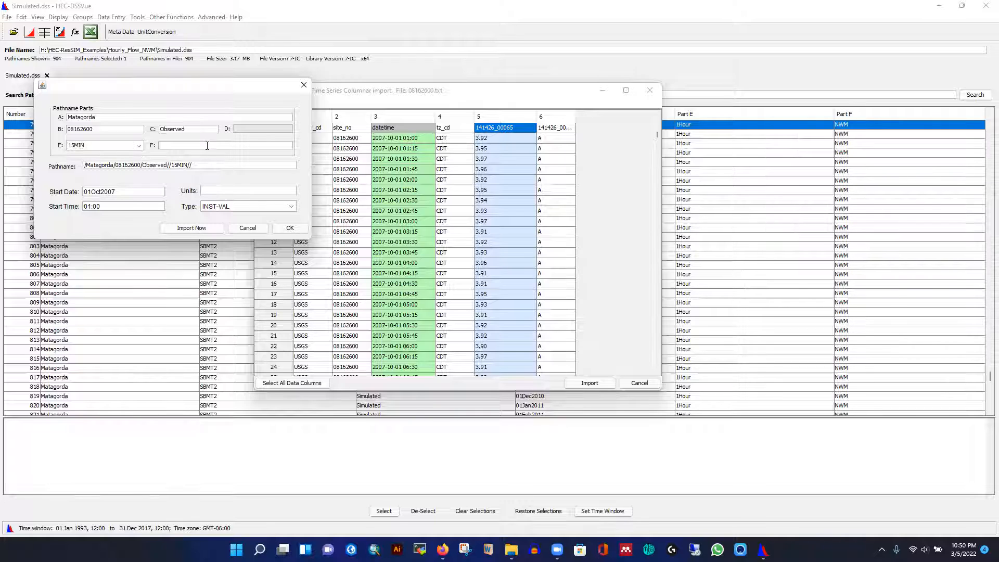
type("USGS")
Step: Set the units to cfs and the type to PER-AVER, import the 08162600 series, and close the import table
left_click(212, 190)
type("cfs")
left_click(246, 207)
left_click(233, 218)
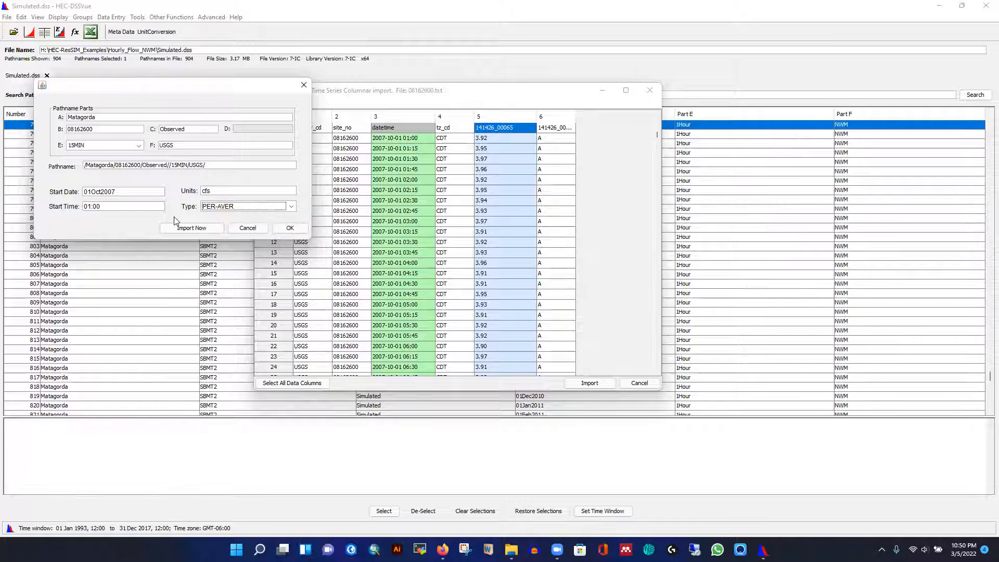
left_click(192, 228)
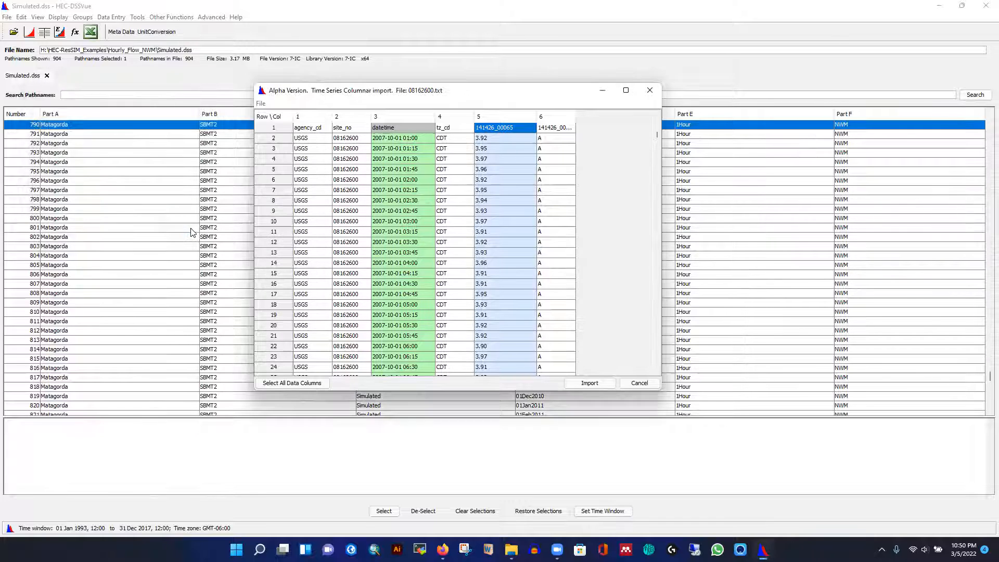
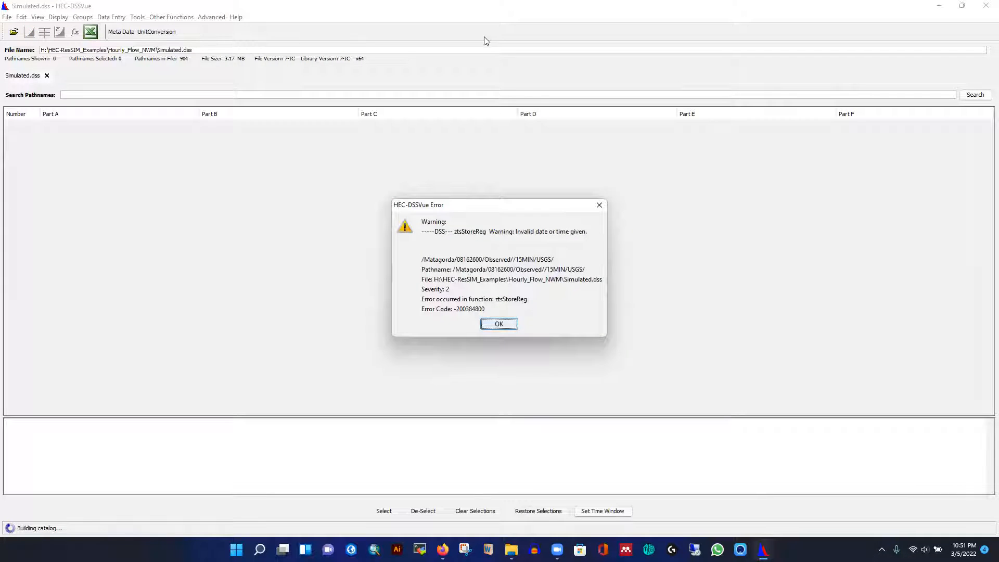
left_click(501, 325)
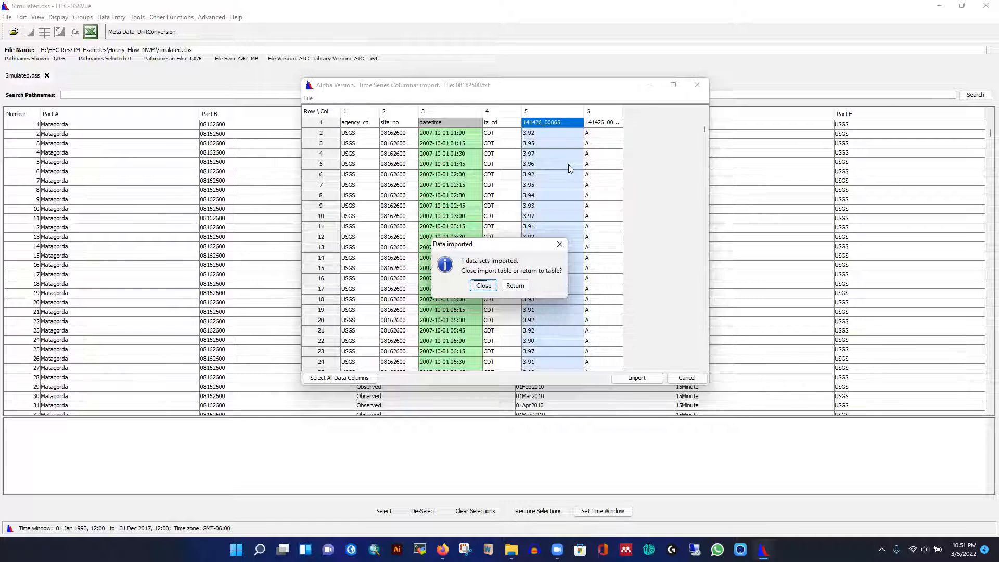
left_click(515, 285)
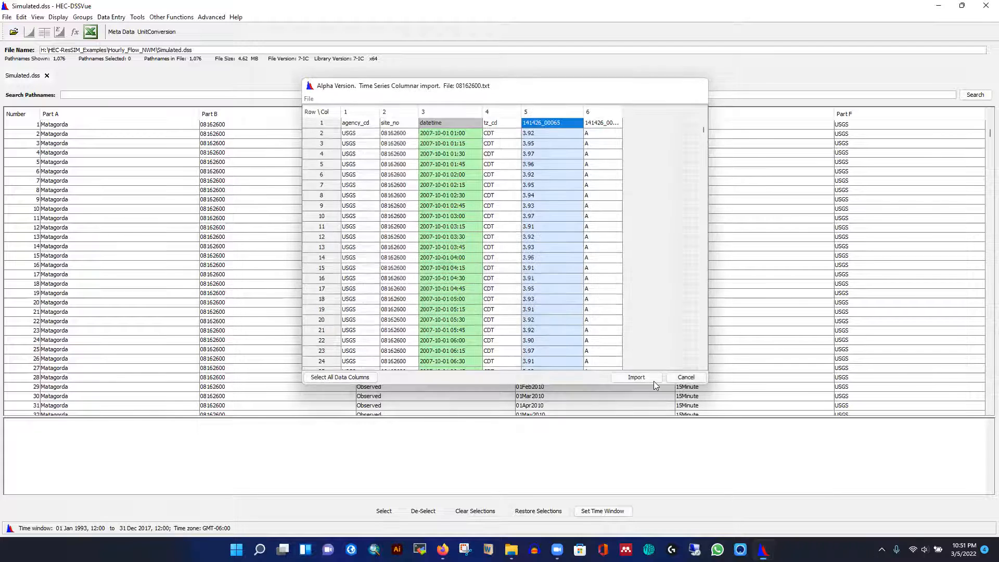
left_click(685, 377)
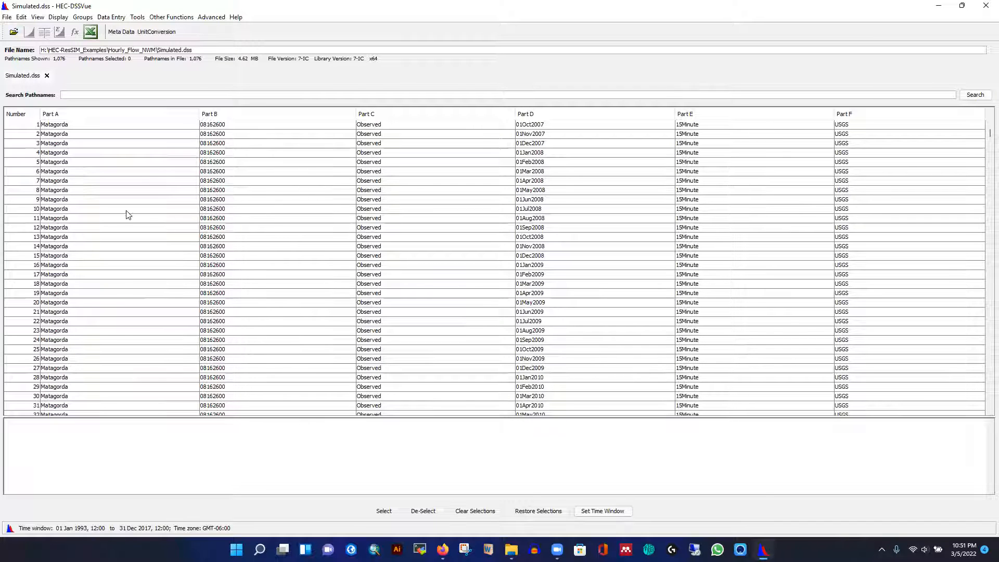
Step: Plot the observed 08162600 USGS record in a maximized window, then close the plot
left_click(212, 182)
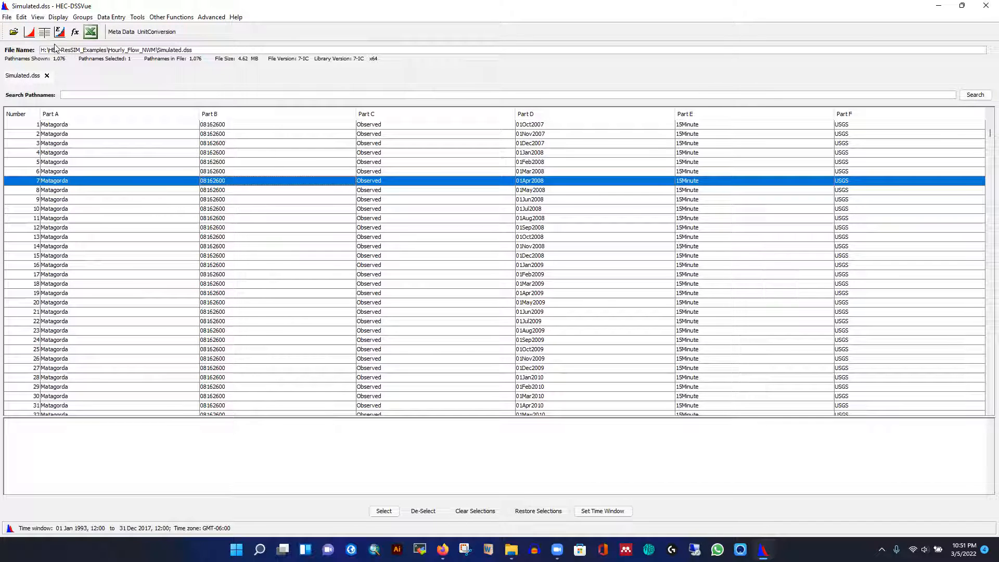
left_click(29, 32)
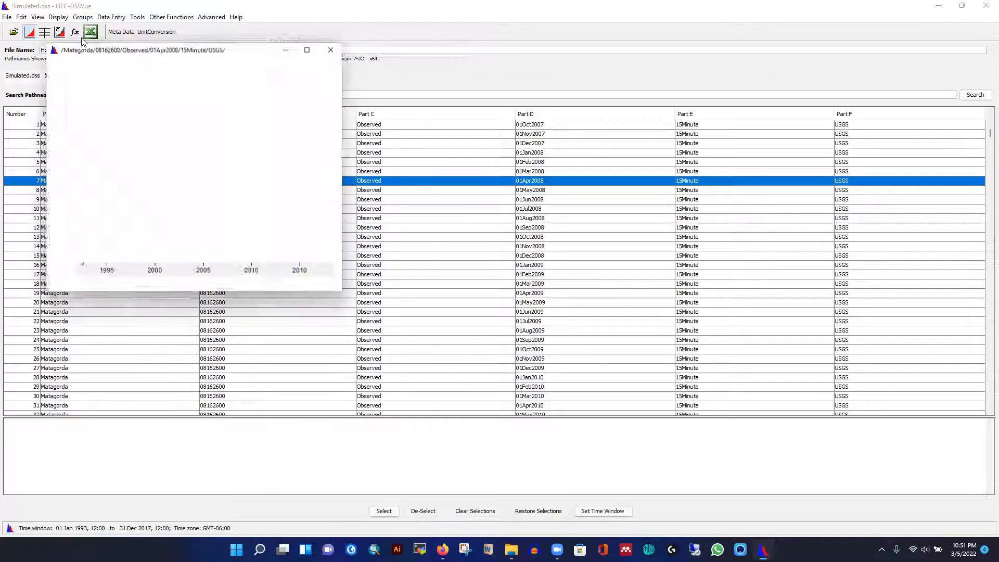
left_click(314, 46)
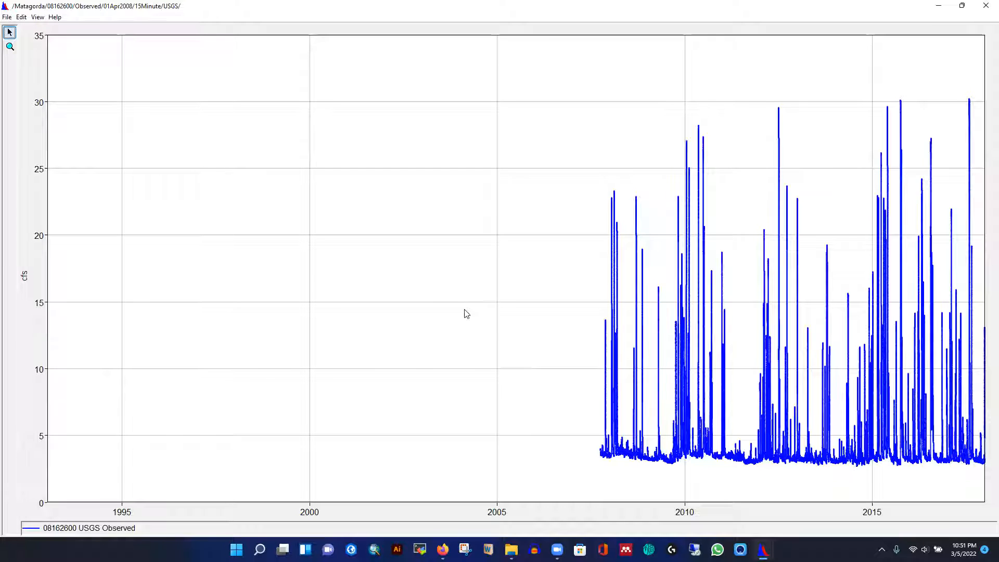
left_click(986, 6)
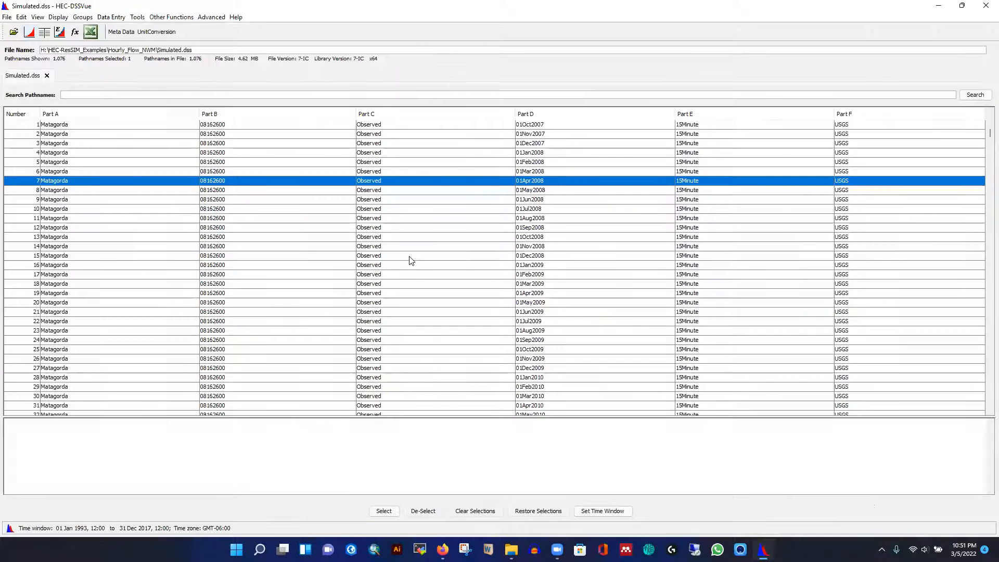
Step: Examine the date range and interval of the observed 08162600 records in the Simulated.dss pathname list
scroll(411, 260, "down", 15)
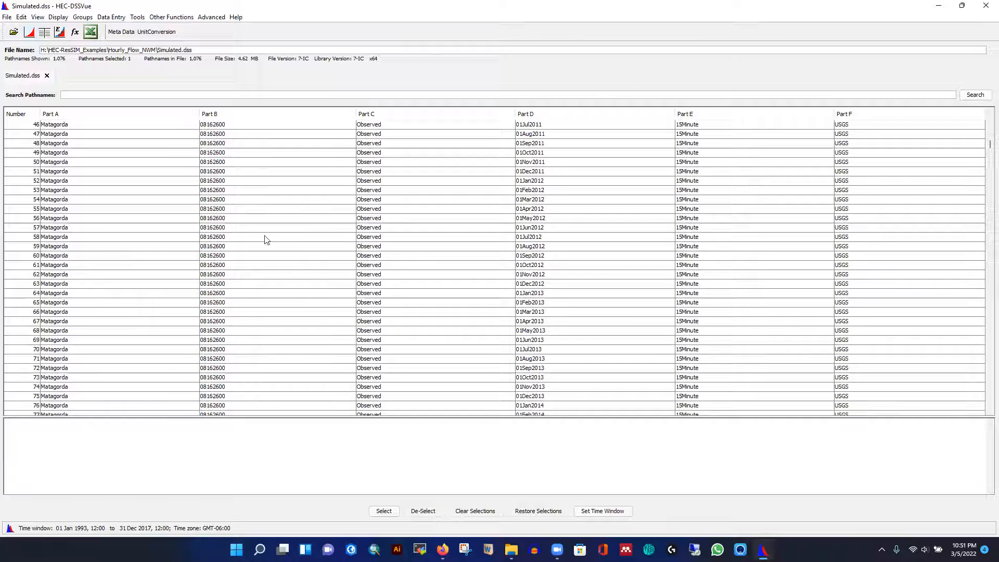
left_click(60, 222)
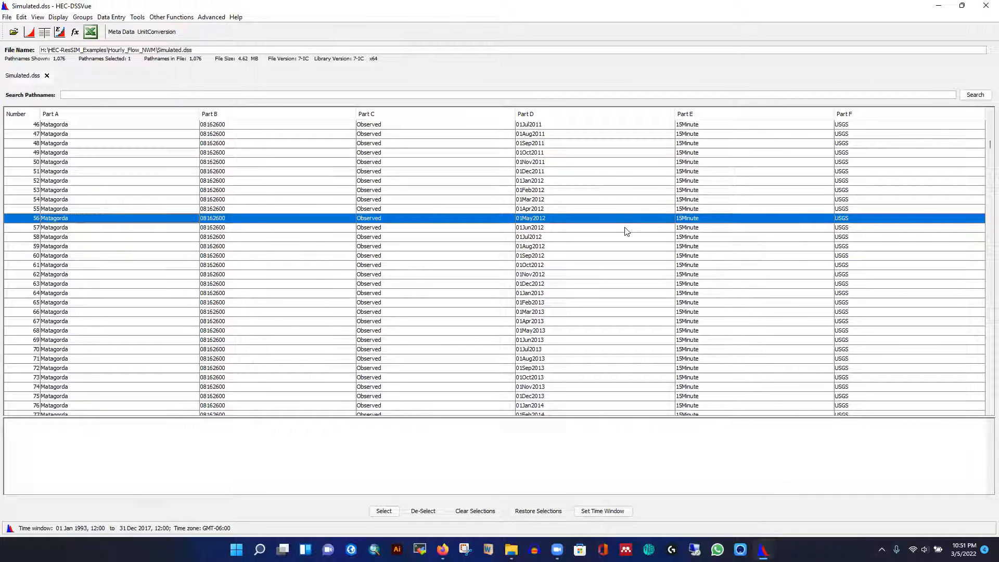
scroll(435, 260, "up", 4)
scroll(435, 261, "down", 20)
scroll(380, 277, "down", 10)
scroll(375, 277, "up", 18)
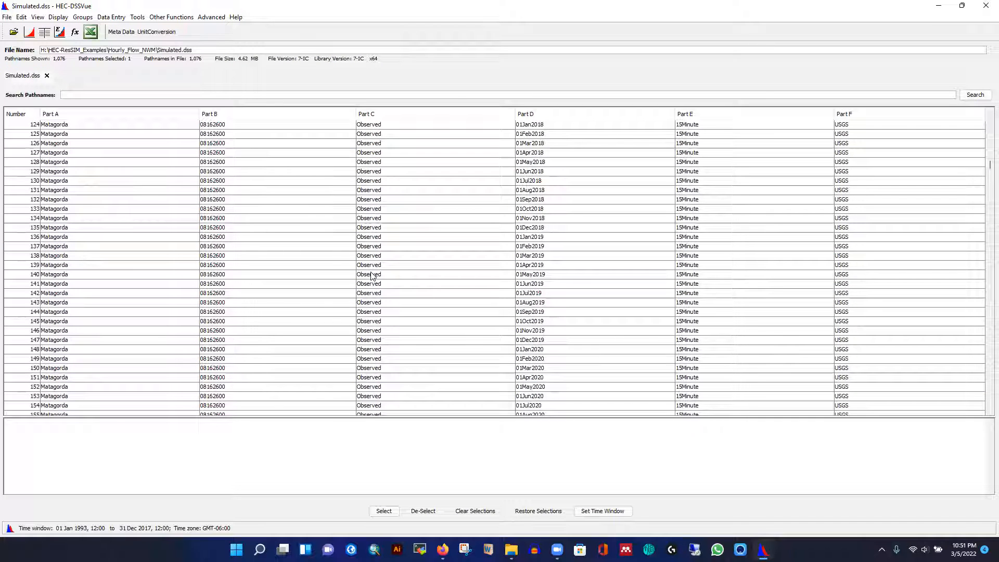
scroll(372, 276, "up", 14)
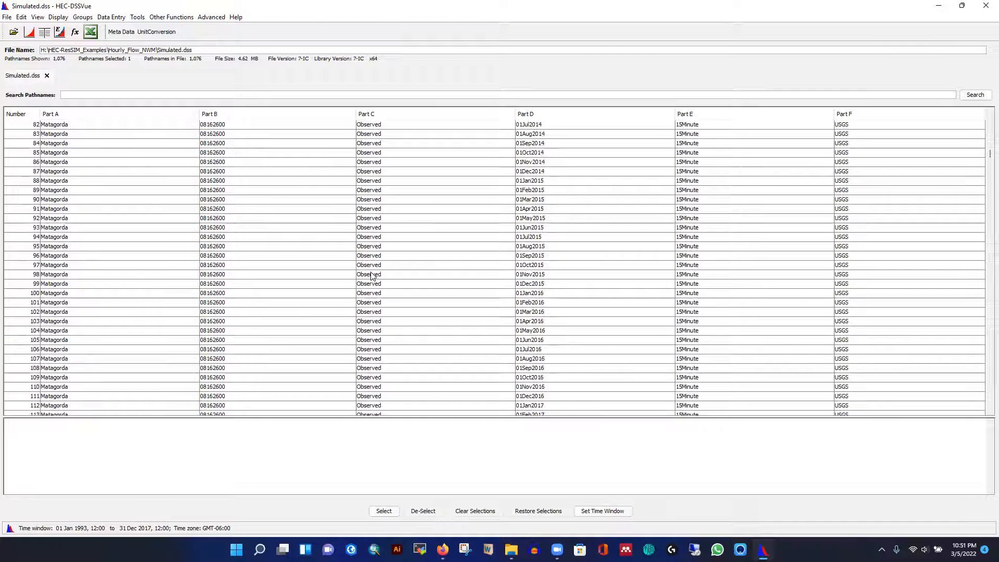
scroll(373, 276, "up", 14)
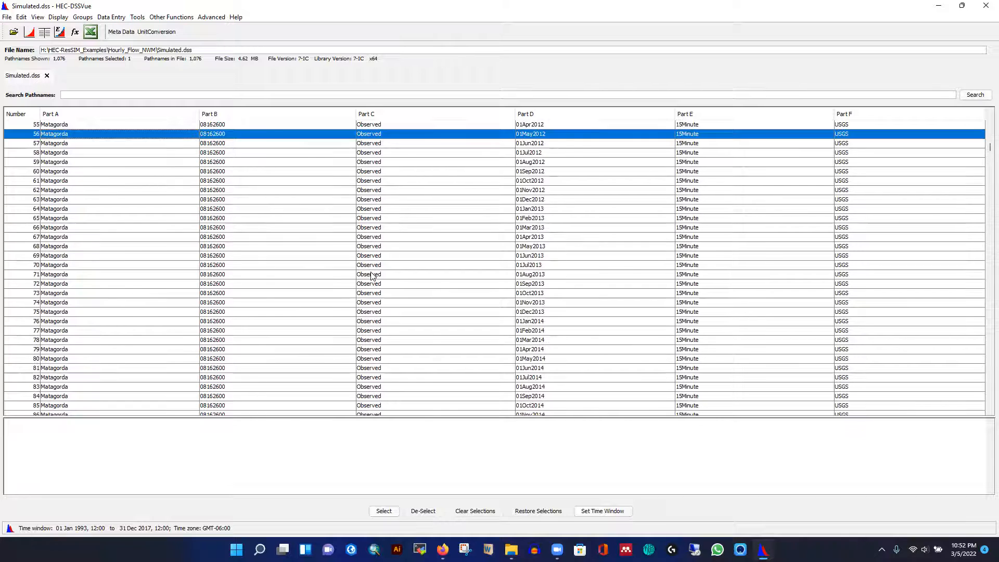
scroll(335, 203, "up", 13)
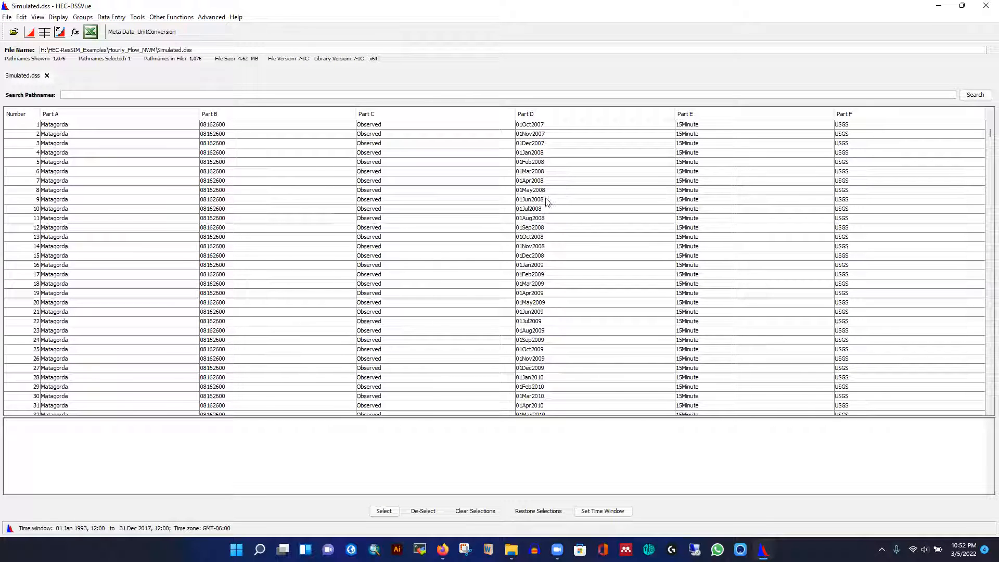
scroll(375, 241, "down", 20)
scroll(374, 241, "down", 12)
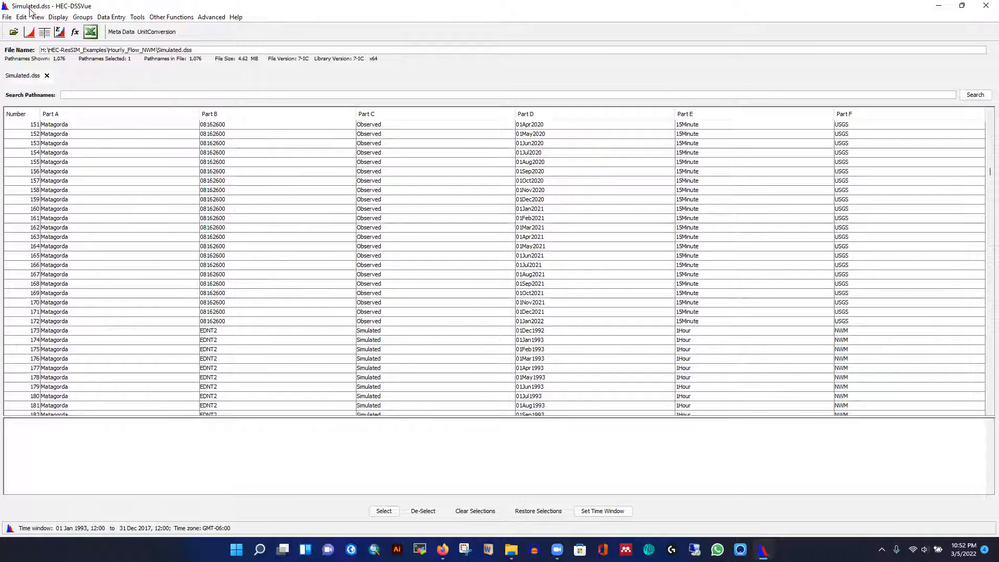
Step: Restart HEC-DSSVue and create a version 7 DSS file named Observed in the Hourly_Flow_NWM folder
left_click(985, 7)
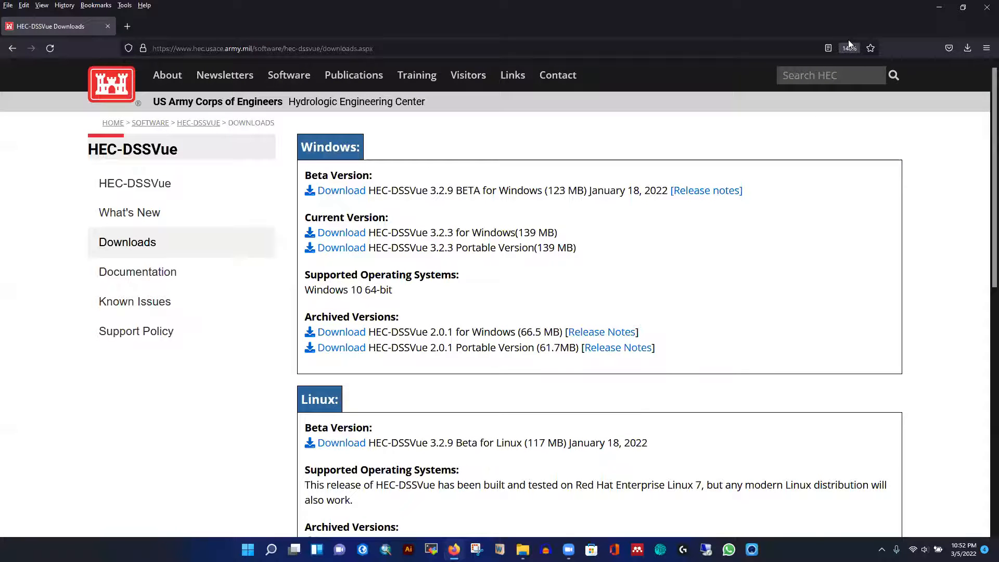
key("super")
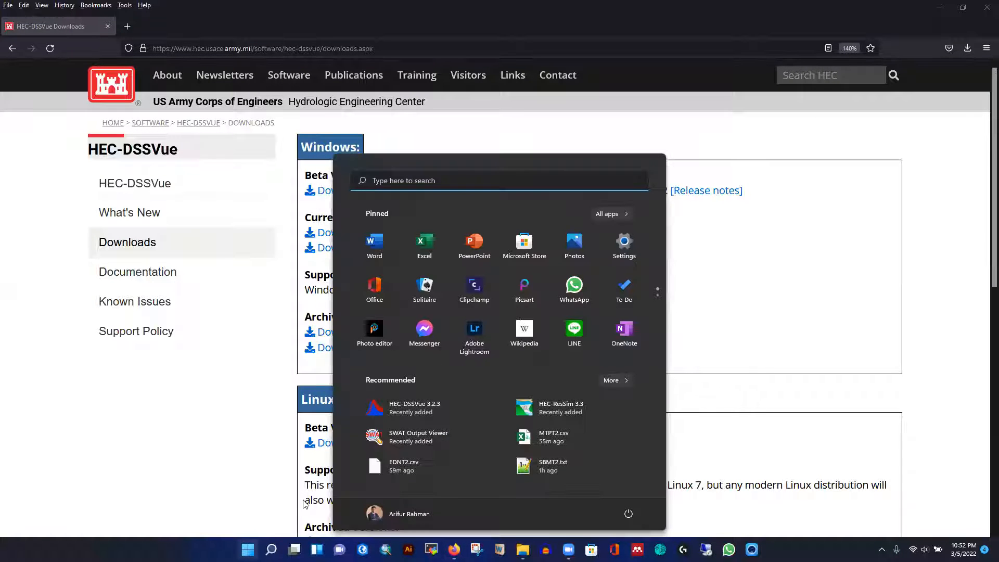
left_click(416, 408)
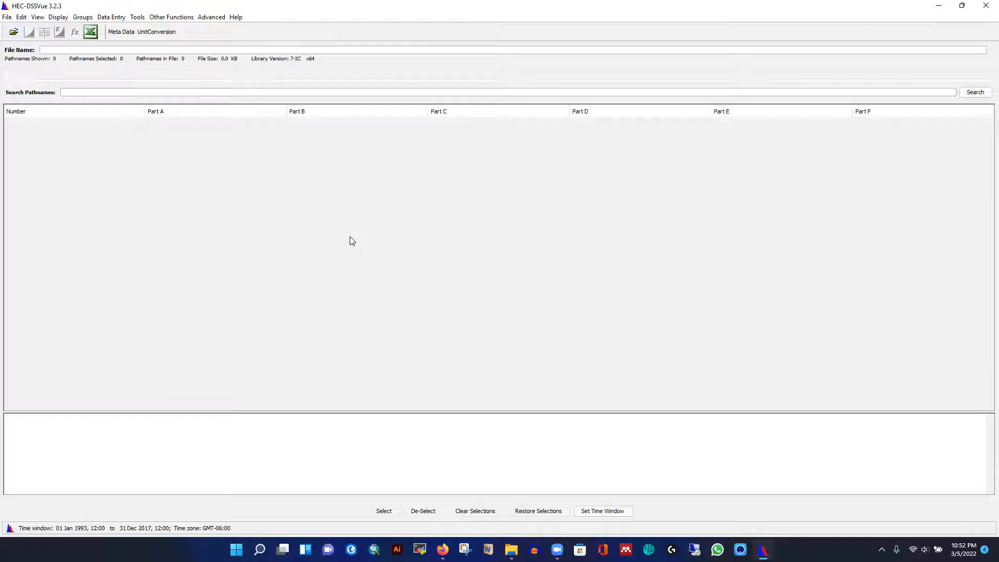
left_click(8, 18)
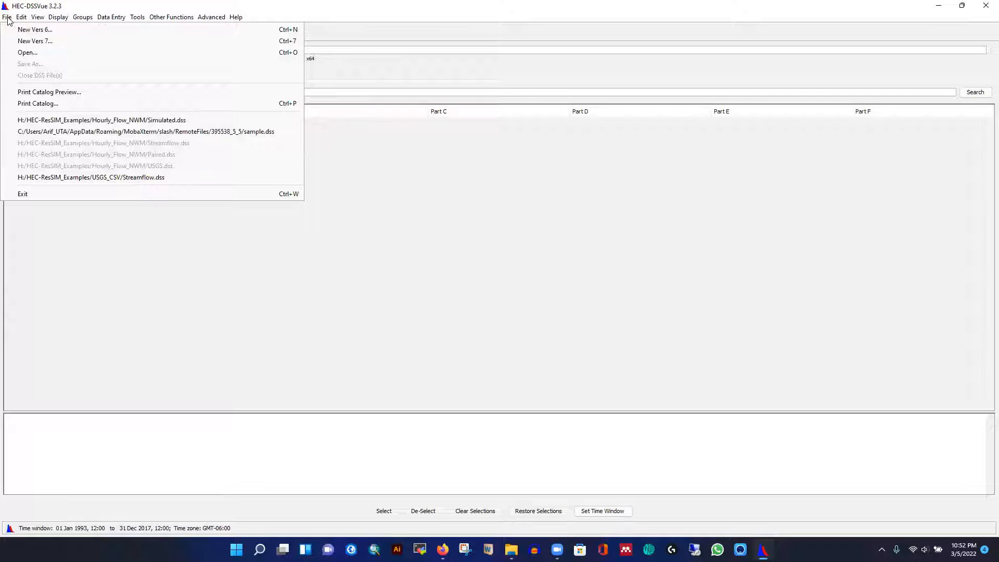
left_click(45, 41)
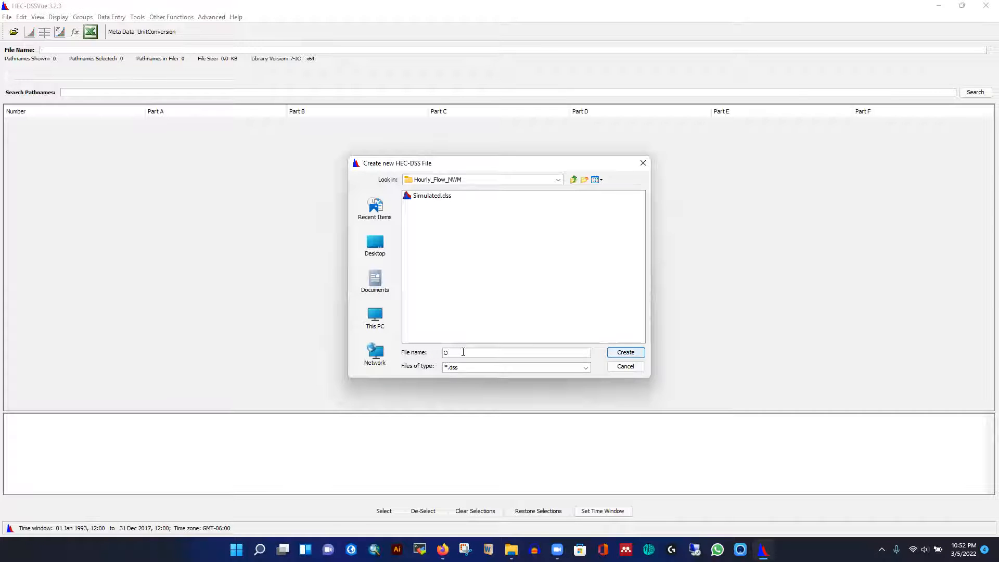
type("bserved")
left_click(624, 354)
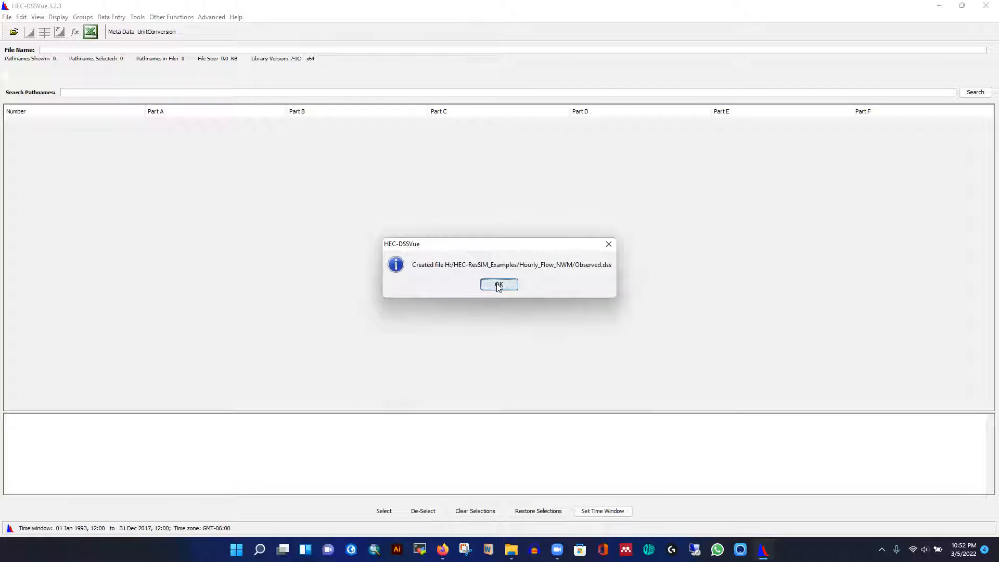
left_click(498, 285)
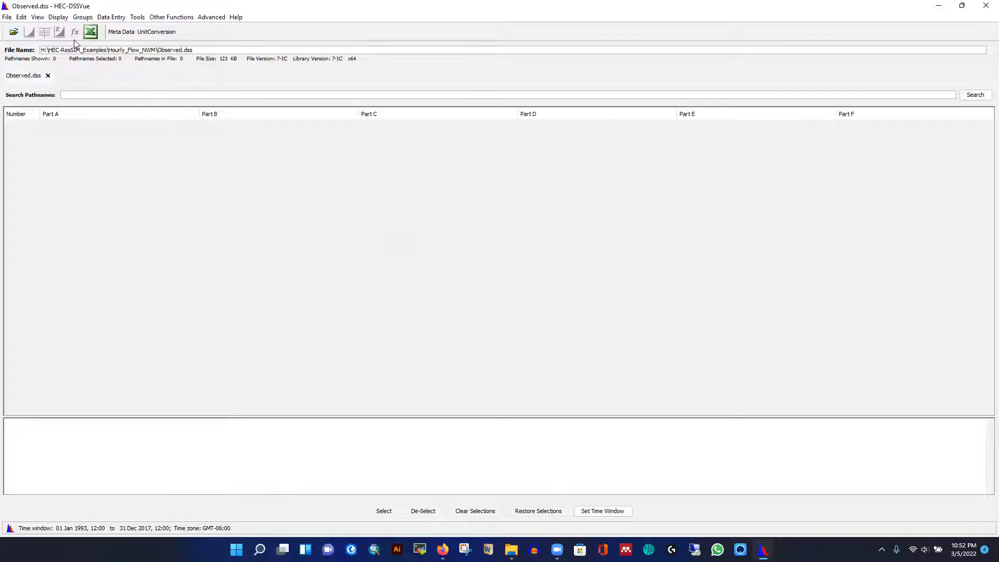
Step: Start a USGS Web import for Observed.dss and set its data type to Instantaneous (15-min, hourly)
left_click(111, 18)
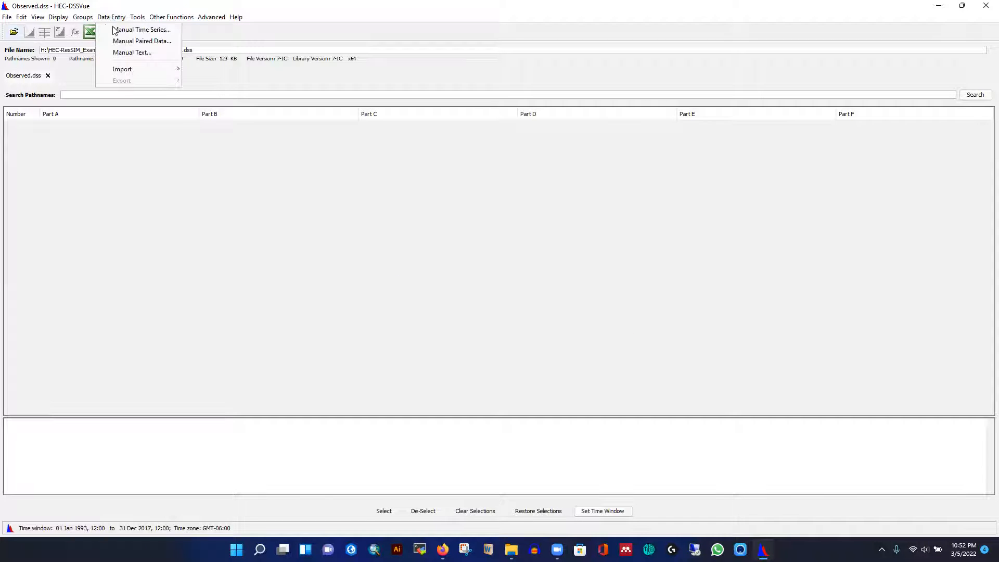
mouse_move(134, 69)
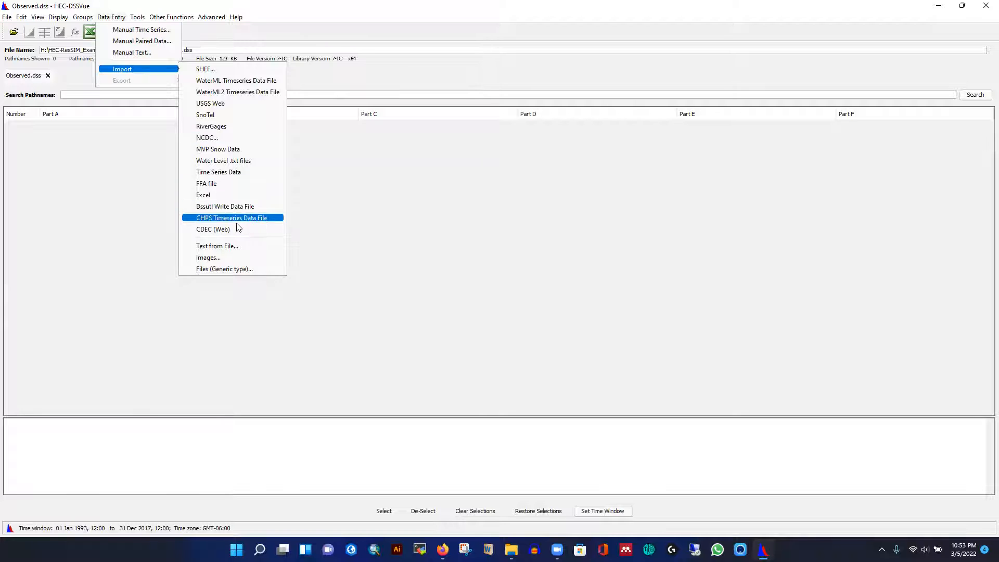
left_click(214, 104)
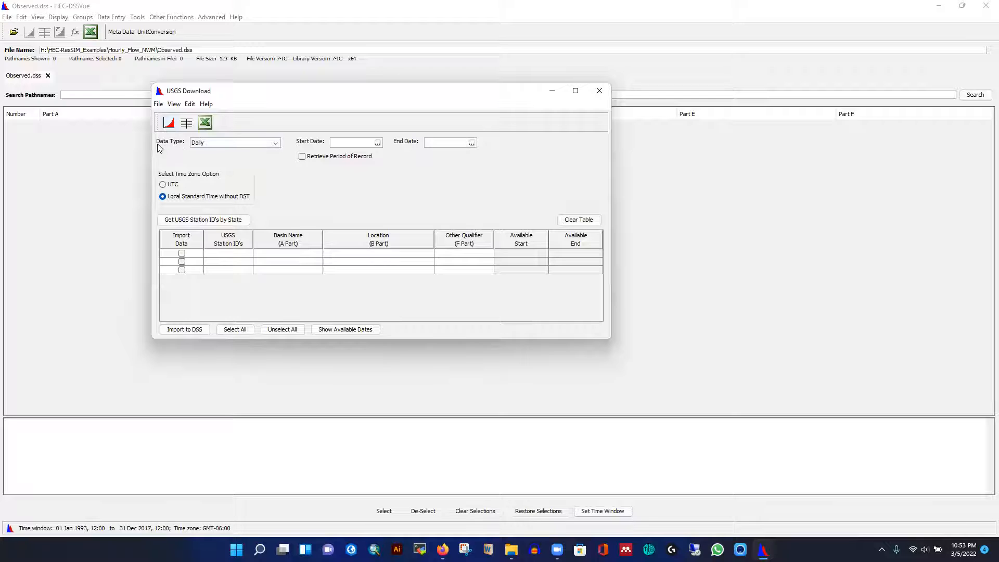
left_click(276, 145)
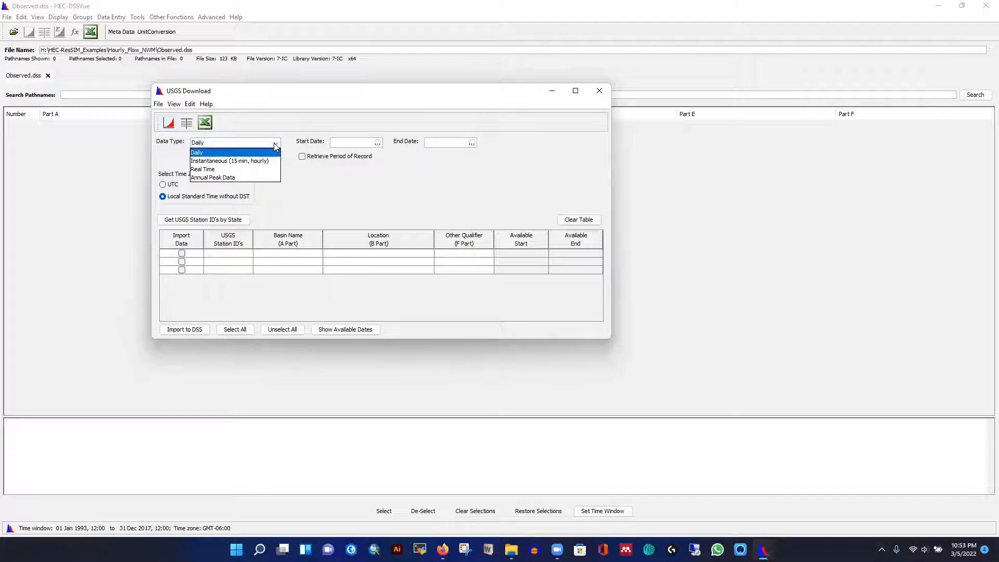
left_click(223, 162)
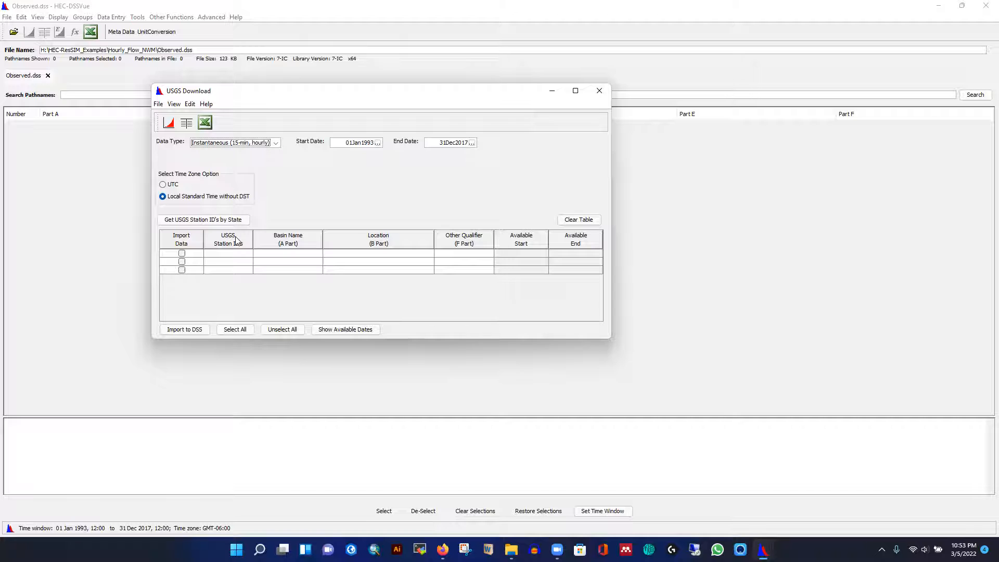
Step: Retrieve the list of USGS instantaneous-data station IDs for the state of Texas
left_click(192, 221)
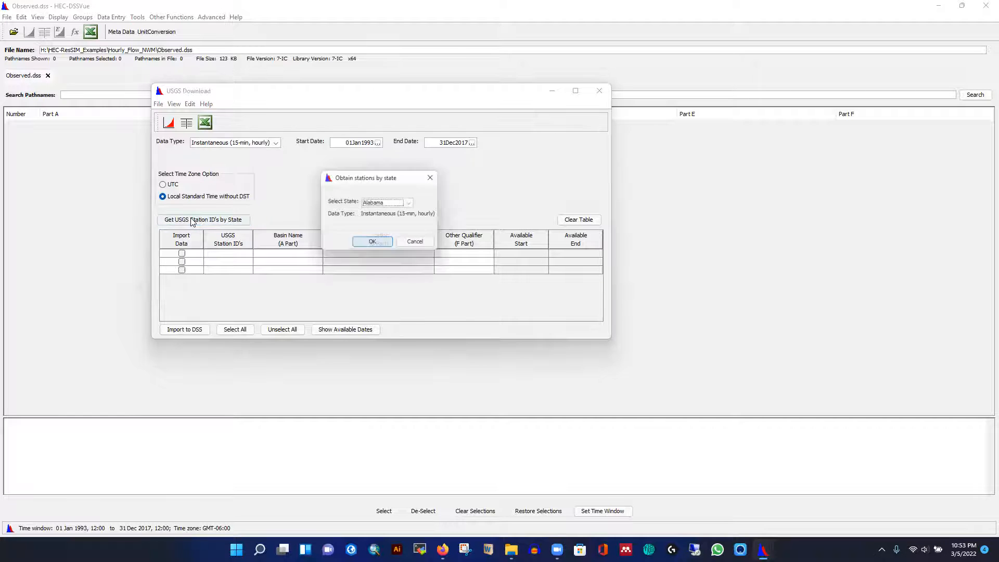
left_click(411, 203)
scroll(392, 245, "down", 12)
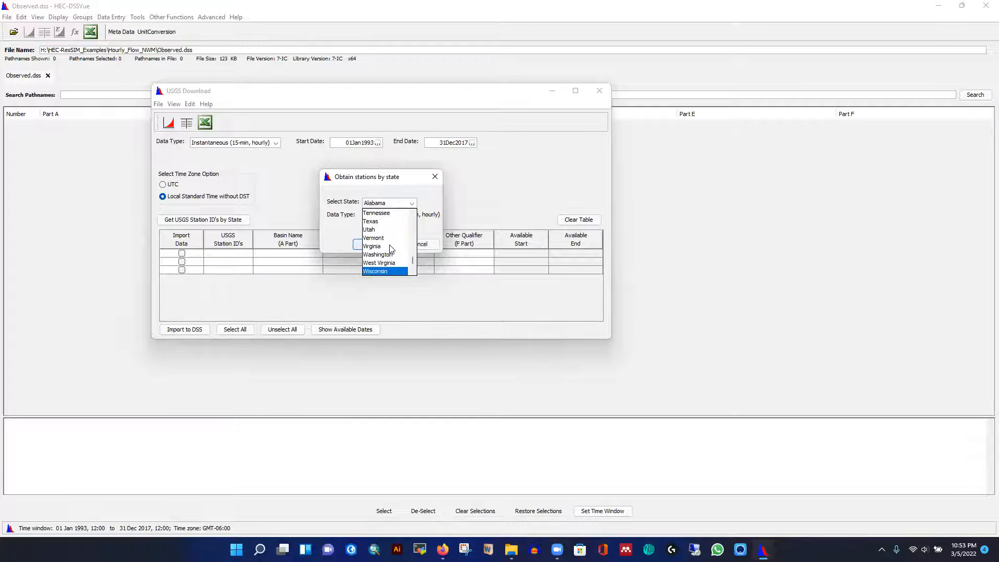
left_click(375, 222)
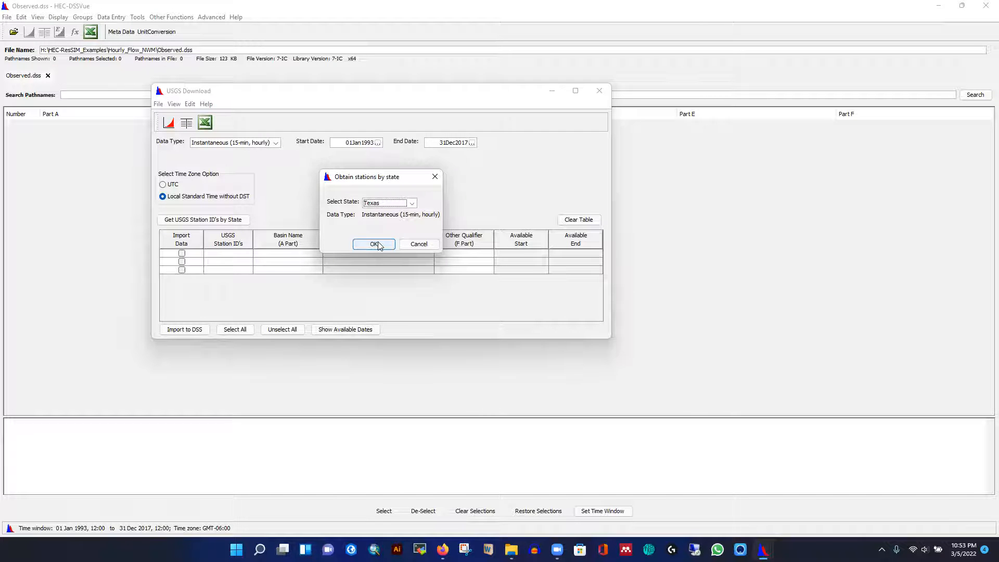
left_click(361, 247)
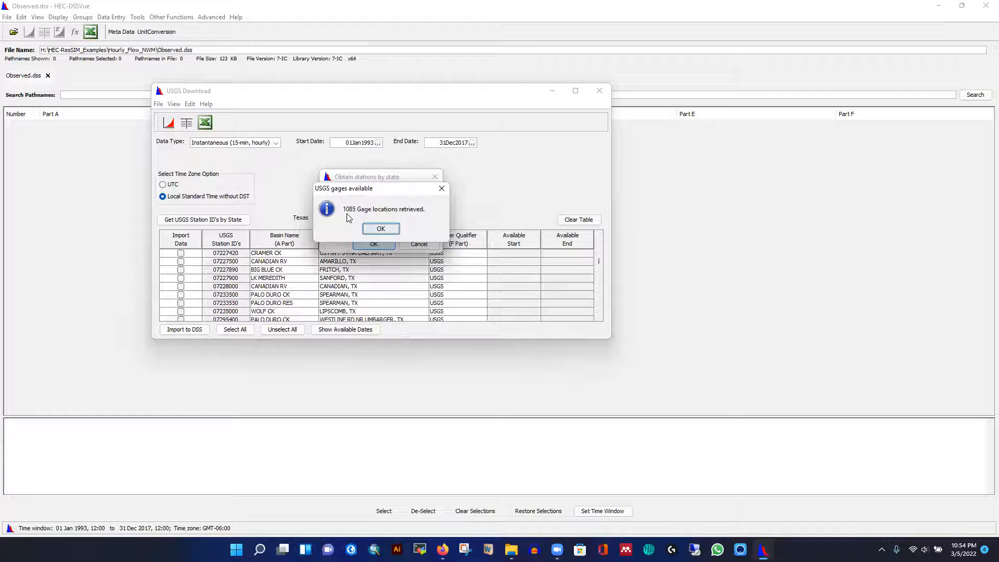
left_click(381, 229)
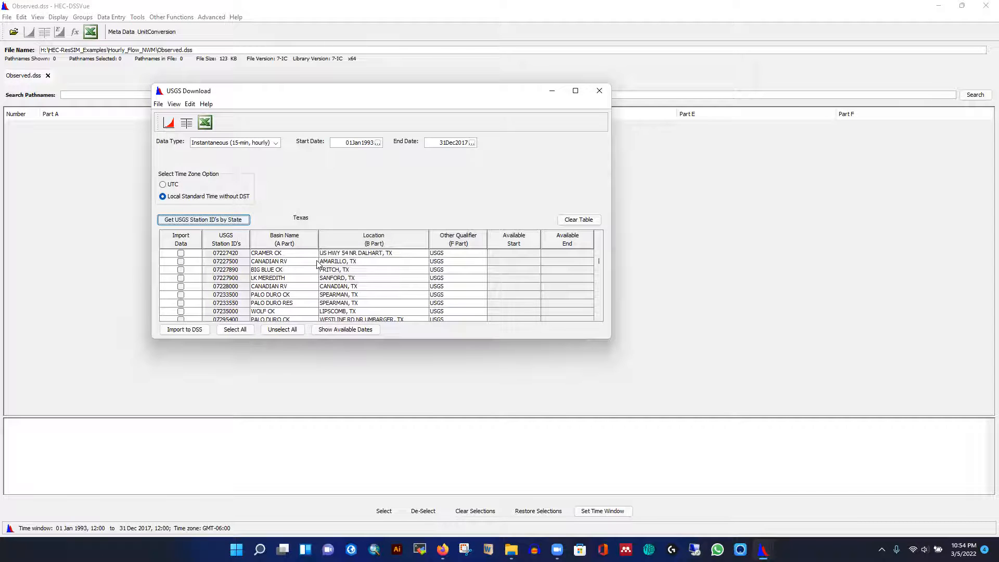
Step: Maximize the USGS Download window and mark station 08162600, Tres Palacios Rv at Midfield, TX, for import
left_click(576, 90)
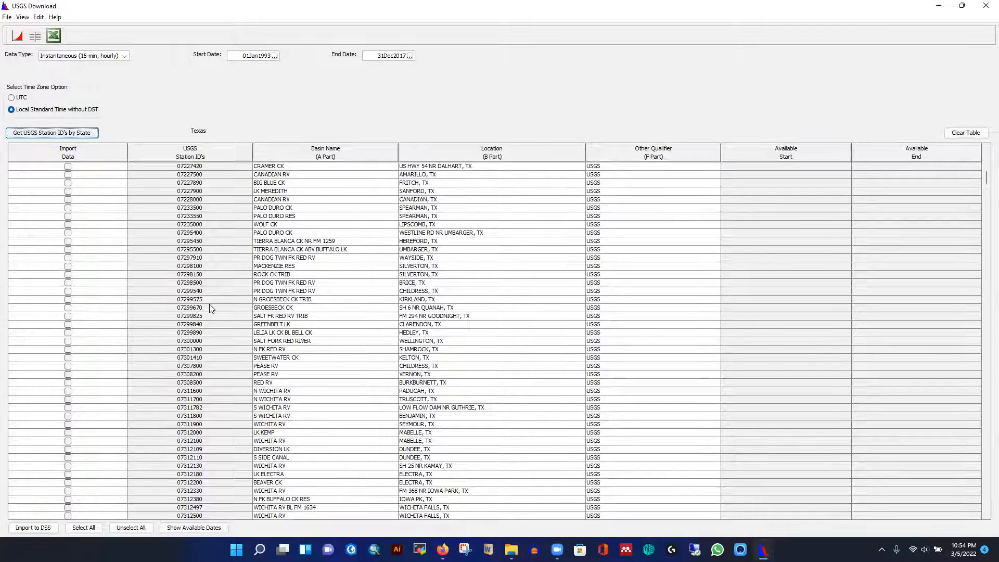
scroll(206, 308, "down", 20)
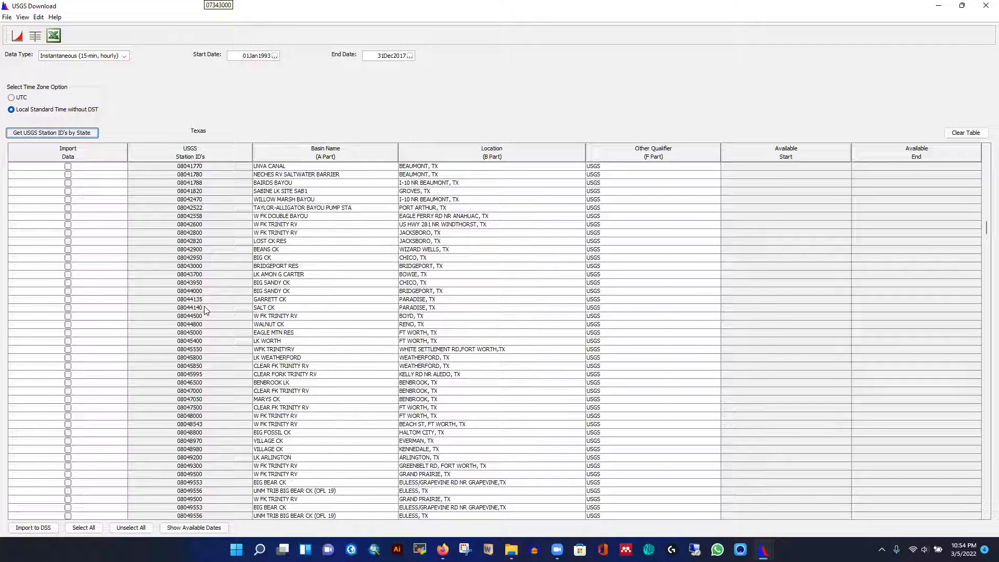
scroll(204, 306, "down", 20)
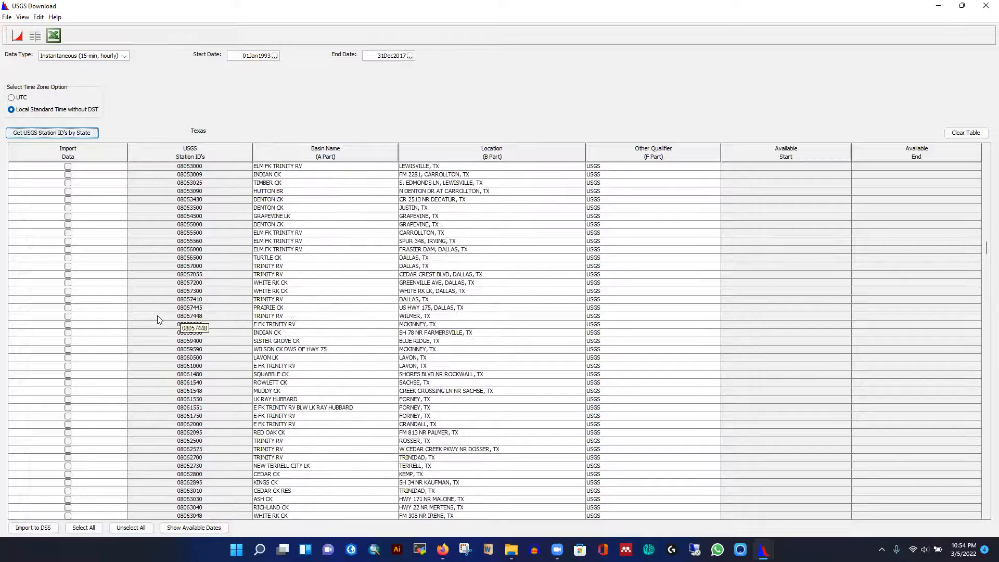
scroll(200, 293, "down", 11)
scroll(200, 293, "down", 20)
scroll(200, 293, "down", 20)
scroll(199, 293, "down", 20)
scroll(200, 293, "down", 20)
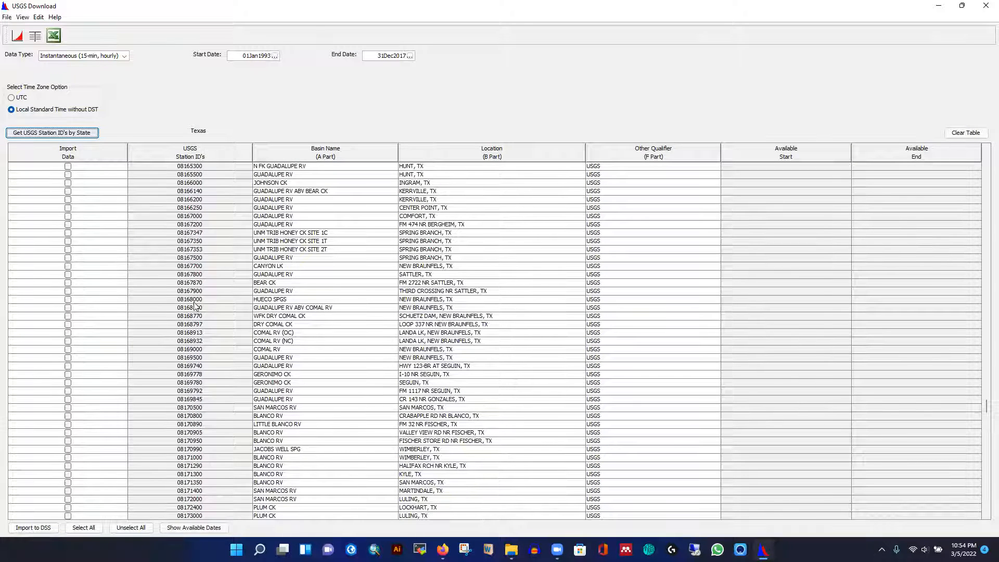
scroll(197, 302, "up", 15)
scroll(191, 312, "up", 20)
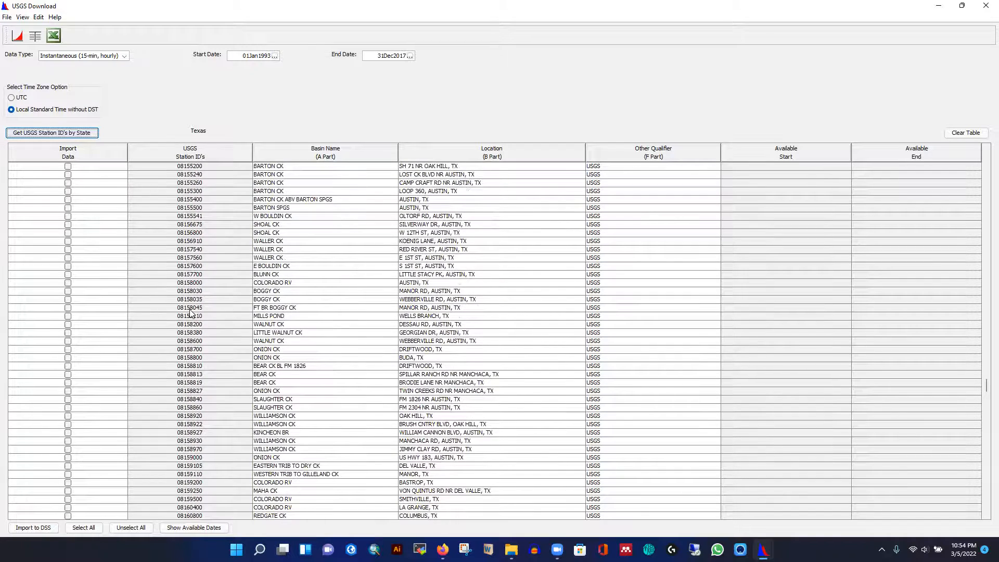
scroll(190, 315, "down", 20)
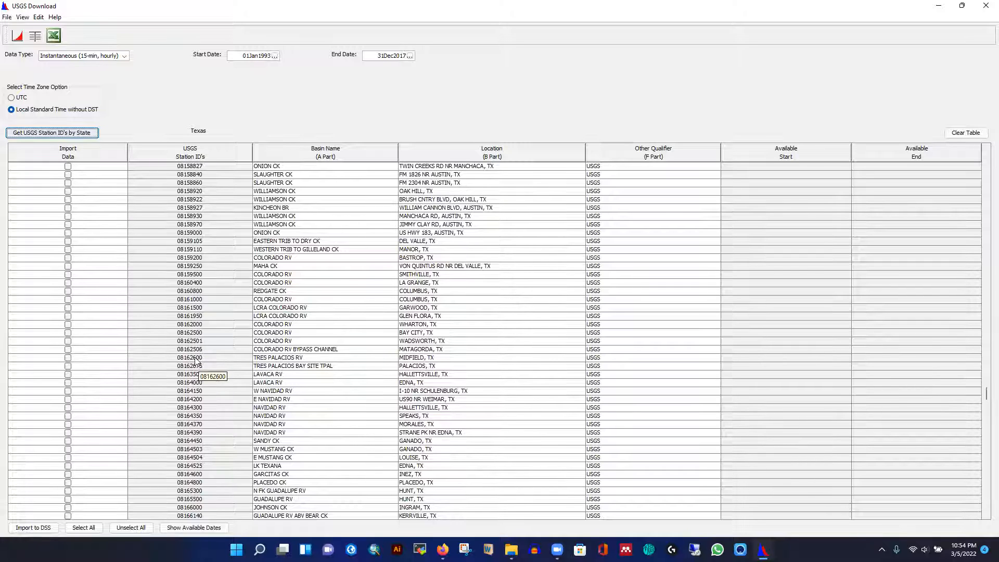
left_click(68, 358)
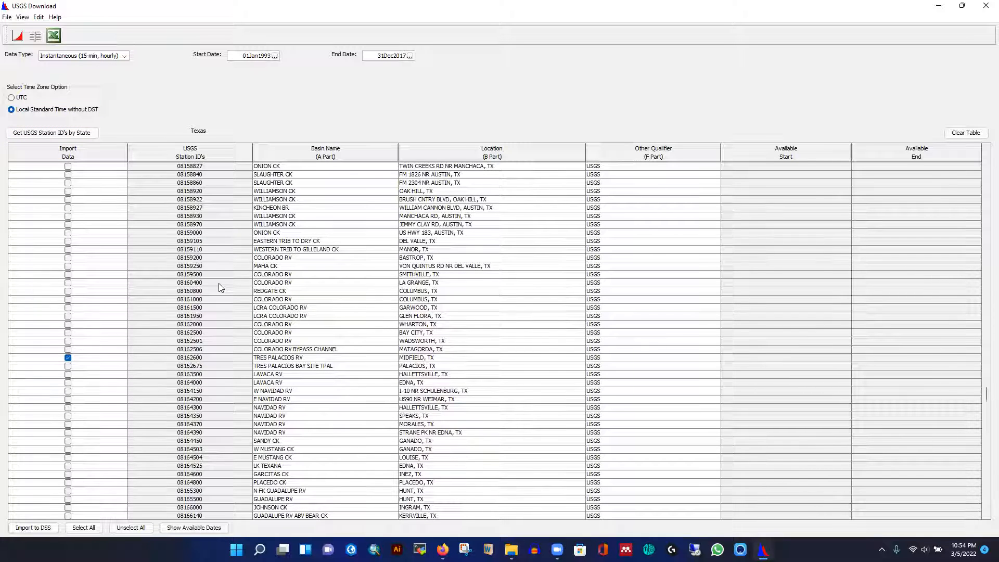
Step: Mark stations 08163500, 08164000, 08164300, 08164600 and 08164800 for import as well
scroll(223, 289, "down", 2)
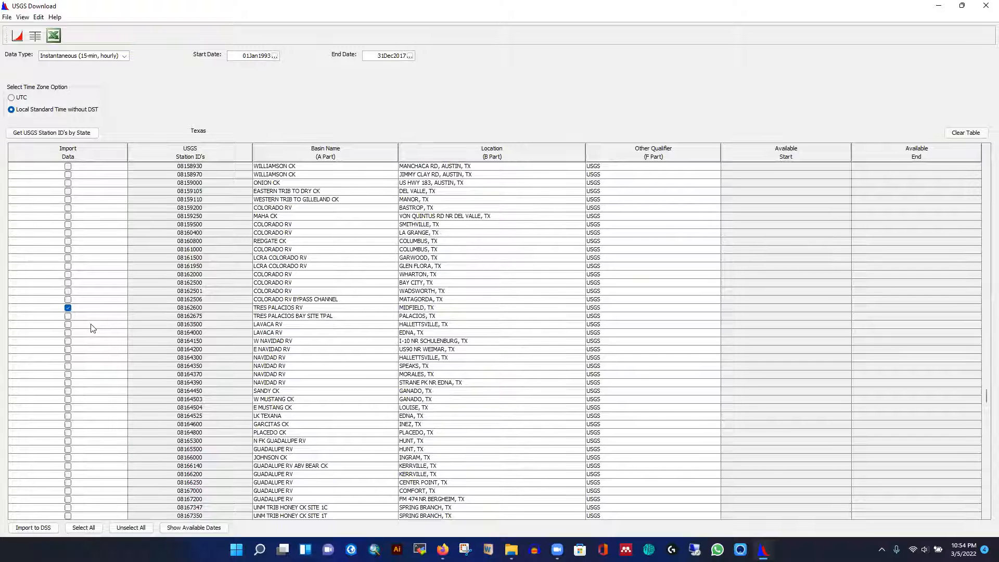
left_click(67, 324)
left_click(67, 333)
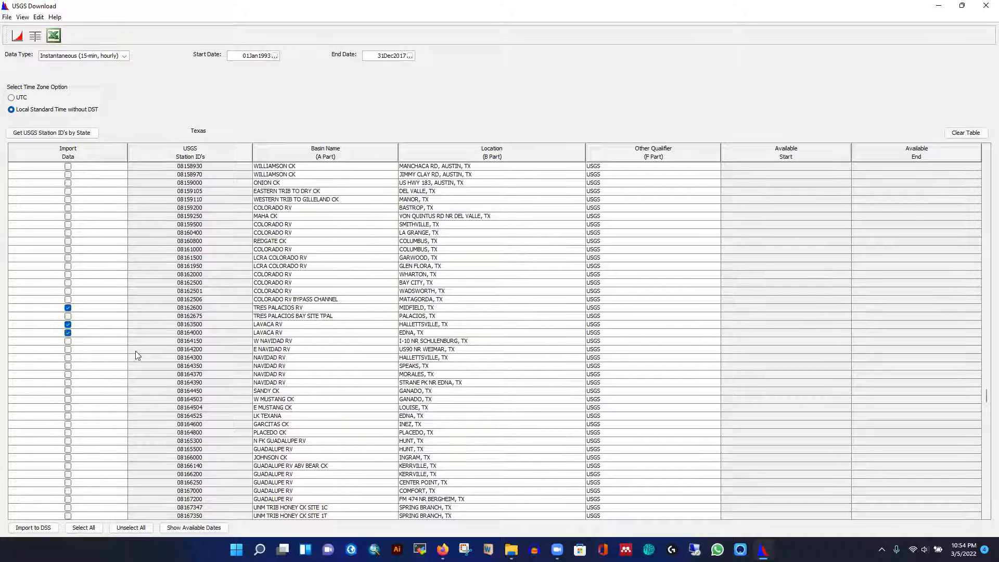
left_click(68, 359)
left_click(68, 424)
scroll(81, 330, "down", 2)
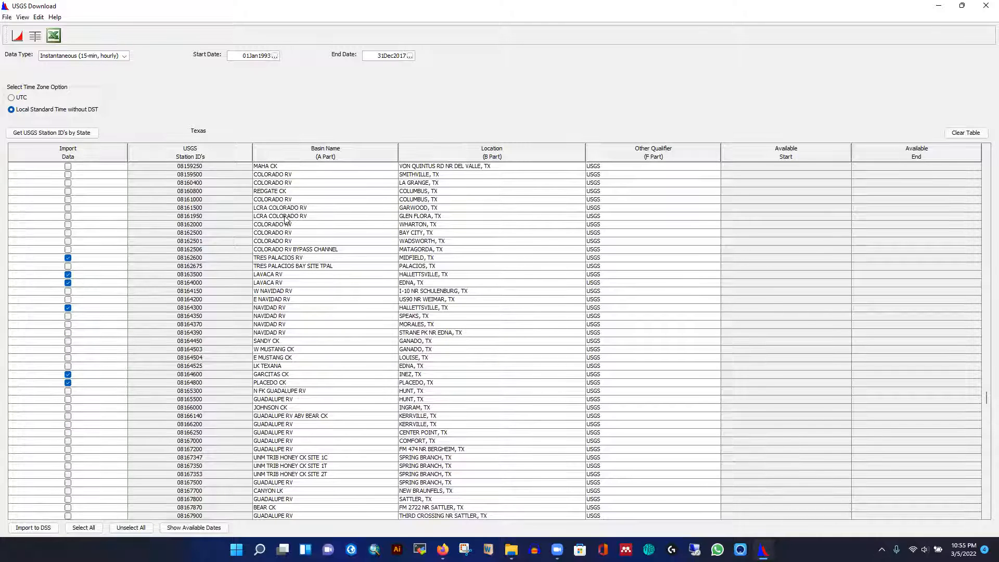
Step: Restore the USGS Download window to its smaller size and import the marked stations into the DSS file
left_click(961, 7)
scroll(231, 276, "down", 10)
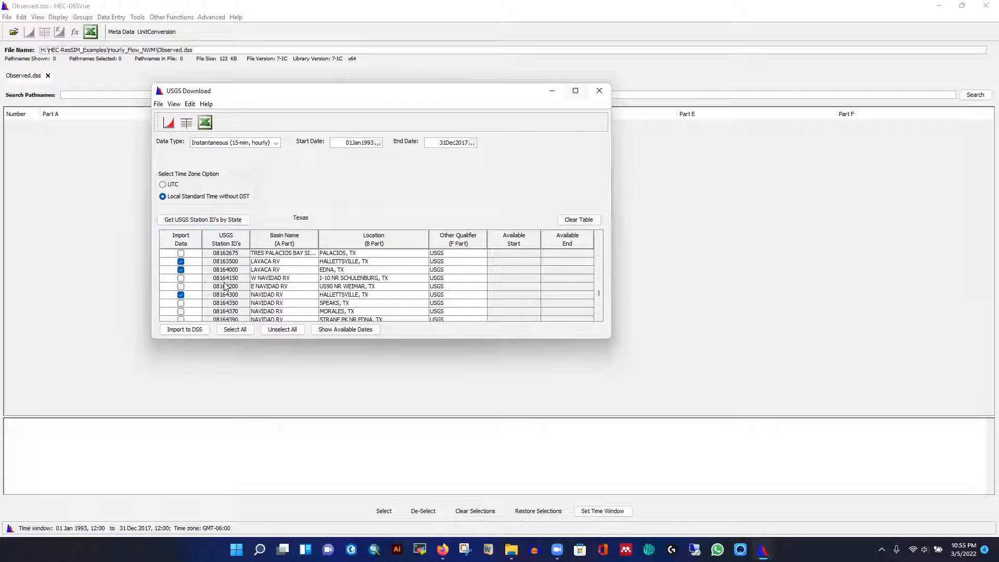
left_click(177, 331)
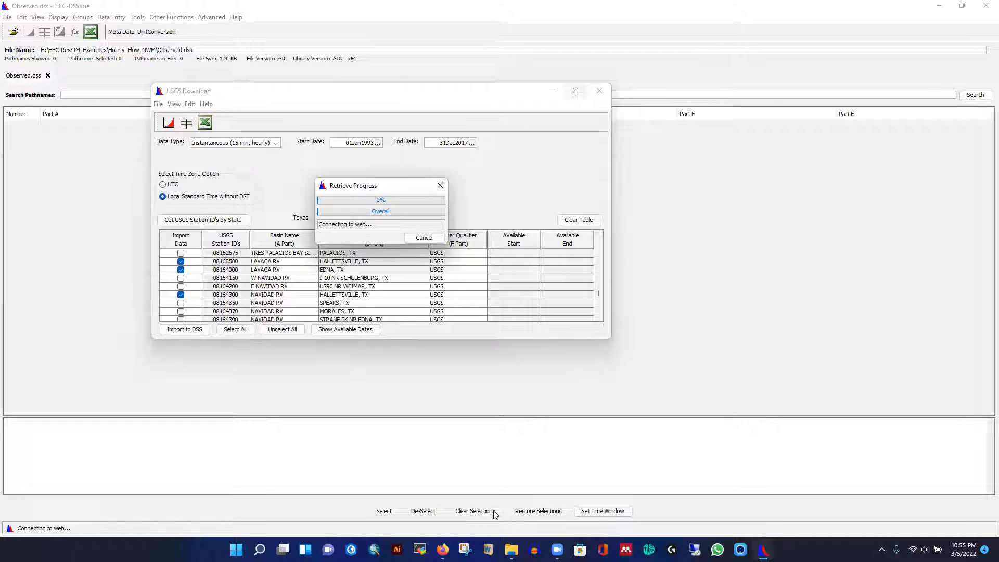
Step: Switch to Firefox, search the web for USGS 08162600 in a new tab, and open its USGS Current Conditions page
left_click(443, 550)
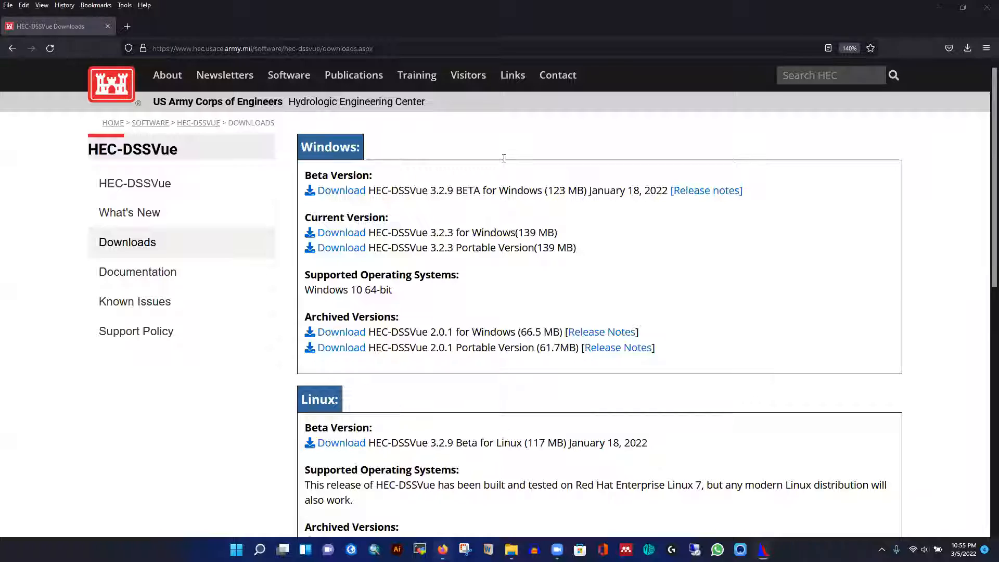
left_click(127, 26)
type("U")
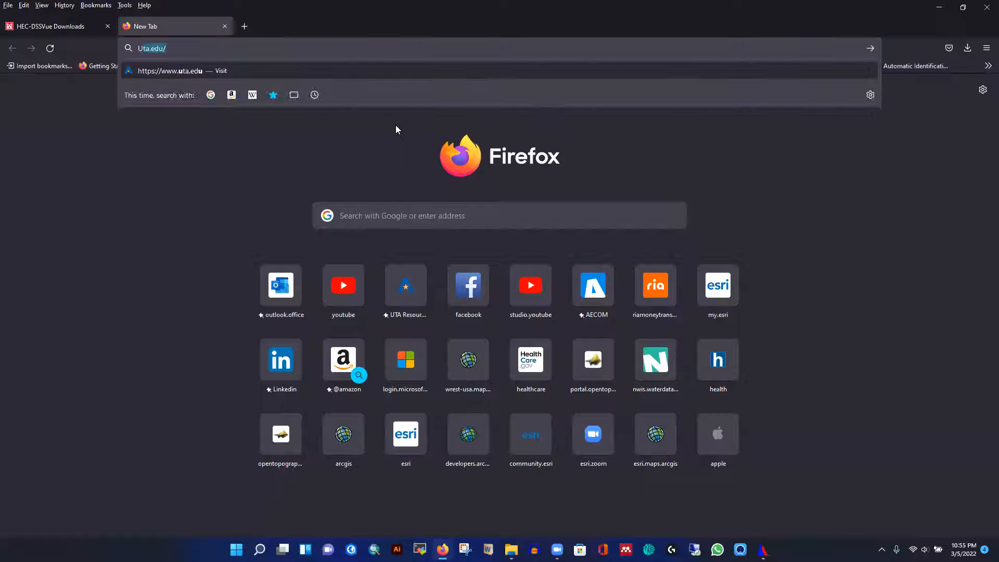
type("SGS 08162600")
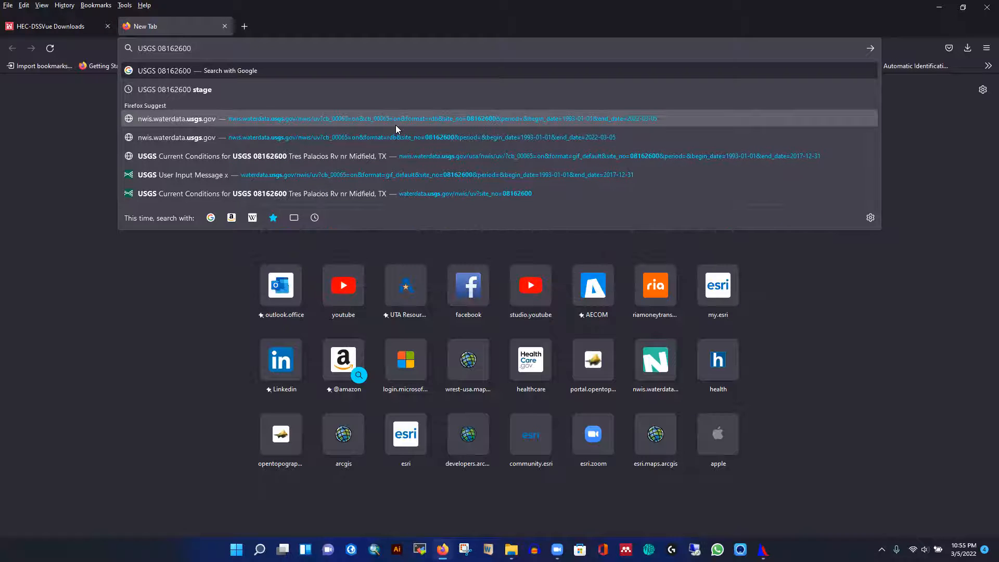
key("Return")
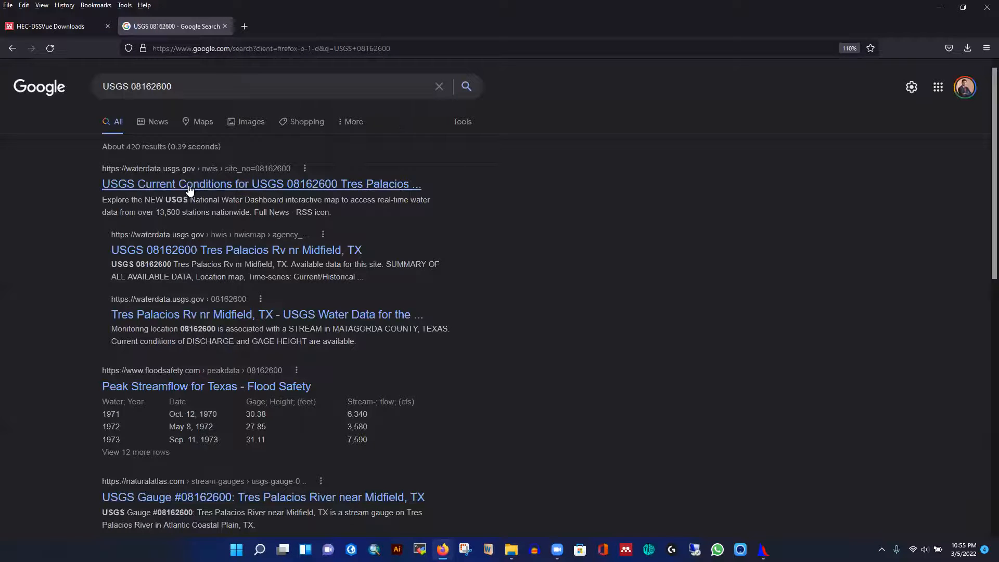
left_click(191, 185)
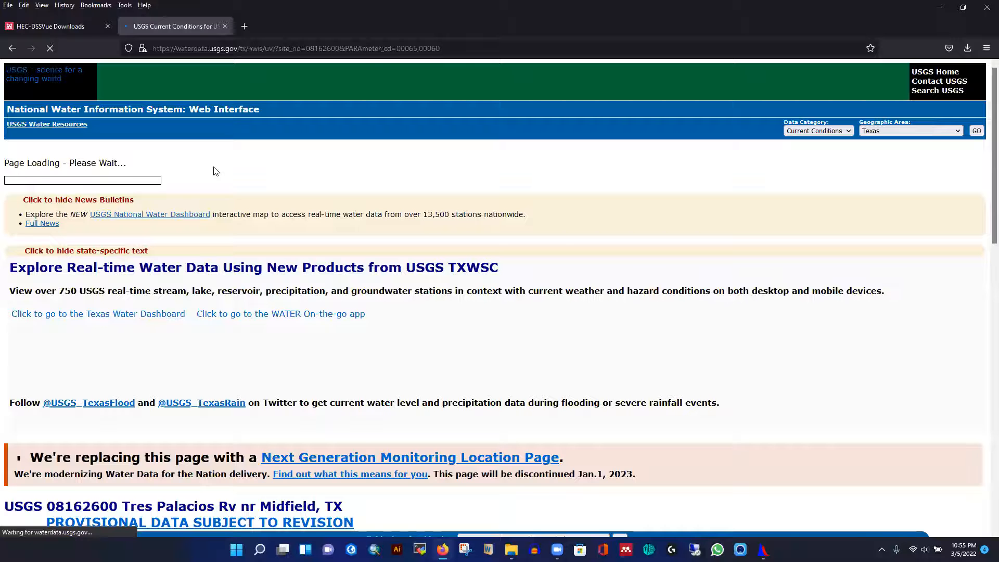
Step: Set the begin date of the station's data request to 1993-01-01
scroll(504, 321, "down", 10)
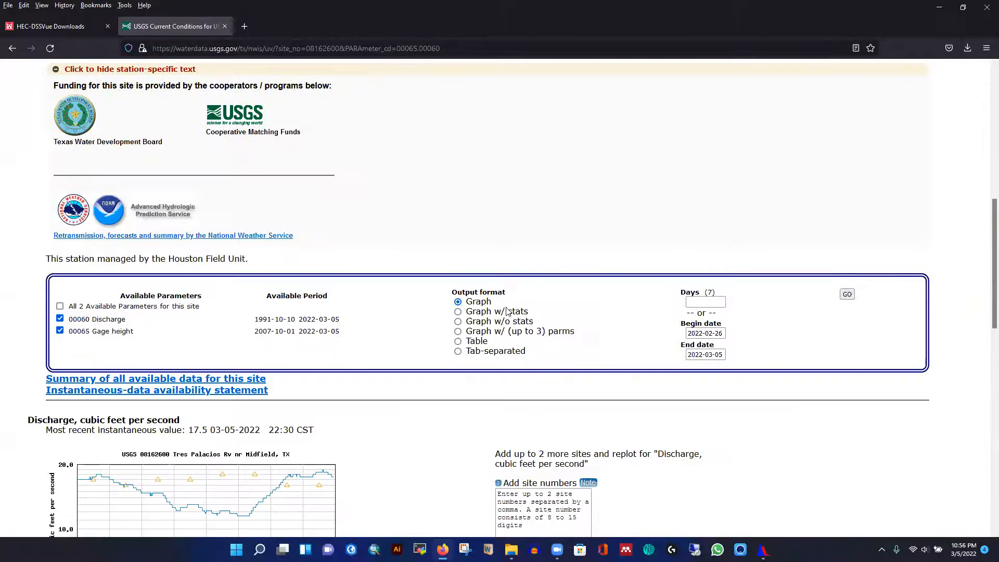
scroll(507, 311, "down", 1)
left_click(702, 277)
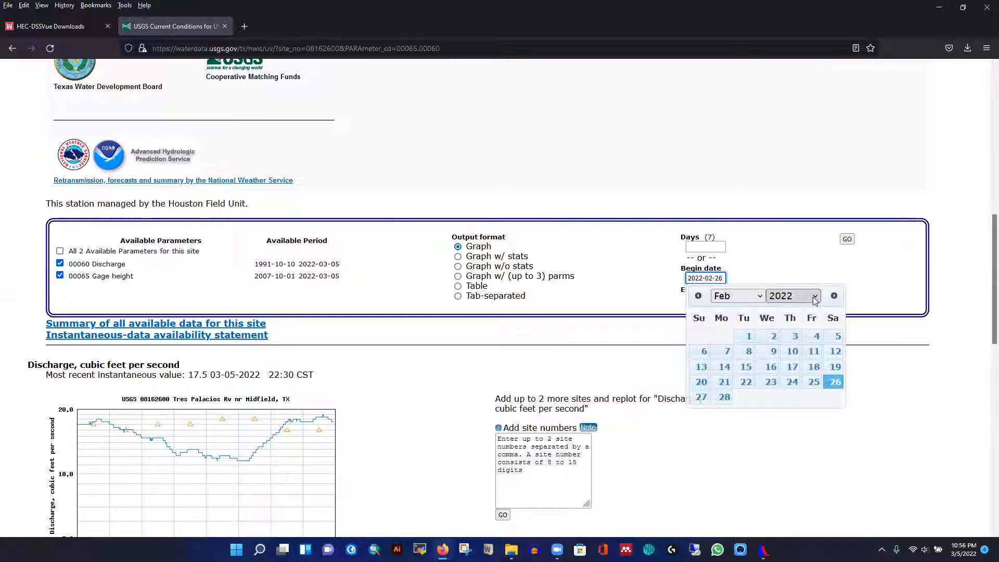
left_click(816, 301)
scroll(792, 404, "up", 10)
scroll(792, 405, "down", 5)
scroll(804, 421, "up", 3)
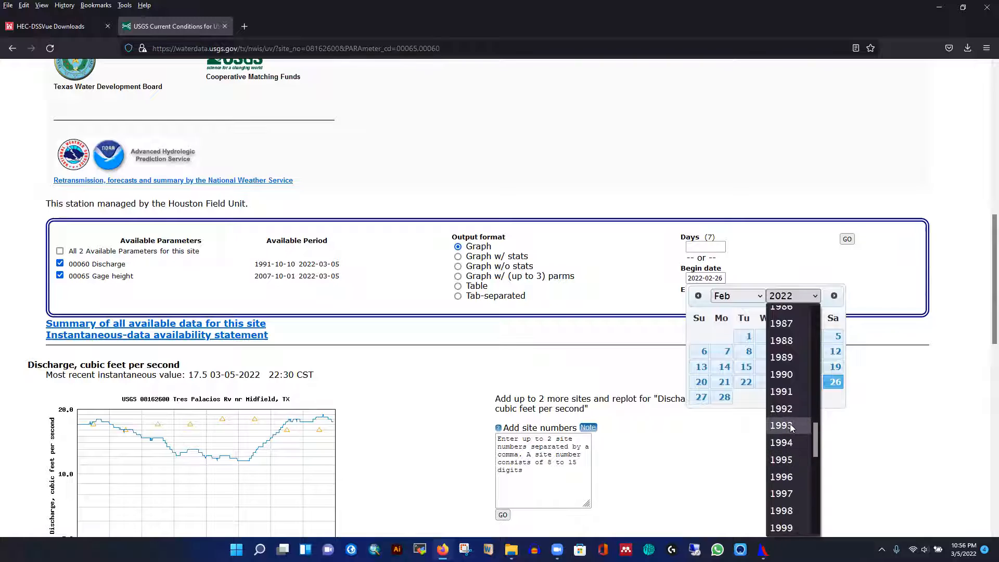
left_click(790, 426)
left_click(735, 296)
left_click(730, 322)
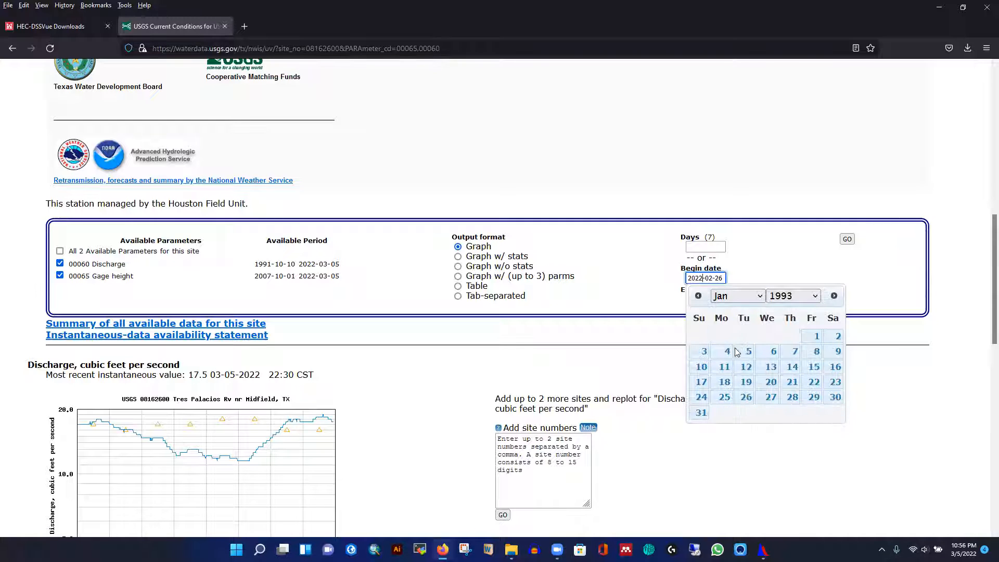
left_click(816, 336)
left_click(708, 299)
left_click(805, 271)
Step: Request the discharge and gage height graphs of station 08162600 for the chosen period
scroll(542, 295, "down", 2)
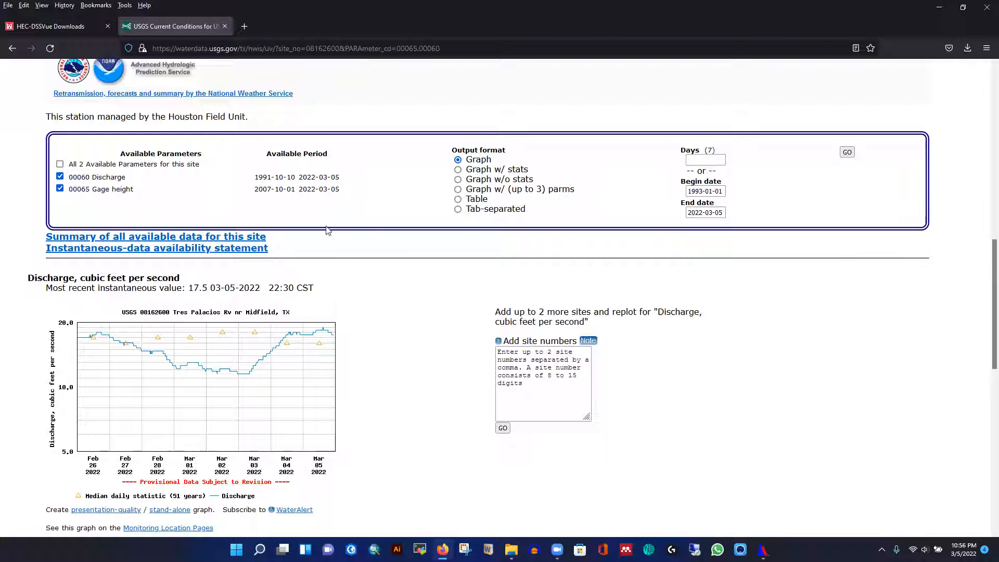
left_click(847, 152)
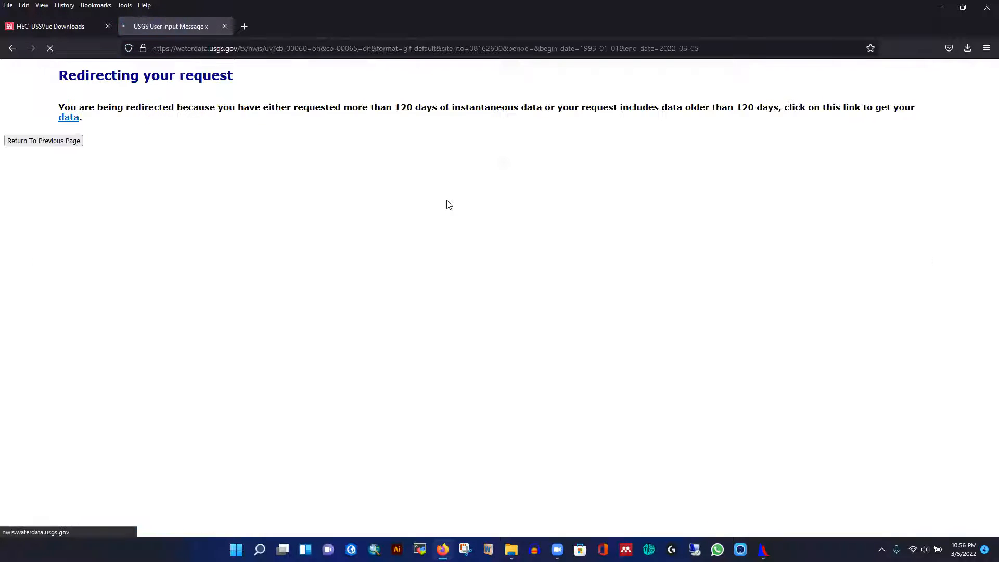
scroll(364, 255, "down", 5)
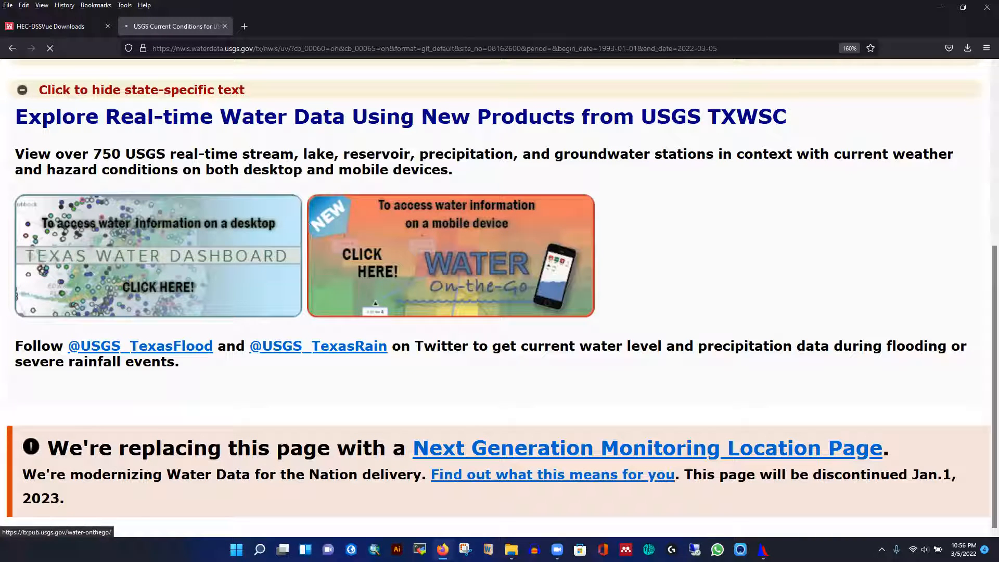
Step: Check the retrieval progress of the USGS import in HEC-DSSVue while the station's web page loads
mouse_move(763, 550)
left_click(805, 496)
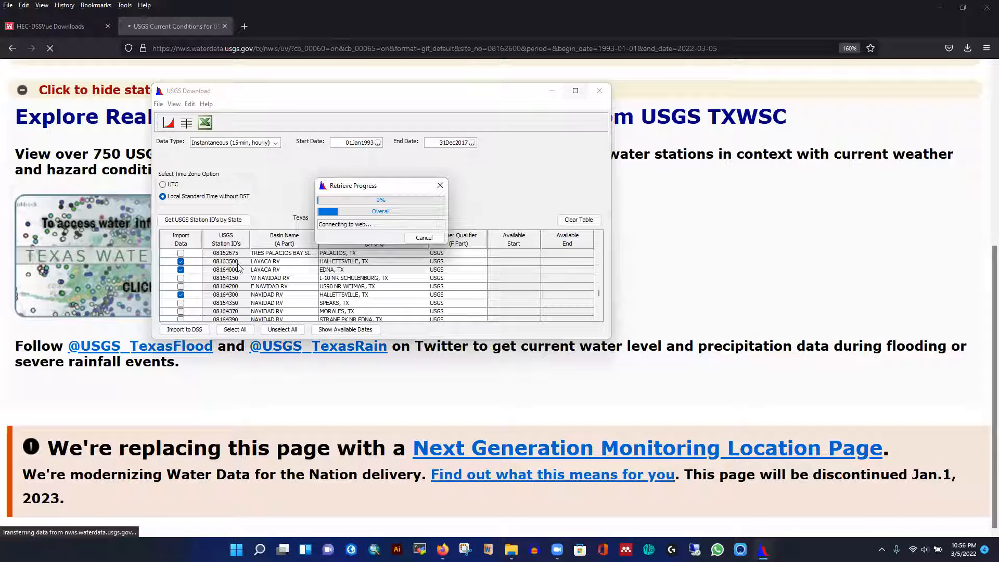
left_click(805, 5)
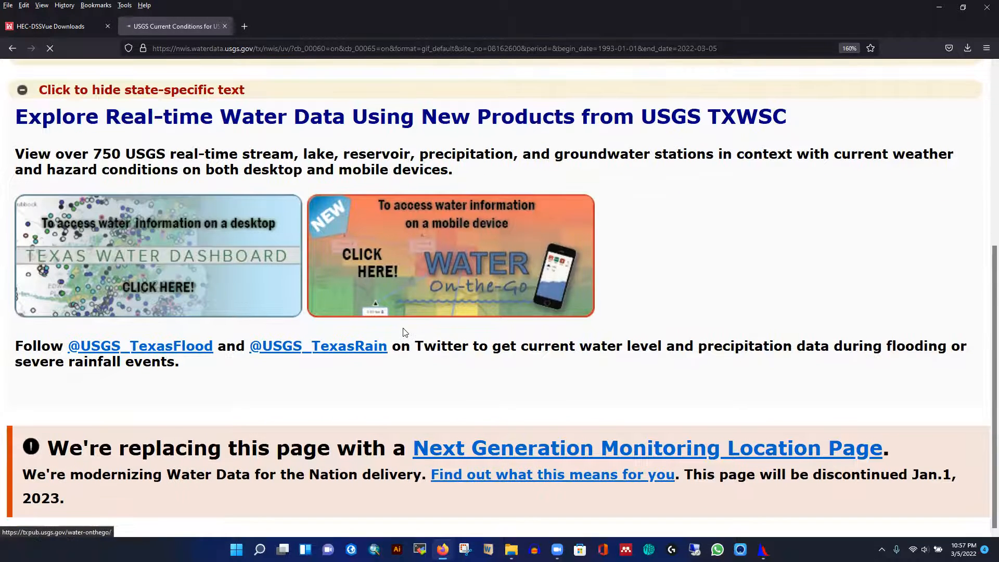
mouse_move(763, 550)
scroll(360, 237, "up", 5)
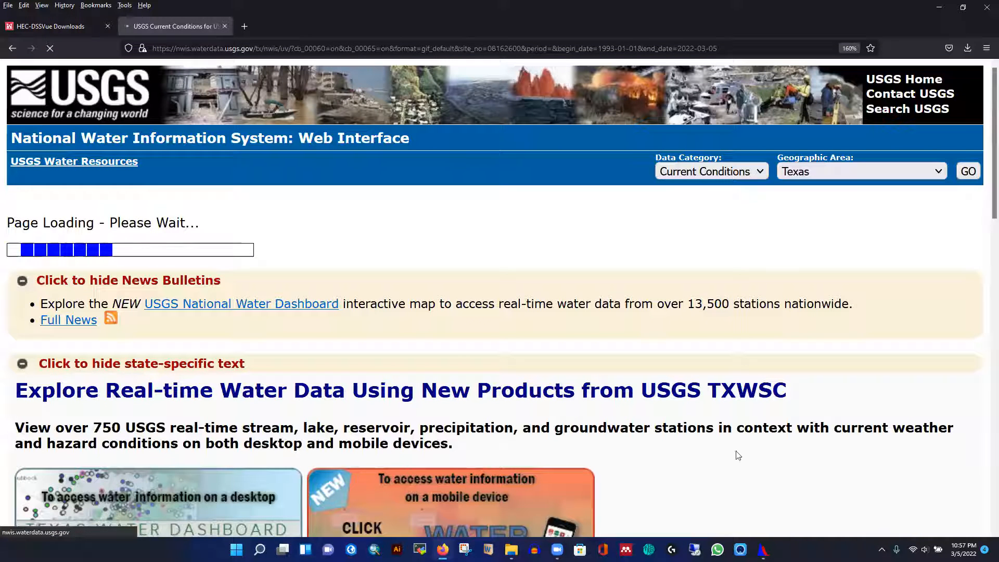
left_click(821, 497)
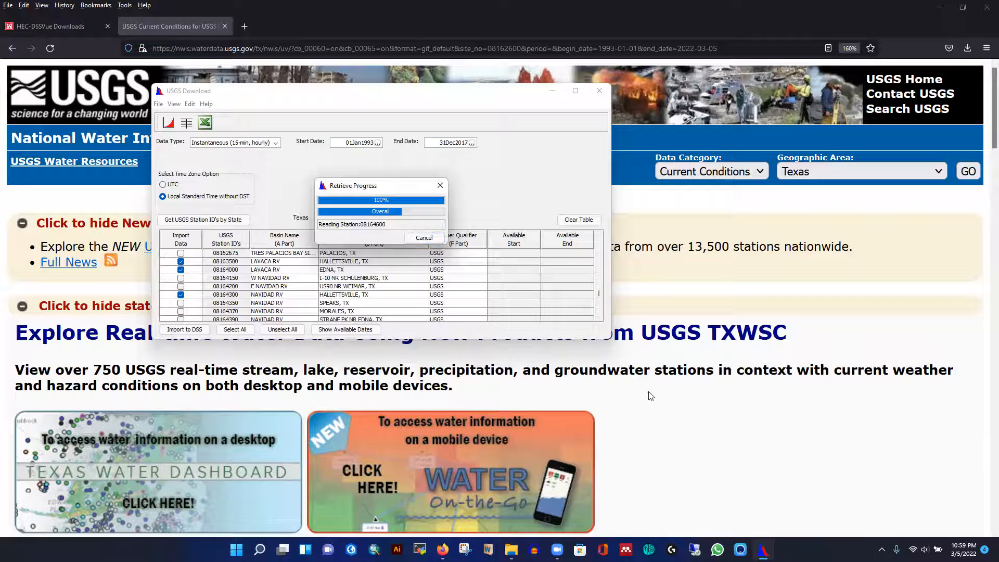
Step: Examine the discharge graph of station 08162600 on its USGS Current Conditions page
scroll(650, 397, "down", 4)
scroll(650, 397, "down", 9)
scroll(650, 397, "up", 8)
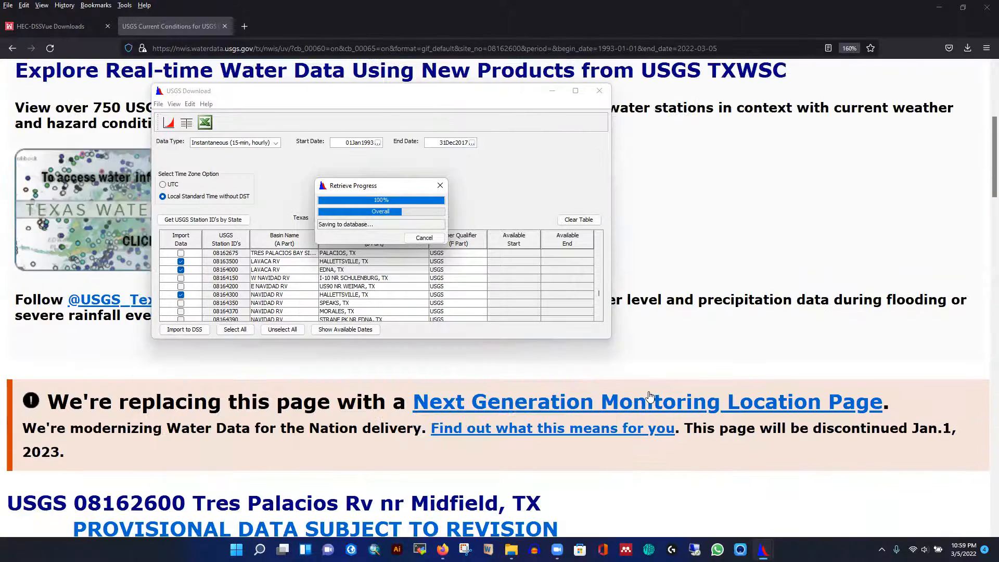
left_click(753, 259)
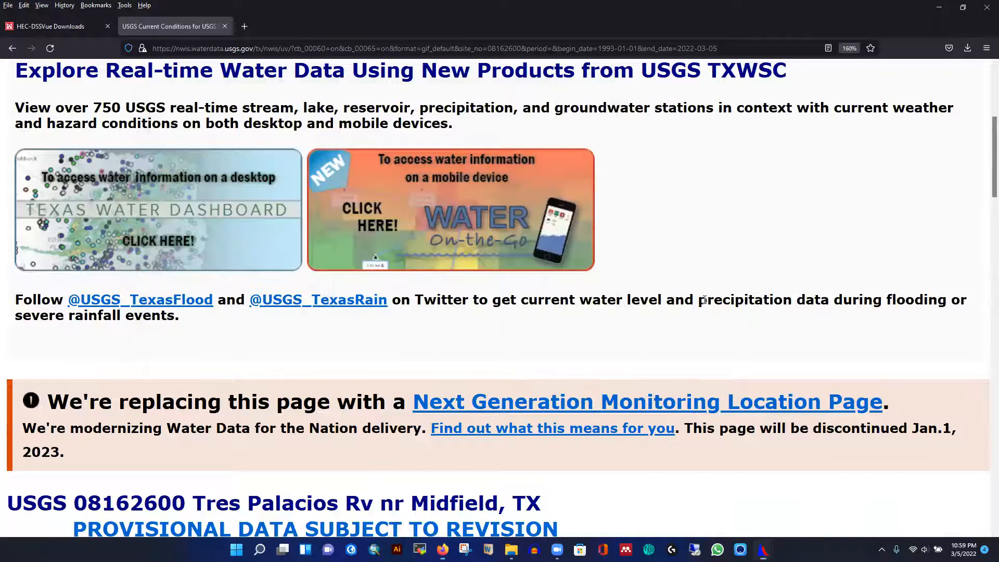
scroll(634, 322, "down", 5)
scroll(625, 334, "down", 12)
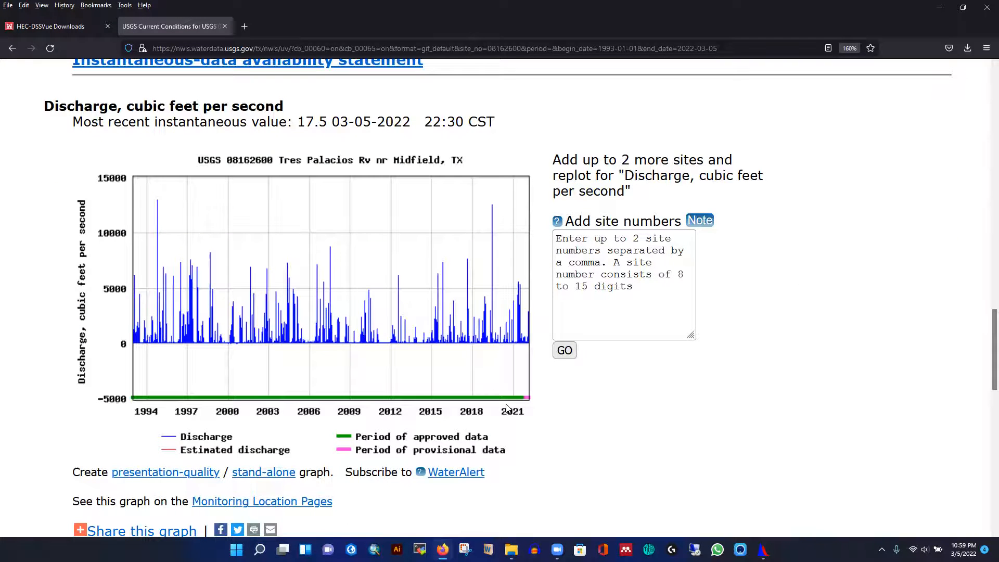
Step: Request the tab-separated output of station 08162600 for 1993-01-01 to 2022-03-05
scroll(508, 412, "up", 8)
left_click(500, 440)
scroll(544, 342, "down", 4)
scroll(691, 303, "up", 2)
left_click(882, 212)
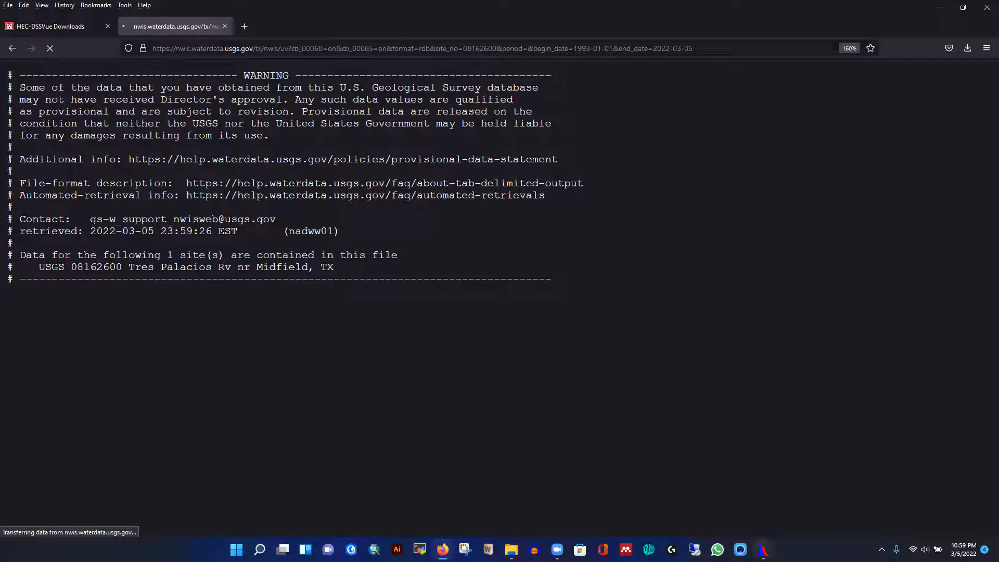
Step: Return to the USGS Download window, check the selected stations during the import, and dismiss the completion notice
mouse_move(764, 550)
left_click(812, 499)
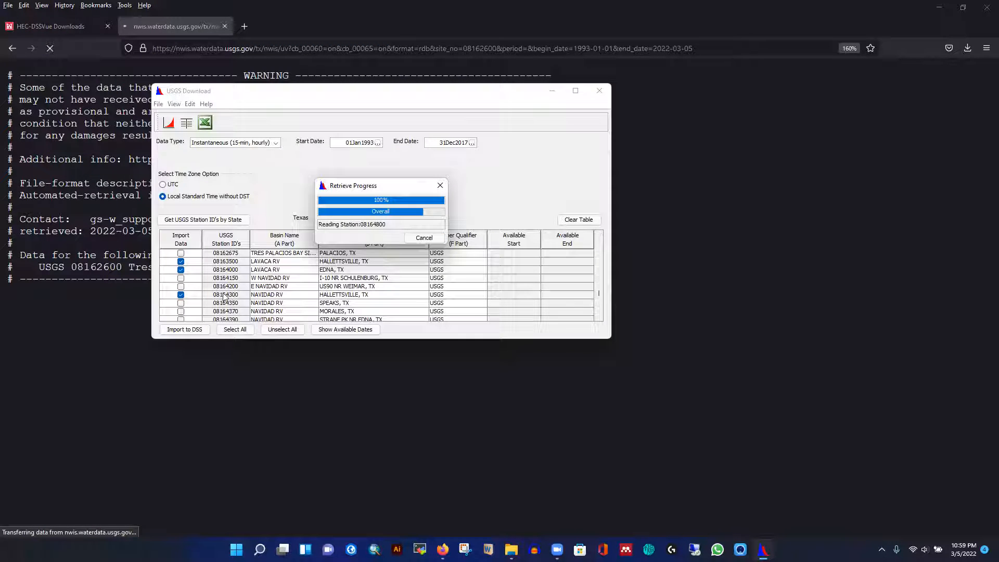
scroll(227, 271, "up", 2)
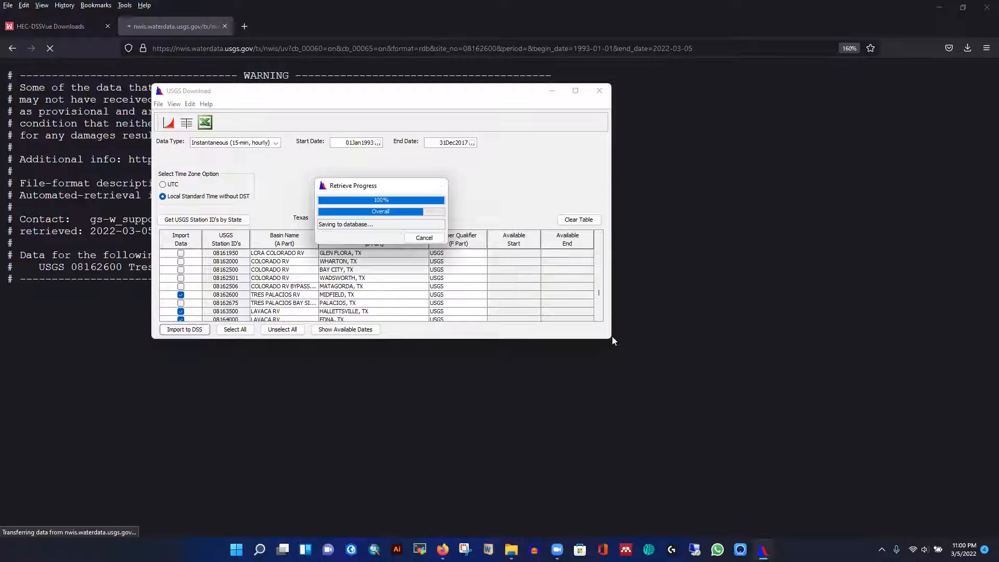
left_click(380, 254)
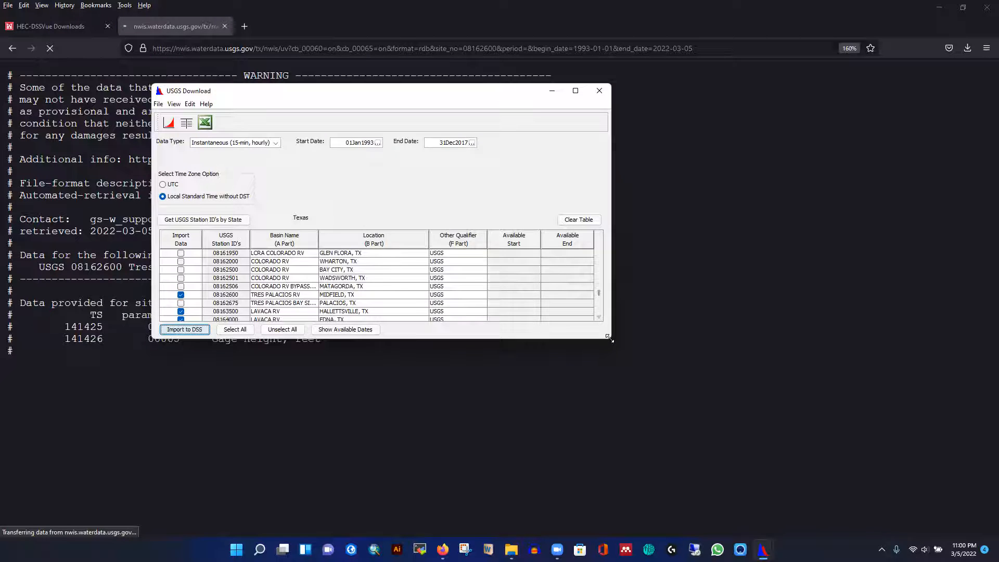
Step: Enlarge the USGS Download window, move it aside, and examine the hourly records of station 08162600 in the browser
left_click_drag(610, 338, 751, 424)
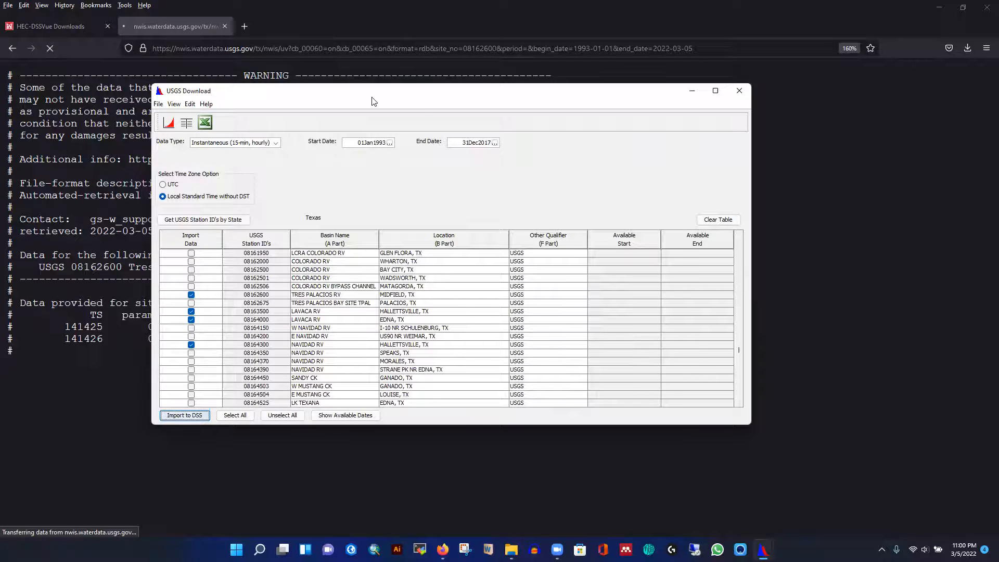
left_click_drag(374, 101, 647, 56)
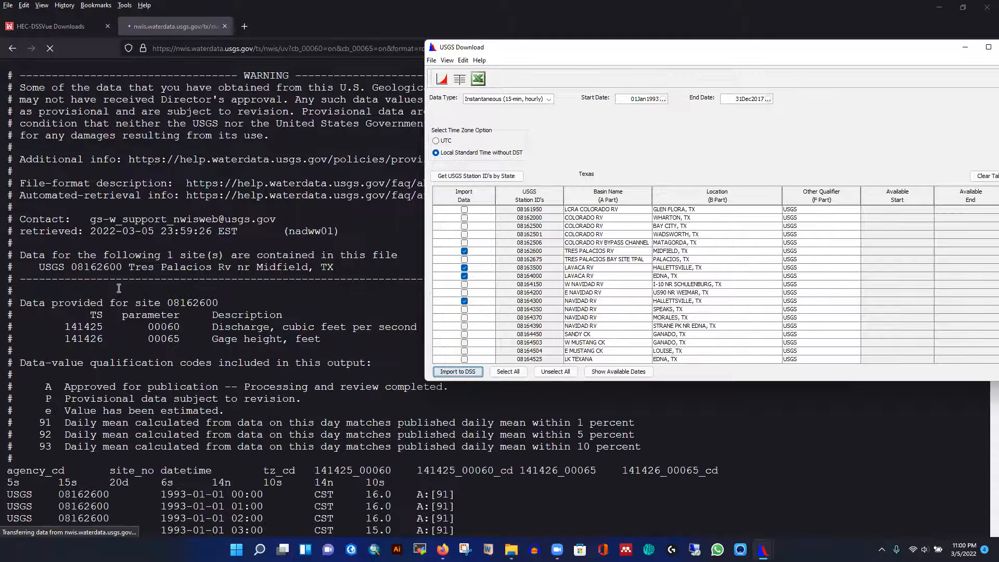
scroll(118, 288, "down", 5)
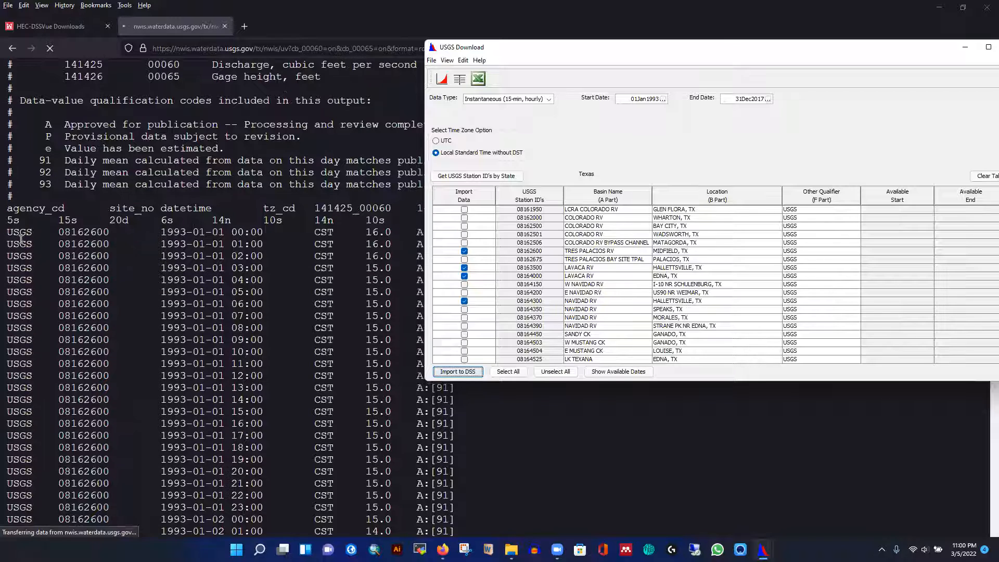
scroll(182, 158, "down", 2)
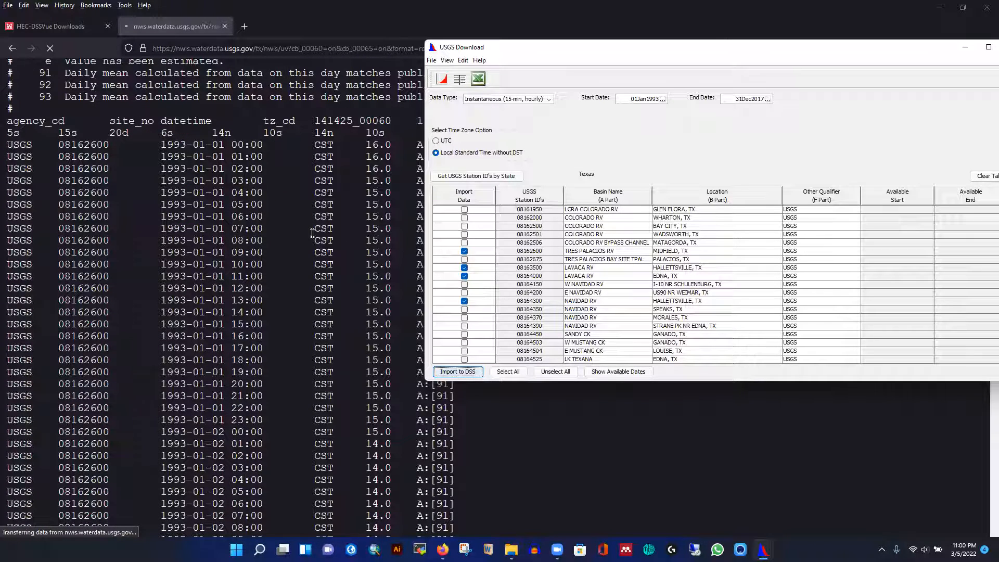
scroll(312, 233, "up", 7)
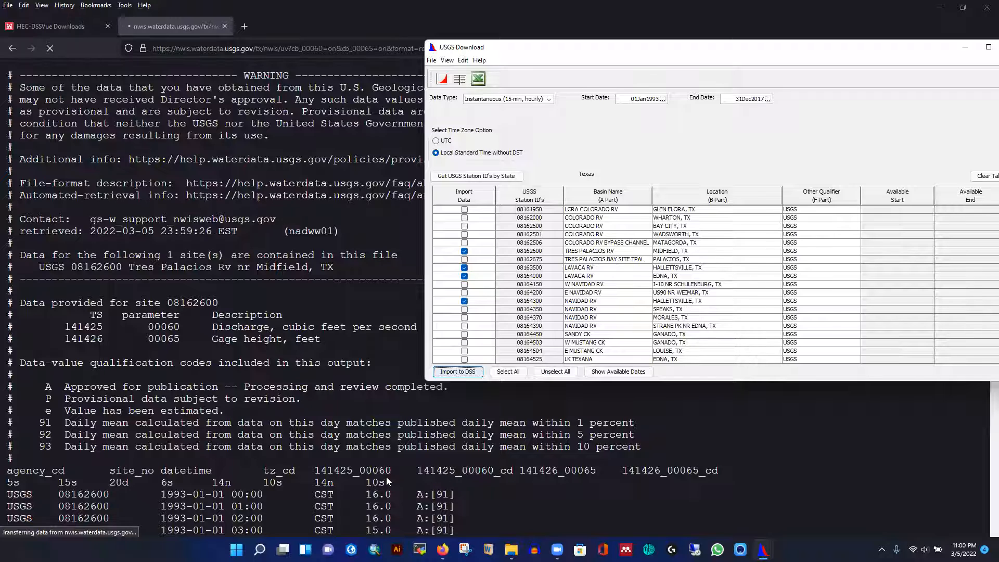
scroll(387, 477, "down", 4)
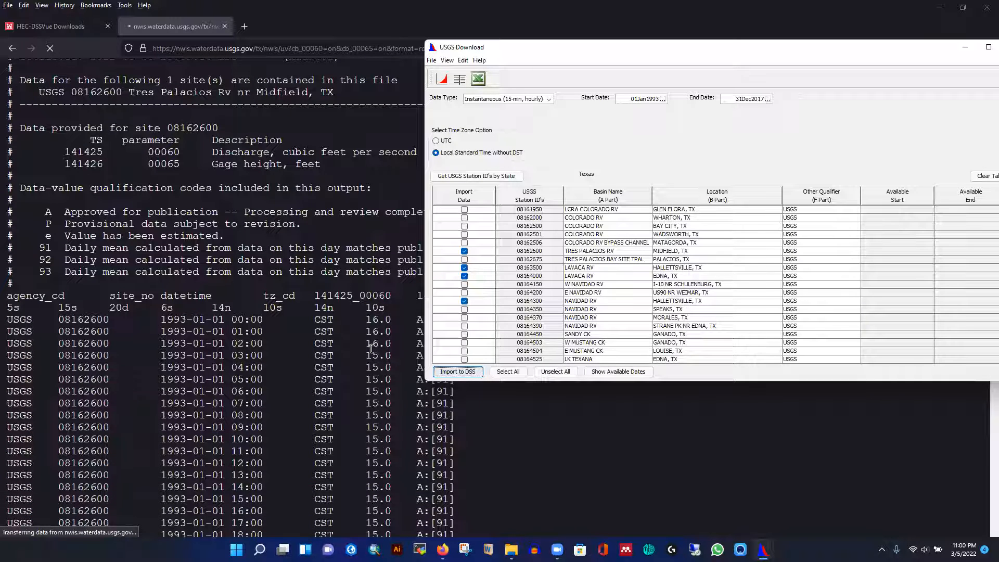
Step: Bring up the Observed.dss catalog in HEC-DSSVue and look through the station list in the USGS Download window
left_click_drag(639, 43, 326, 44)
left_click(764, 550)
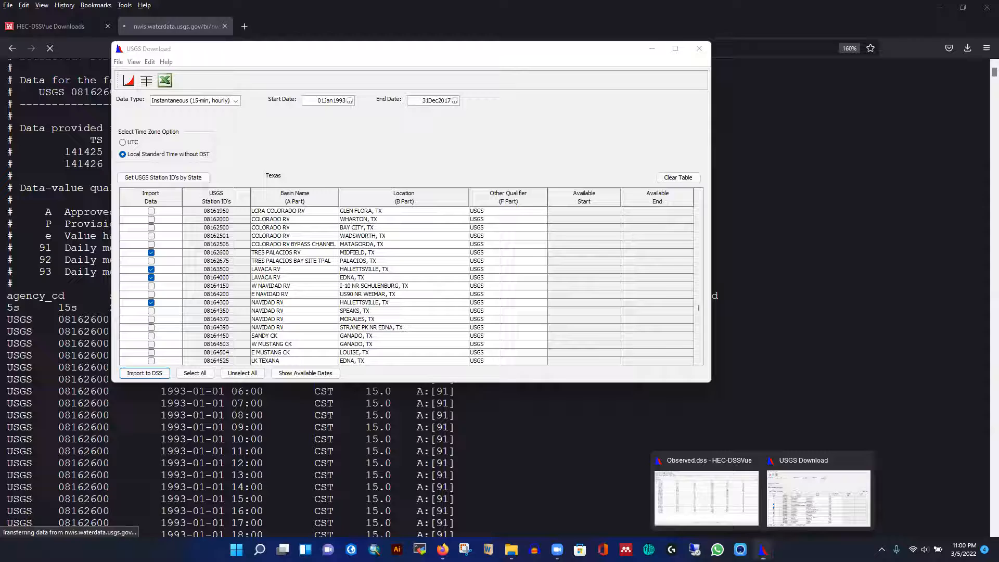
left_click(726, 510)
left_click(764, 549)
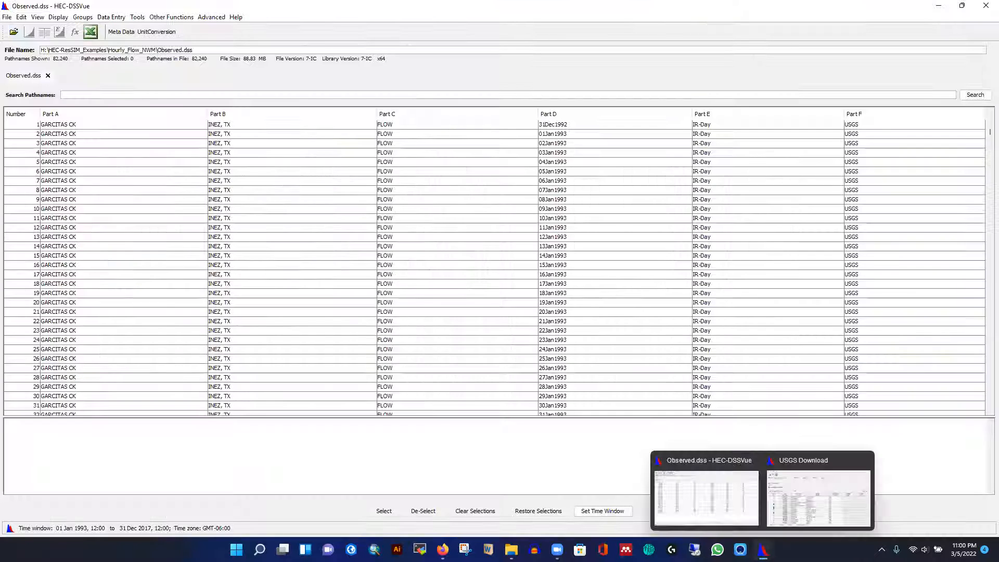
left_click(805, 497)
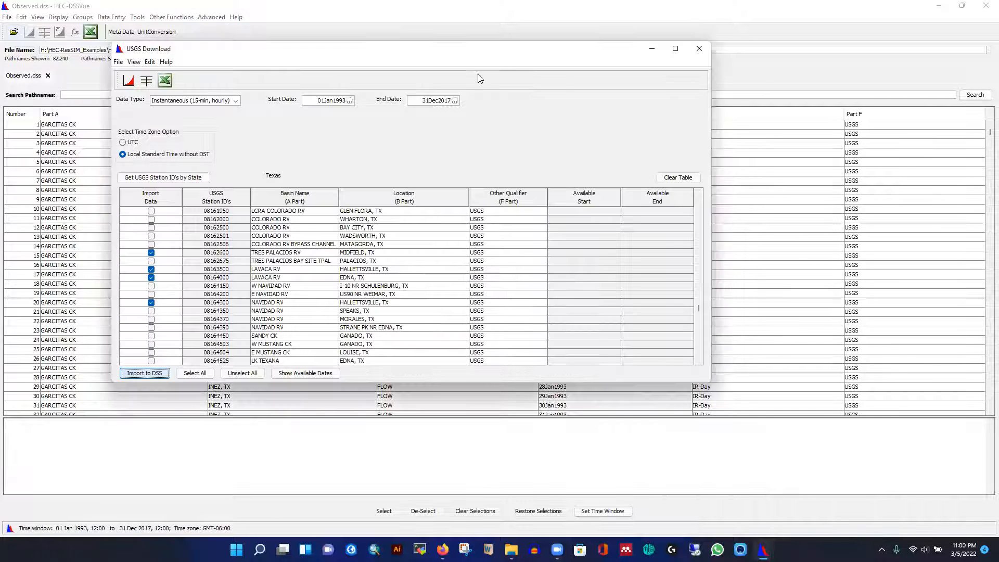
scroll(274, 287, "down", 10)
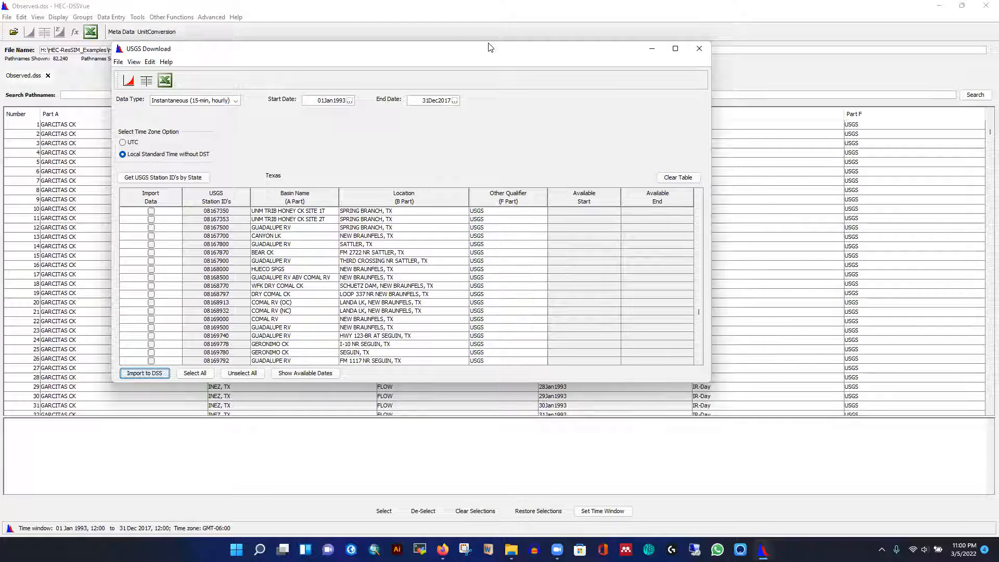
Step: Move the USGS Download window aside and plot the 08Jan1993 Garcitas Ck flow record at Inez, TX from Observed.dss
left_click_drag(382, 57, 599, 43)
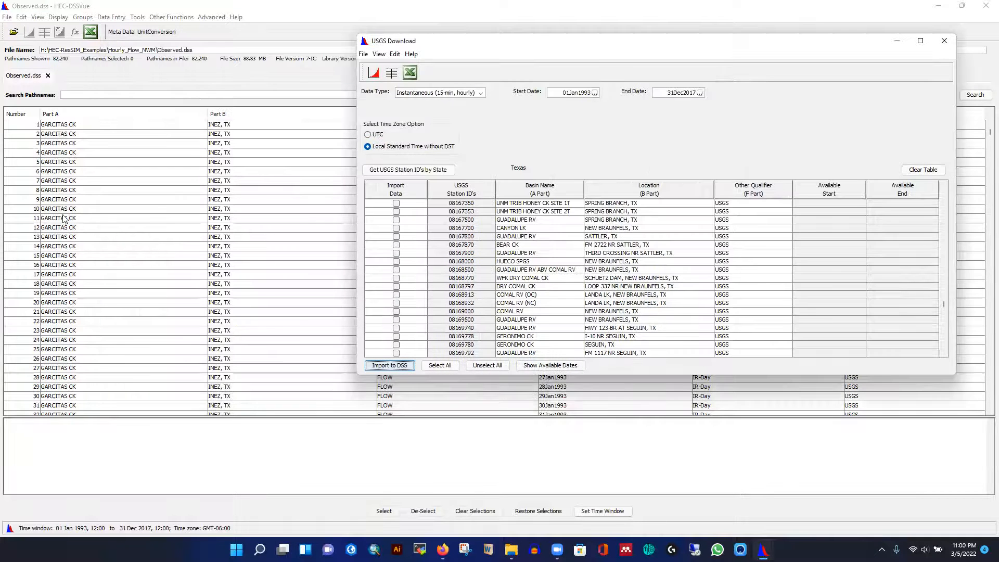
left_click(51, 200)
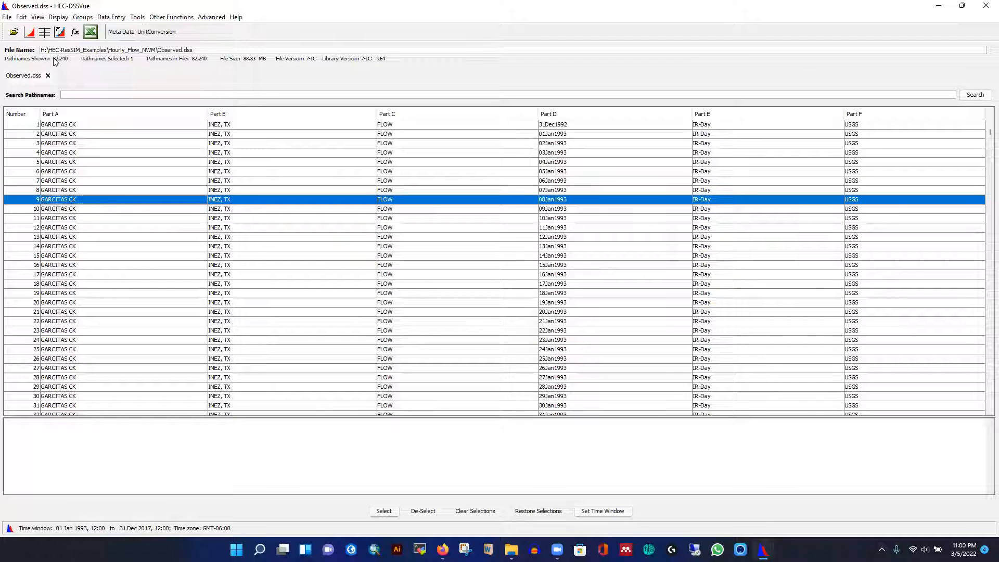
left_click(30, 34)
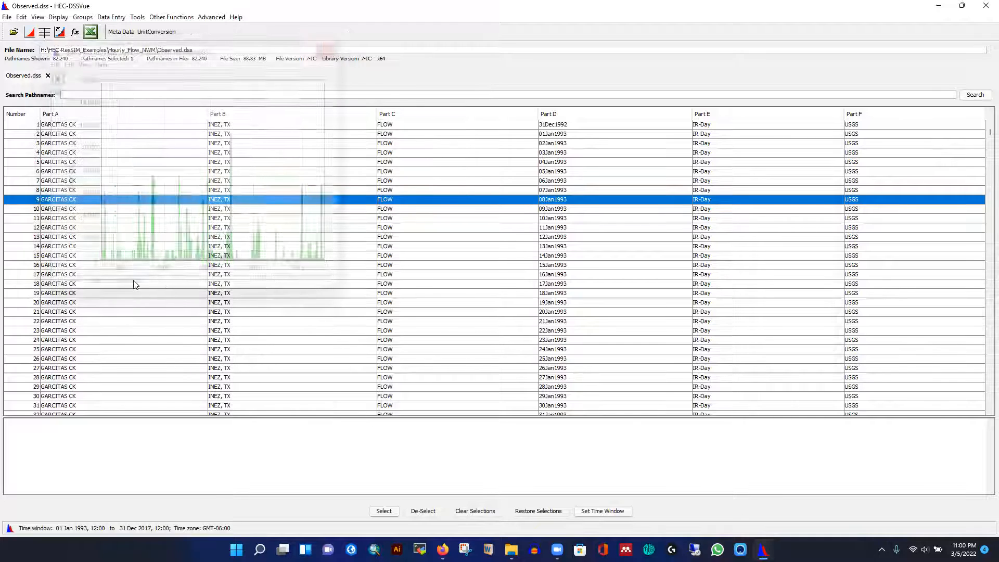
Step: Plot the 16Jan2011 Navidad Rv stage record at Hallettsville, TX, and close the plot
scroll(138, 288, "down", 20)
scroll(213, 320, "down", 10)
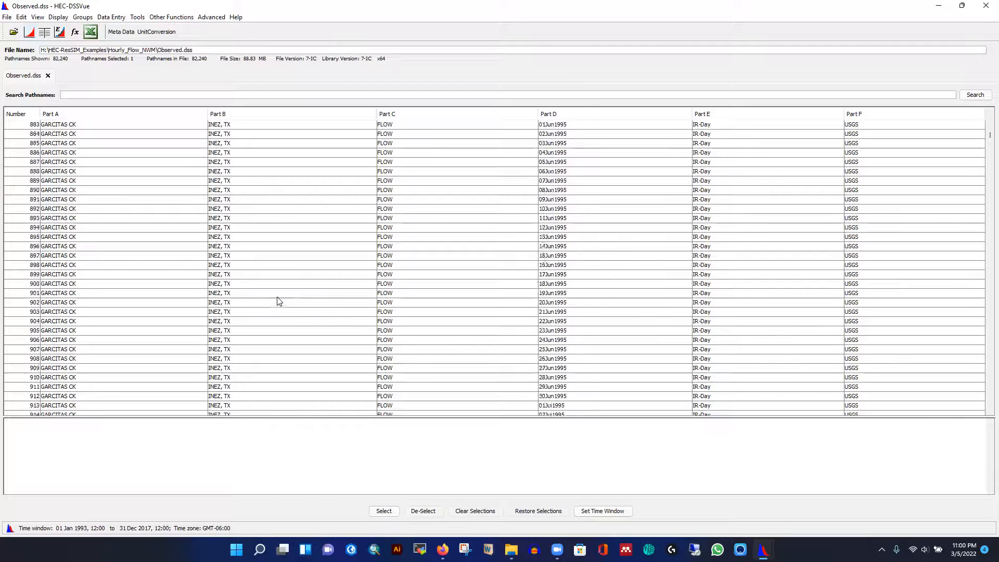
left_click_drag(988, 134, 985, 305)
left_click(50, 257)
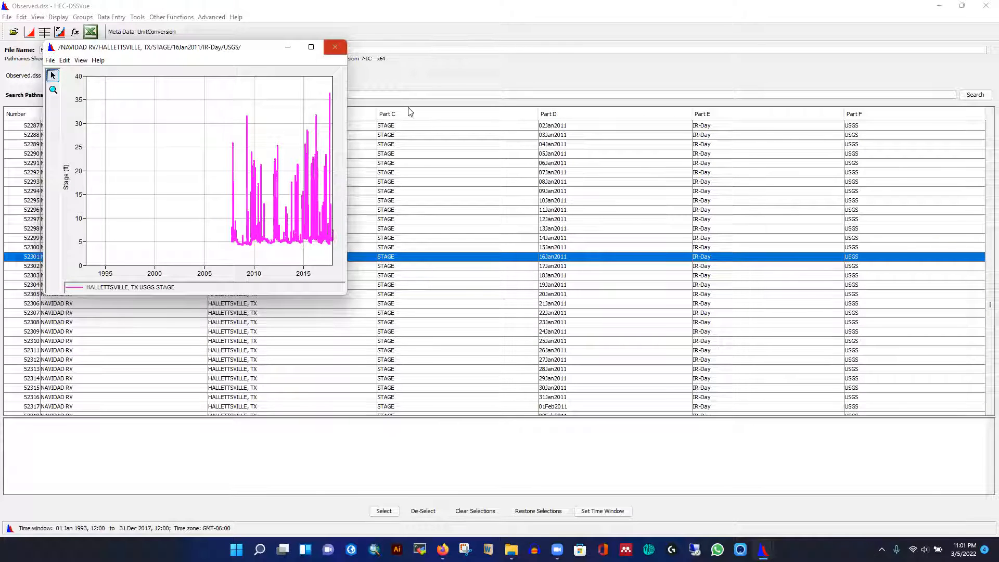
left_click(335, 47)
Step: Plot the 08Jul2012 Navidad Rv stage record at Hallettsville, TX, and close the plot
scroll(595, 228, "down", 20)
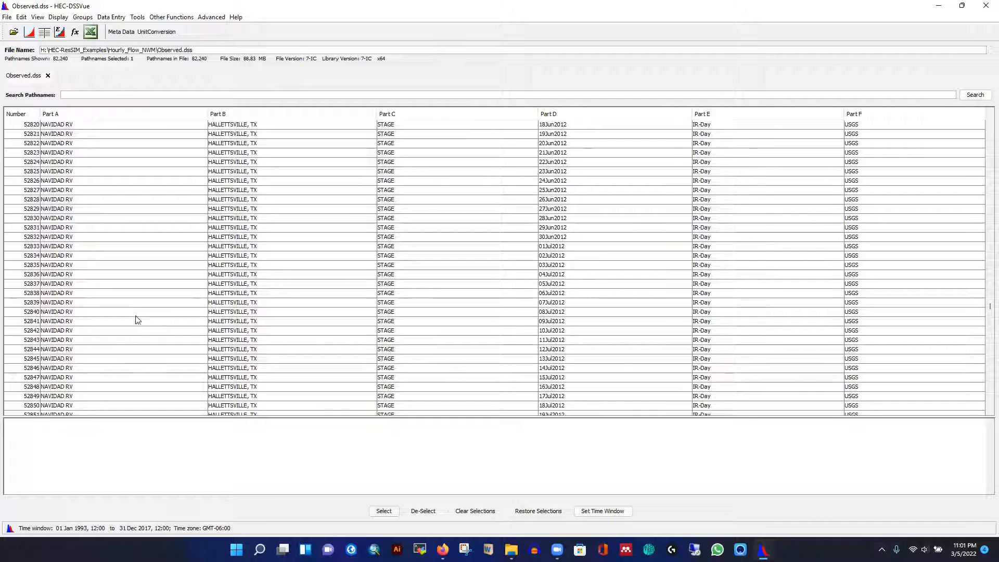
left_click(58, 313)
left_click(29, 32)
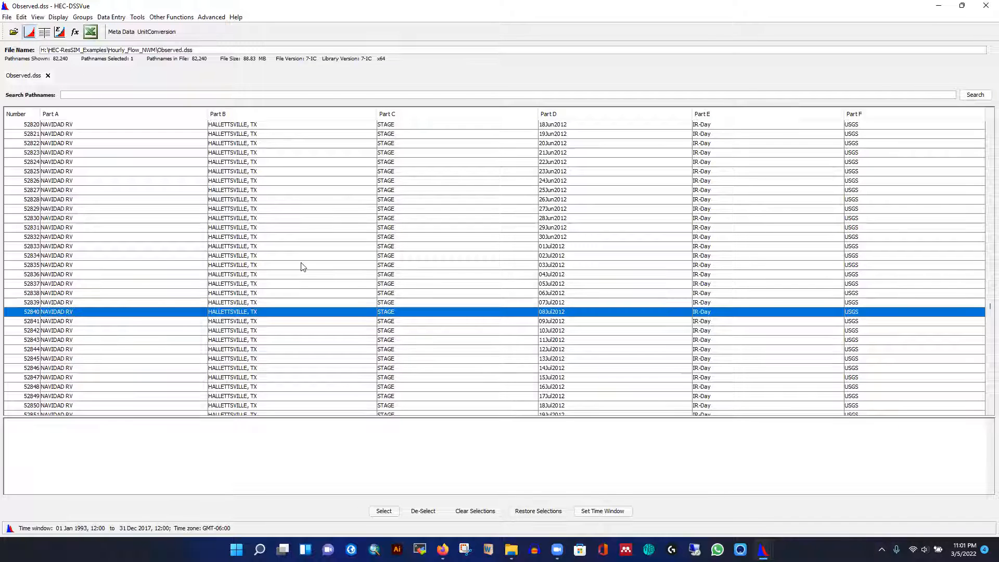
left_click(331, 48)
Step: Close the USGS Download window and exit HEC-DSSVue
mouse_move(763, 548)
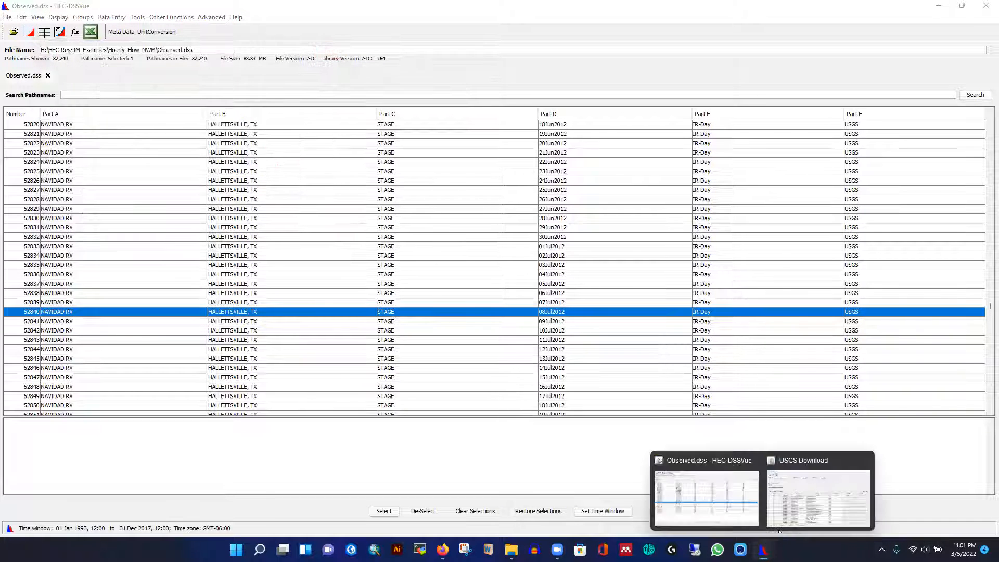
left_click(826, 490)
left_click(945, 45)
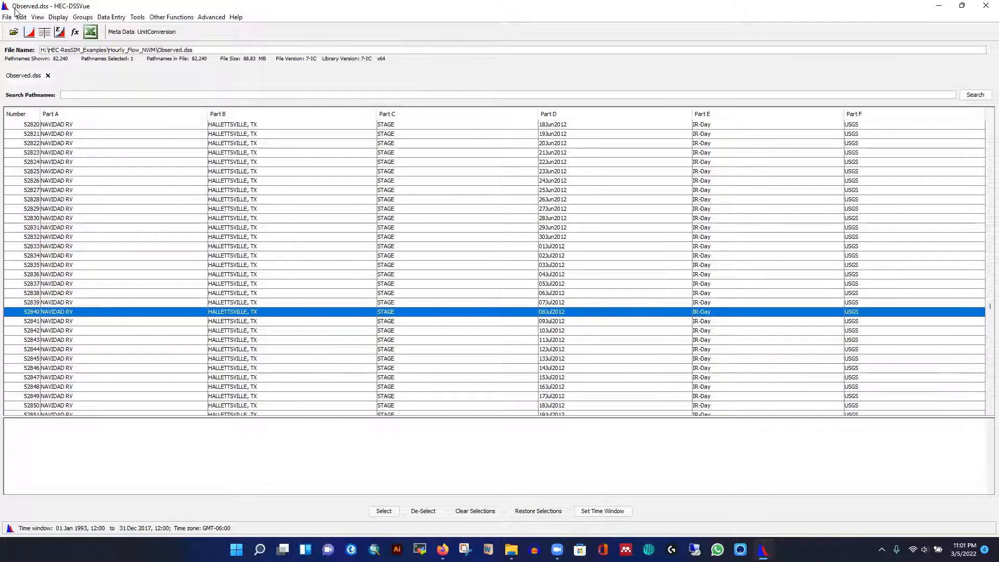
left_click(985, 7)
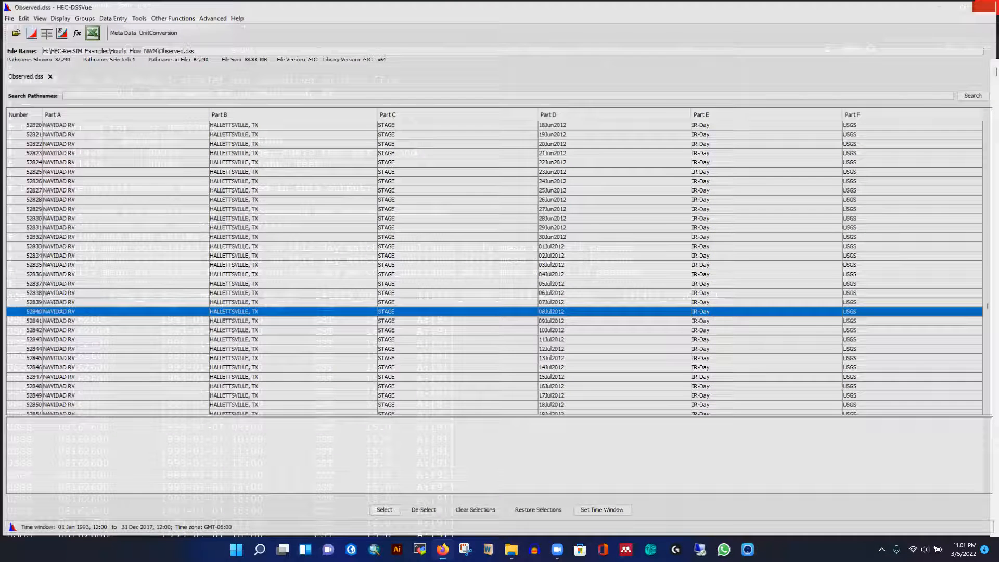
Step: Switch to the Hourly_Flow_NWM folder in File Explorer and open Simulated.dss in HEC-DSSVue
mouse_move(505, 546)
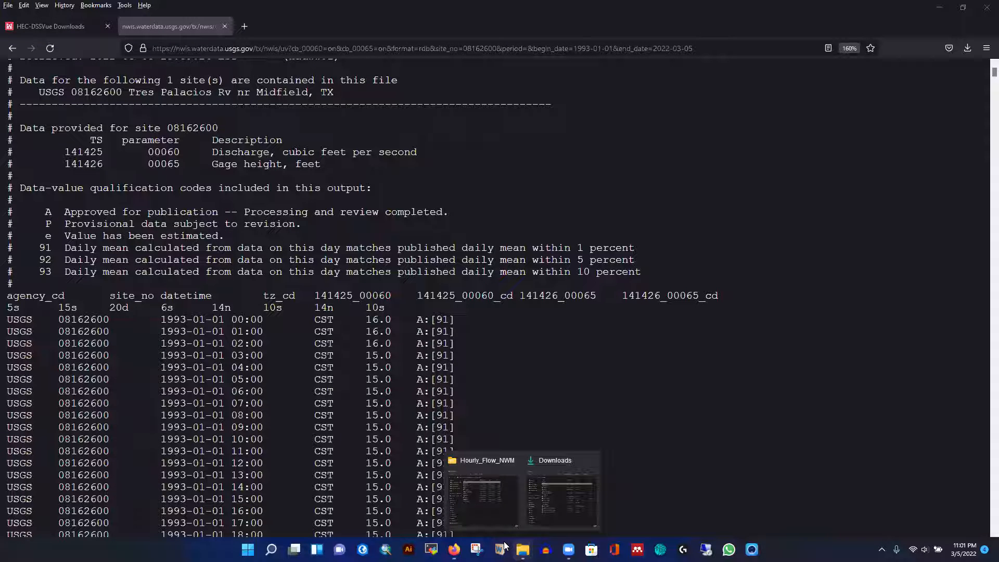
left_click(483, 492)
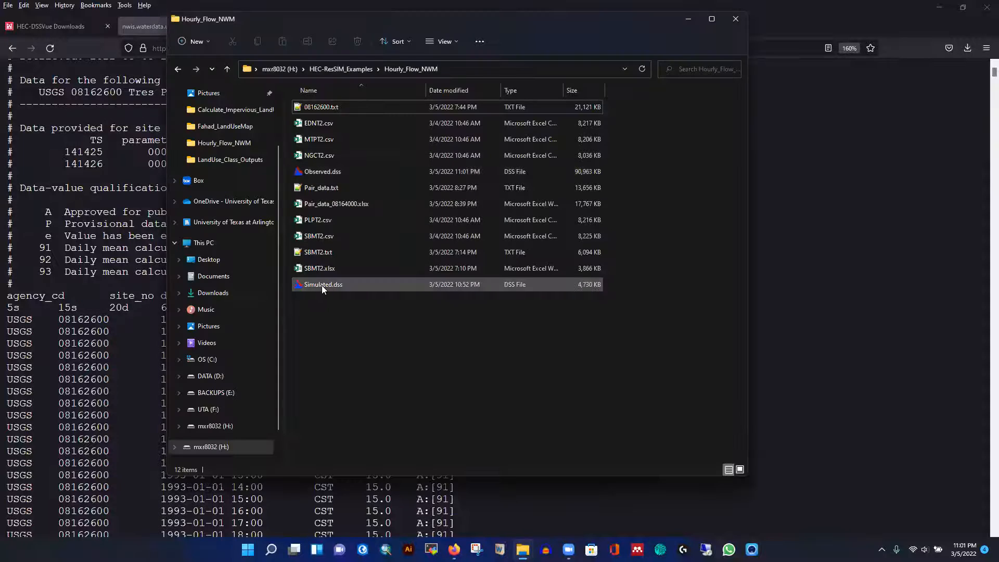
left_click(333, 173)
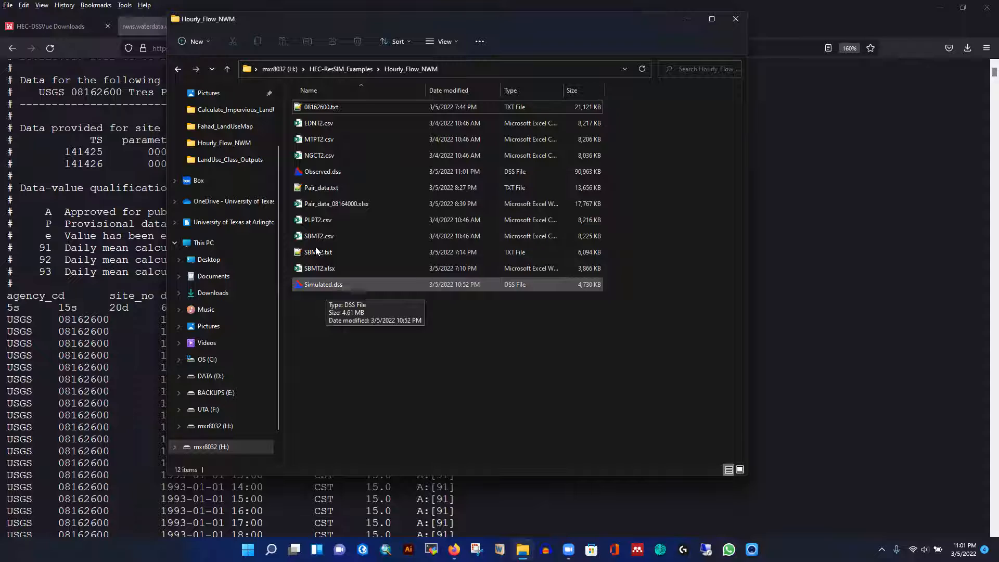
double_click(314, 284)
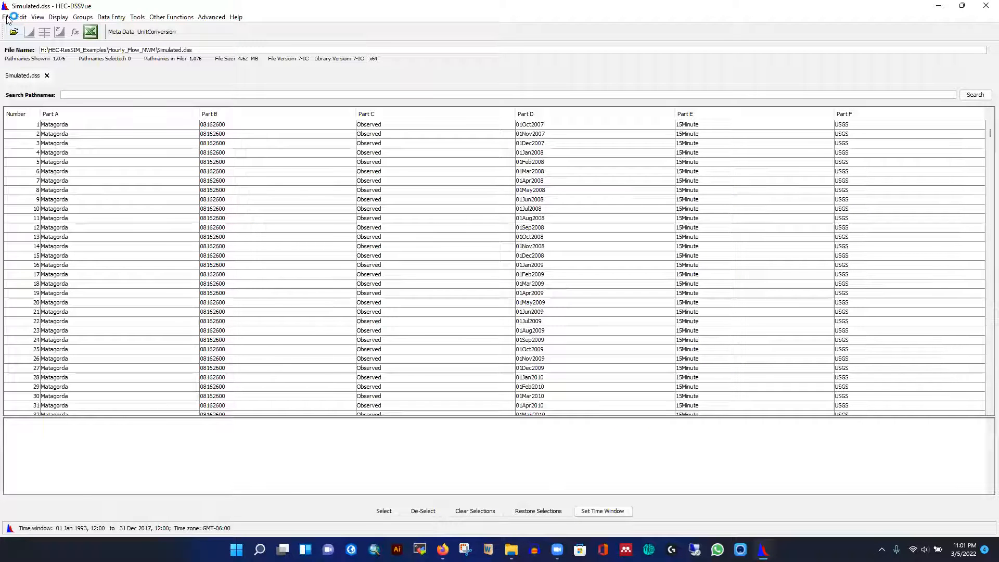
Step: Merge all records of Simulated.dss into Observed.dss in the Hourly_Flow_NWM folder, and return to File Explorer
left_click(7, 17)
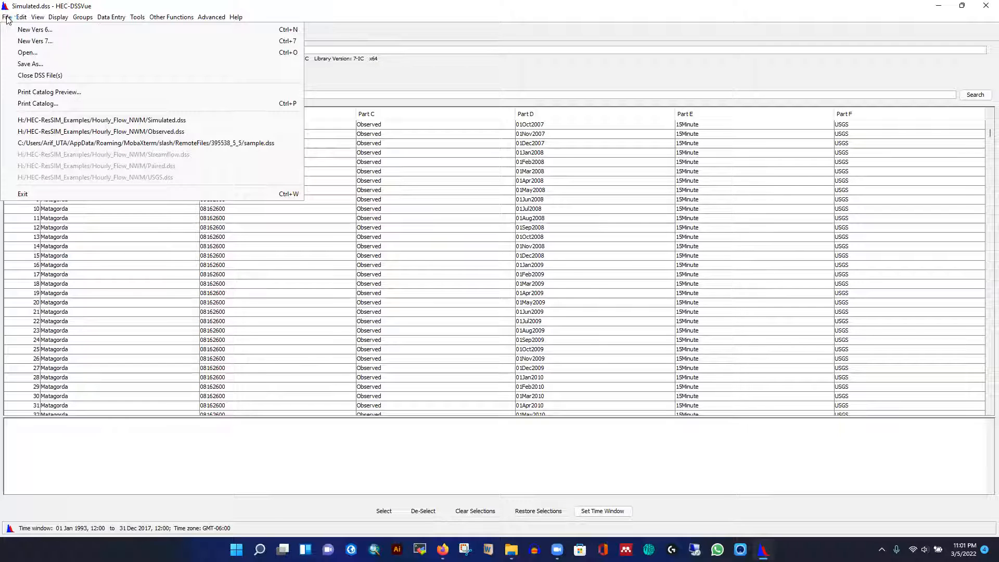
mouse_move(22, 21)
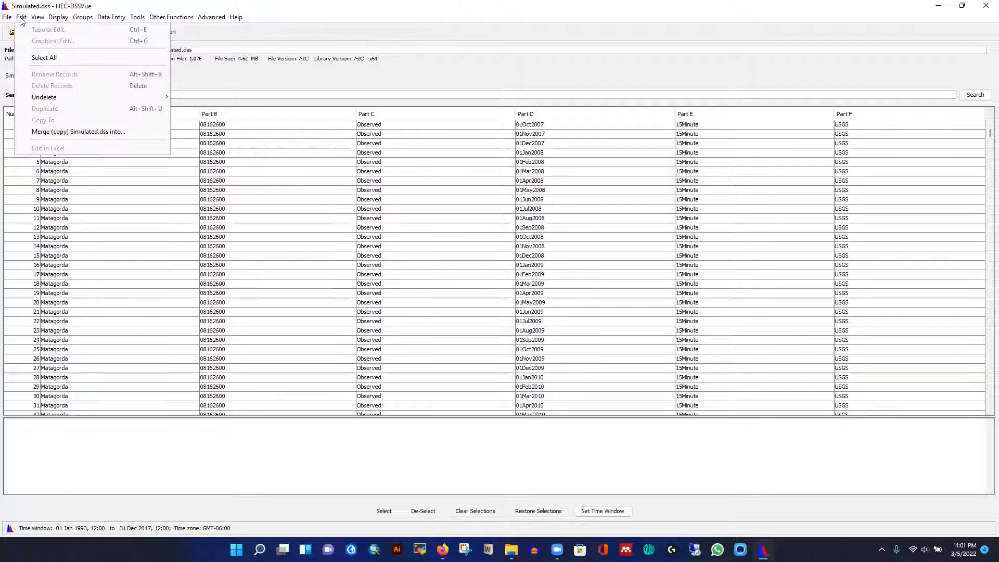
left_click(92, 134)
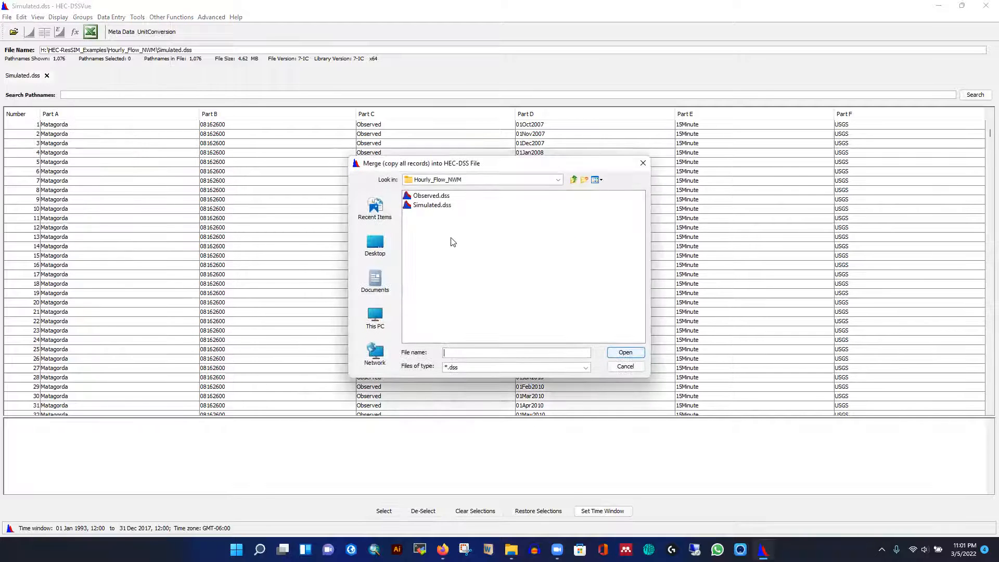
left_click(424, 197)
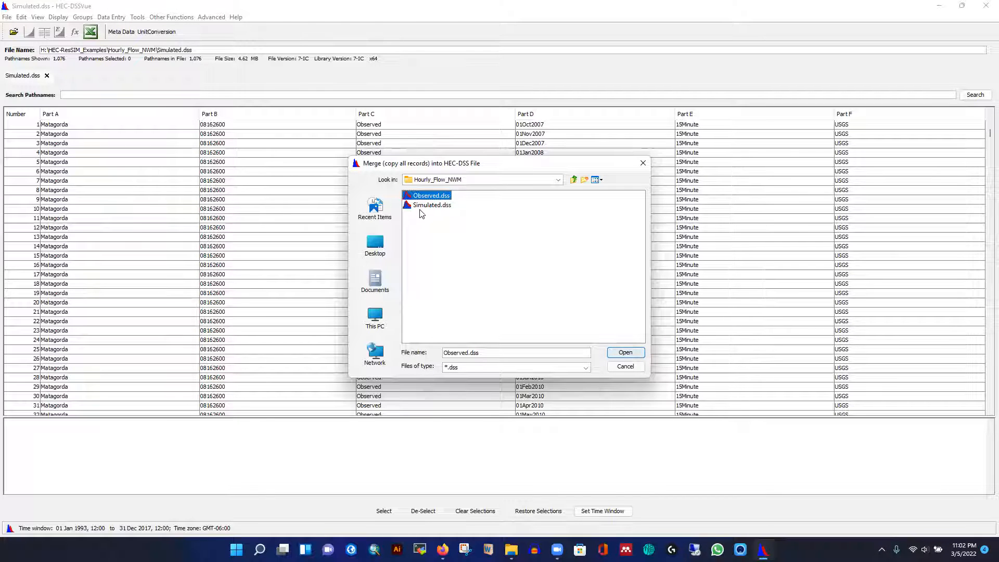
left_click(624, 354)
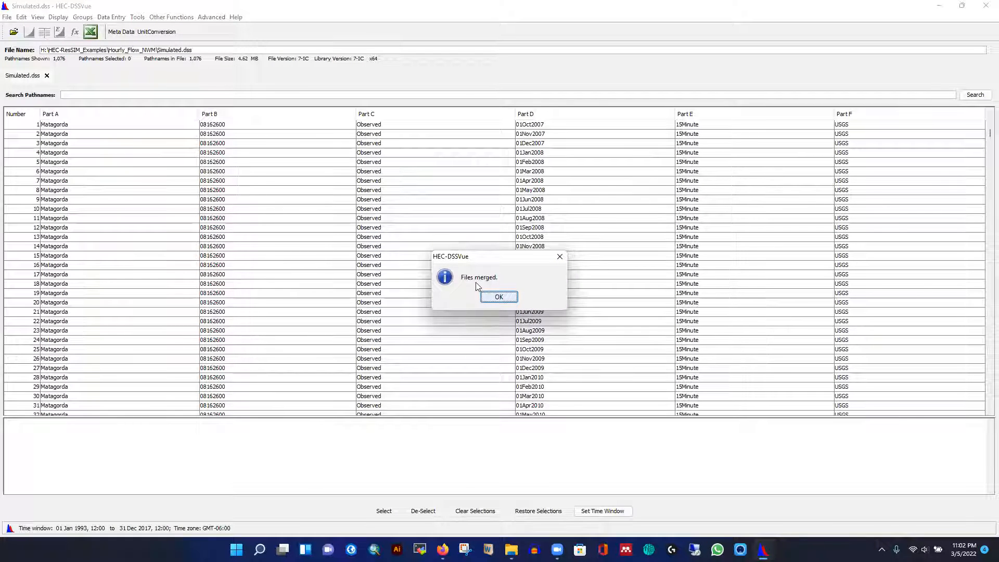
left_click(502, 297)
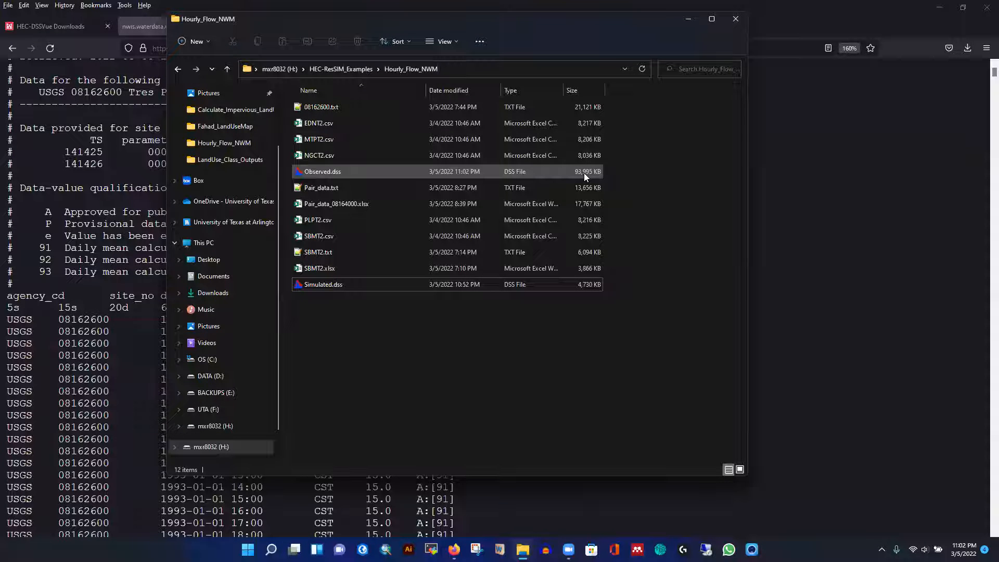
Step: Refresh the Hourly_Flow_NWM folder and open Observed.dss in HEC-DSSVue
right_click(433, 339)
left_click(643, 69)
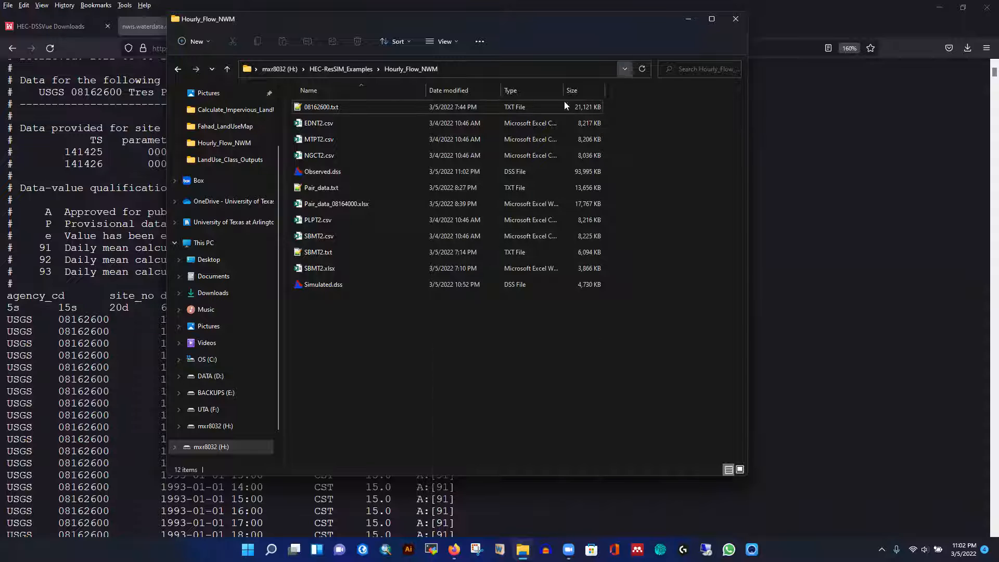
left_click(319, 172)
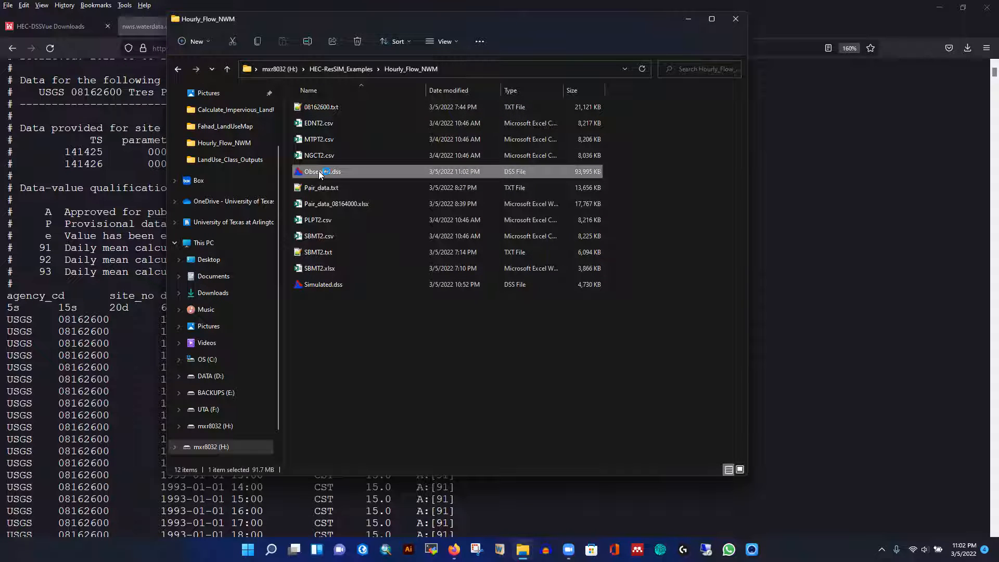
double_click(318, 172)
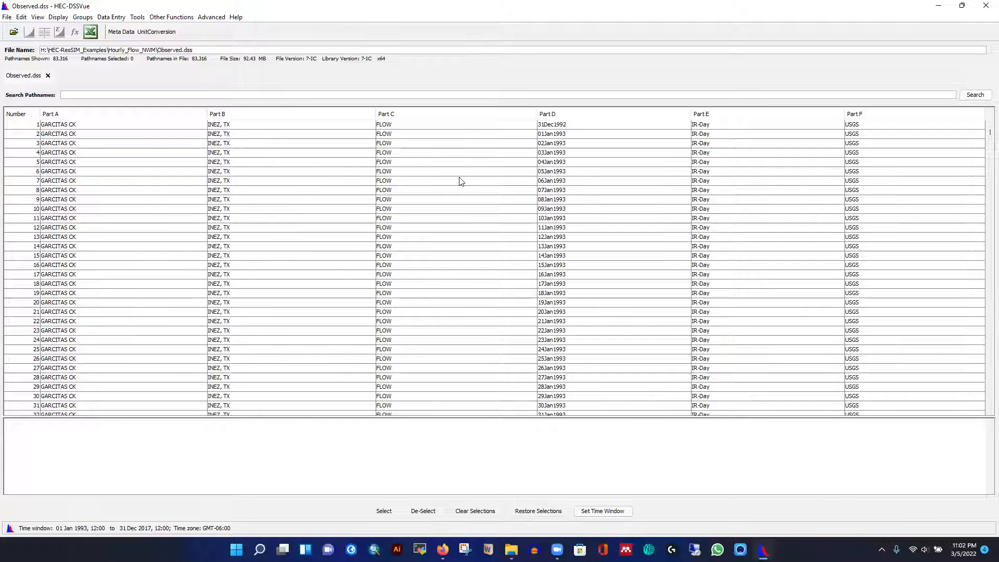
Step: Examine the full pathname list of Observed.dss to locate the Matagorda records merged from Simulated.dss
scroll(380, 211, "down", 20)
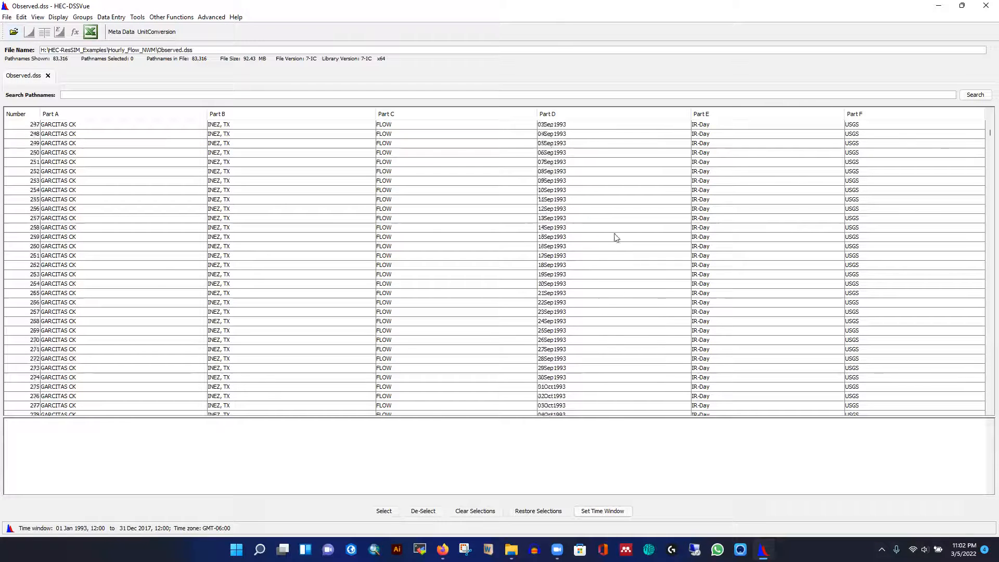
scroll(319, 221, "down", 20)
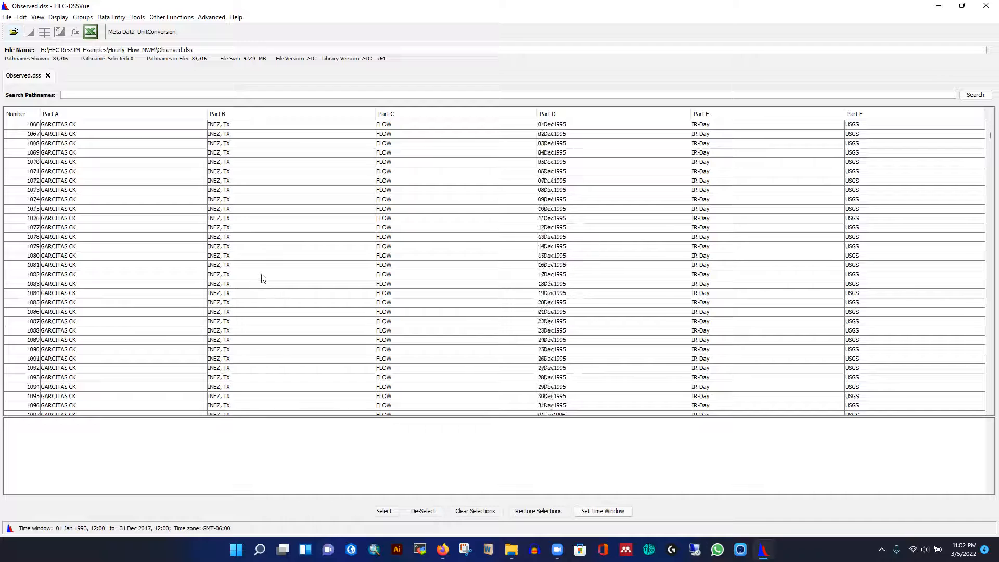
scroll(2, 260, "down", 4)
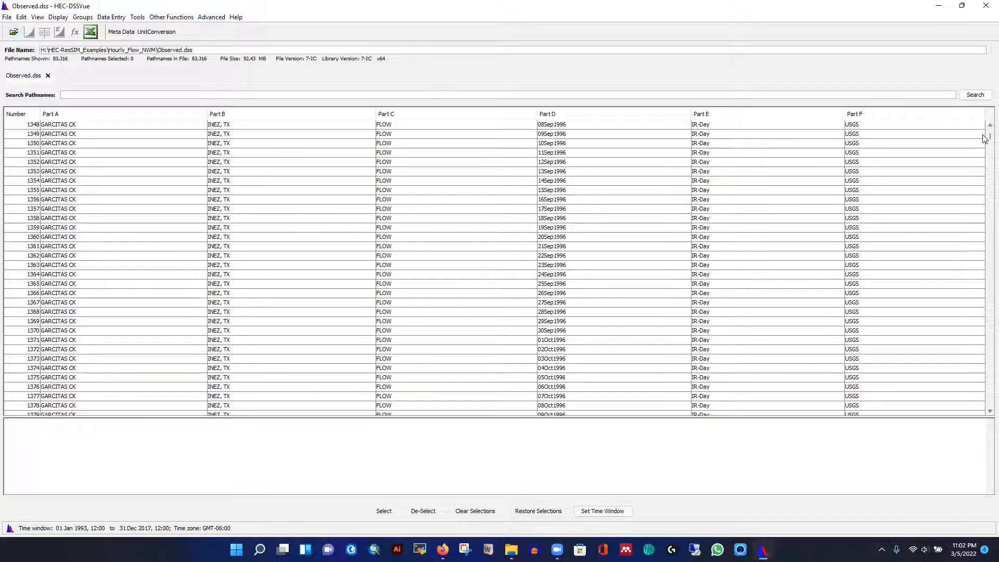
left_click_drag(990, 137, 984, 417)
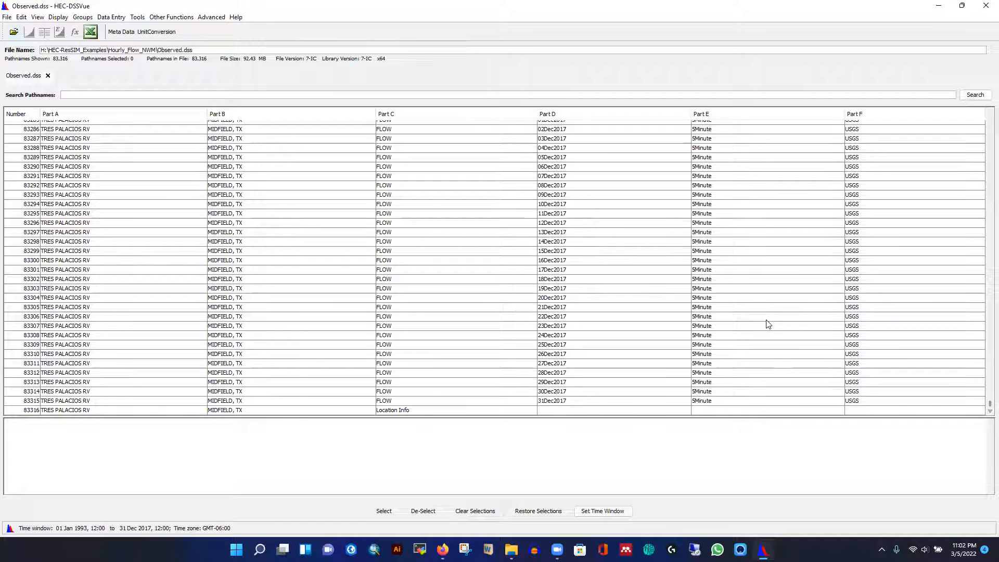
scroll(87, 317, "up", 20)
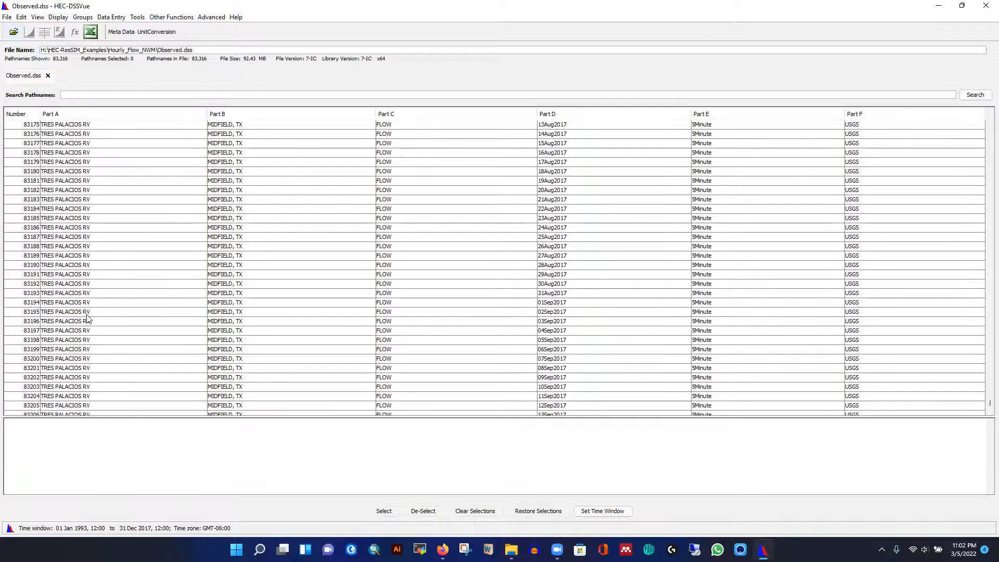
scroll(81, 274, "up", 20)
scroll(81, 275, "up", 15)
left_click_drag(989, 402, 959, 308)
scroll(157, 277, "up", 20)
scroll(186, 330, "up", 20)
scroll(151, 219, "up", 20)
scroll(338, 277, "up", 15)
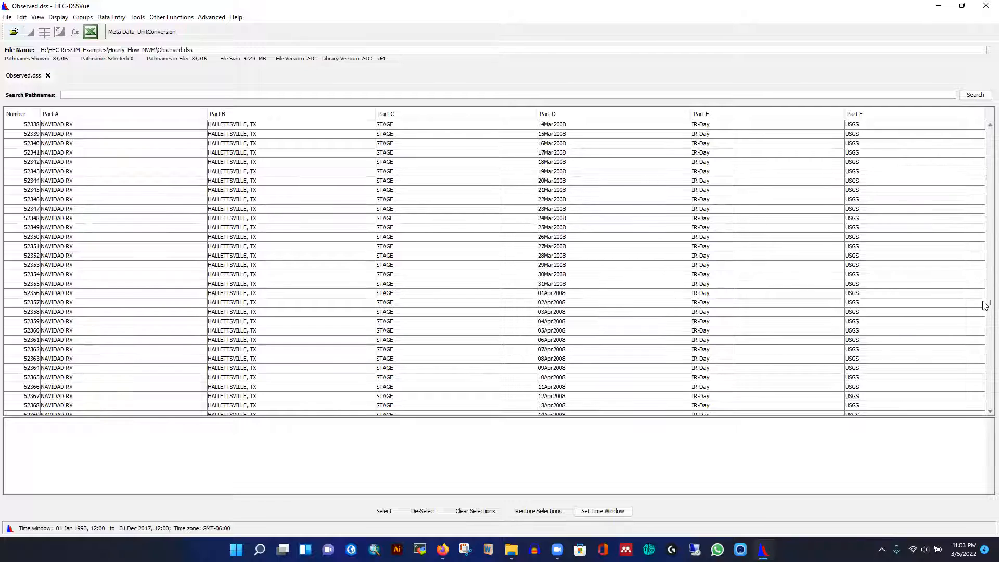
left_click_drag(984, 302, 985, 254)
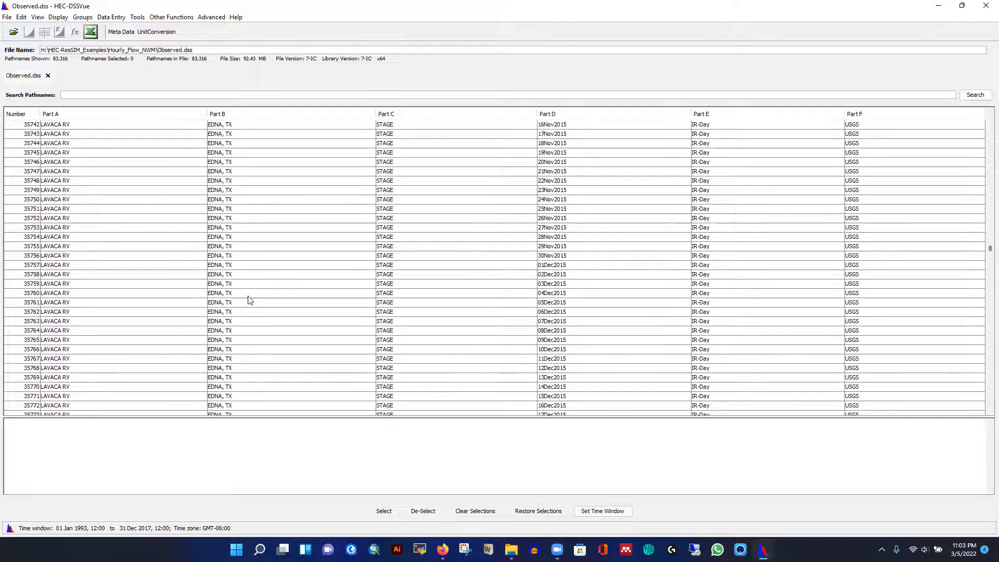
scroll(248, 296, "down", 6)
scroll(199, 229, "down", 20)
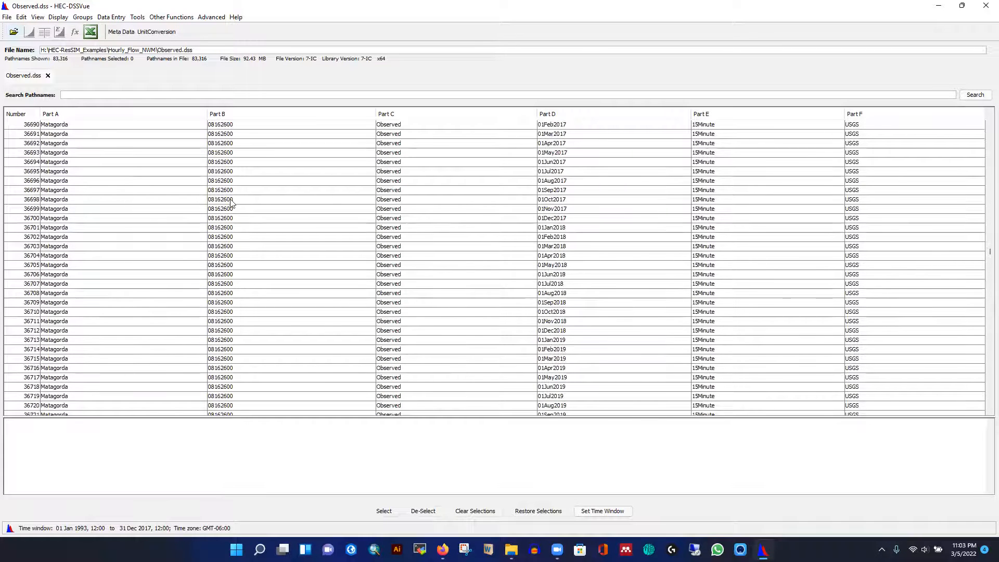
Step: Plot the 01Jul2017 observed Matagorda record for gage 08162600, and close the plot
left_click(448, 173)
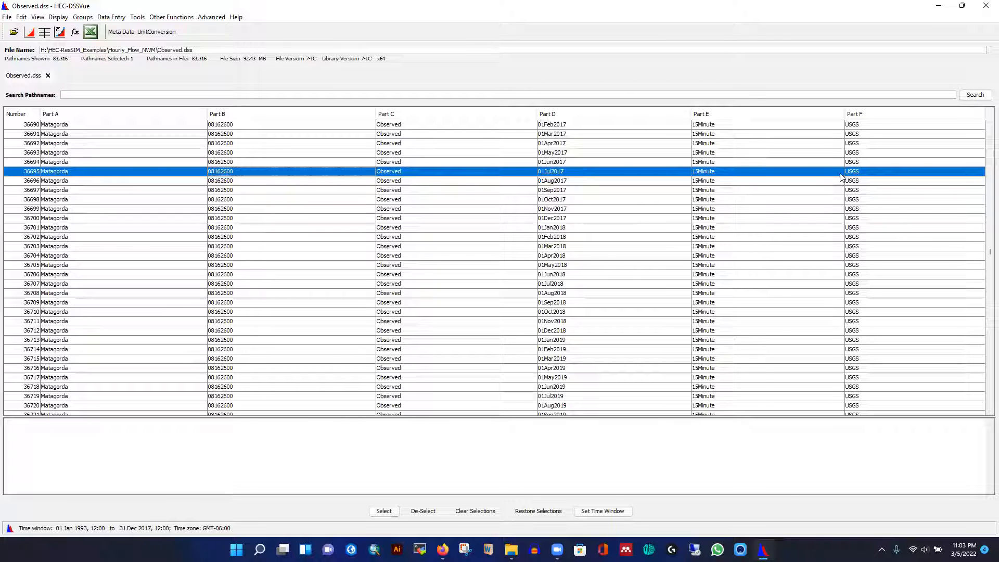
left_click(29, 32)
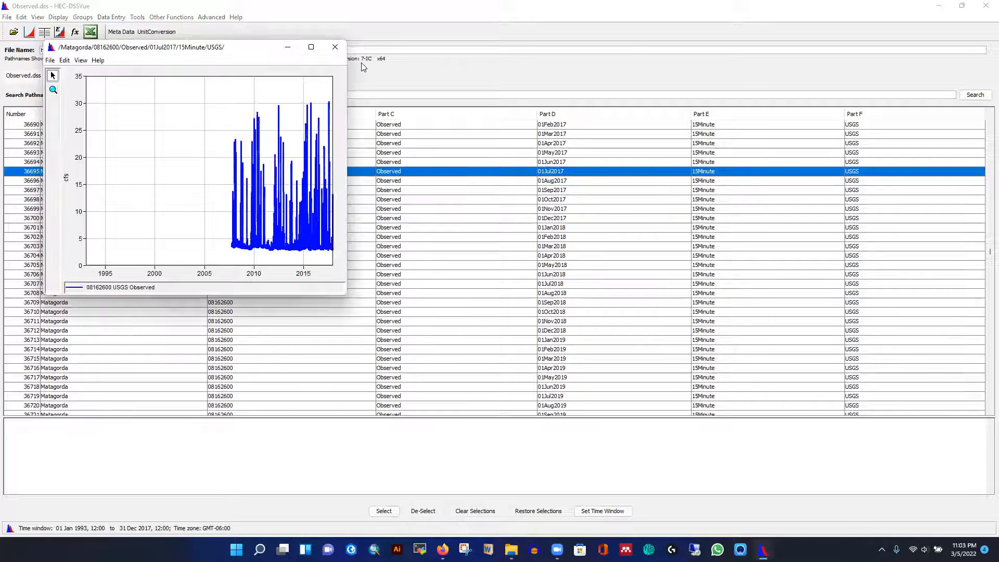
left_click(335, 47)
Step: Plot the 01Jul2001 simulated NWM record for Matagorda EDNT2, and close the plot
scroll(171, 246, "down", 15)
scroll(172, 246, "down", 3)
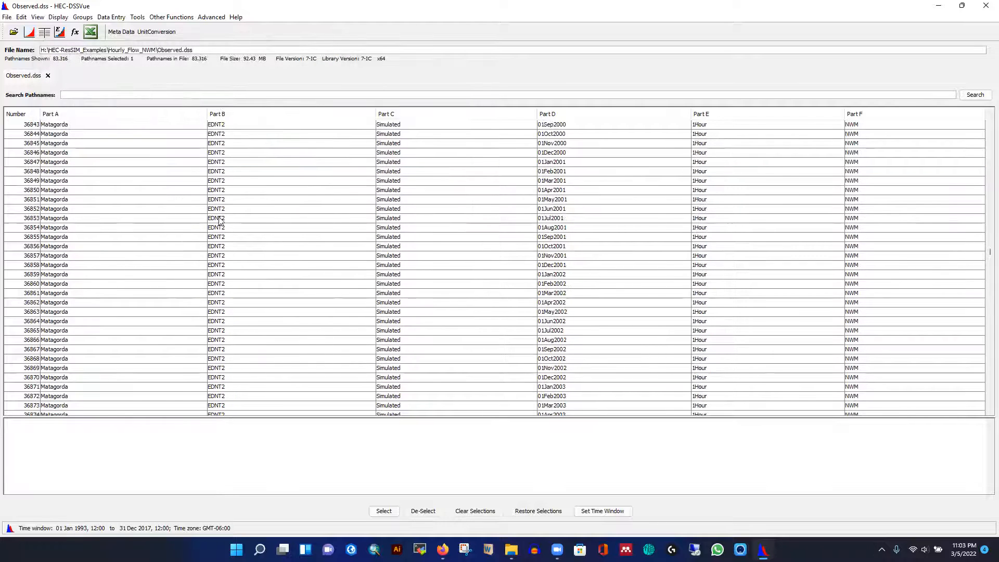
left_click(142, 217)
left_click(30, 32)
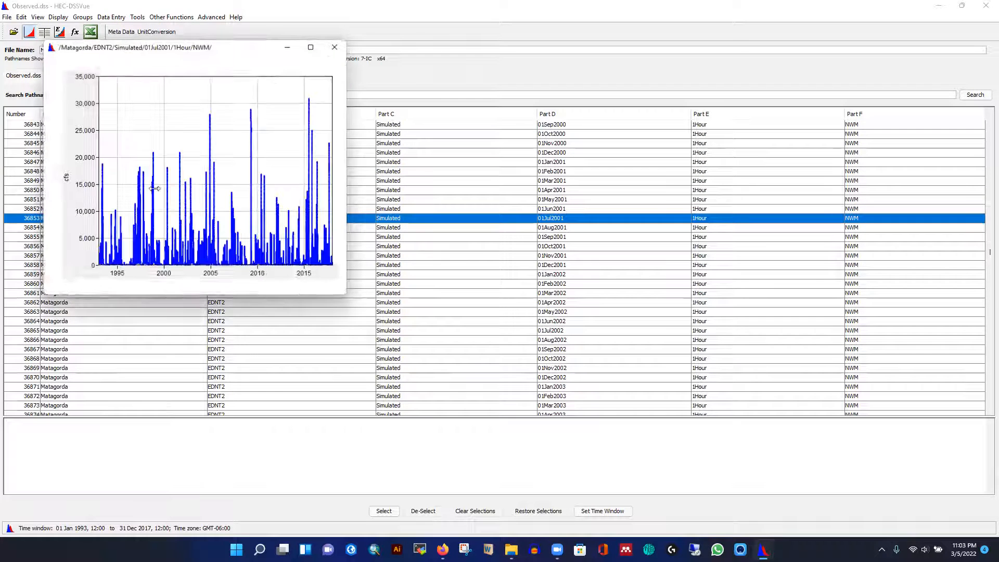
left_click(336, 48)
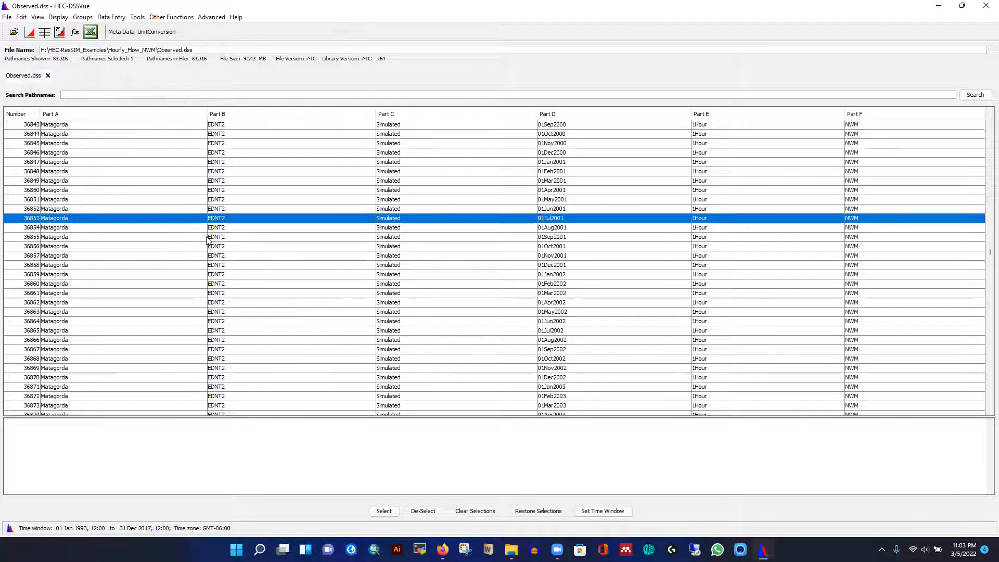
Step: Plot another Matagorda record further down the pathname list, close the plot, and exit to File Explorer
scroll(194, 253, "down", 20)
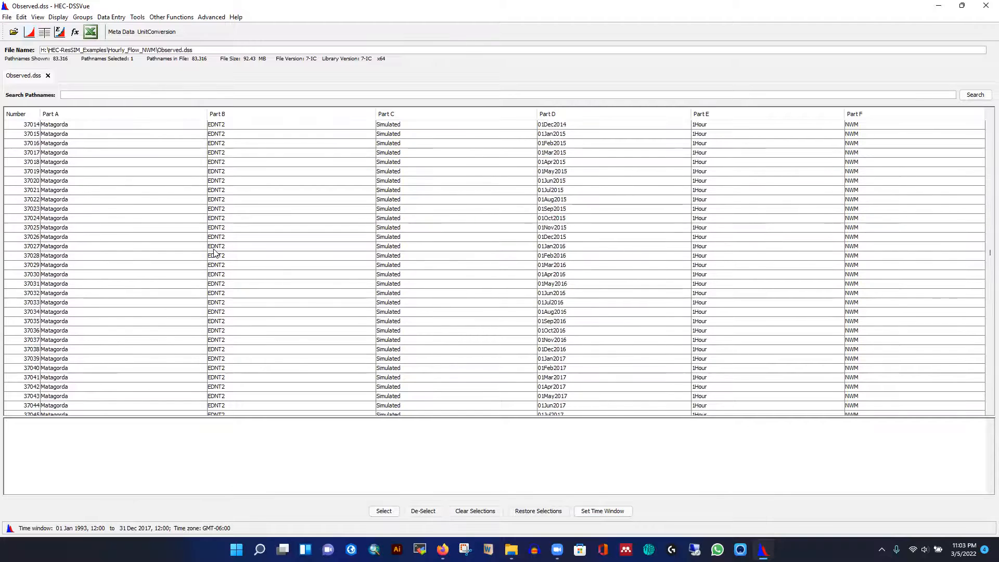
left_click(45, 209)
left_click(30, 32)
left_click(335, 47)
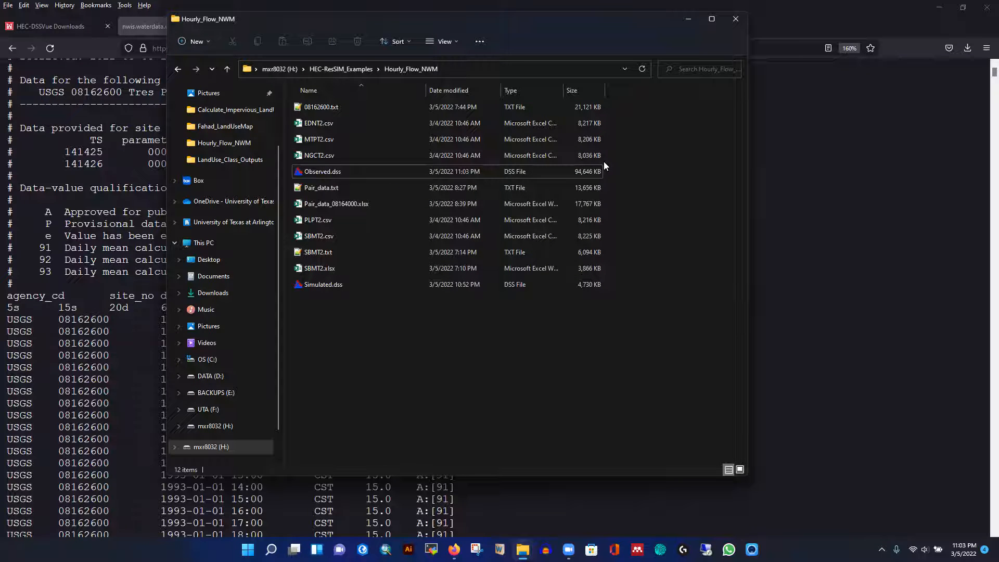
Step: Maximize the Hourly_Flow_NWM folder window and reopen Observed.dss in HEC-DSSVue
mouse_move(713, 22)
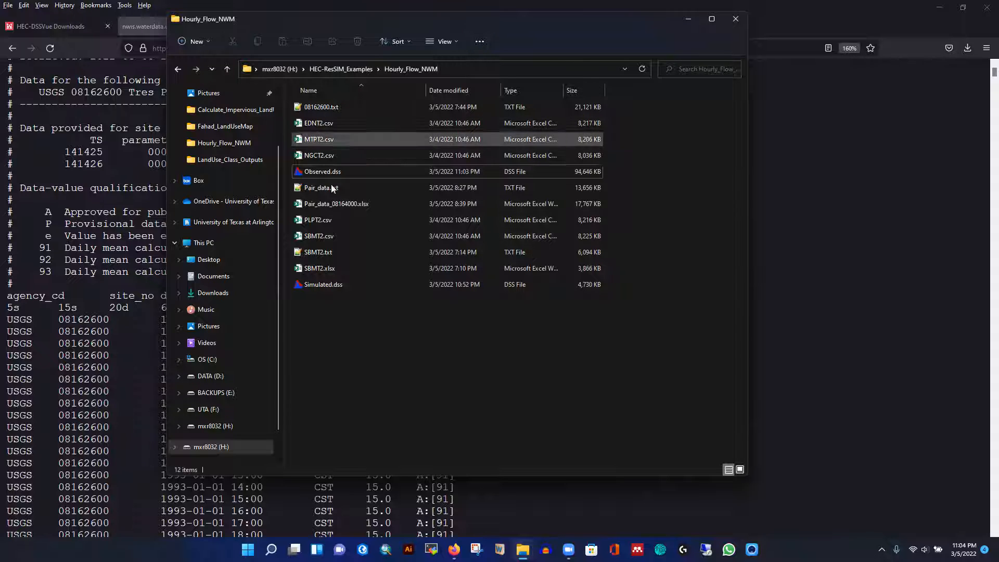
left_click(711, 19)
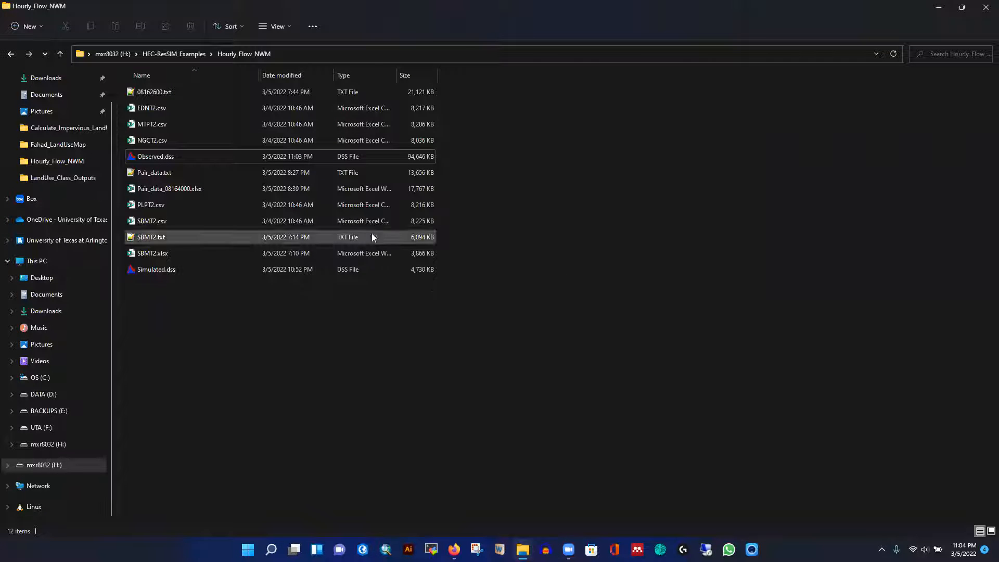
left_click(148, 159)
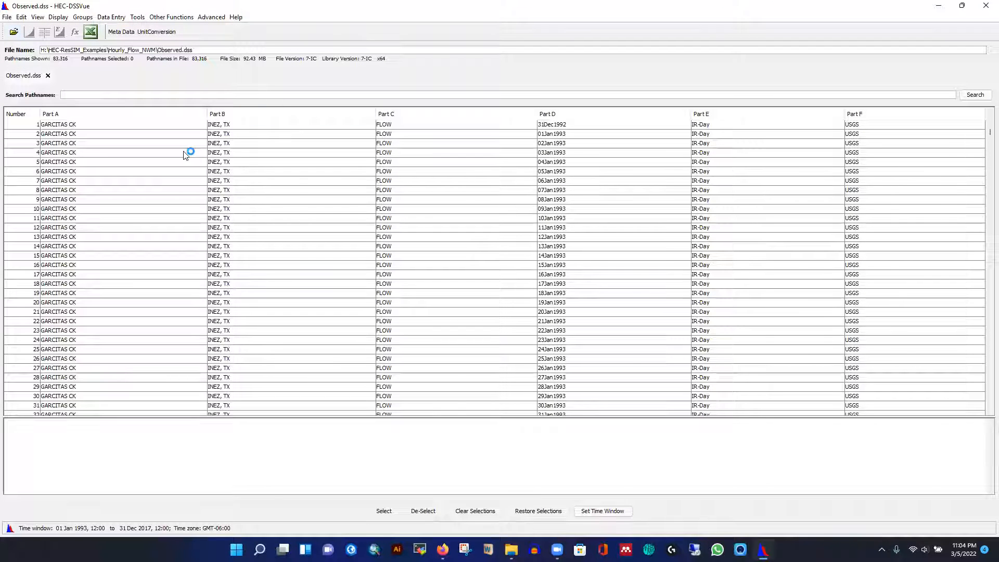
Step: Try to open the 02Jan1993 Garcitas Ck flow record at Inez, TX, in Excel
left_click(61, 148)
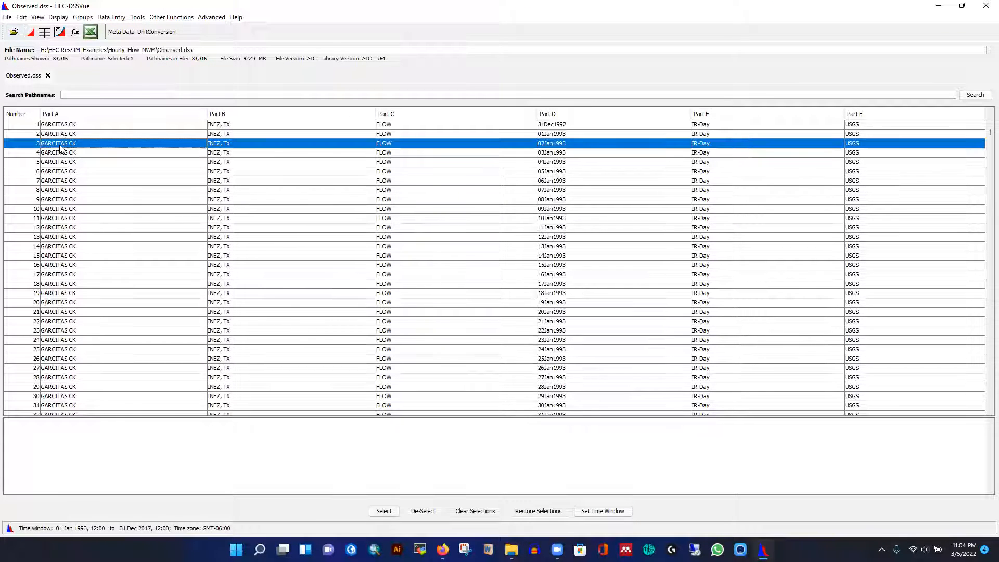
left_click(91, 32)
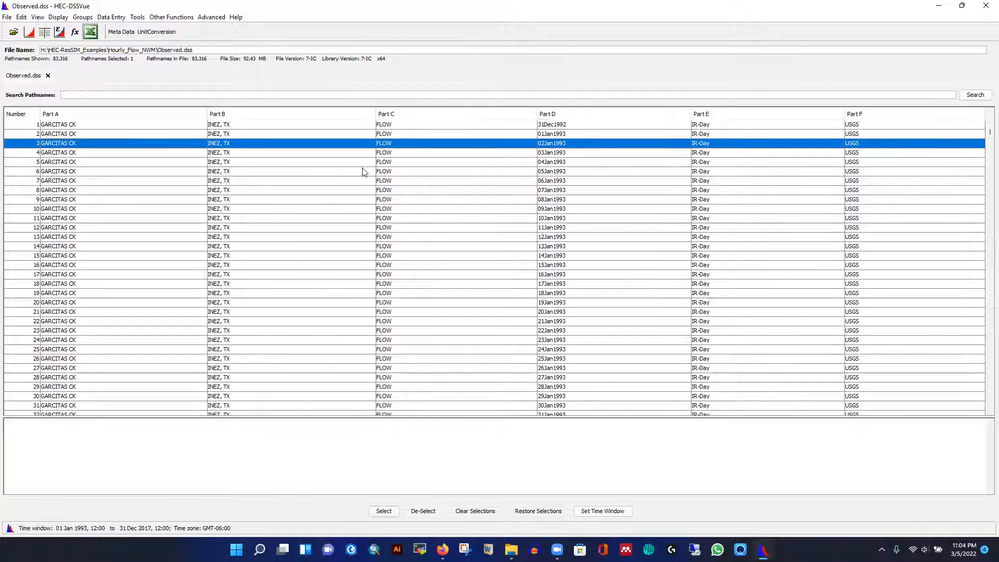
left_click(503, 291)
Step: Plot the selected Garcitas Ck flow record, open its data table from the plot, and place the table beside the graph
left_click(30, 33)
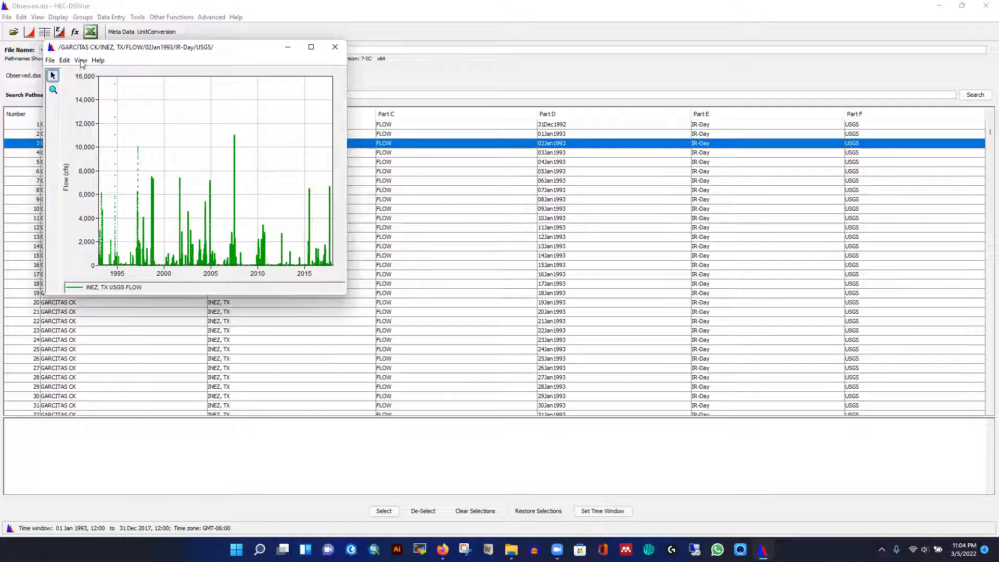
left_click(66, 62)
mouse_move(80, 62)
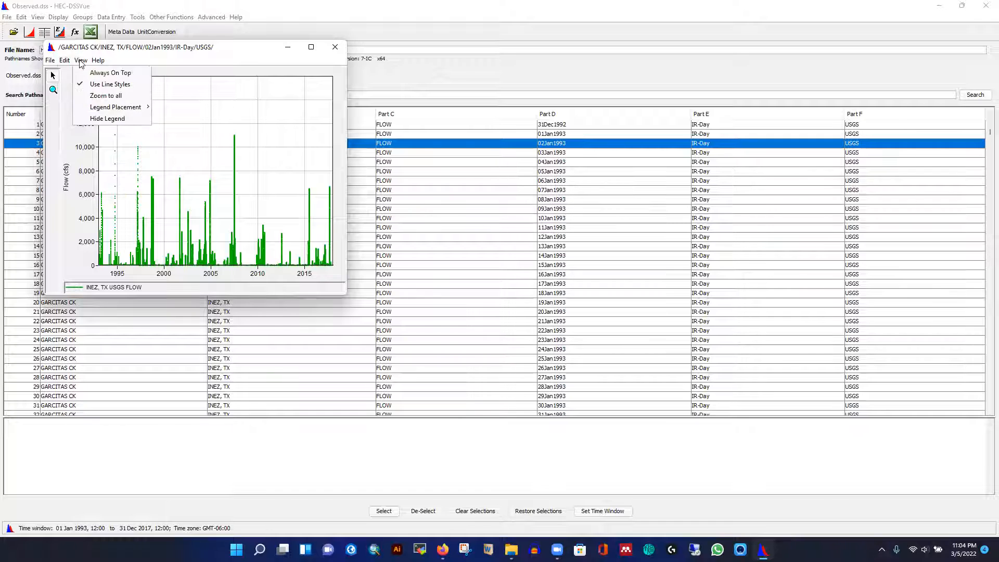
left_click(66, 75)
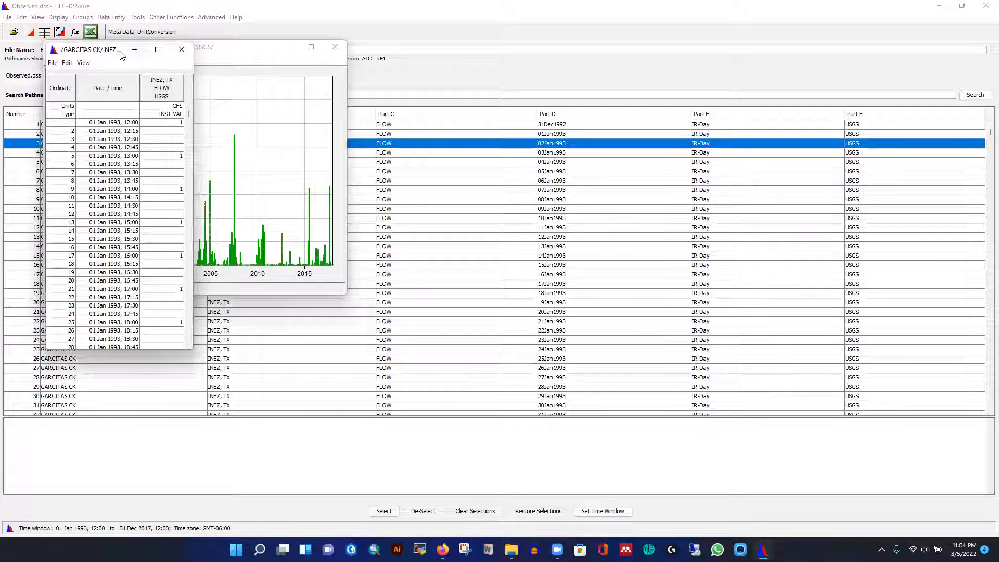
left_click_drag(121, 55, 438, 75)
Step: Try to export the Garcitas Ck flow table, bringing its window back in front of the pathname list
left_click(370, 83)
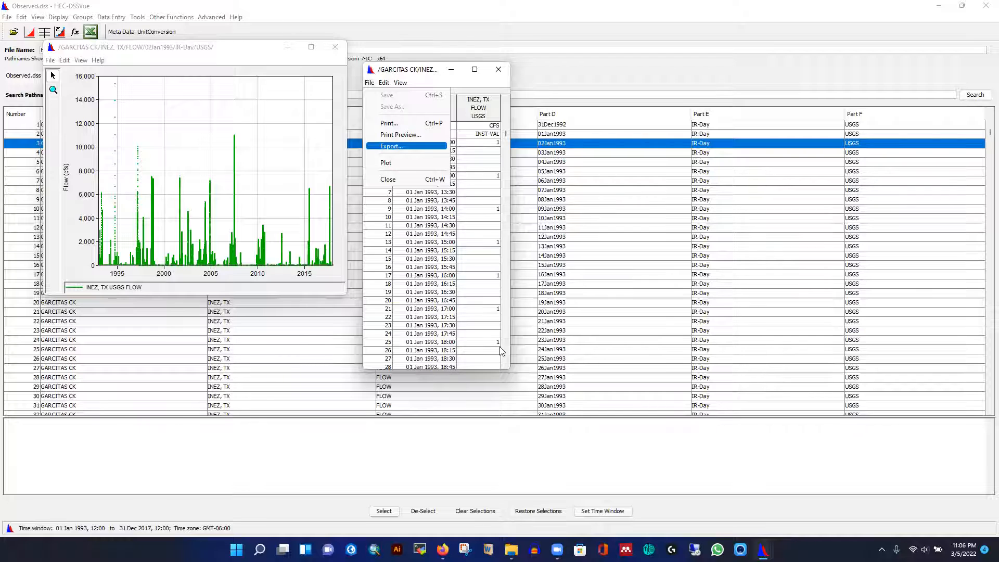
left_click(593, 444)
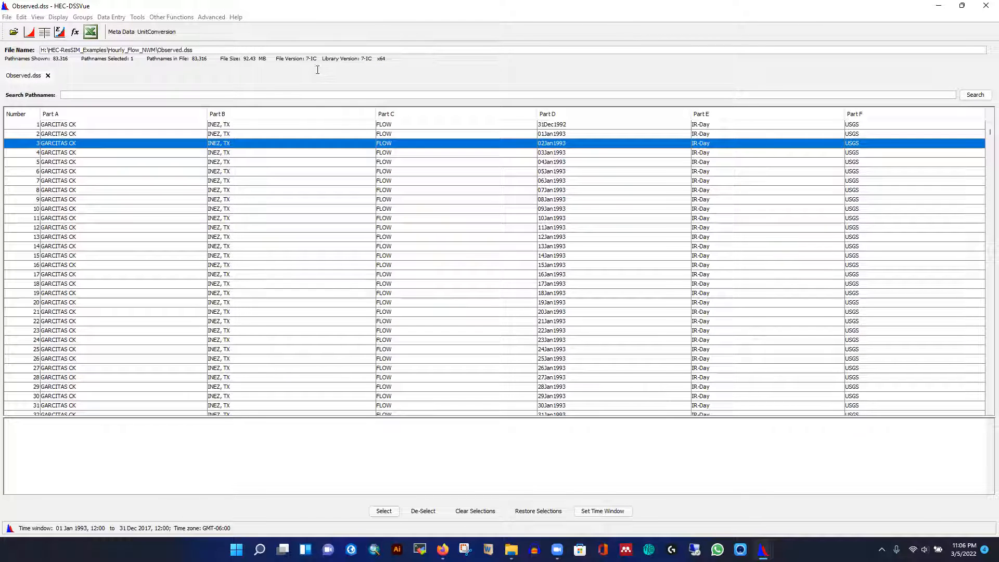
mouse_move(763, 550)
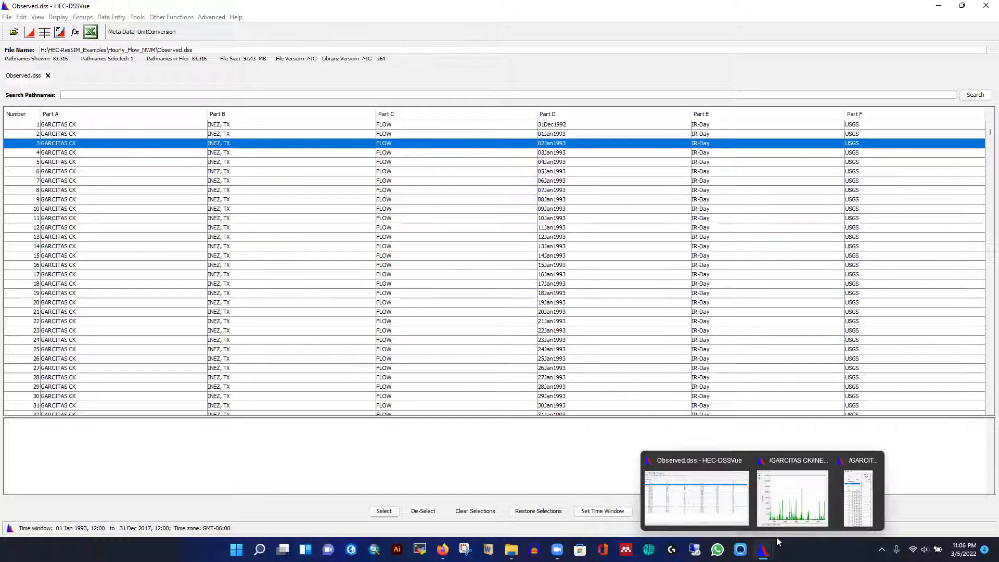
left_click(859, 490)
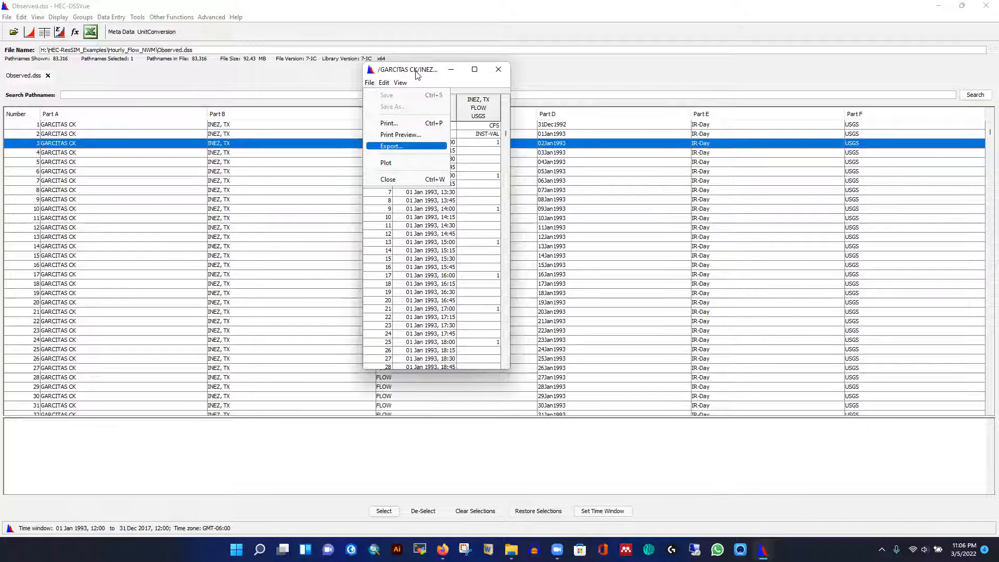
left_click_drag(411, 72, 331, 62)
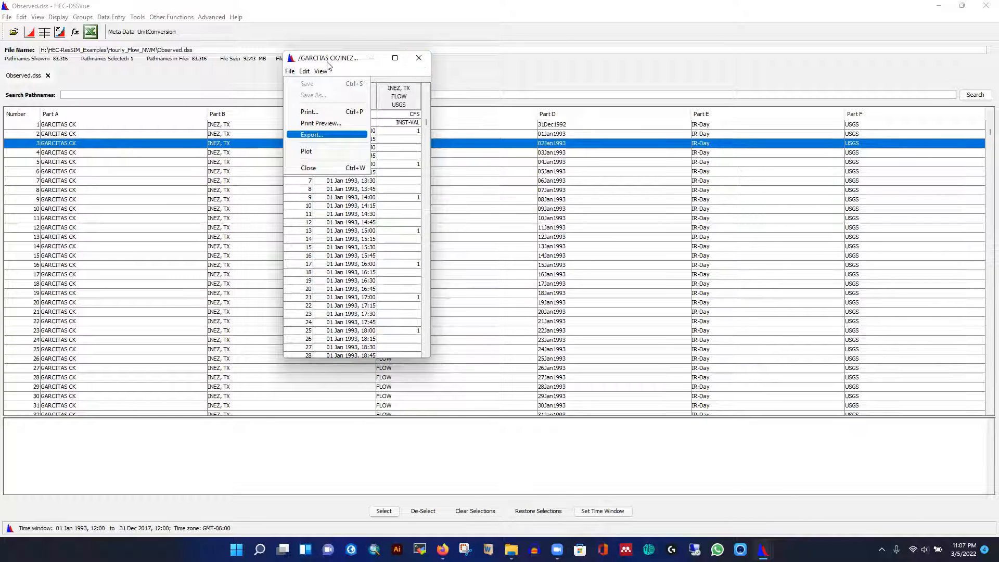
left_click_drag(328, 63, 258, 63)
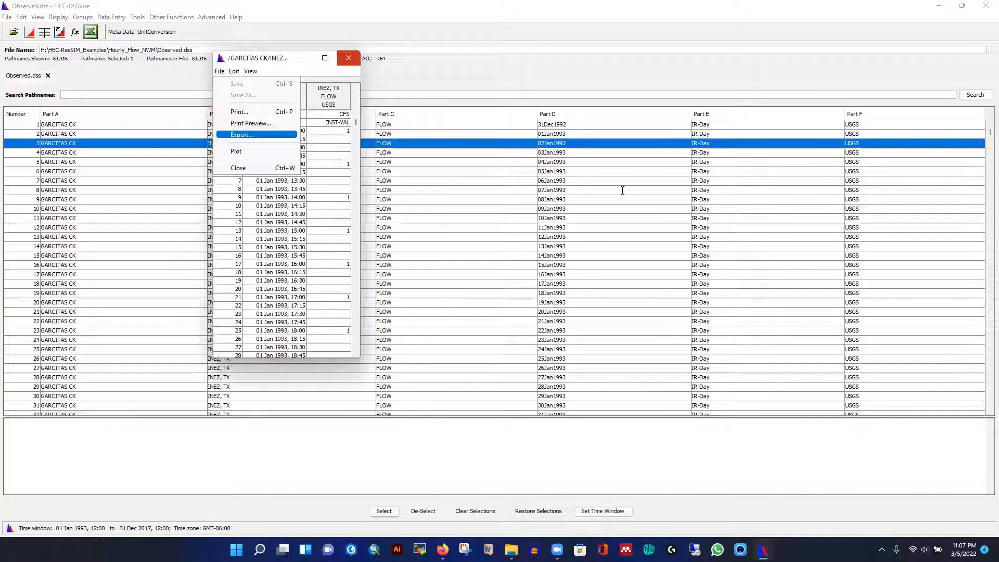
Step: Bring the Garcitas Ck flow plot forward, compare it with the data table, and minimize both windows
mouse_move(763, 550)
left_click(793, 497)
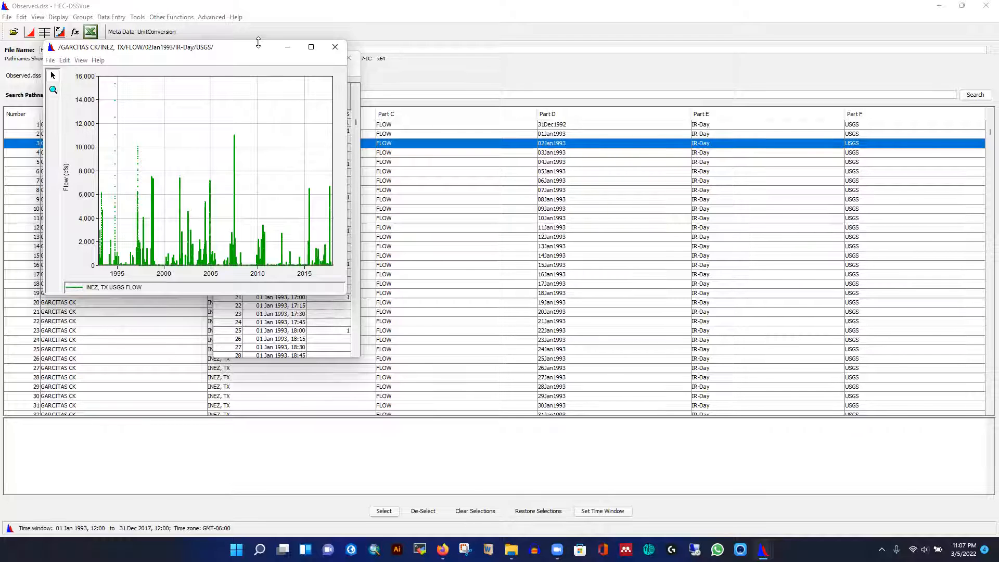
left_click_drag(233, 54, 345, 112)
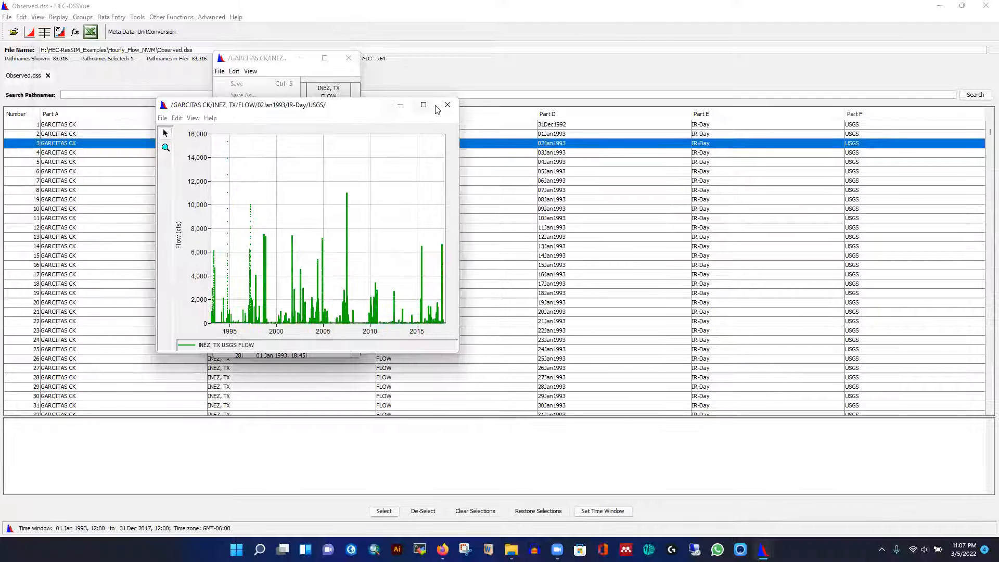
left_click_drag(280, 51, 281, 58)
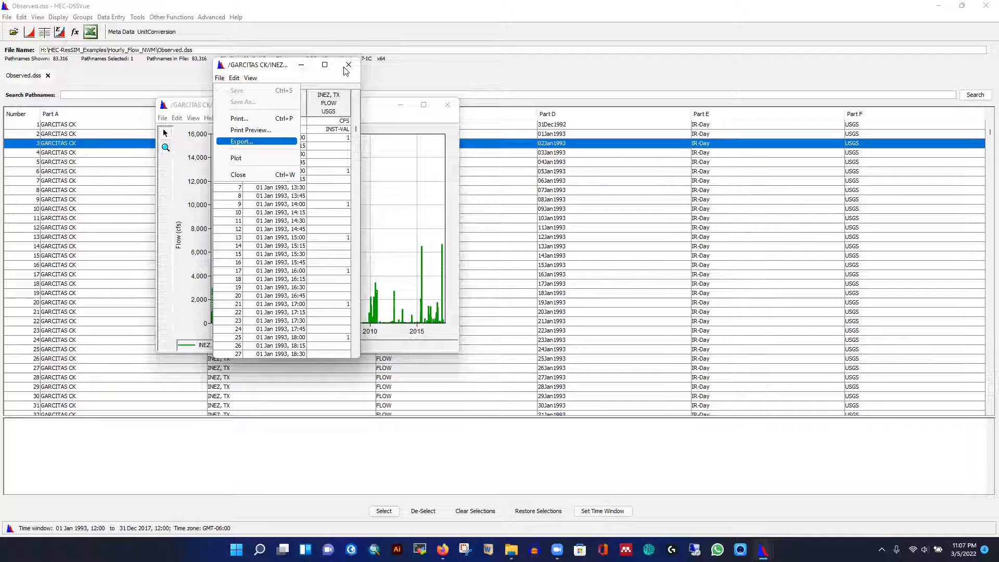
left_click(302, 65)
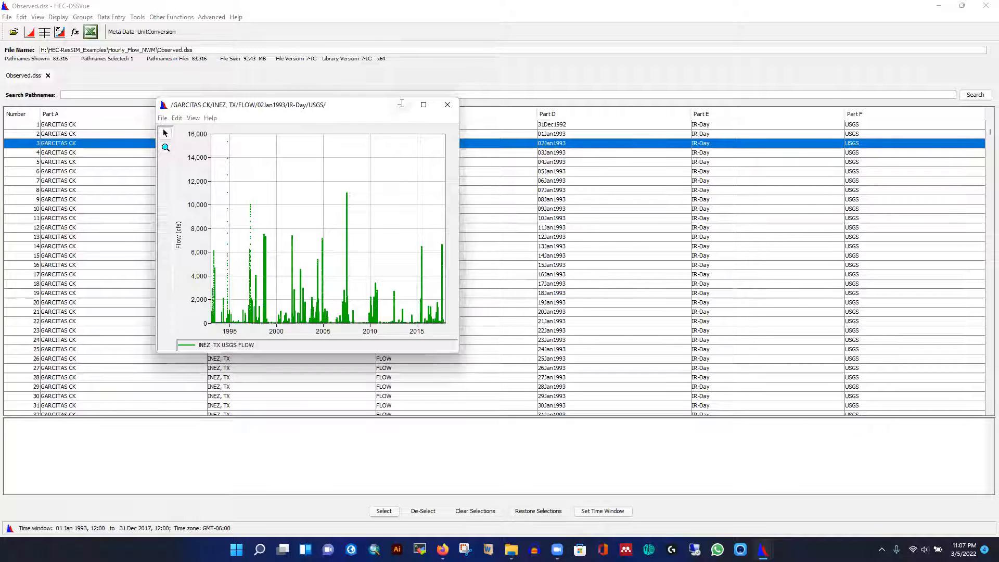
left_click(401, 104)
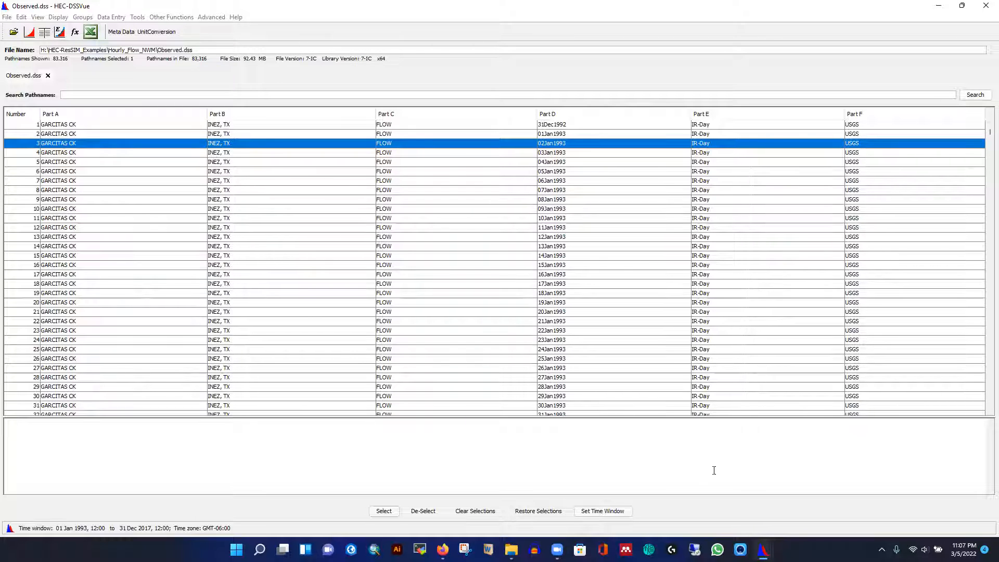
Step: Restore the Garcitas Ck flow plot for another look and return to the main Observed.dss window
mouse_move(761, 546)
left_click(792, 494)
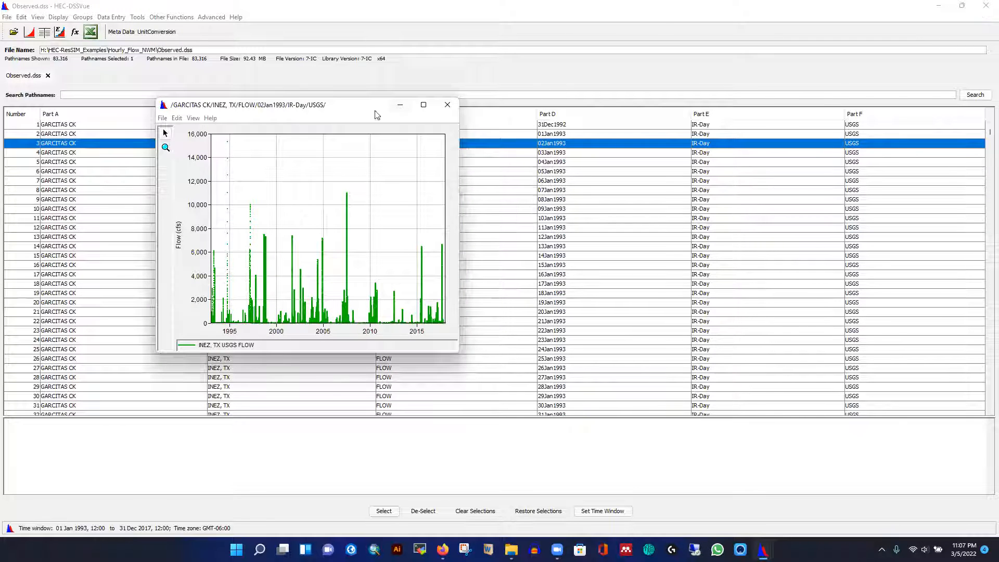
left_click(864, 8)
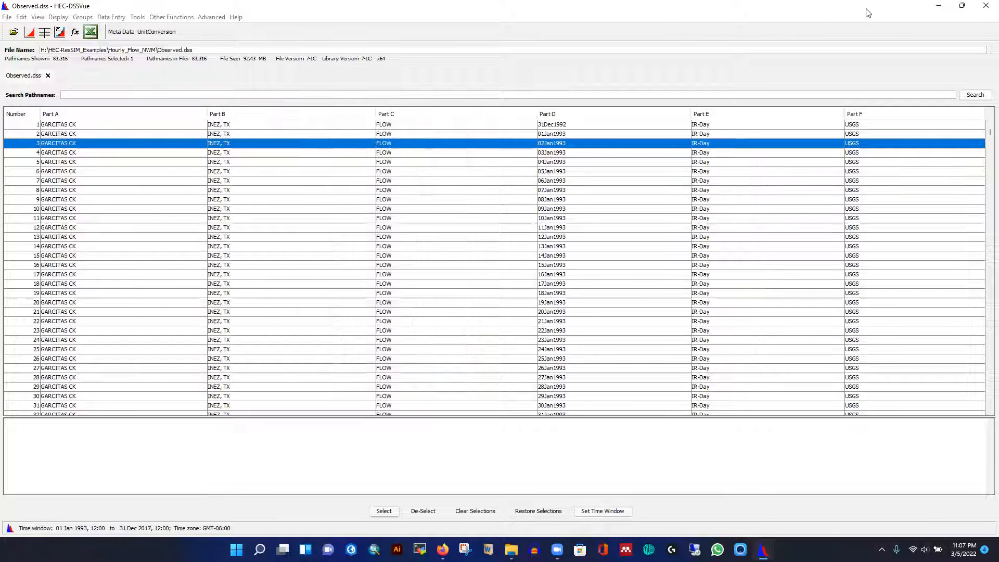